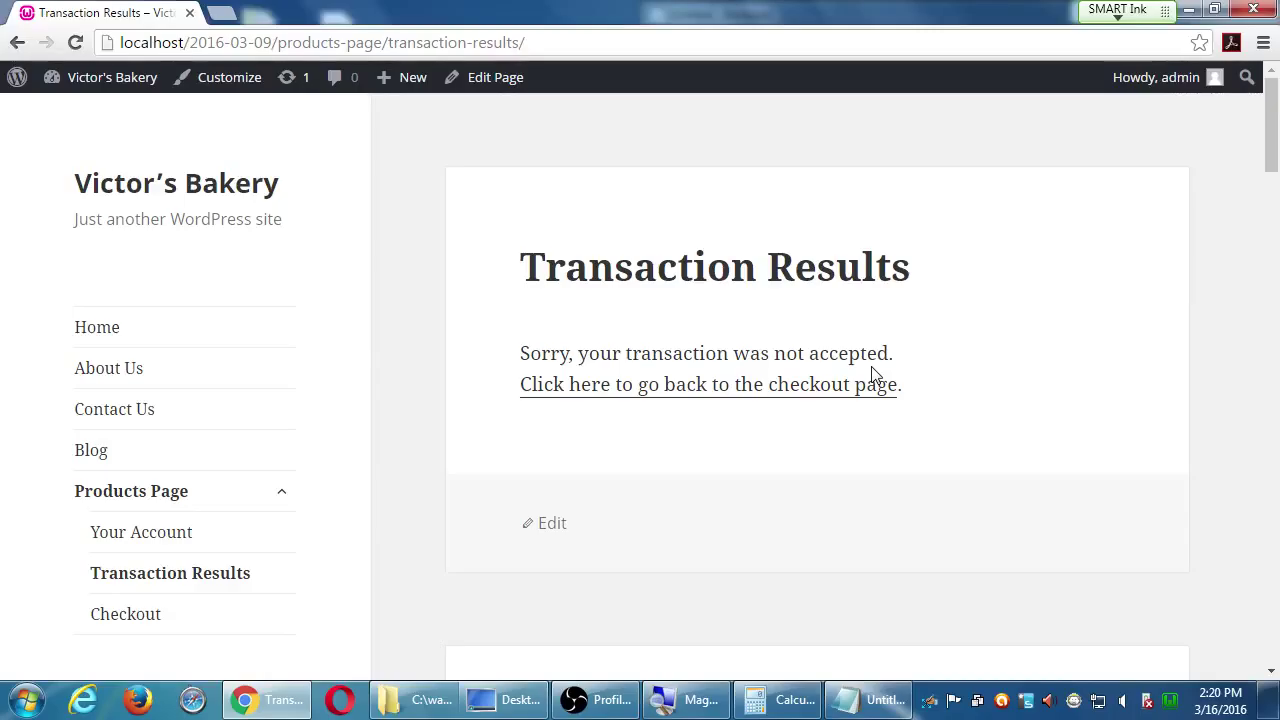
Step: Review the Transaction Results page and open the store's Products Page
scroll(760, 390, "down", 3)
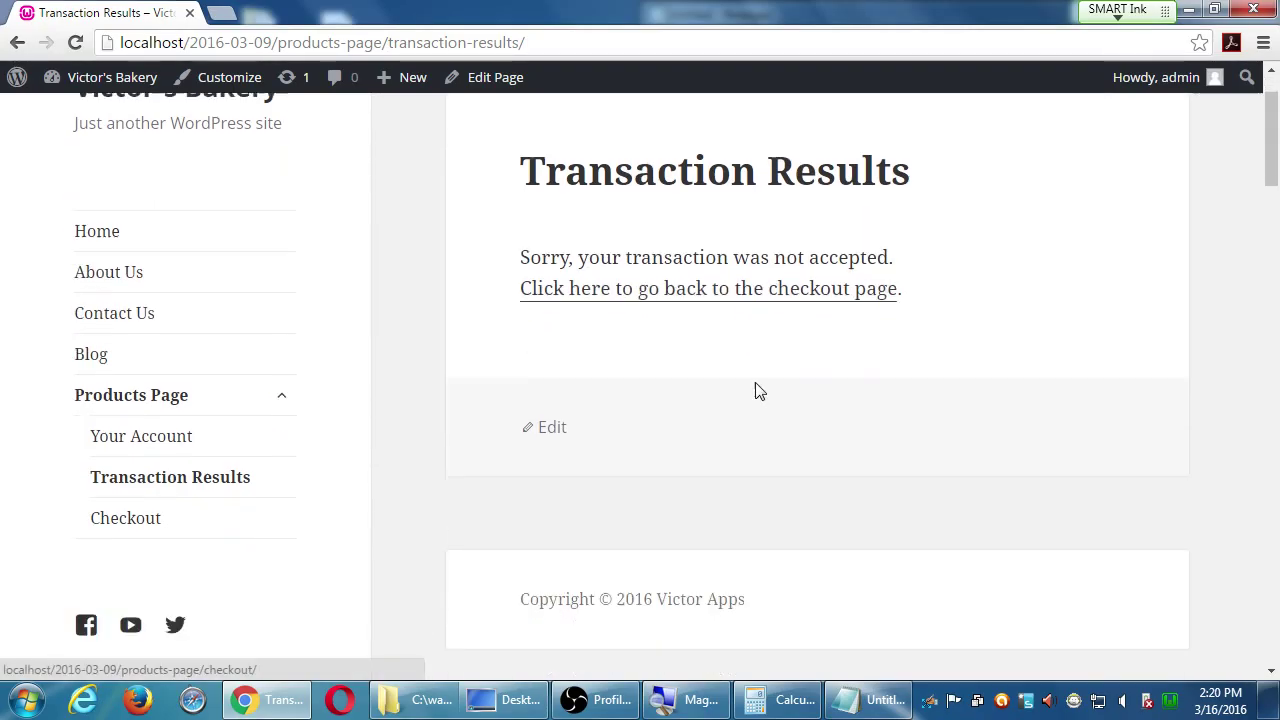
scroll(763, 389, "down", 2)
scroll(763, 389, "up", 3)
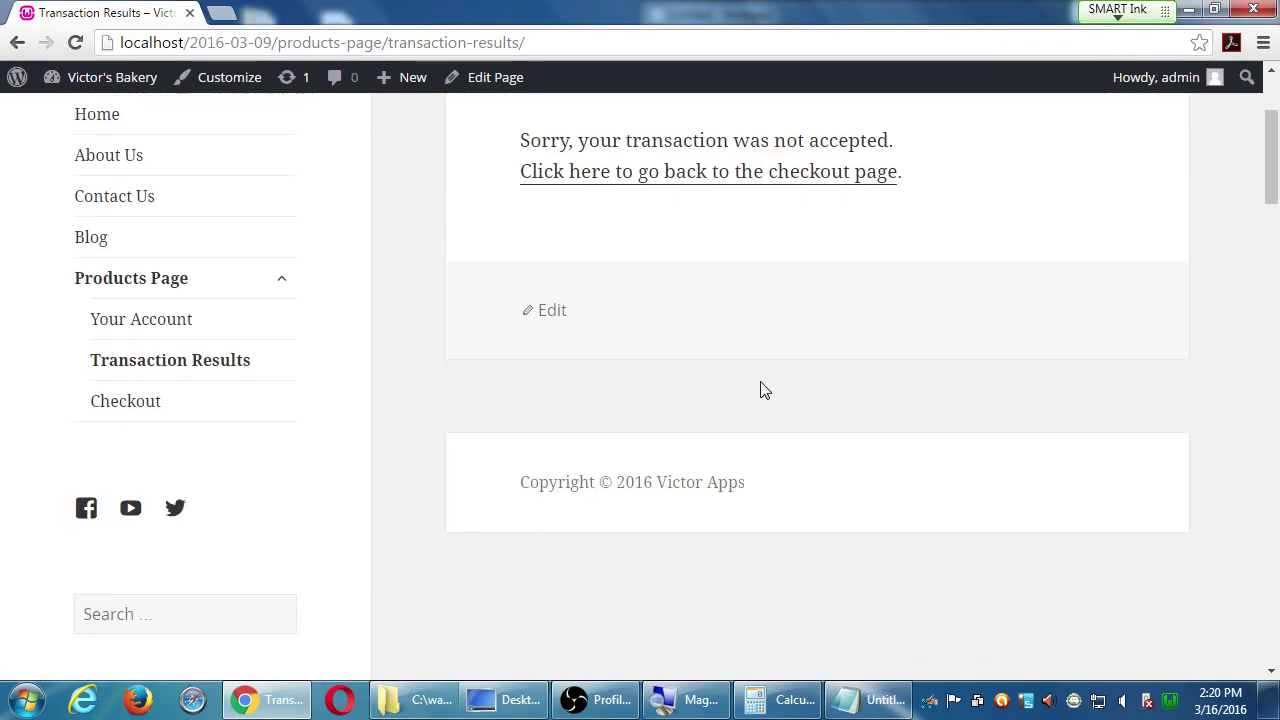
scroll(590, 416, "up", 1)
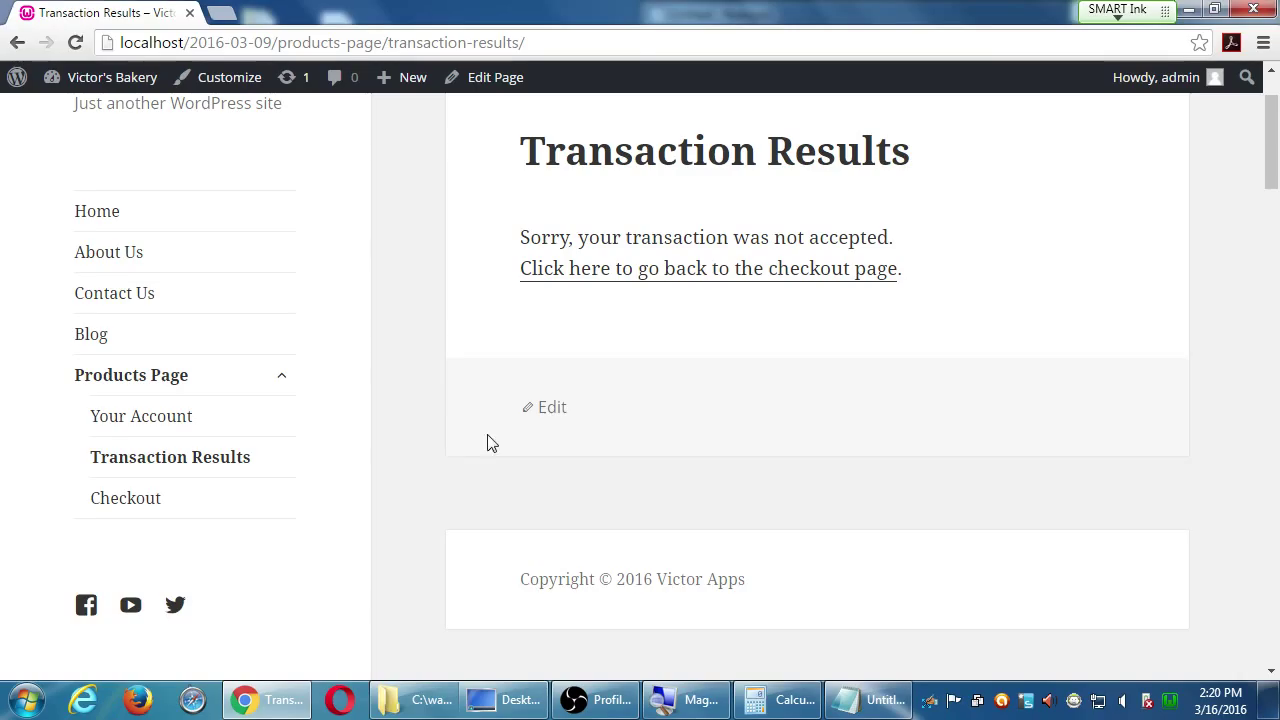
scroll(409, 466, "up", 1)
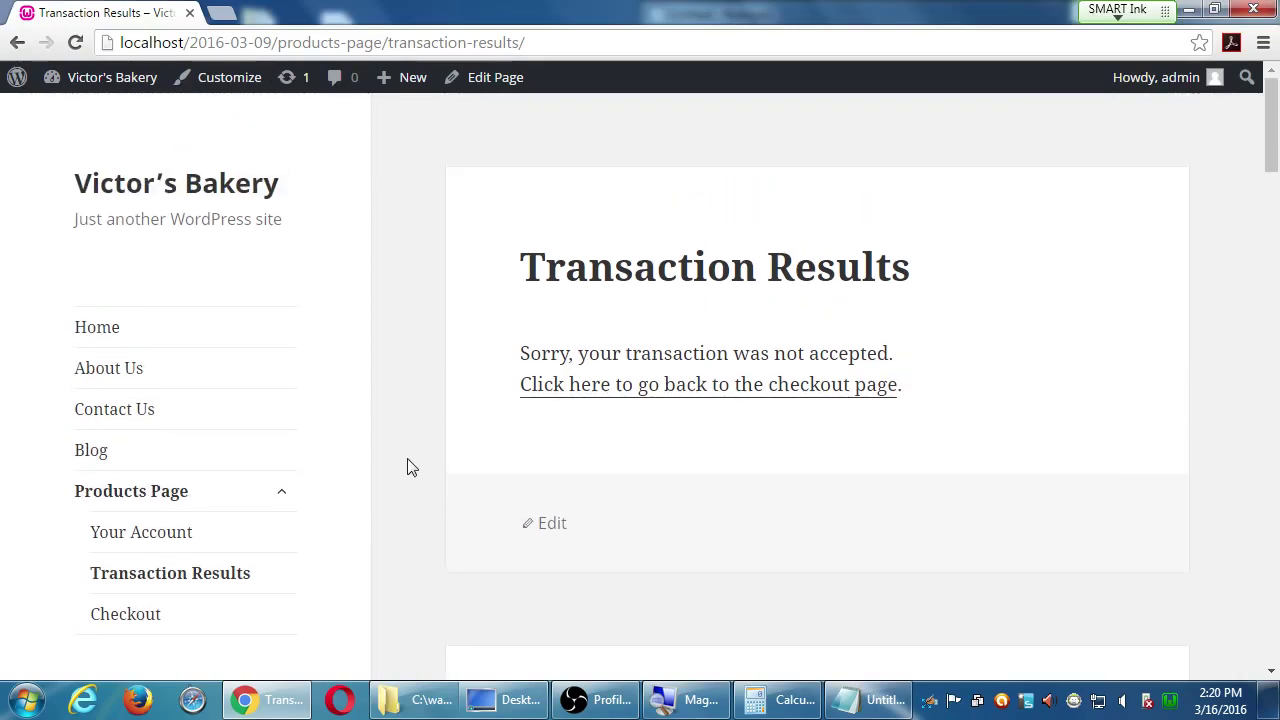
left_click(122, 507)
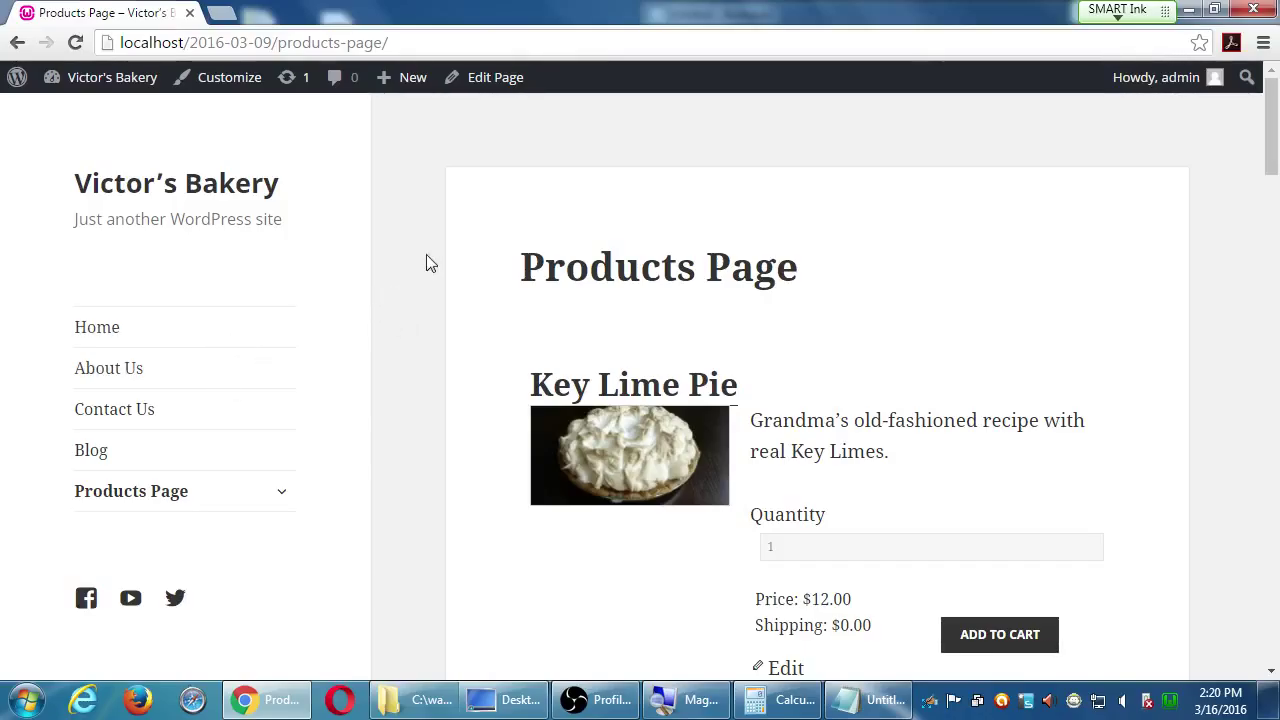
Step: Go to the site's admin dashboard and start adding a new product
mouse_move(107, 78)
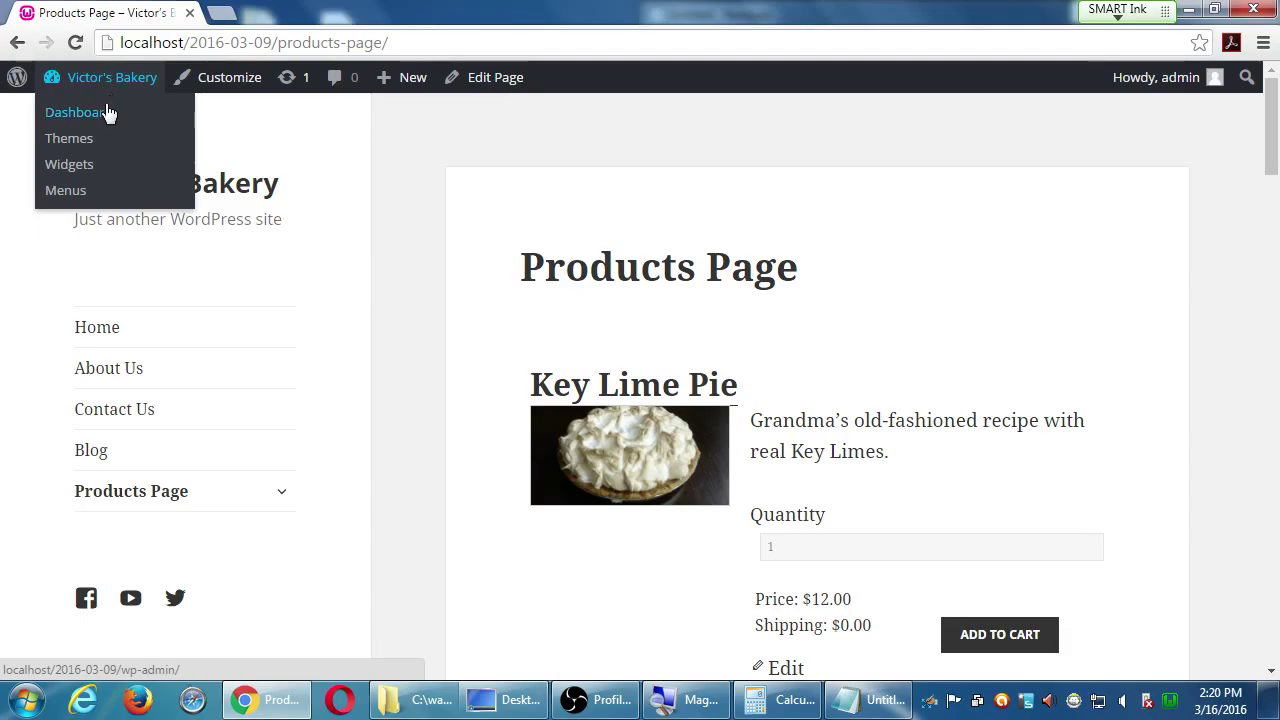
left_click(97, 113)
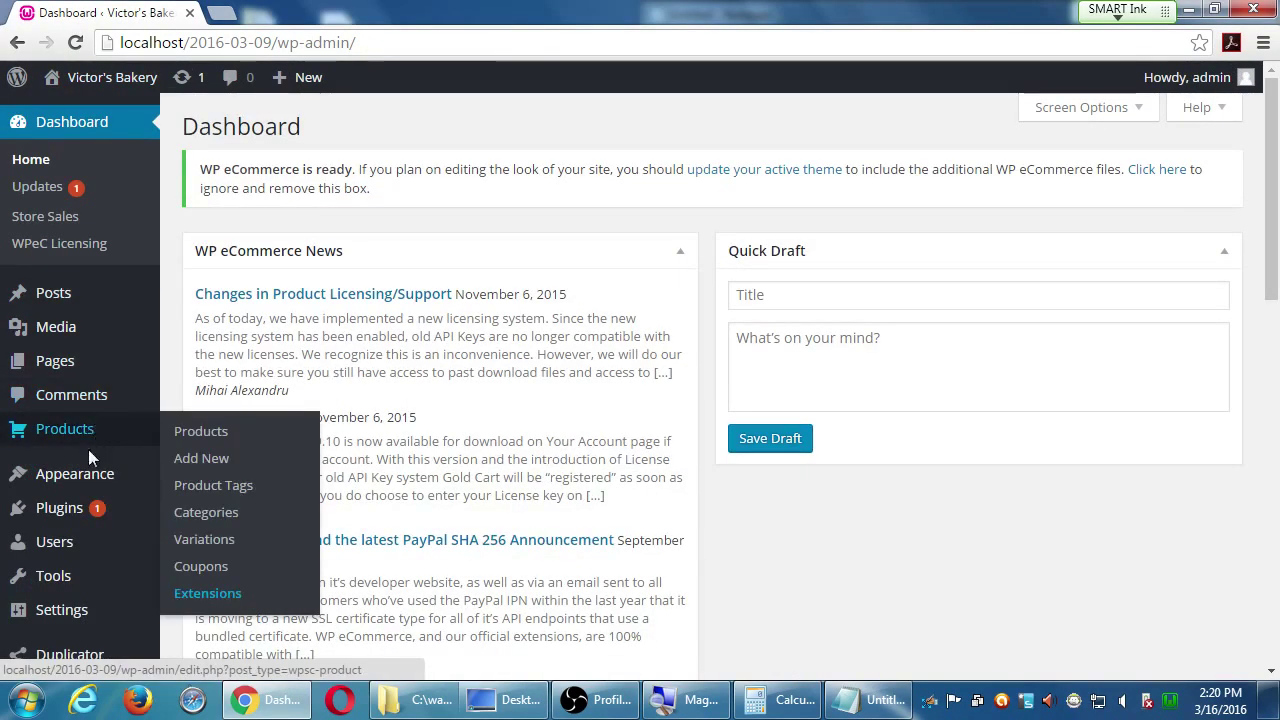
mouse_move(98, 488)
mouse_move(26, 436)
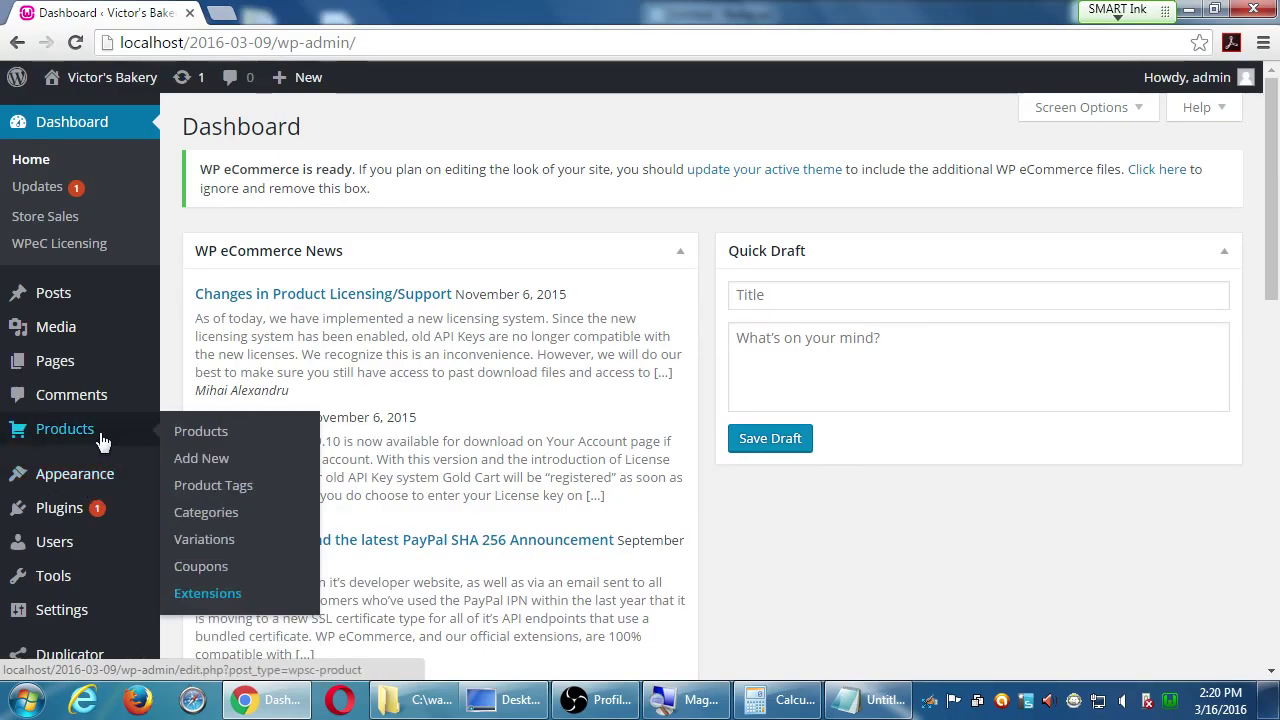
left_click(199, 460)
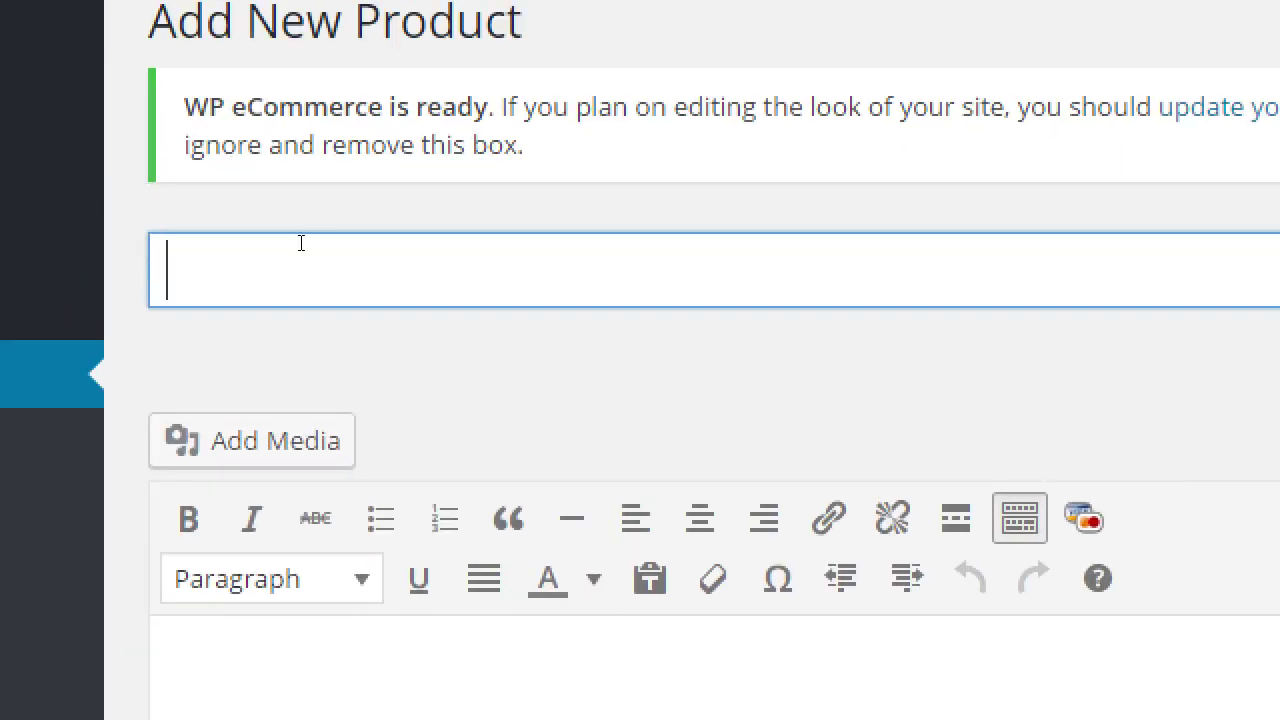
Step: Title the product "Chocolate Birthday Cake" and enter the placeholder description "adsfdsfdsafsafdsfsadas fs daafsd afsdsafd fads"
type("Chocolate")
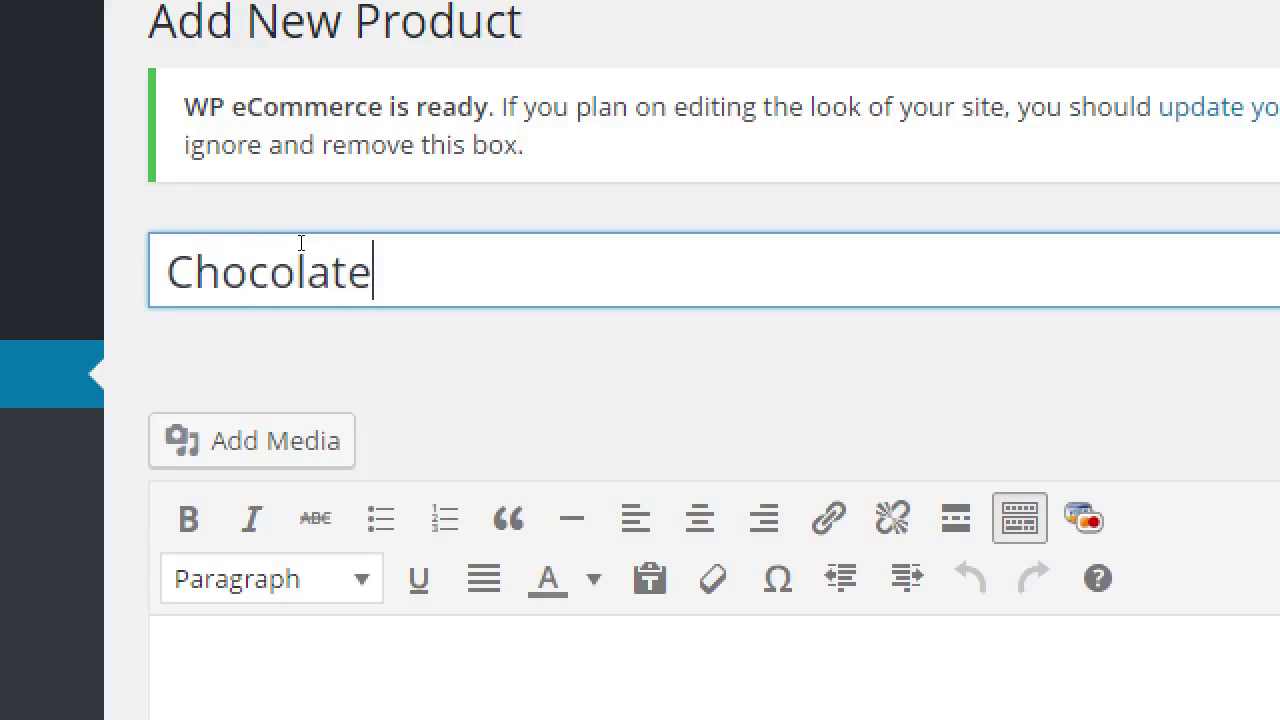
type(" Bir")
key("BackSpace")
type("irthday cAke")
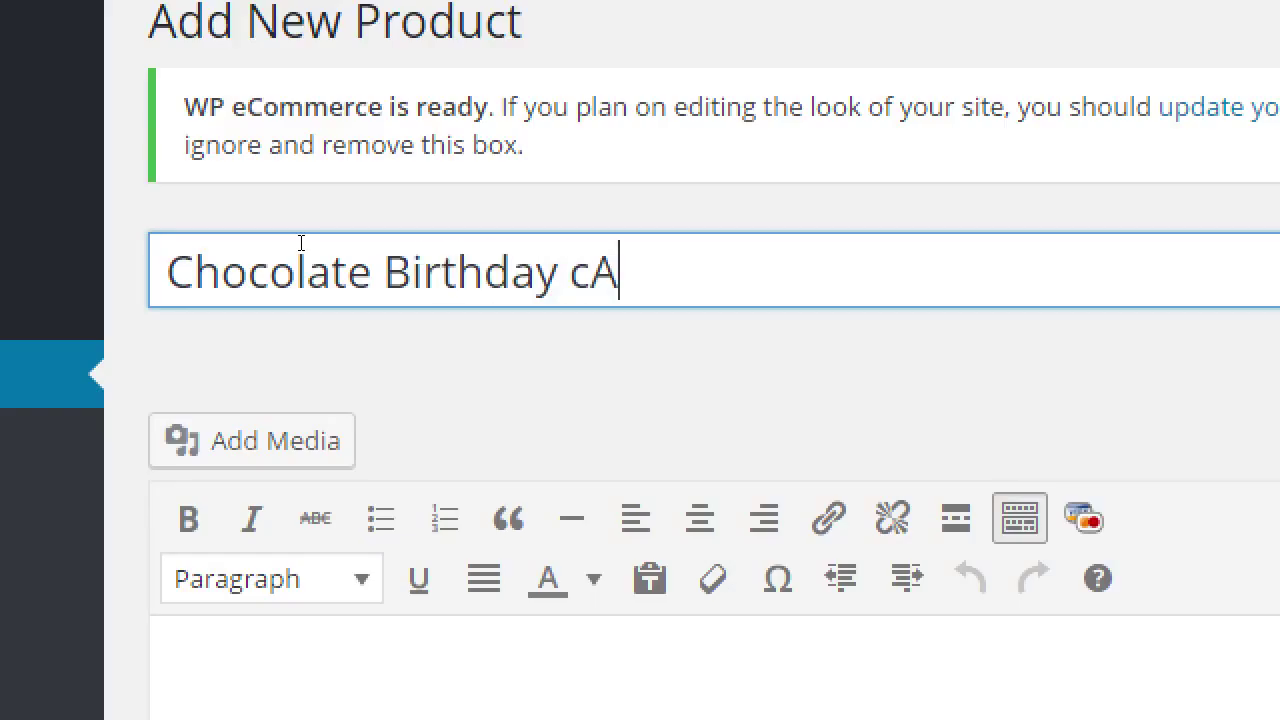
key("BackSpace")
key("BackSpace")
key("BackSpace")
key("BackSpace")
type("Cake")
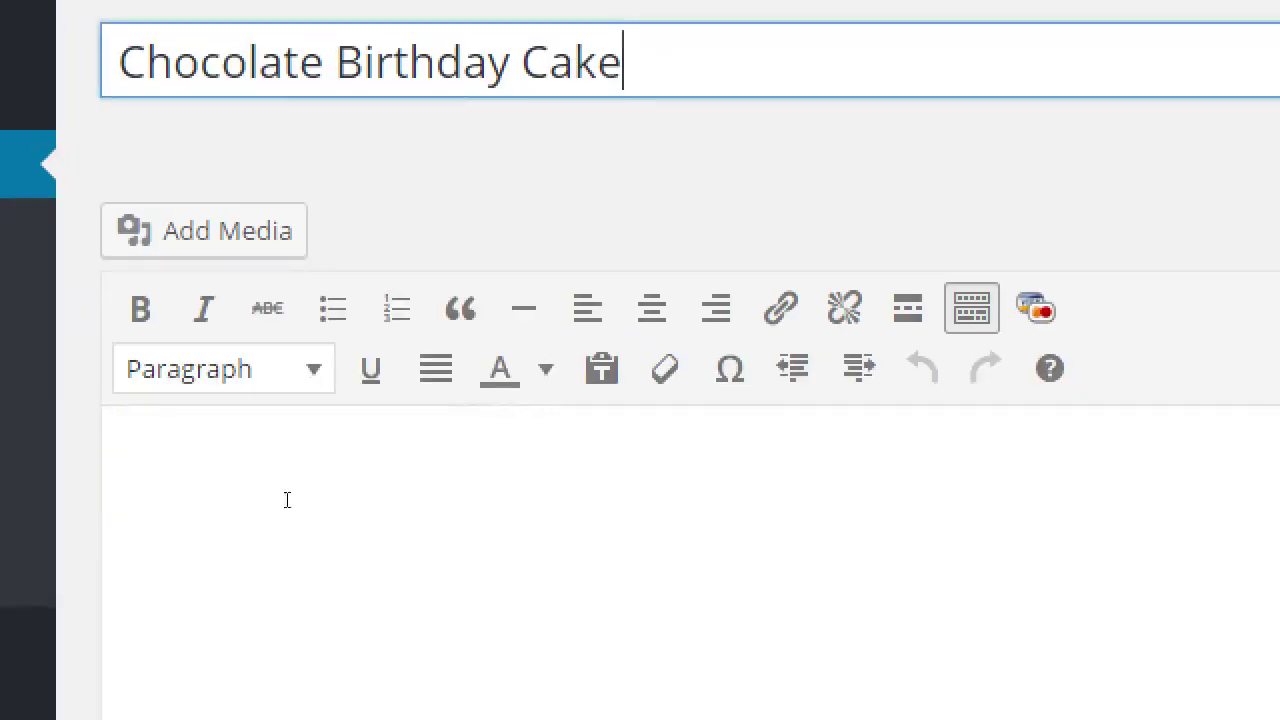
left_click(348, 700)
type("adsfdsfdsafsafdsfsadas fs daafsd afsdsafd fads")
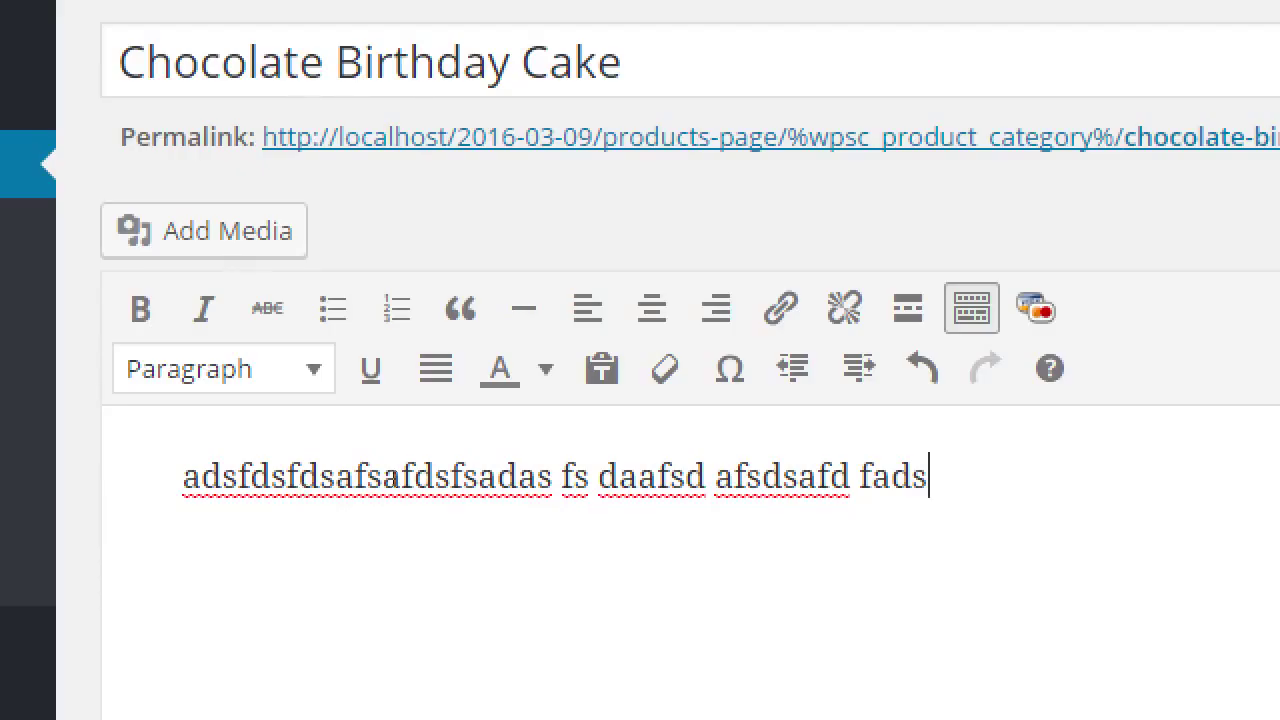
Step: Look over the media library and the Create Gallery option for the product description, and close the dialog without inserting media
left_click(203, 230)
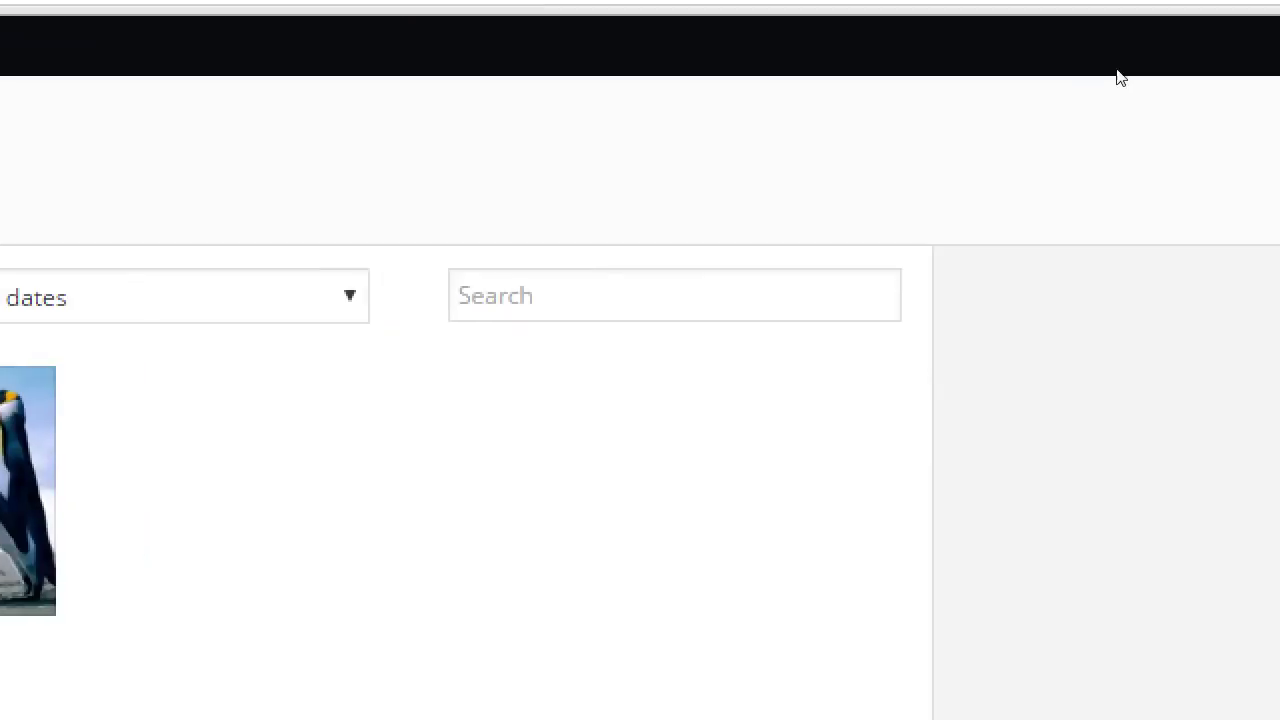
left_click(1200, 124)
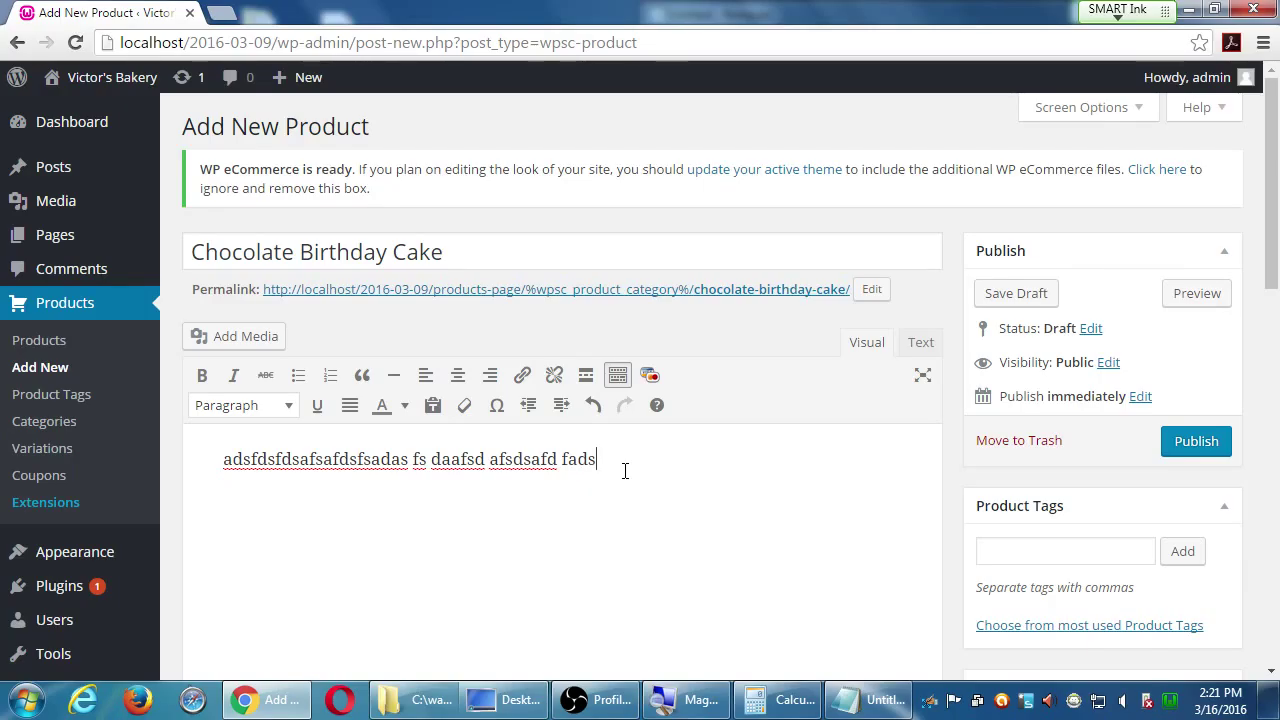
left_click(262, 342)
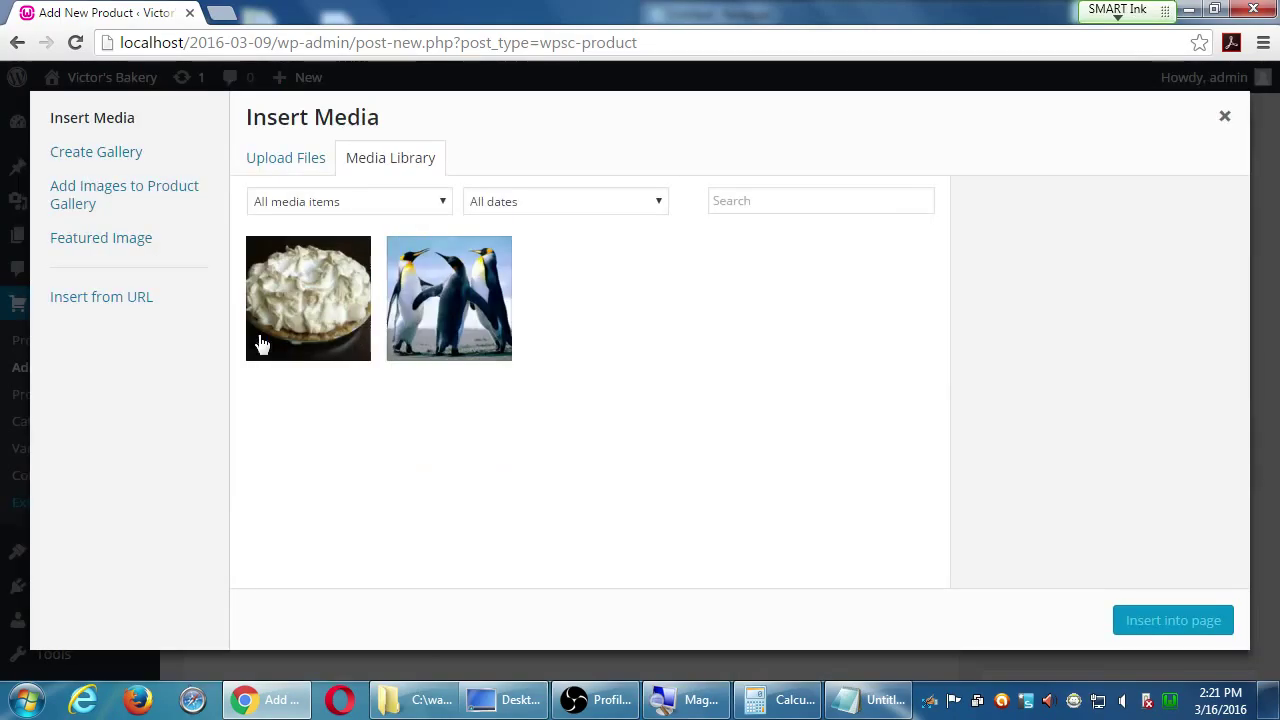
left_click(133, 152)
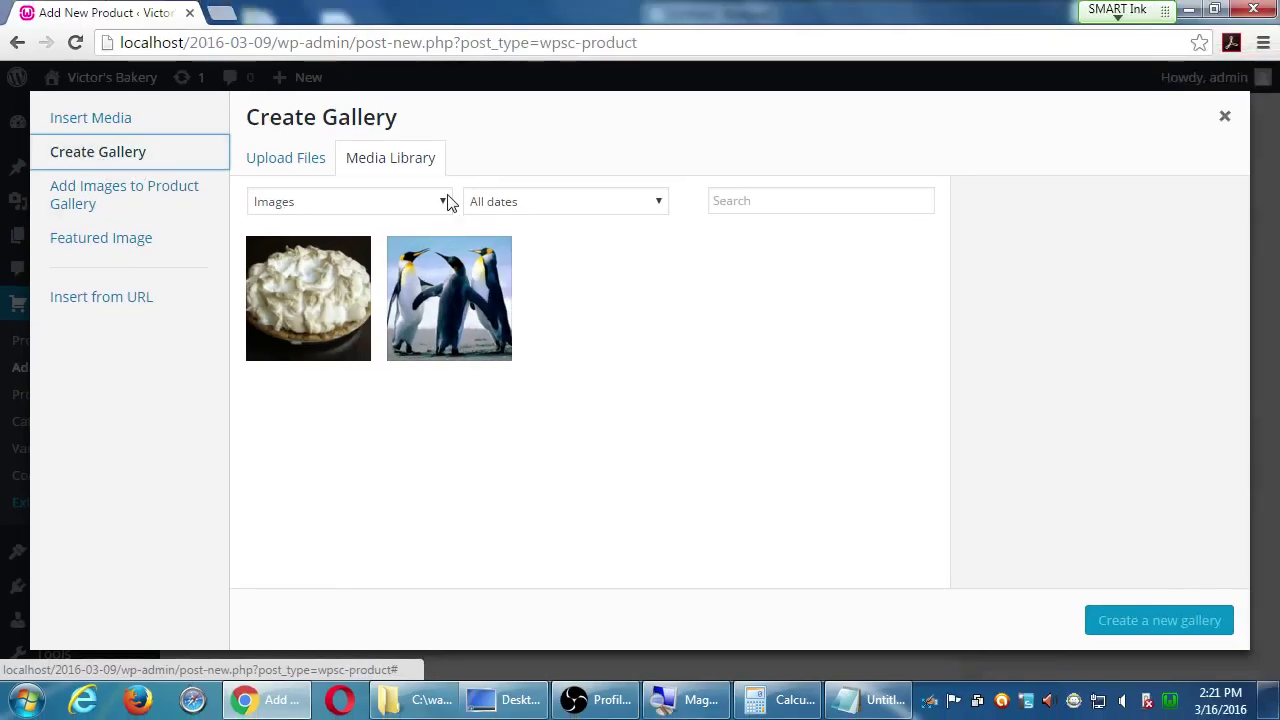
left_click(1224, 116)
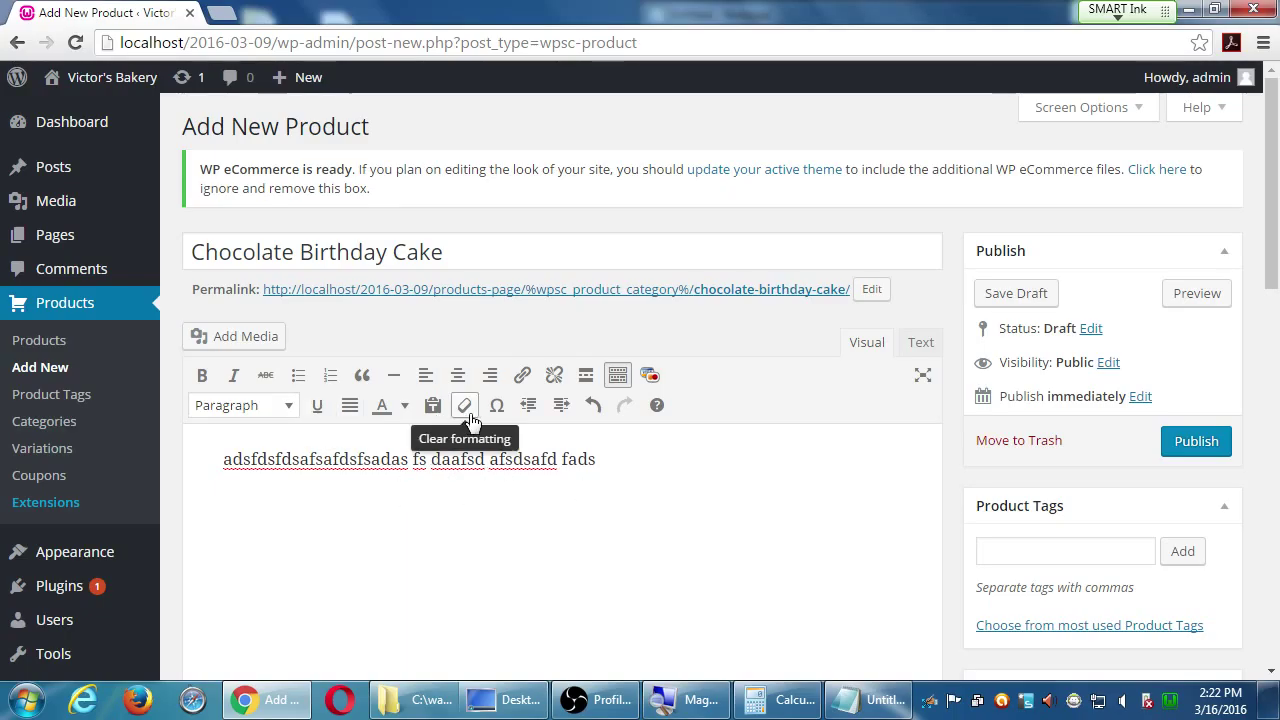
Step: Show the most used product tags for the new product
scroll(1247, 552, "down", 2)
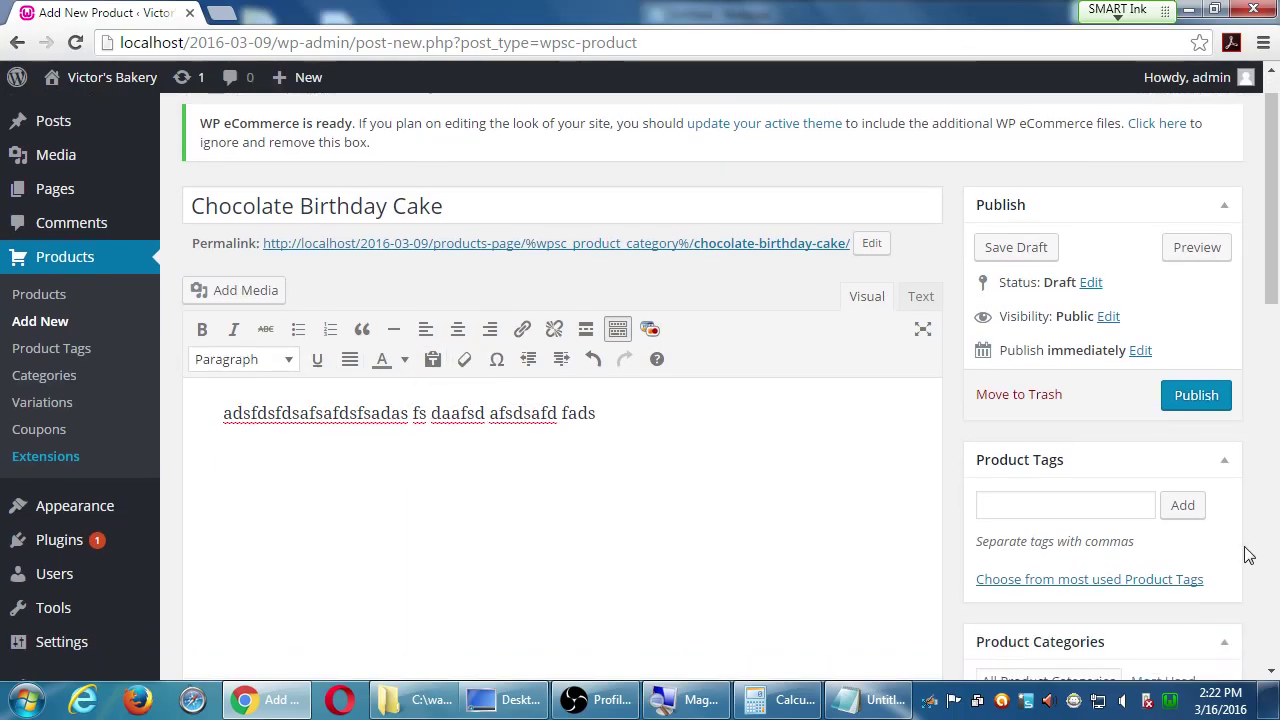
scroll(1247, 552, "down", 2)
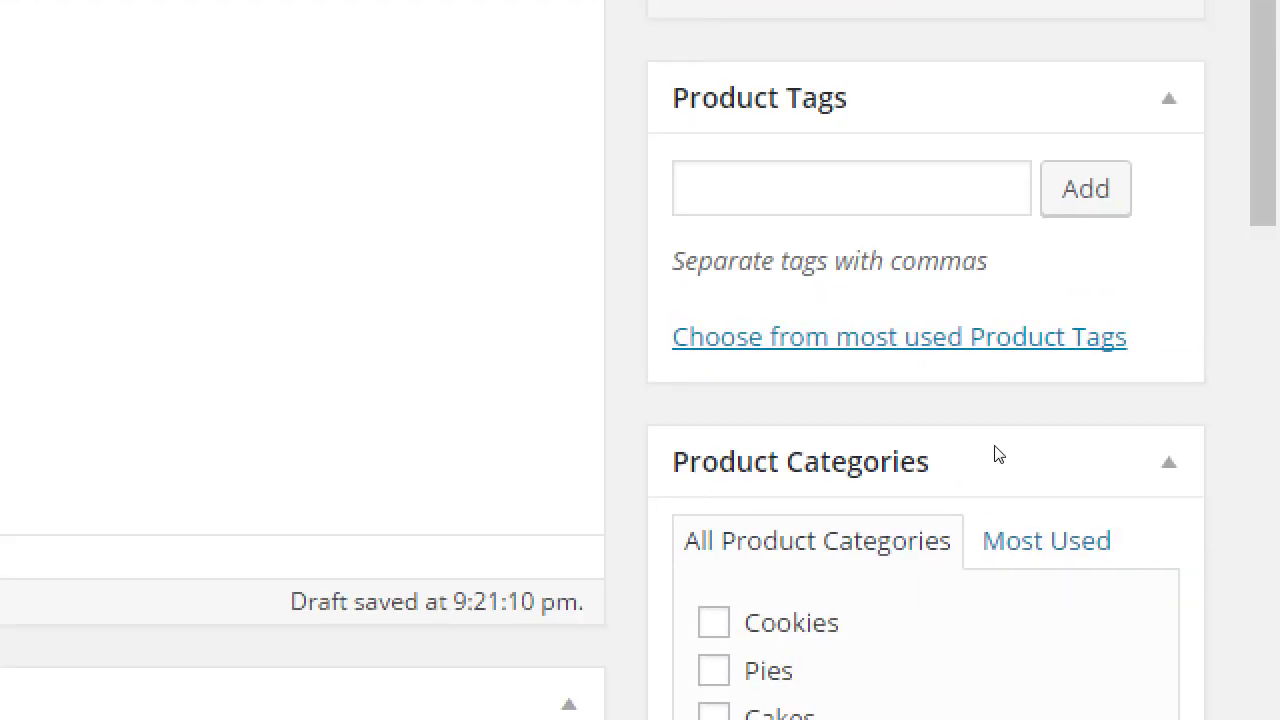
key("Tab")
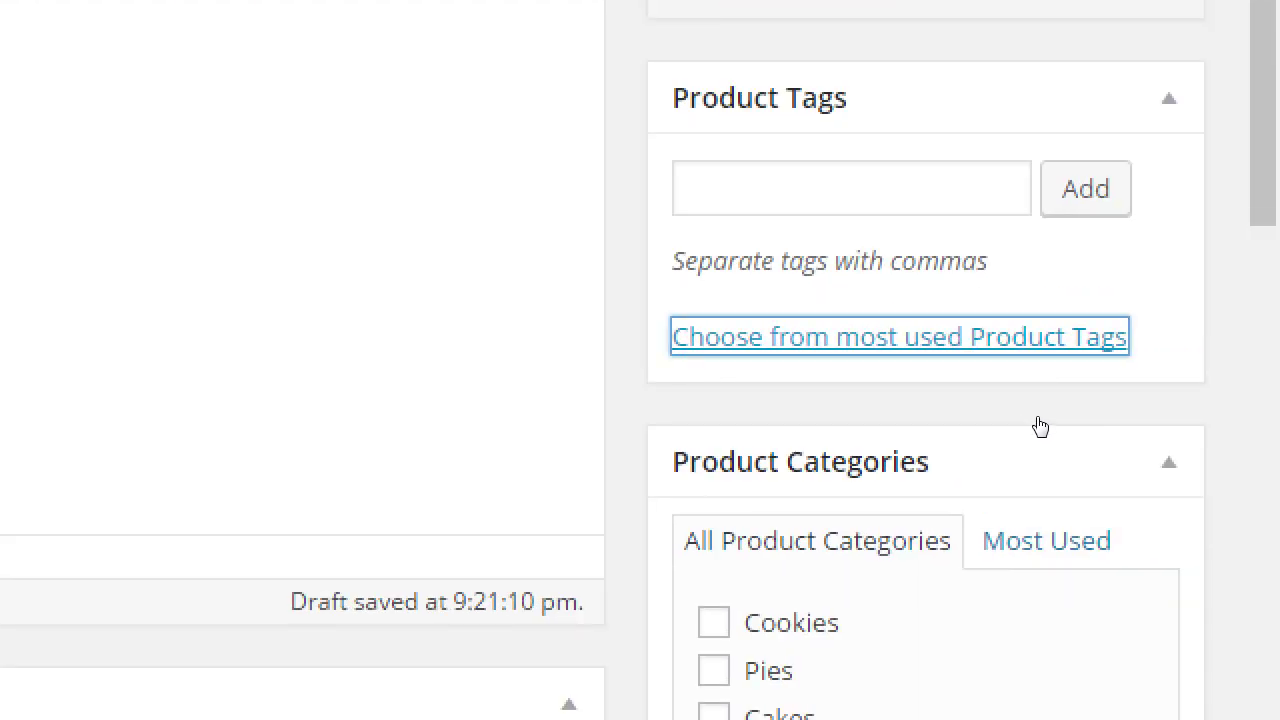
key("Return")
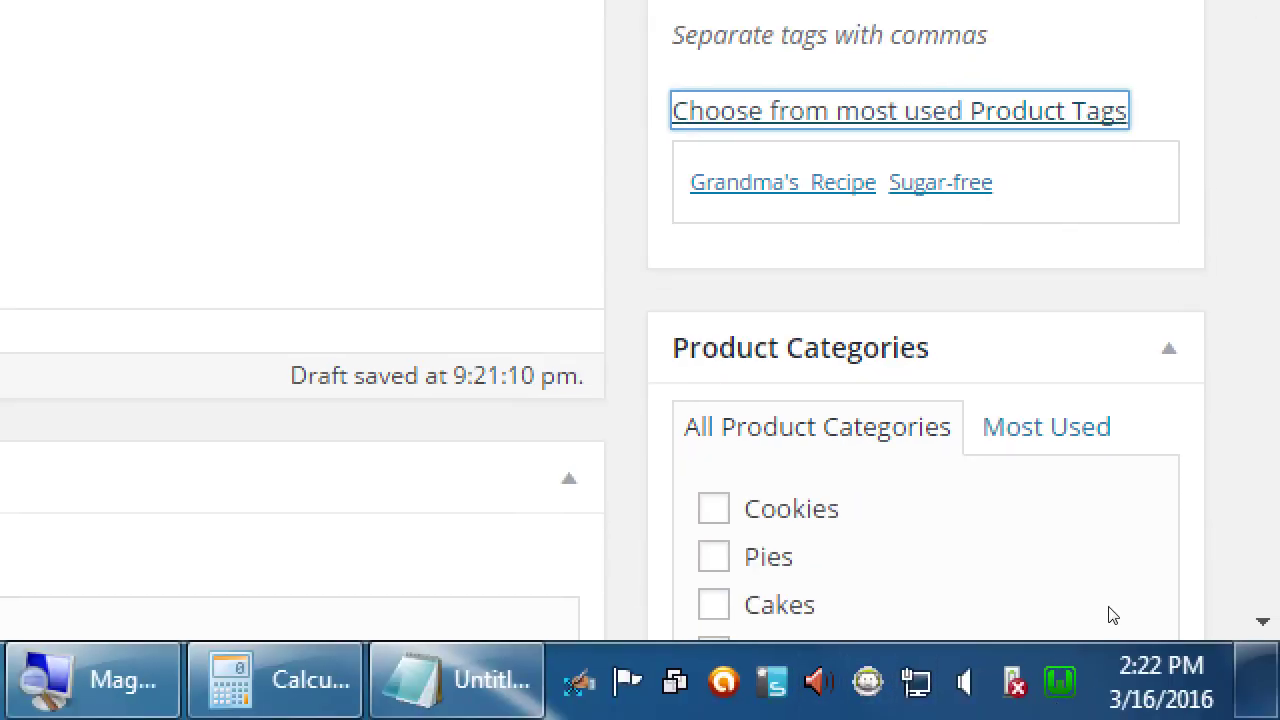
Step: Assign the product to the Cakes and Product Category categories
scroll(1110, 613, "down", 1)
scroll(1110, 615, "up", 1)
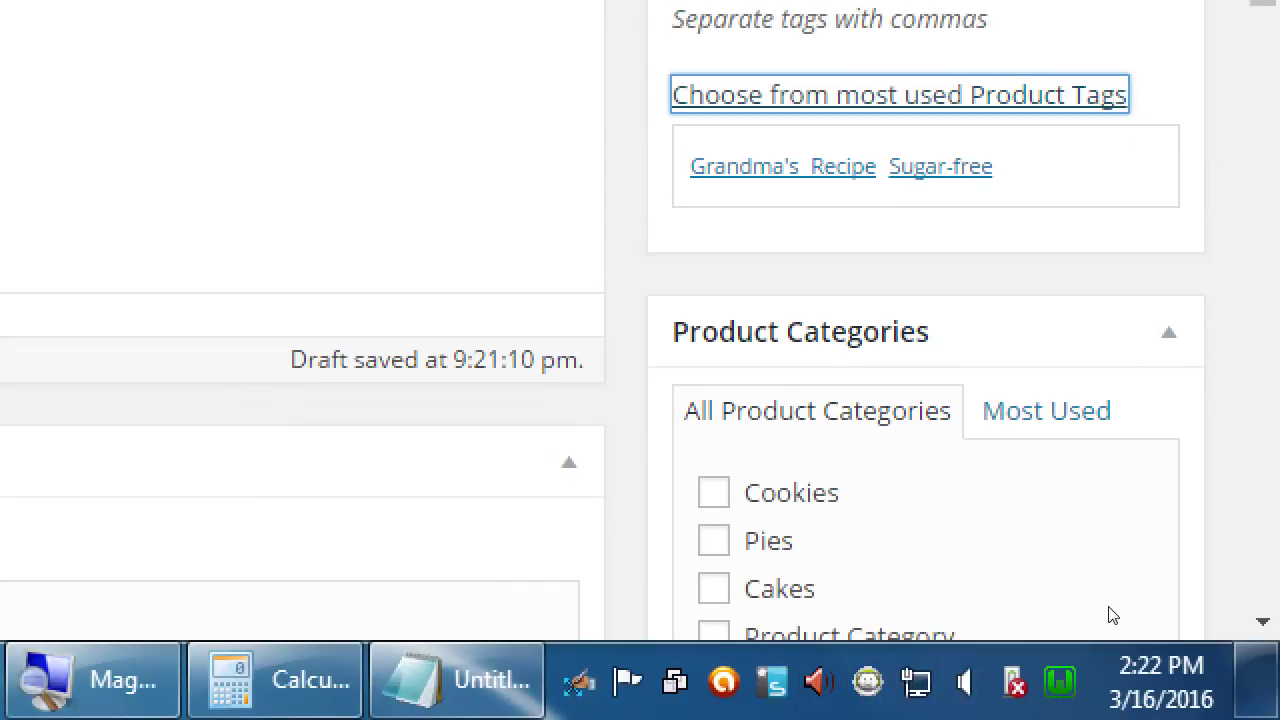
scroll(1110, 615, "down", 1)
scroll(1112, 615, "up", 2)
scroll(1113, 615, "down", 2)
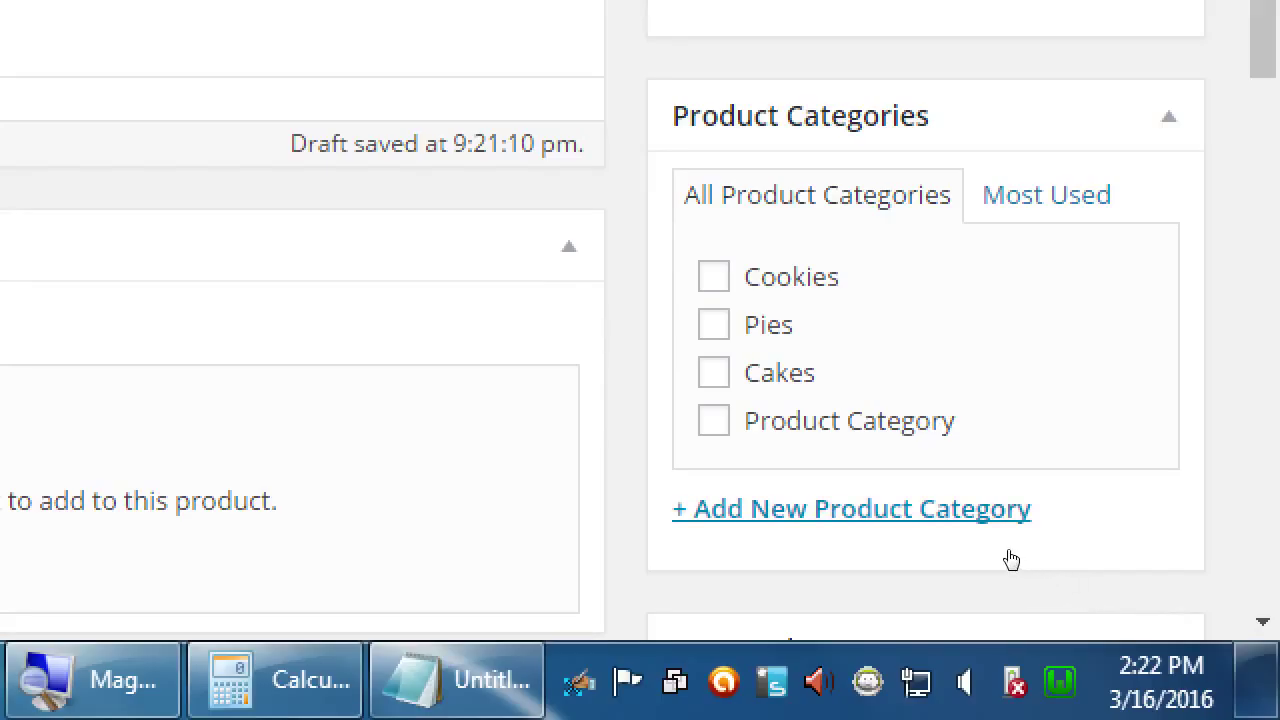
key("space")
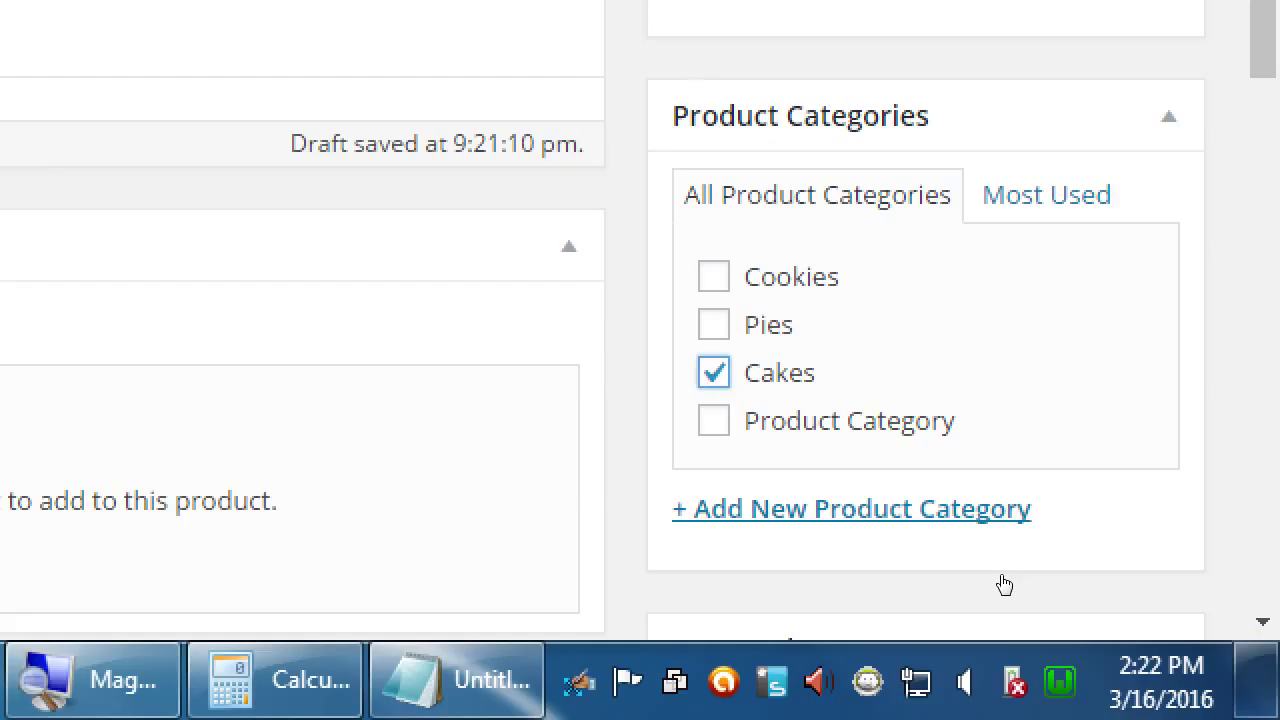
key("Tab")
key("space")
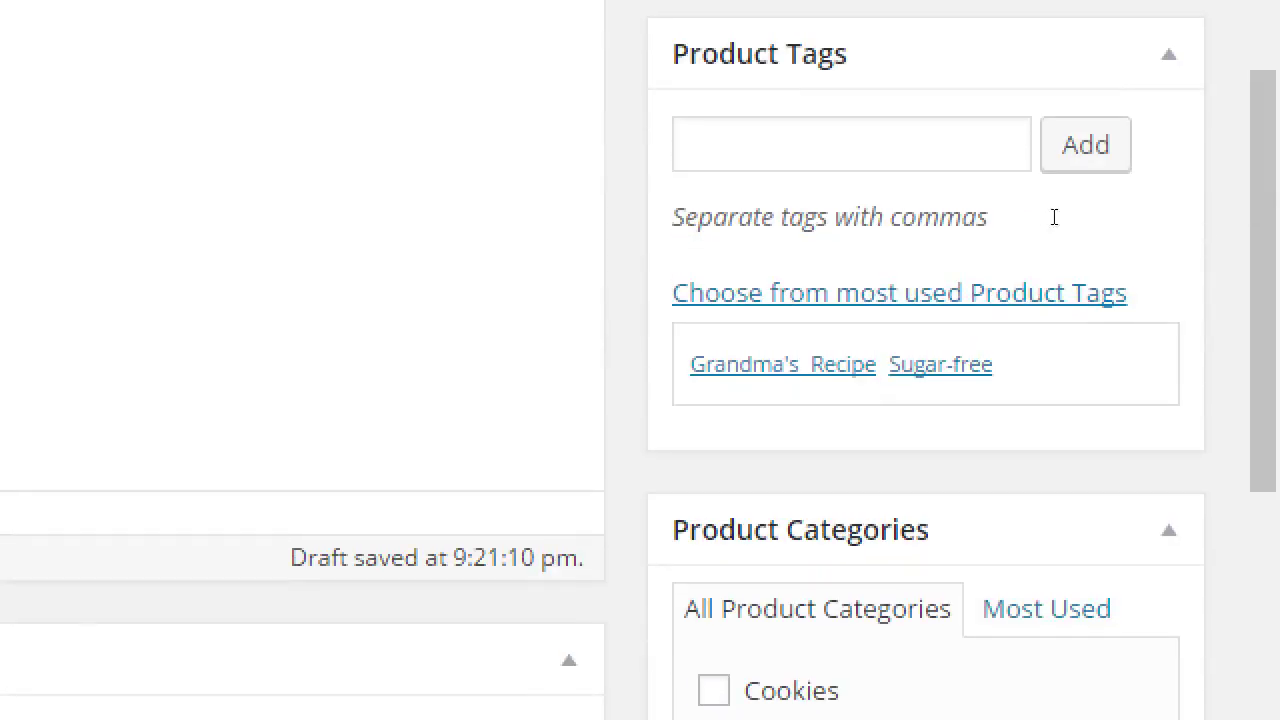
Step: Add the product tag "Chocolate" to the cake
key("shift+Tab")
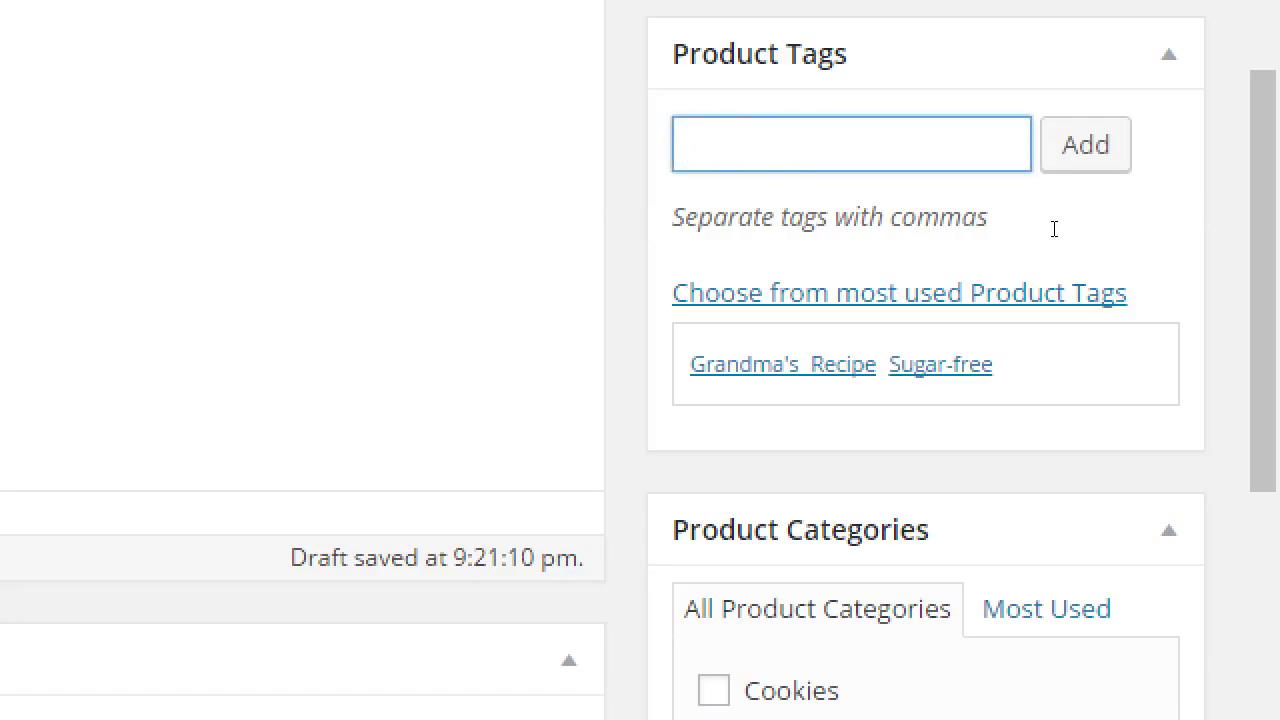
type("Chocolate")
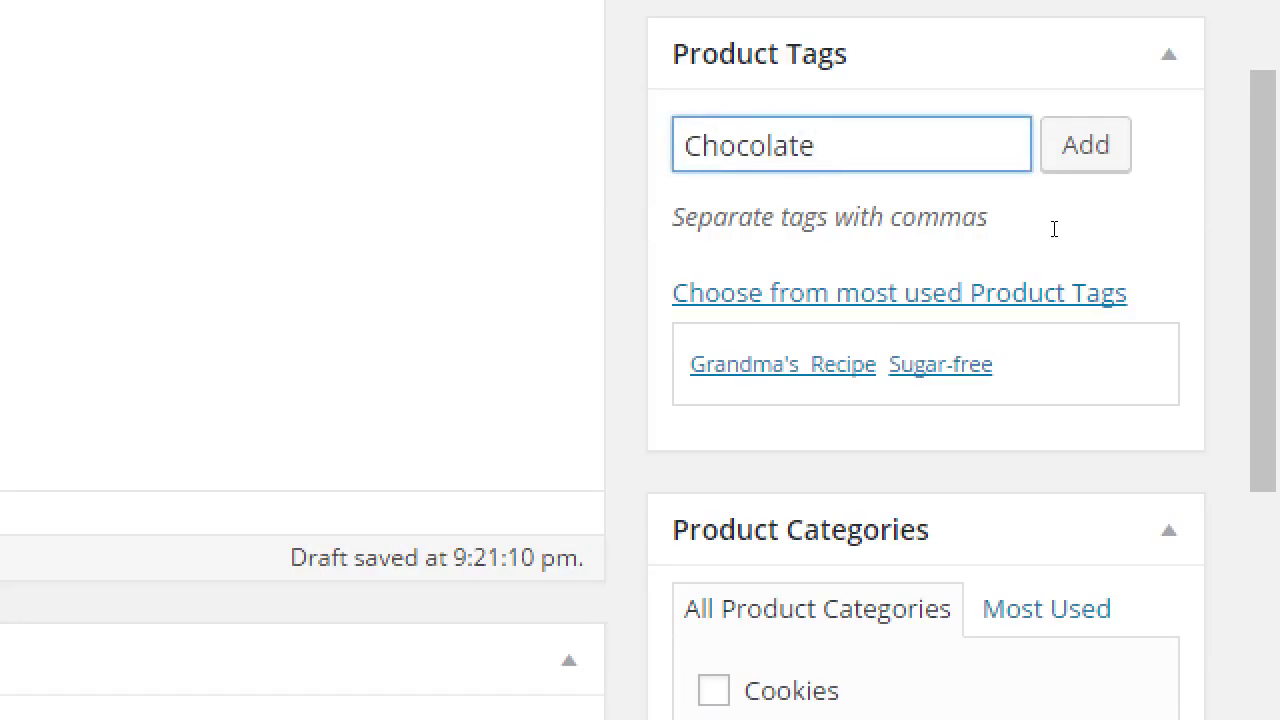
key("Return")
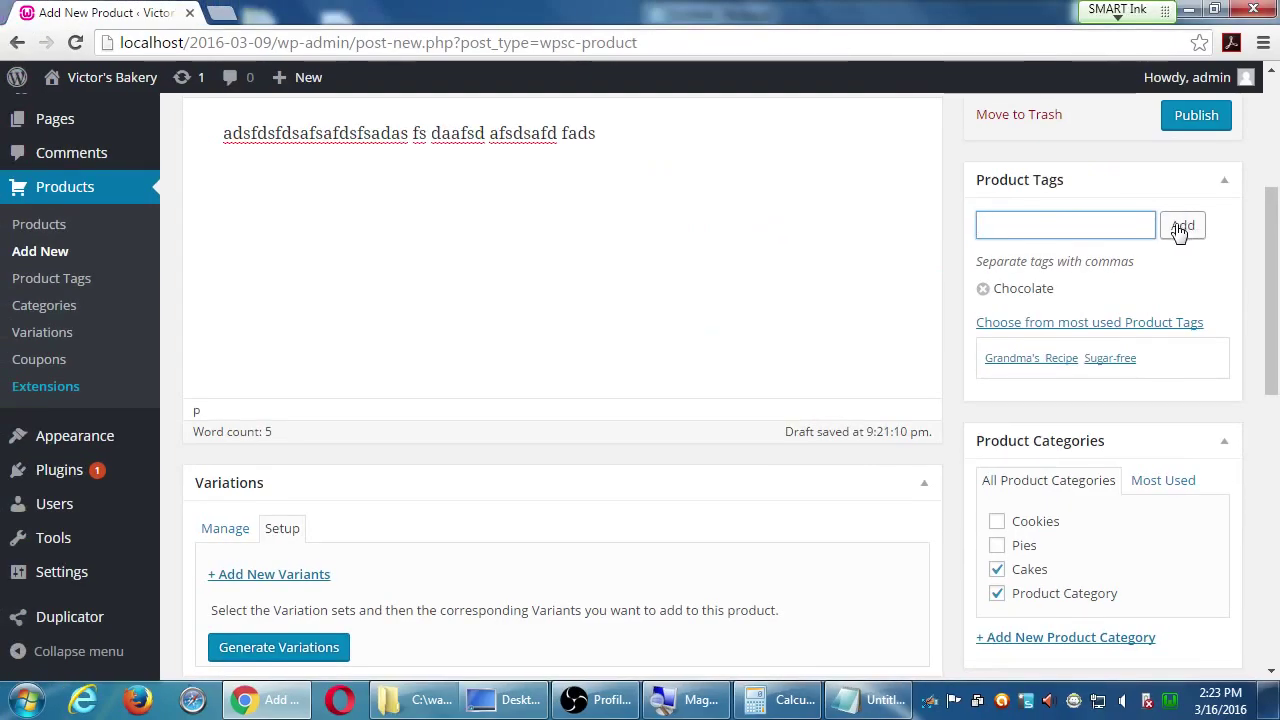
Step: Set the cake's regular price to $14 in the product pricing
scroll(1073, 483, "down", 2)
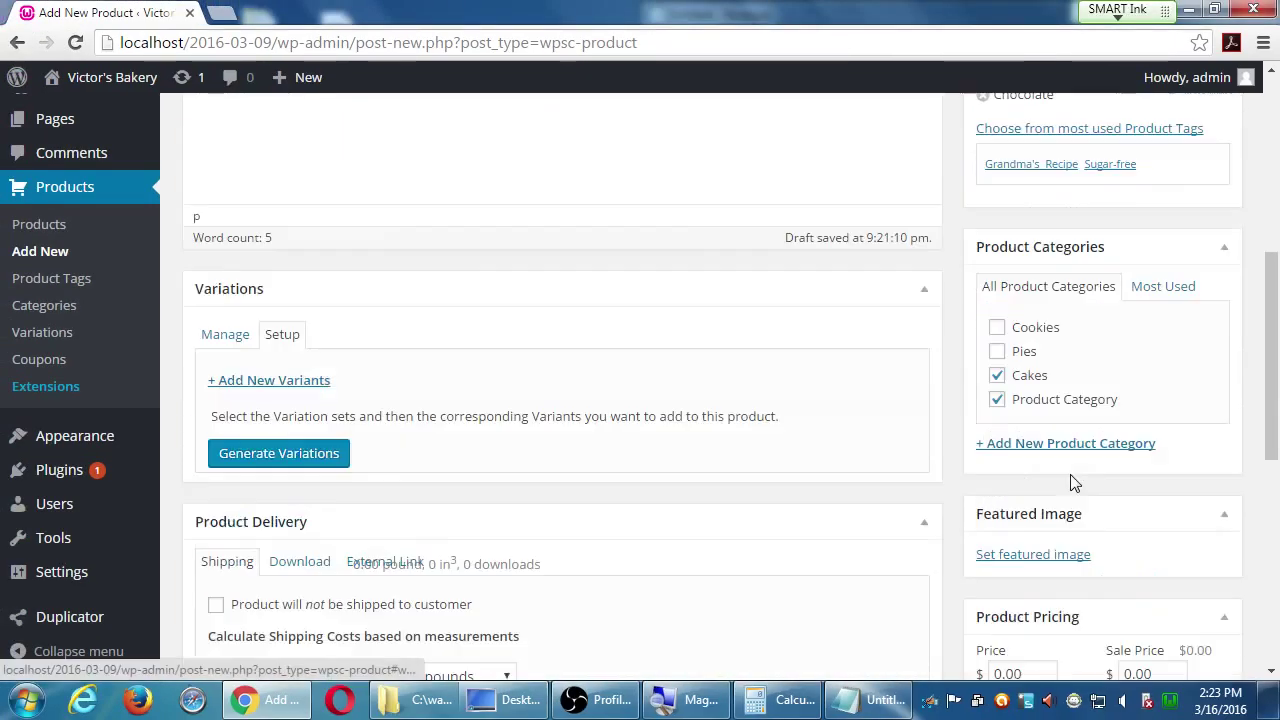
scroll(1073, 483, "down", 2)
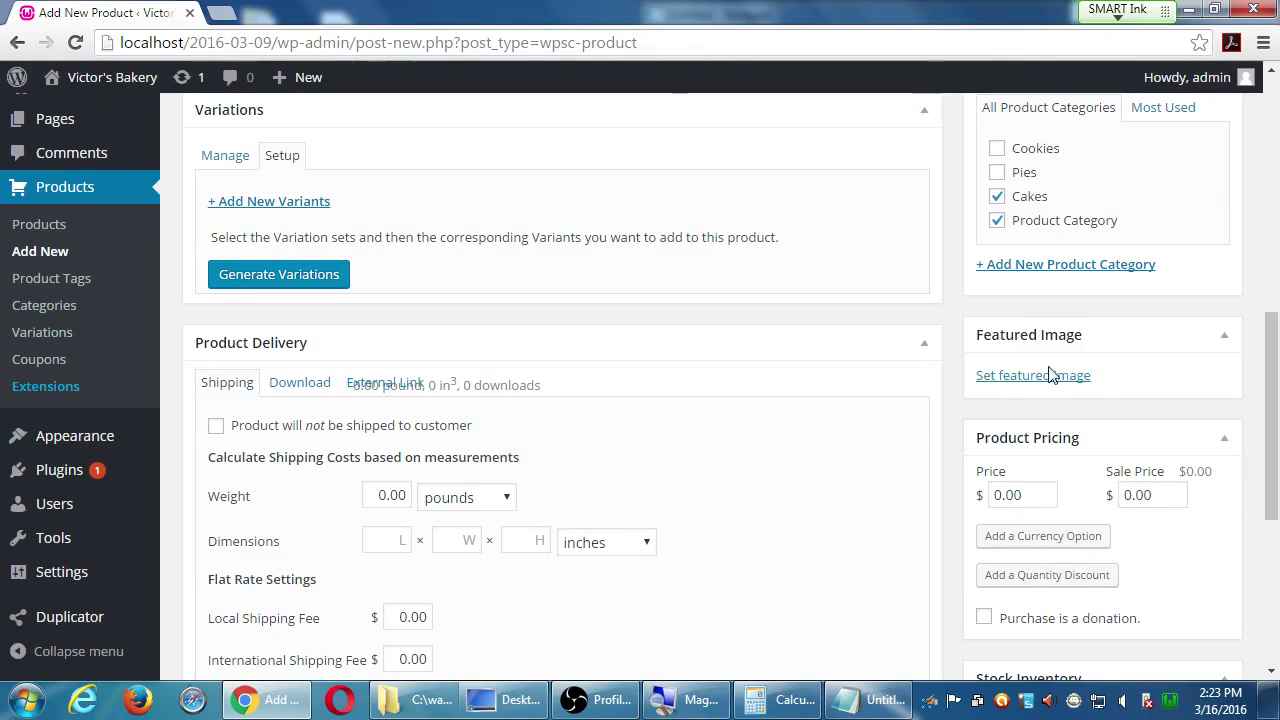
scroll(976, 380, "down", 1)
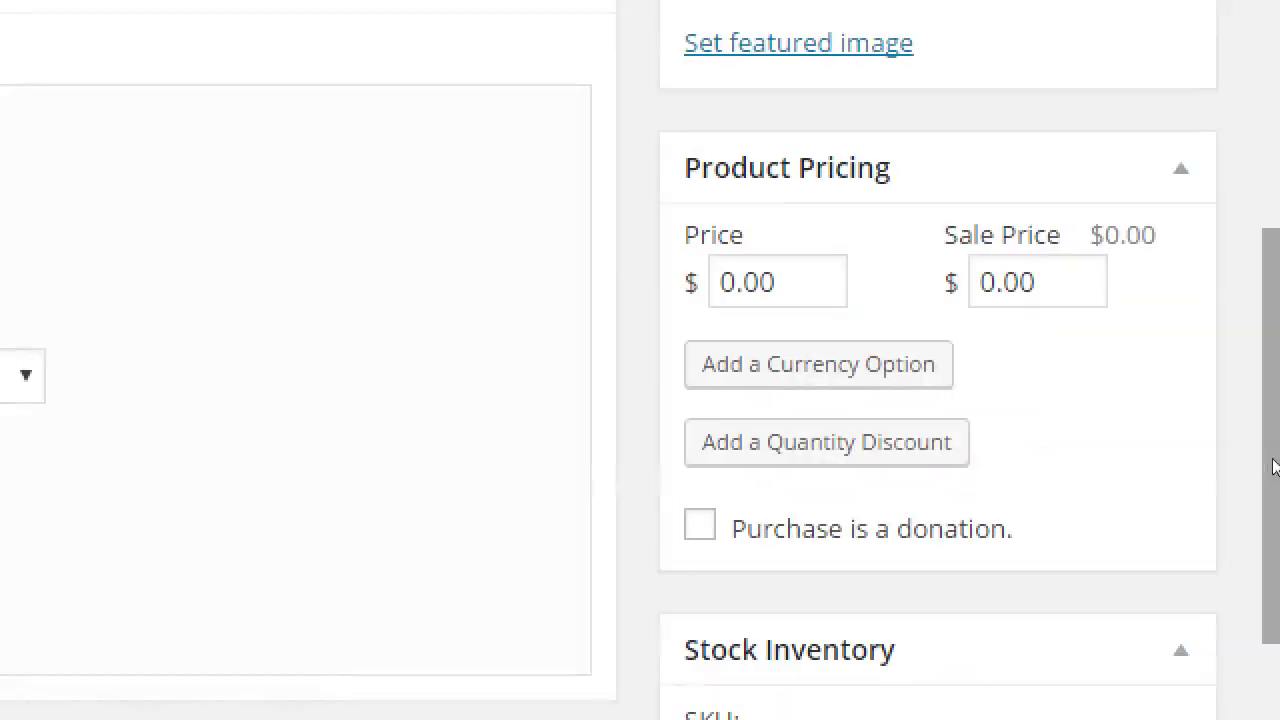
key("Tab")
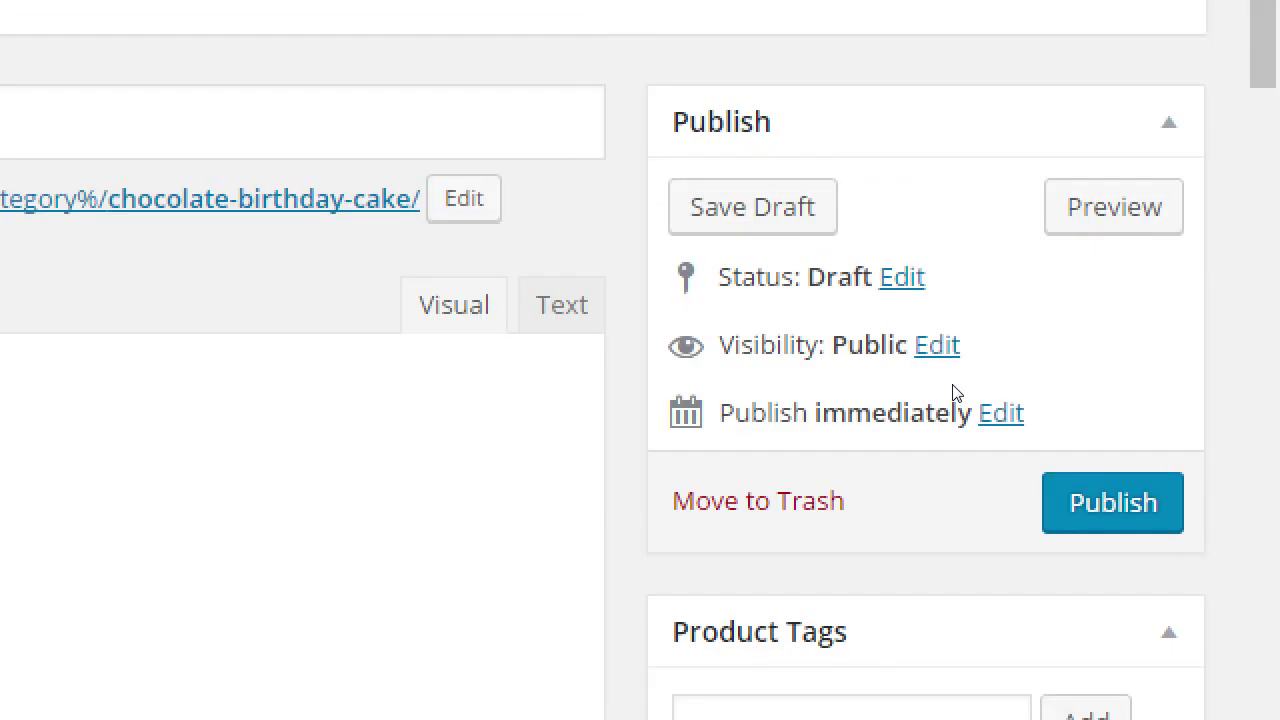
scroll(1148, 474, "down", 6)
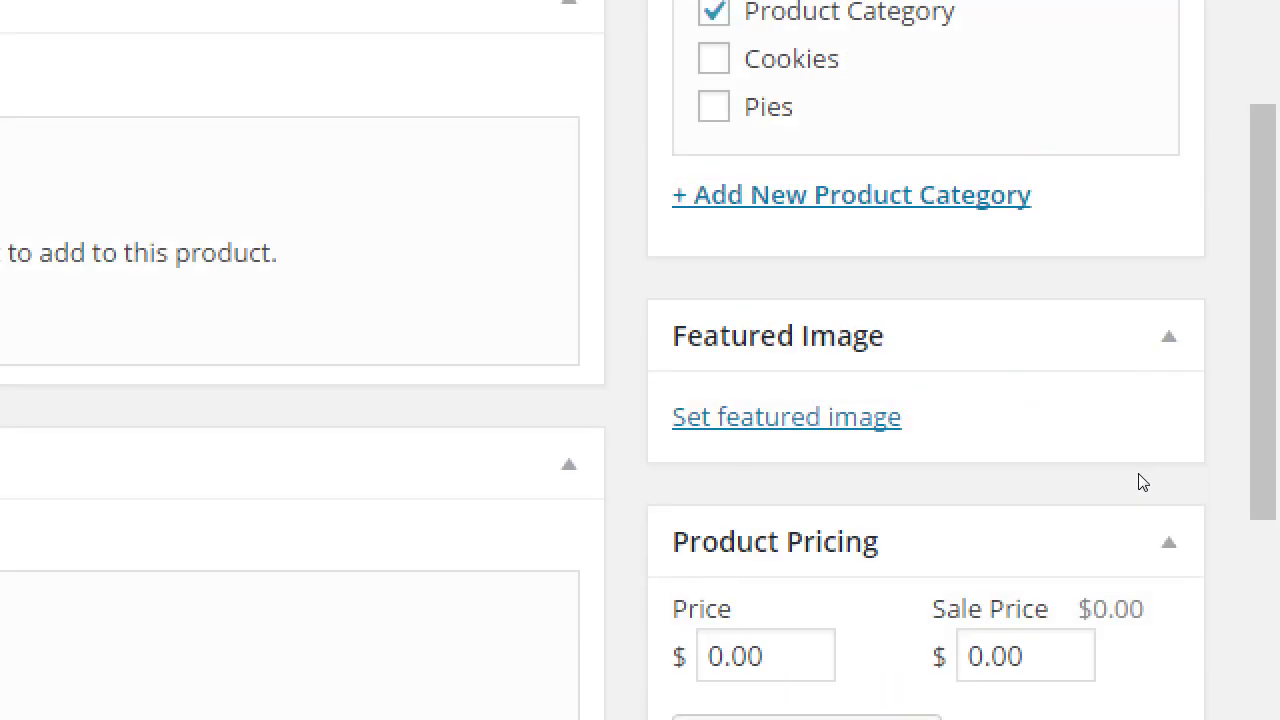
scroll(1143, 482, "down", 2)
key("Tab")
key("ctrl+a")
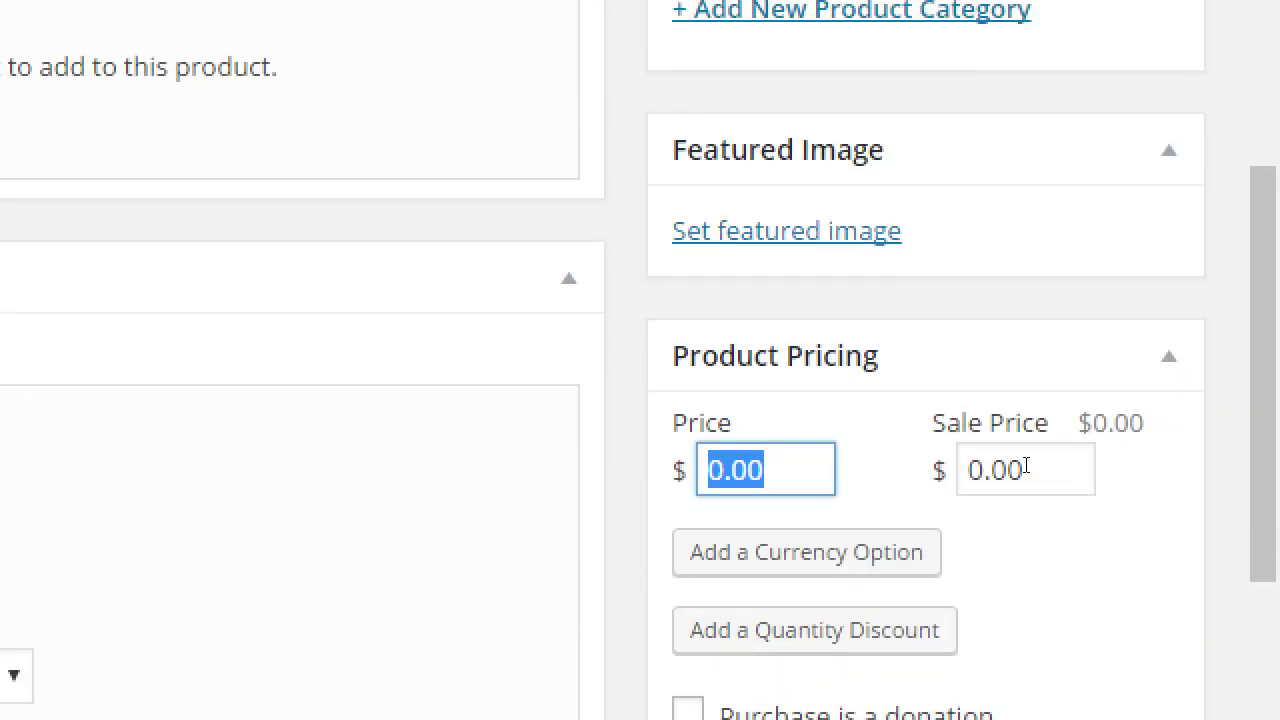
type("14")
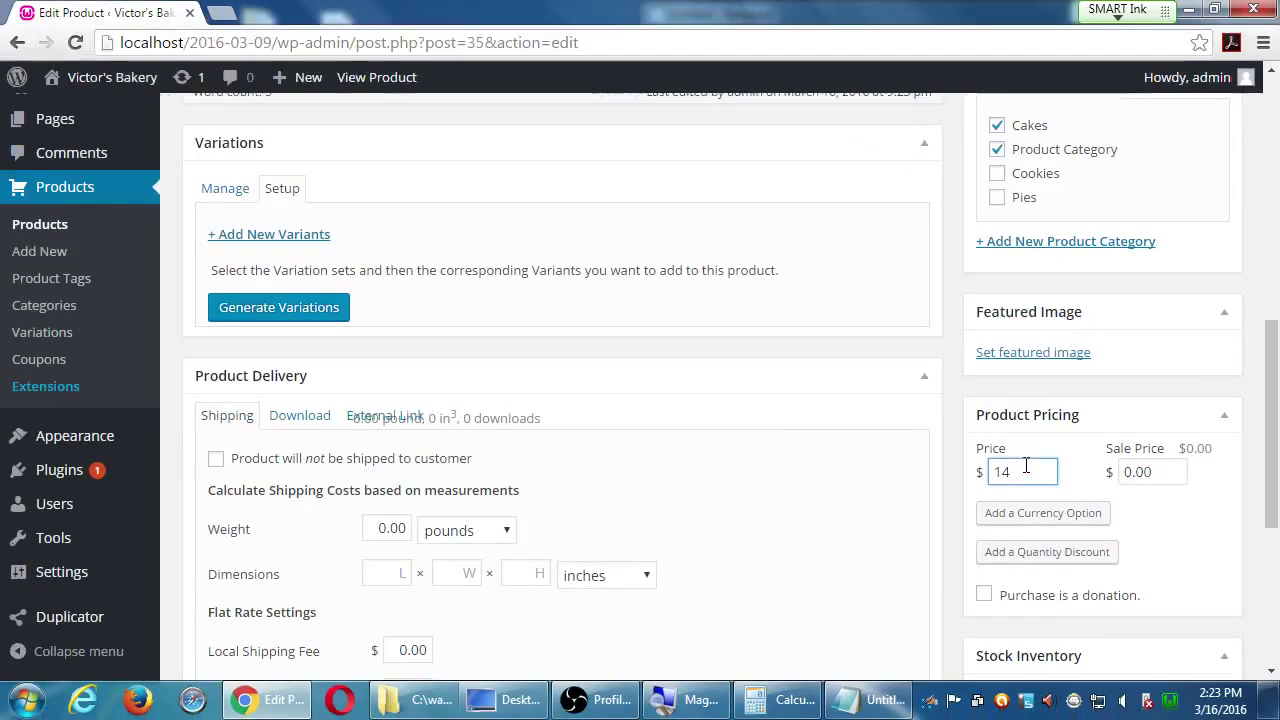
Step: Set the cake's sale price to $12
scroll(860, 495, "up", 8)
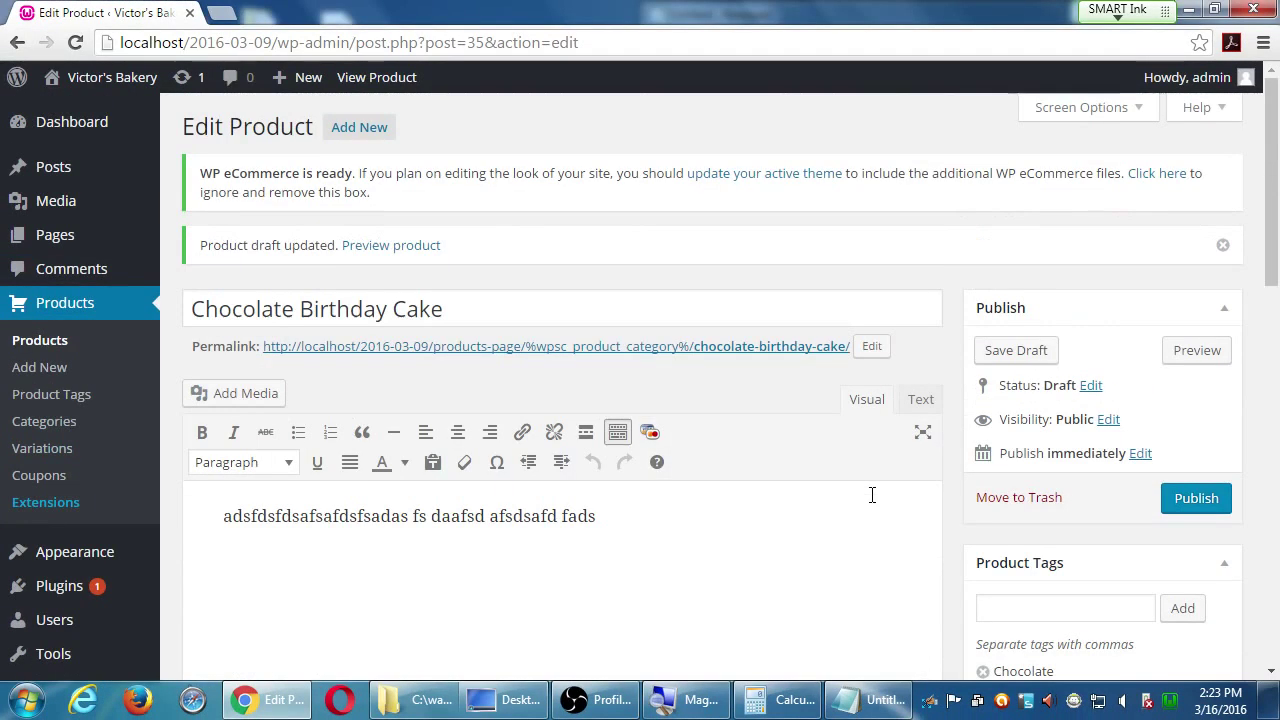
scroll(872, 495, "down", 6)
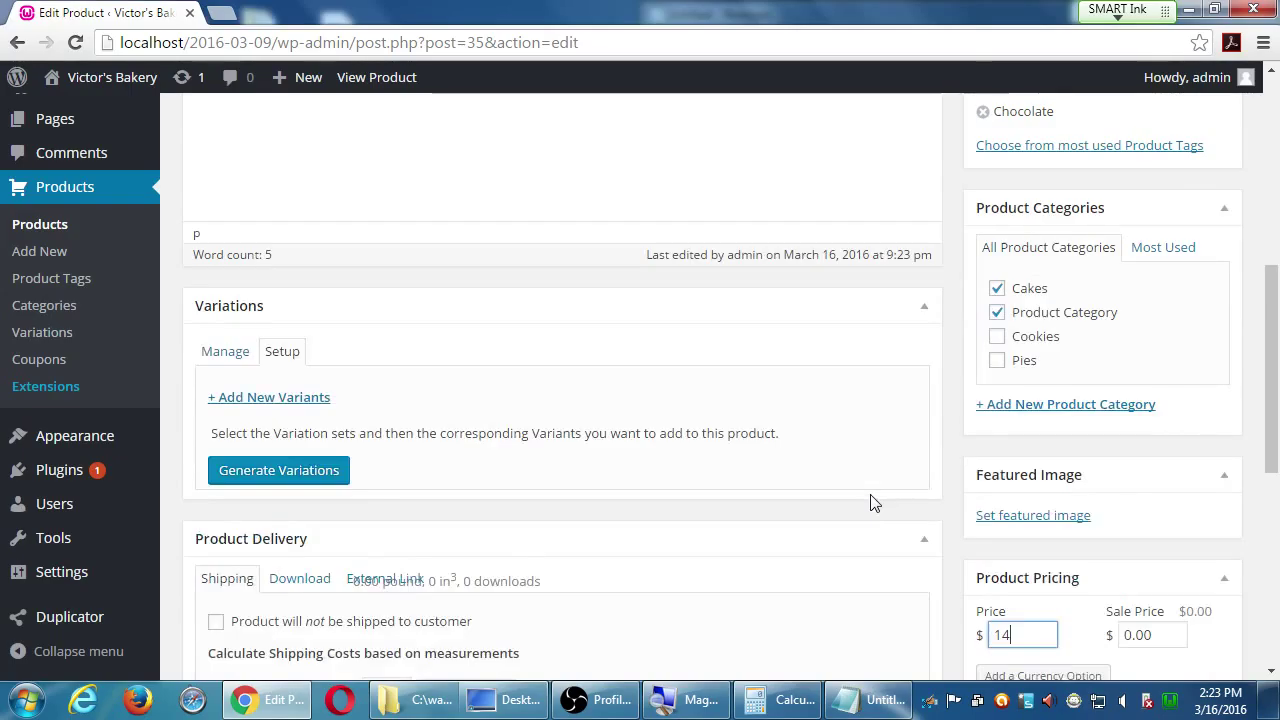
scroll(1100, 540, "down", 1)
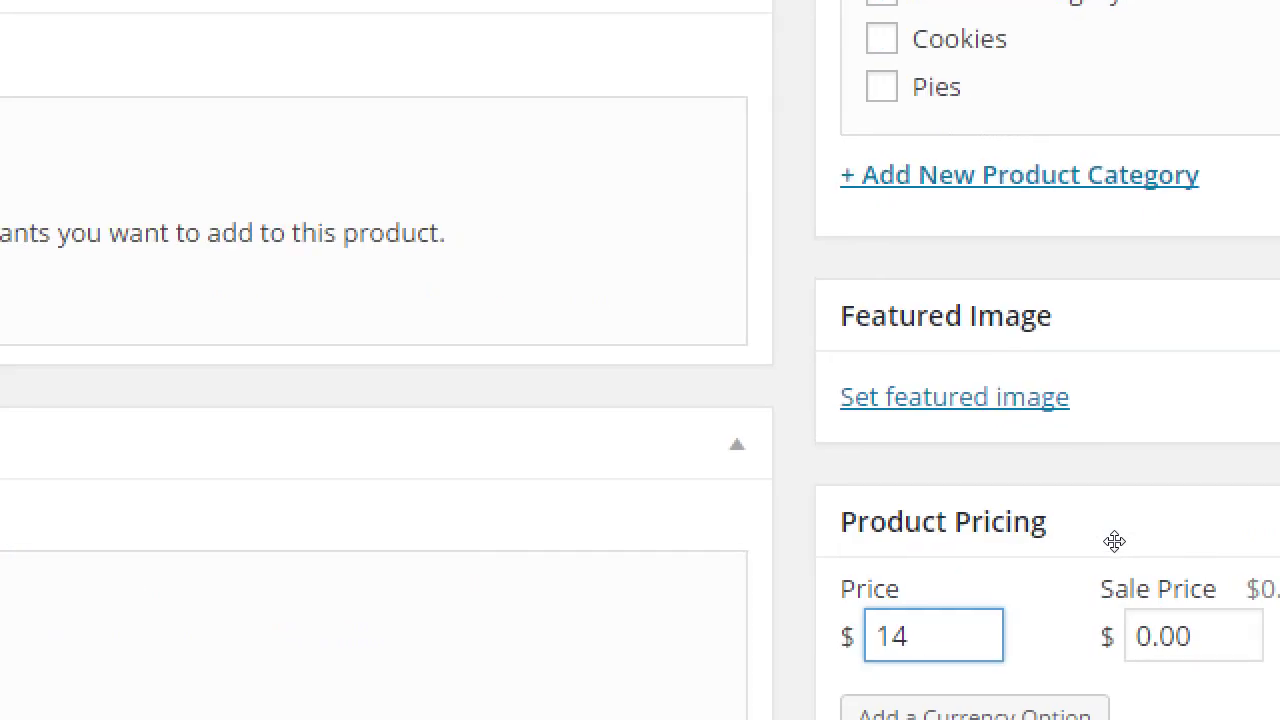
key("Tab")
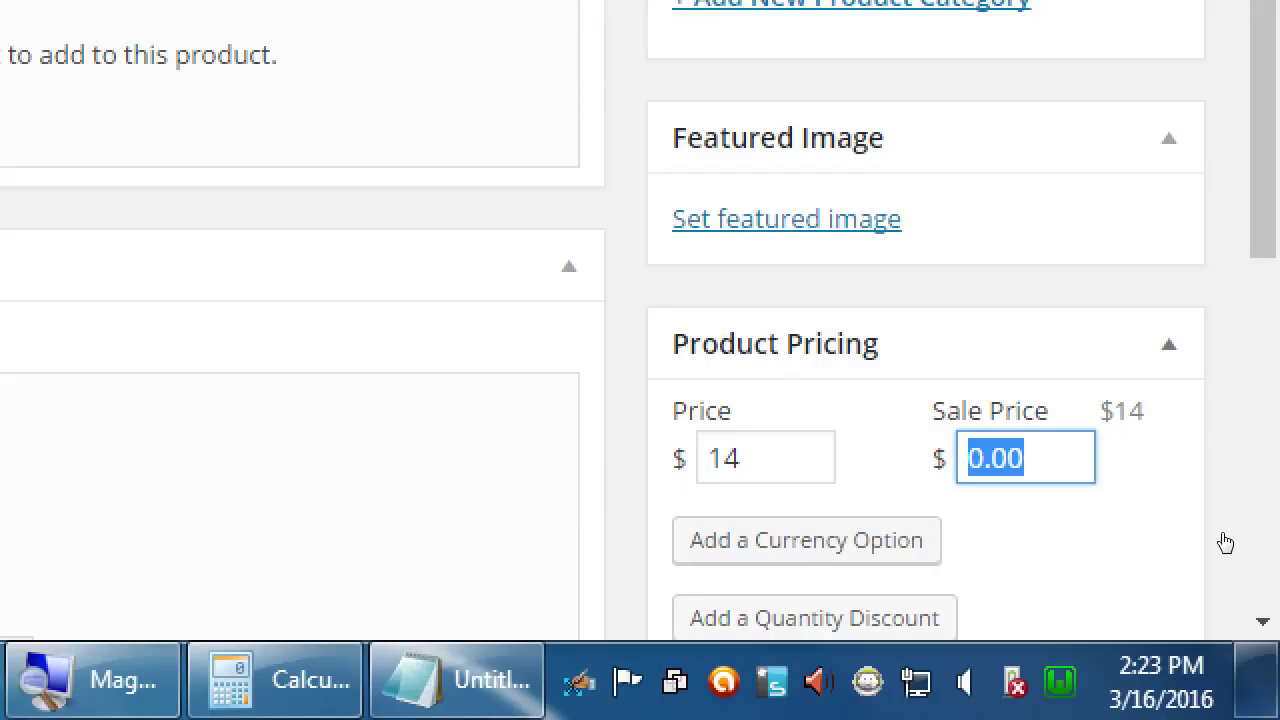
type("12")
key("Tab")
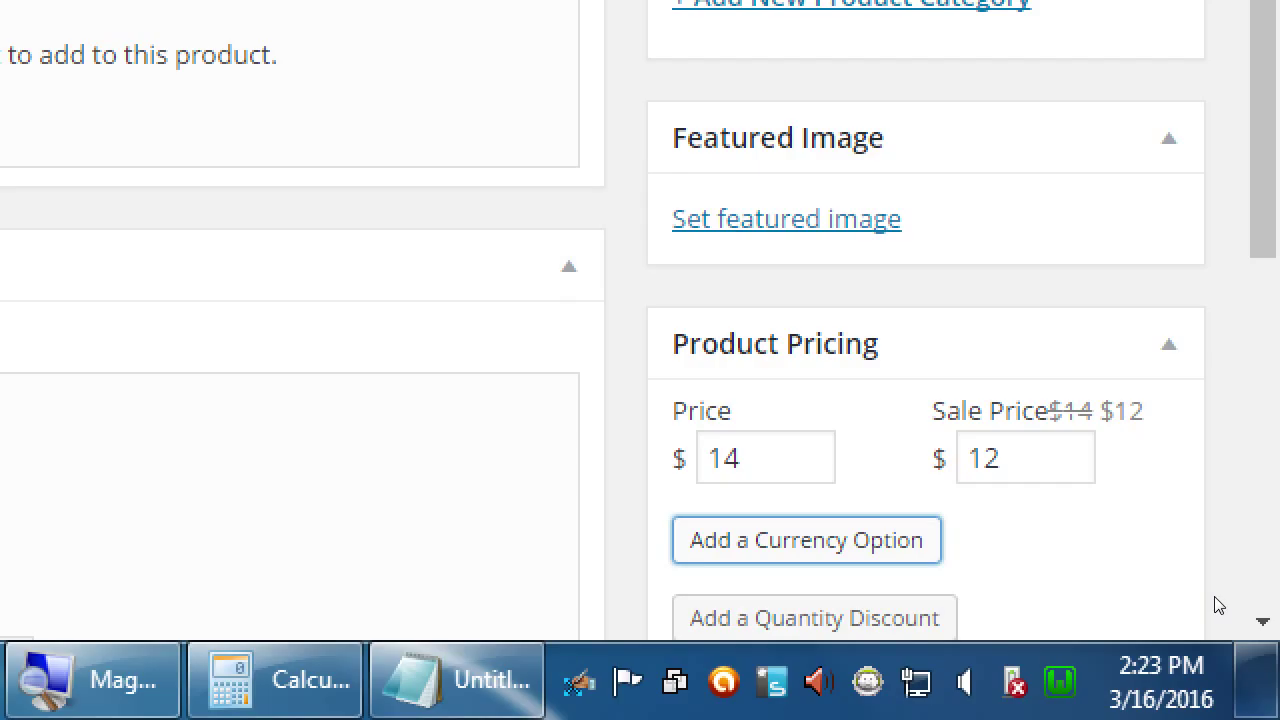
Step: Add an alternative currency option to the cake's pricing and choose Bulgaria as its country
scroll(1200, 605, "down", 1)
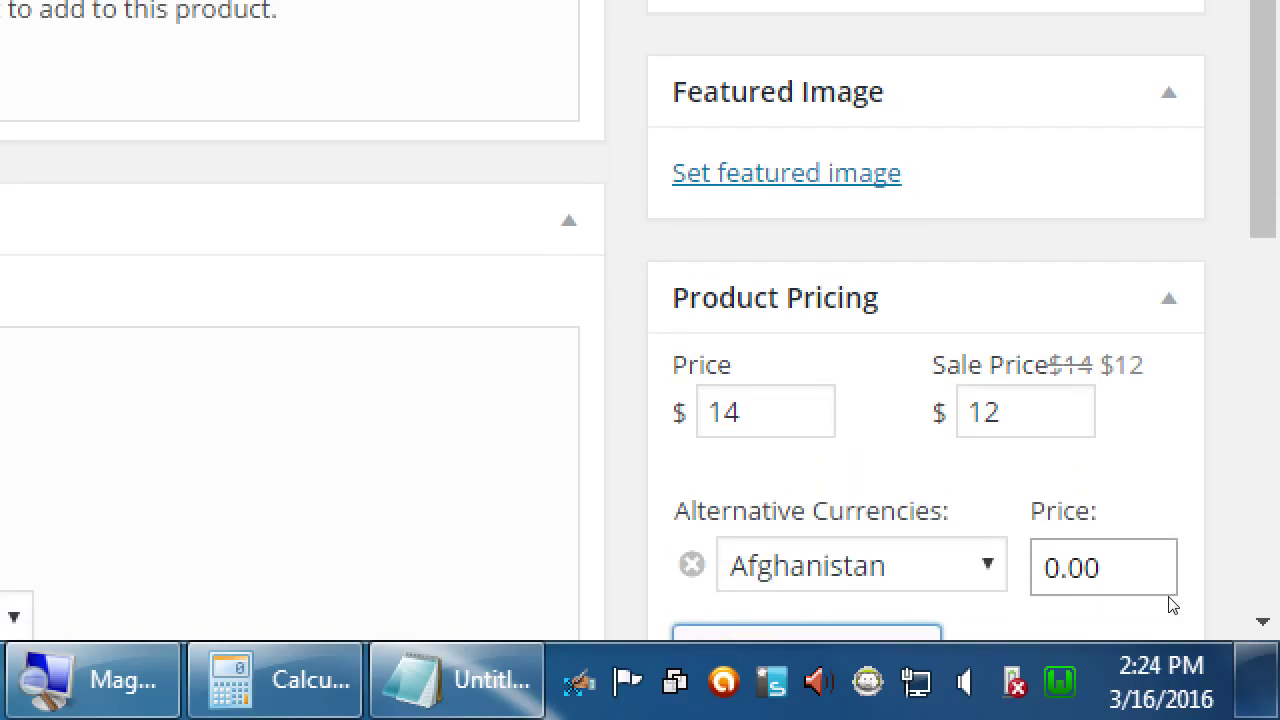
scroll(1172, 605, "down", 2)
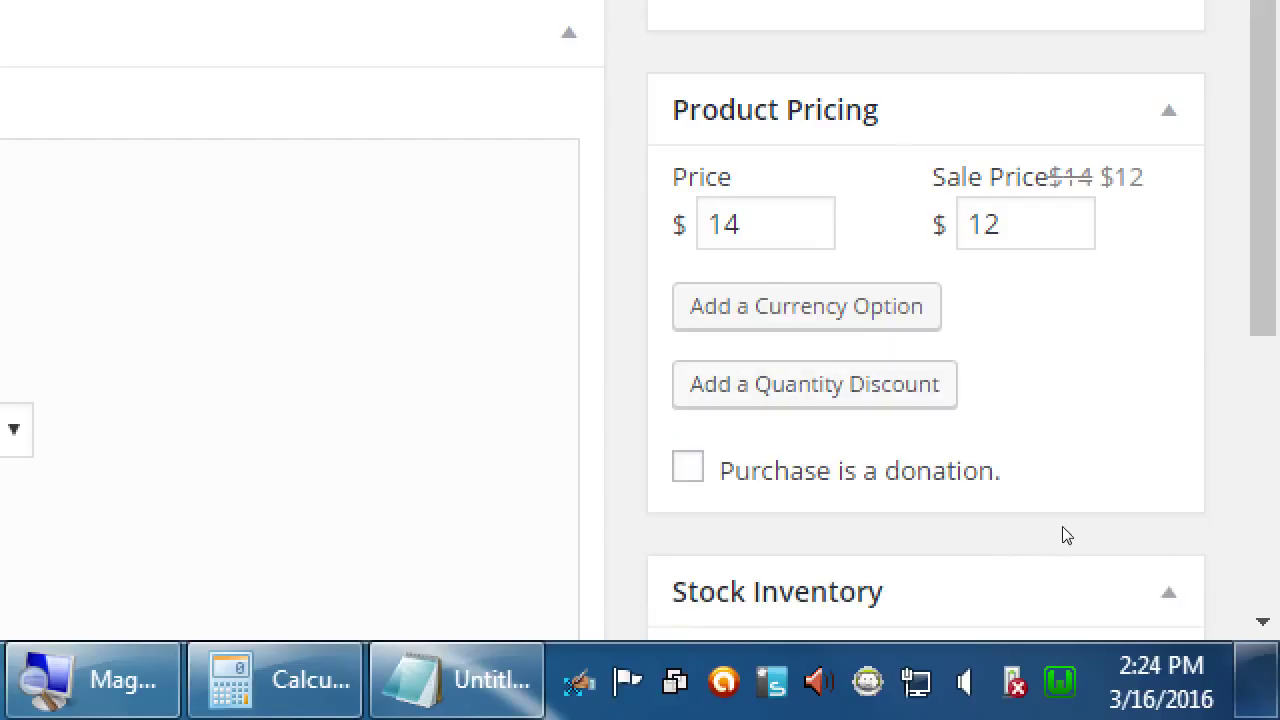
key("Return")
key("alt+Down")
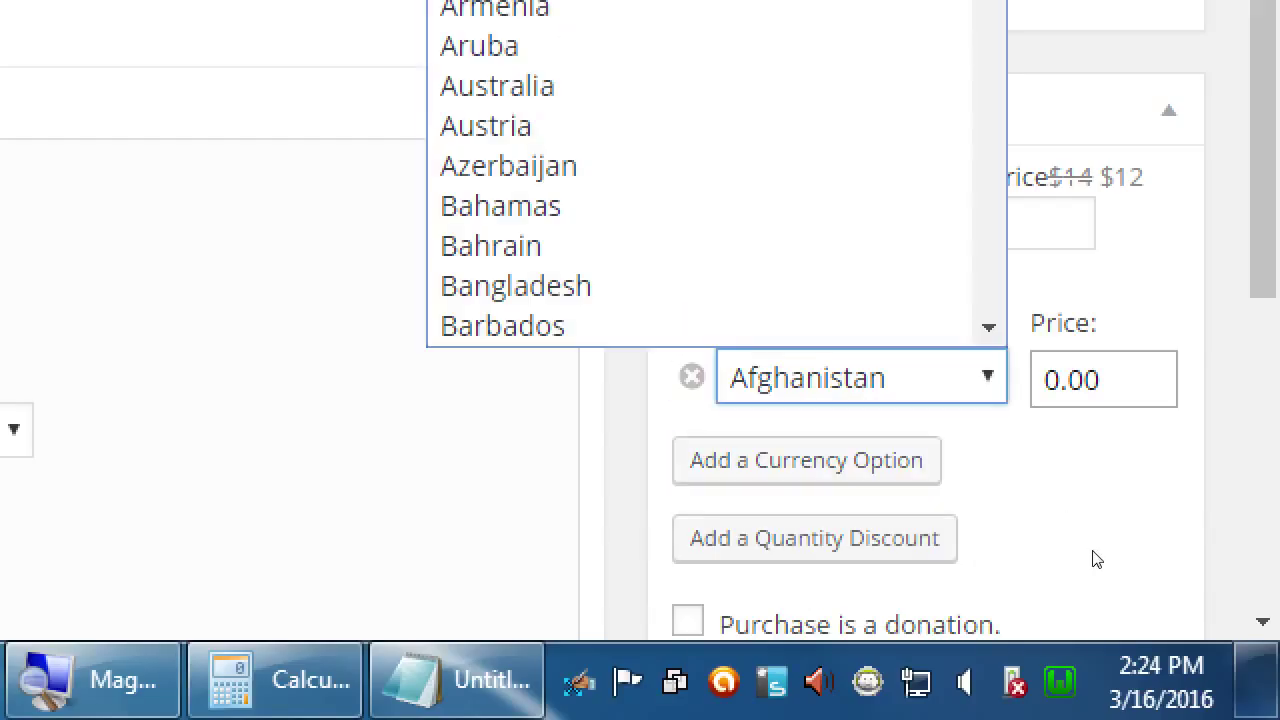
key("Down")
key("Down")
key("Down")
key("Down")
key("Down")
key("Down")
key("Down")
key("Up")
key("Up")
key("Up")
key("Down")
key("Down")
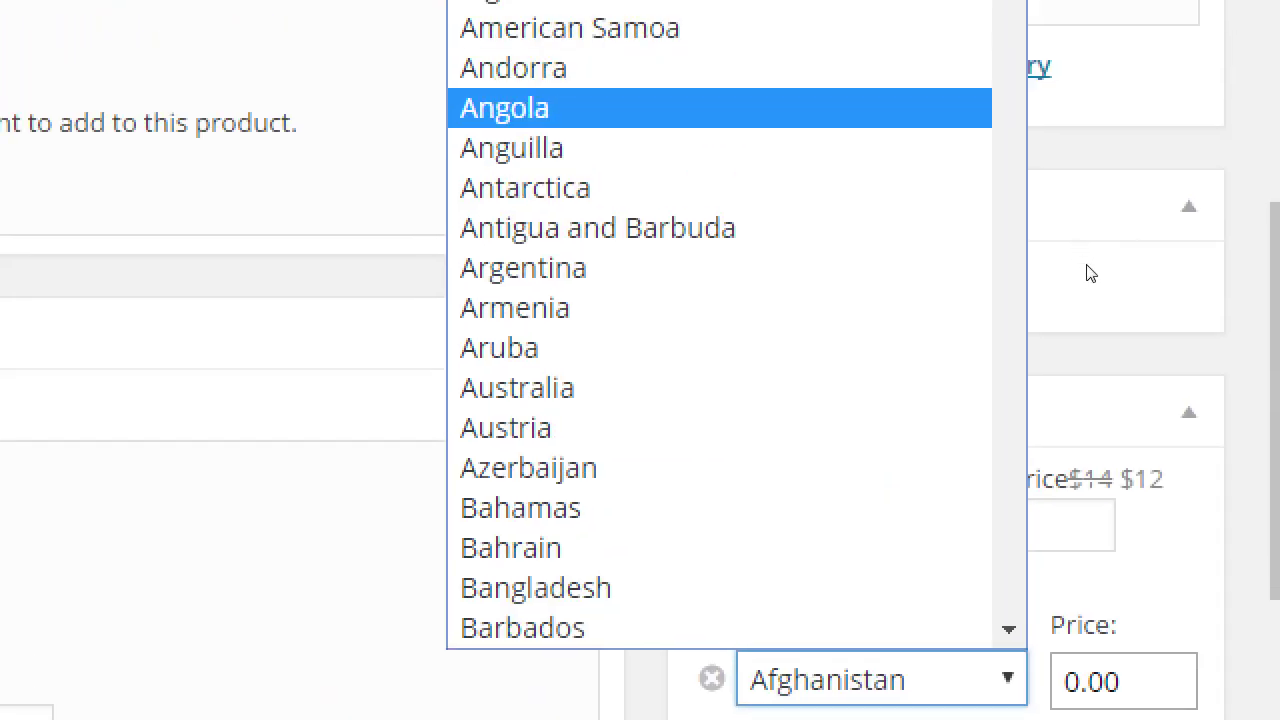
key("Up")
key("Up")
key("Up")
key("Down")
key("Down")
key("Down")
key("Down")
key("Down")
key("Down")
key("Down")
key("Down")
key("Down")
key("Down")
key("Down")
key("Down")
key("Down")
key("Down")
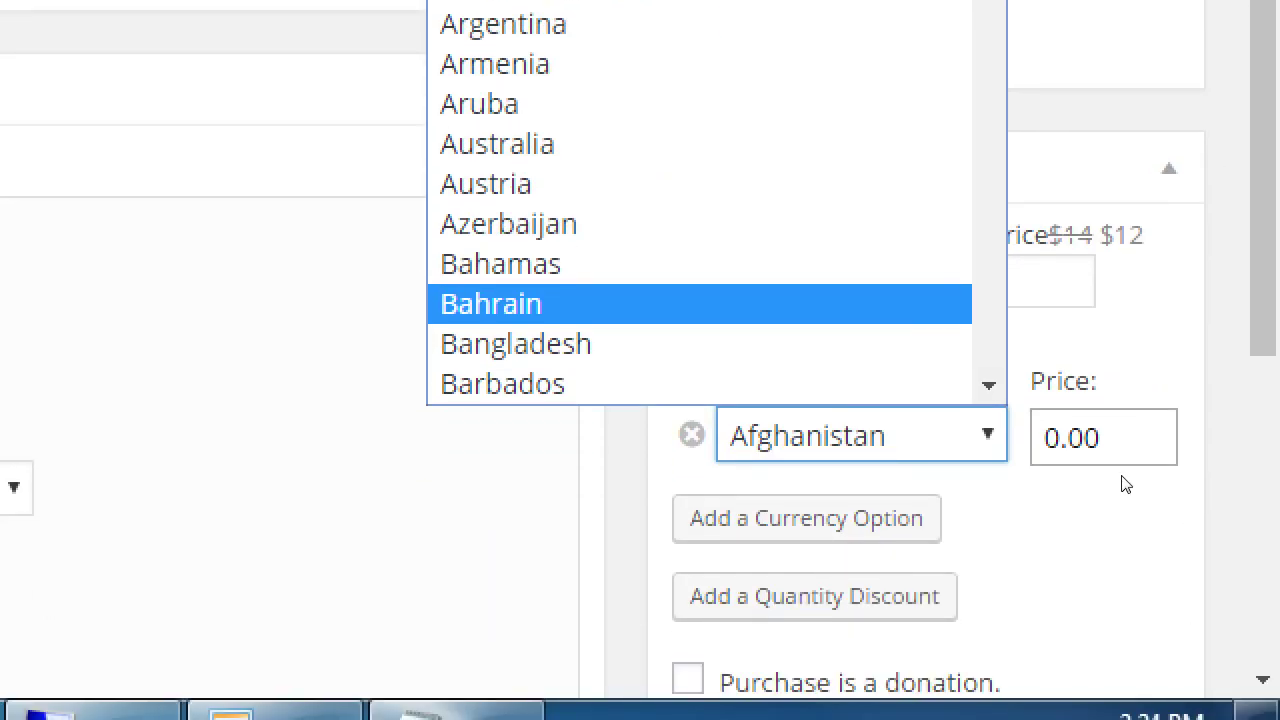
key("Down")
key("Down")
key("Down")
key("Down")
key("Down")
key("Down")
key("Down")
key("Down")
key("Down")
key("Down")
key("Down")
key("Down")
key("Down")
key("Down")
key("Down")
key("Down")
key("Down")
key("Return")
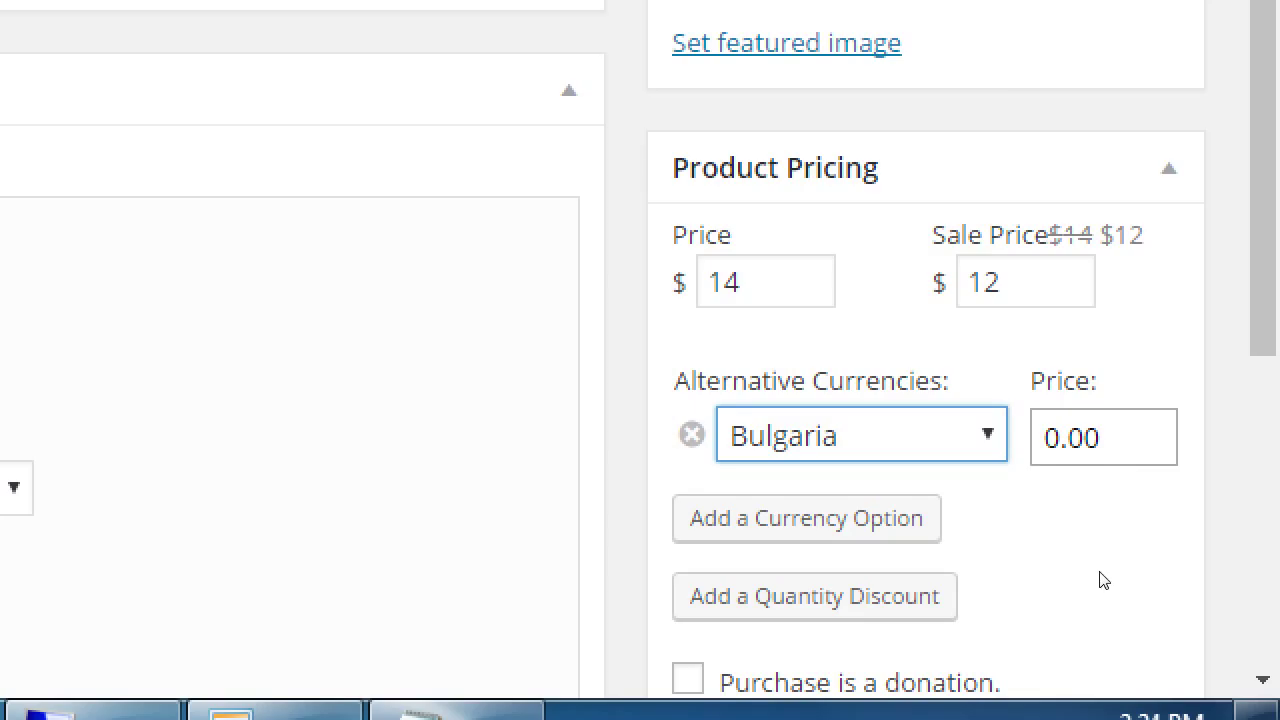
Step: Look through the countries for the alternative currency and change it to Mexico
key("alt+Down")
key("Down")
key("Down")
key("Down")
key("Down")
key("Down")
key("Down")
key("Down")
key("Down")
key("Down")
key("Down")
key("Down")
key("Down")
key("Down")
key("Down")
key("Down")
key("Down")
key("Up")
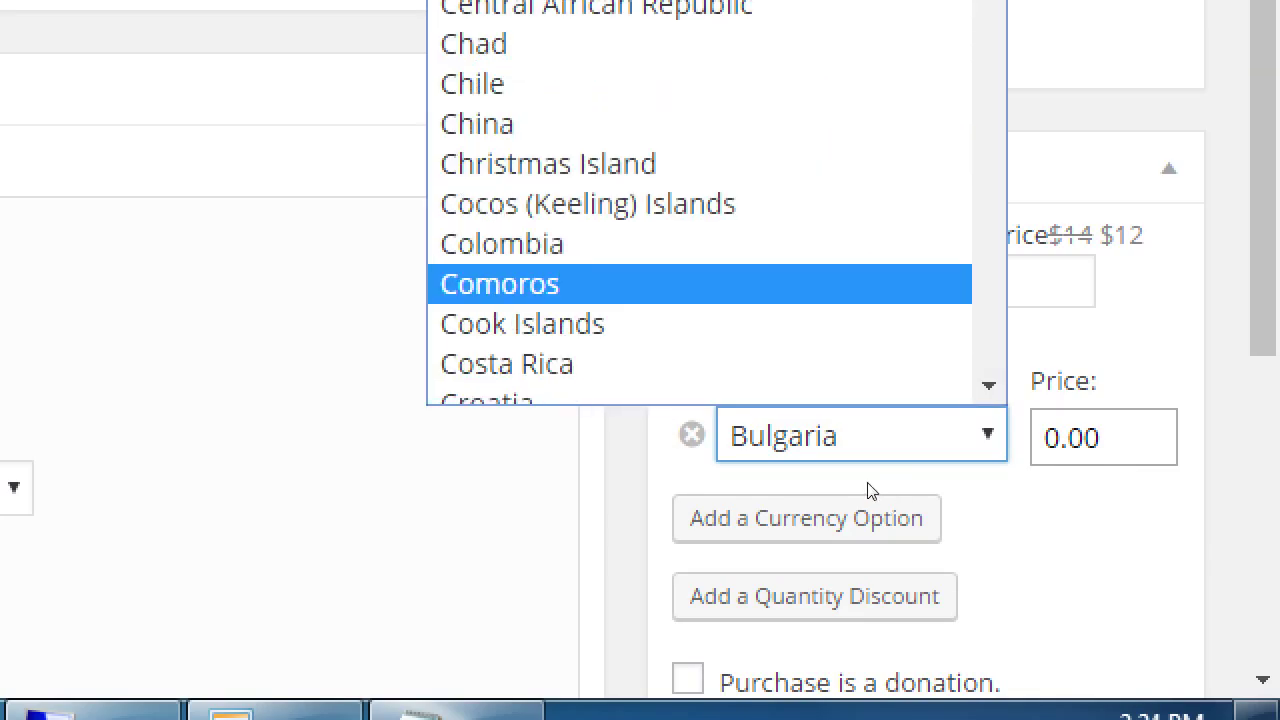
key("Return")
key("alt+Down")
key("Up")
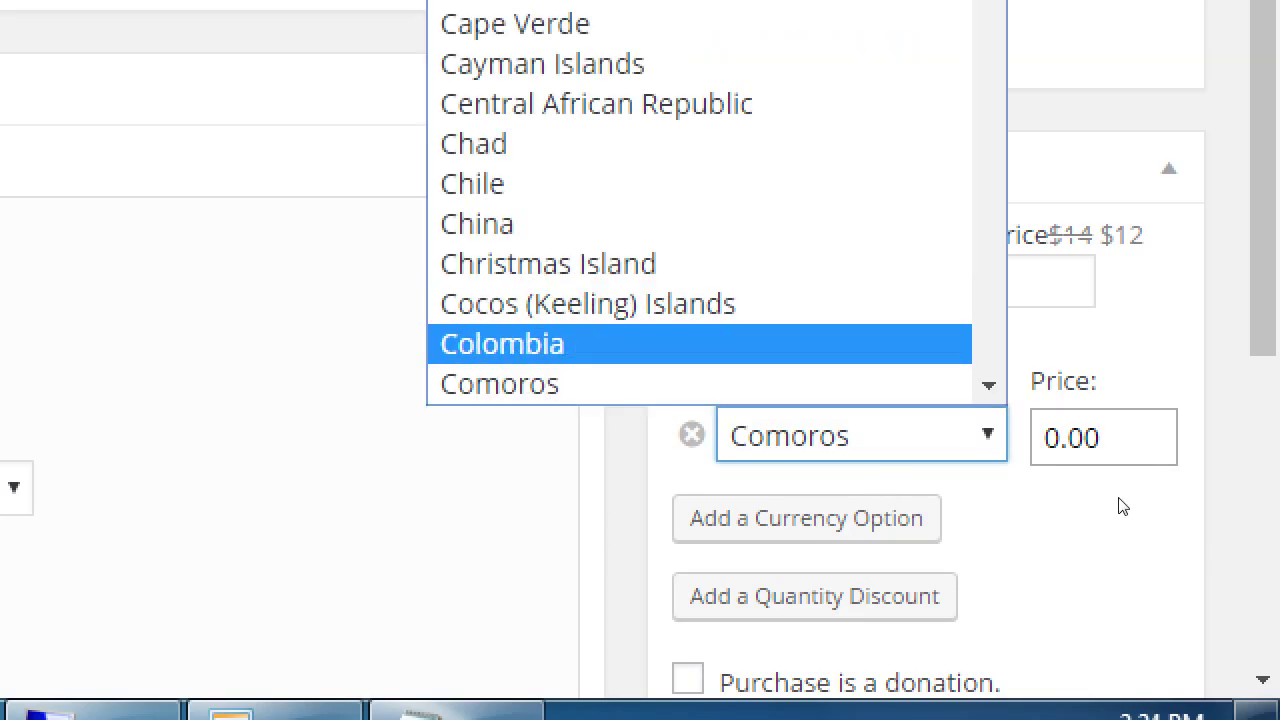
type("me")
key("Up")
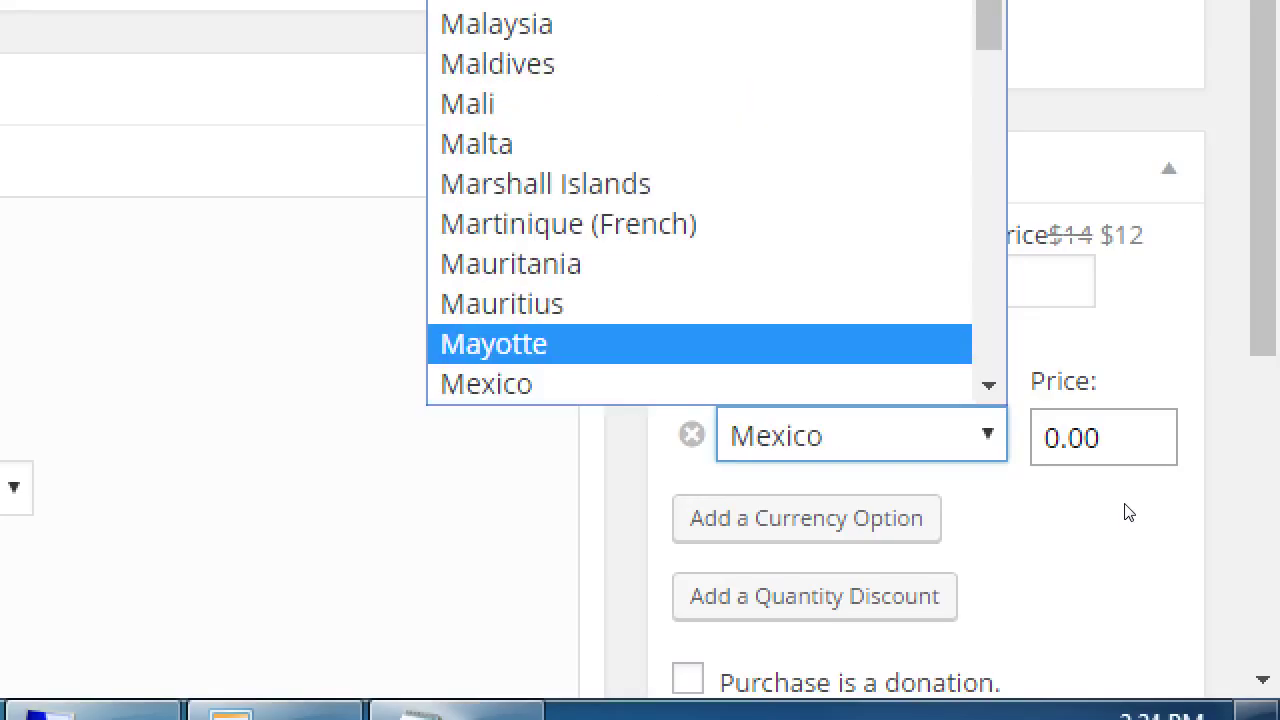
key("Down")
key("Return")
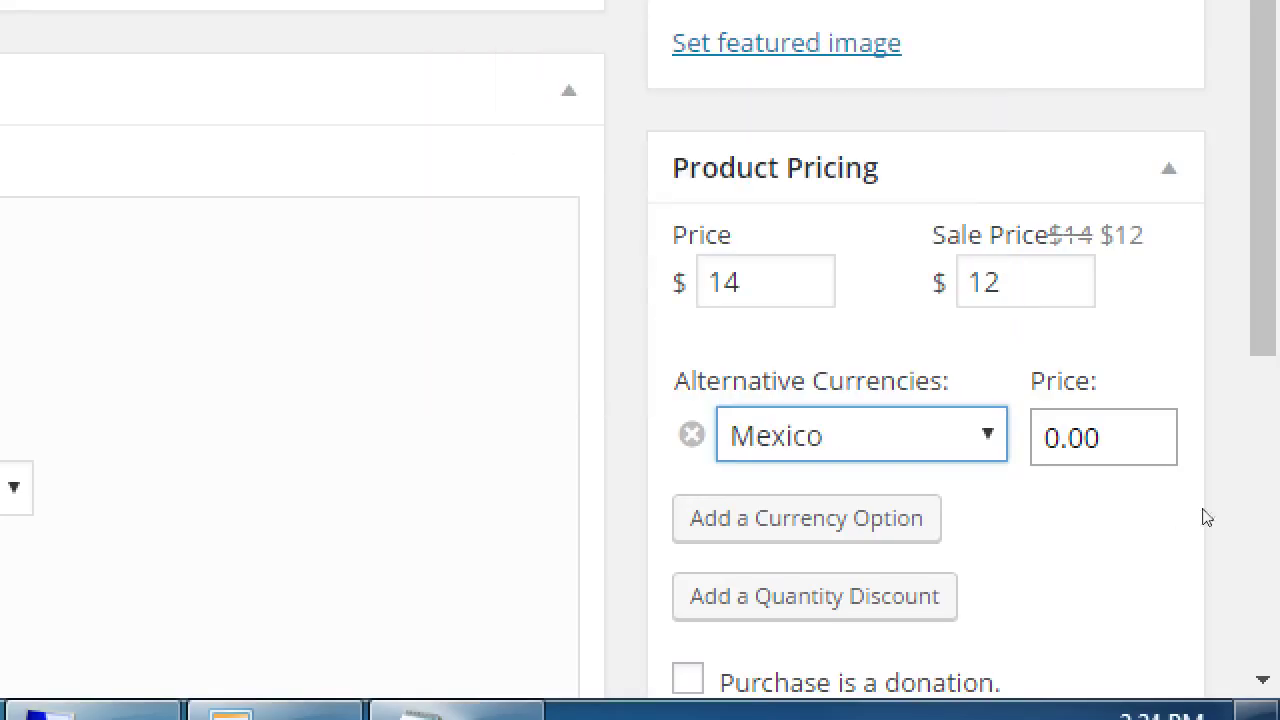
Step: Set the alternative Mexico price to 20.00, and remove that currency option from the pricing
key("Tab")
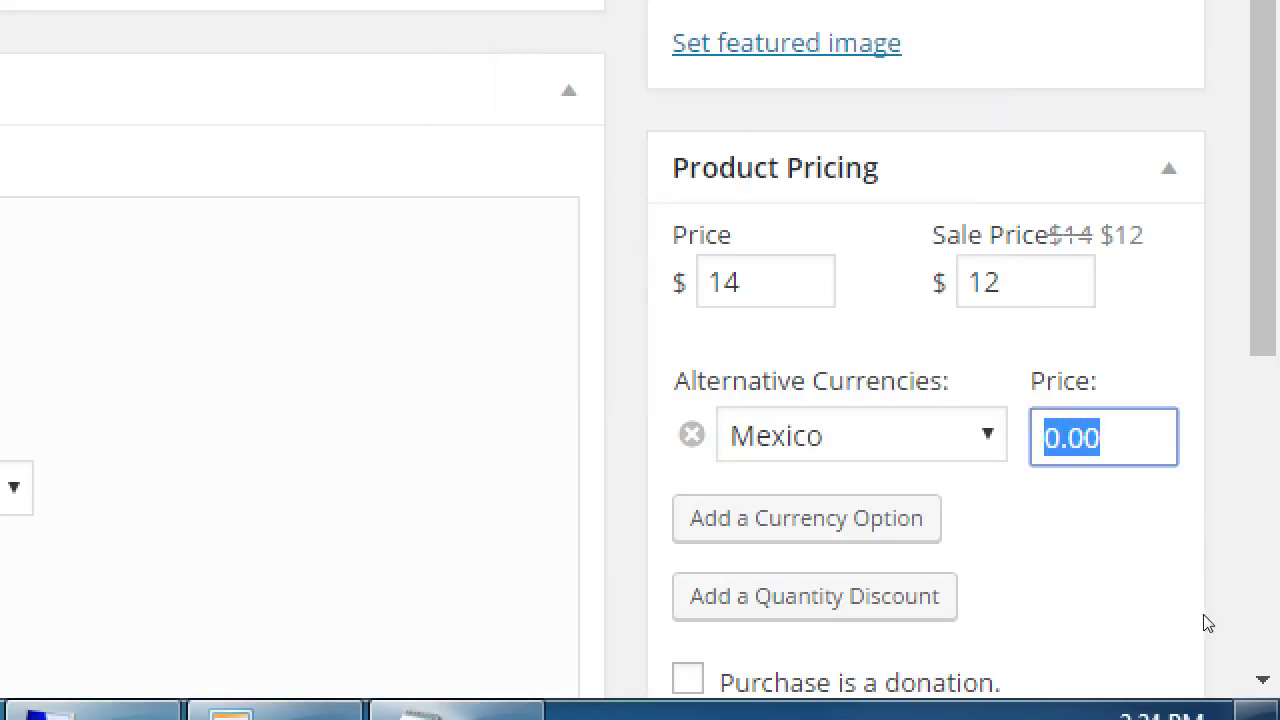
type("20")
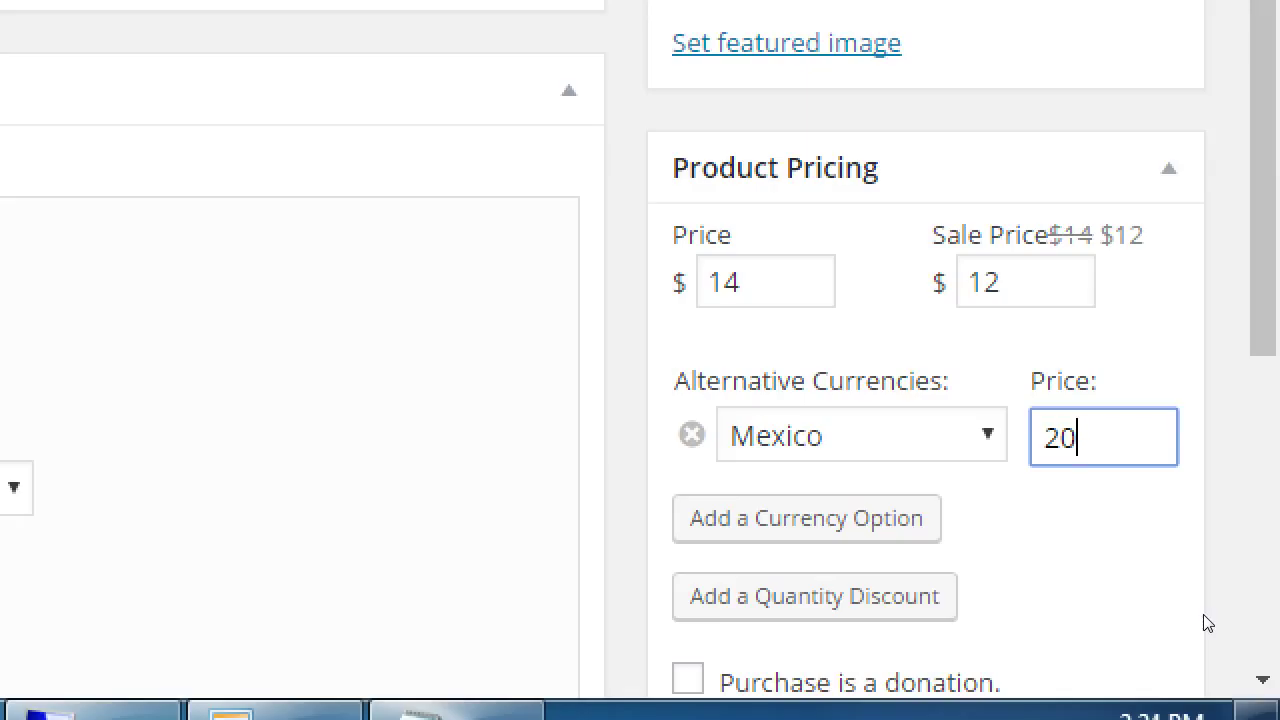
type(".00")
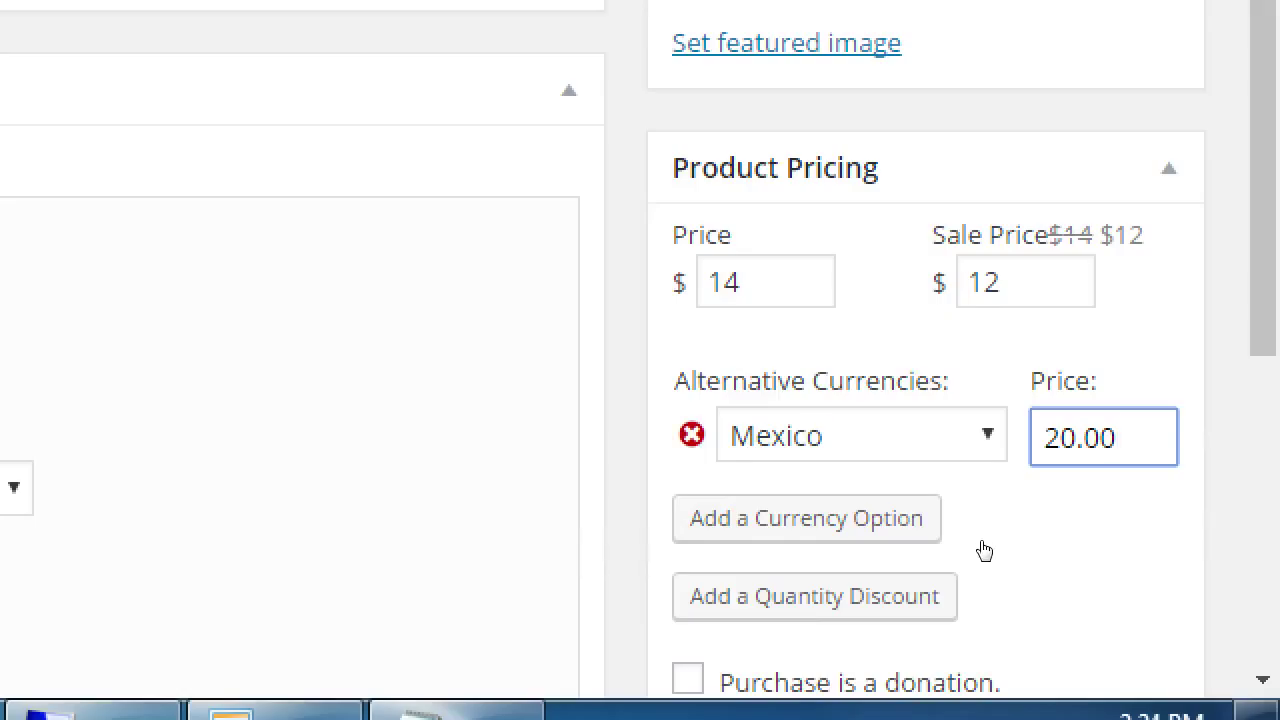
key("shift+Tab")
key("Return")
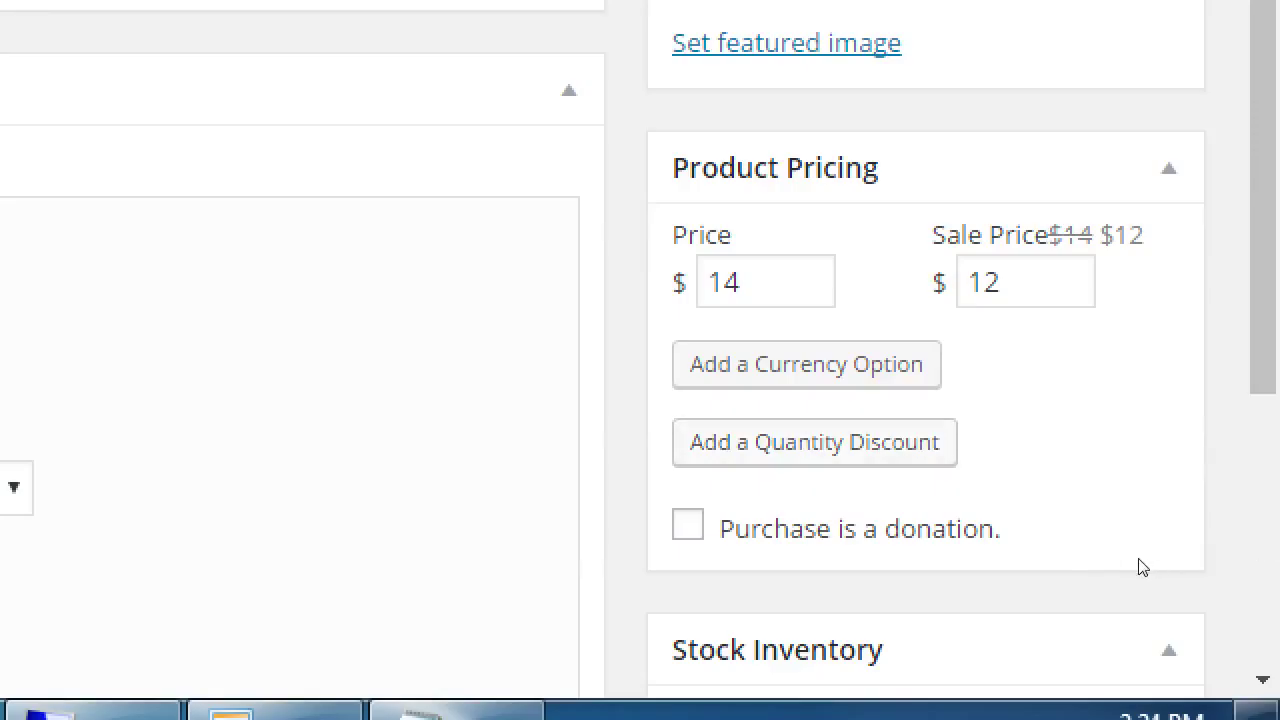
Step: Add a quantity discount with a price of USD 10 for 3 or more cakes
key("Return")
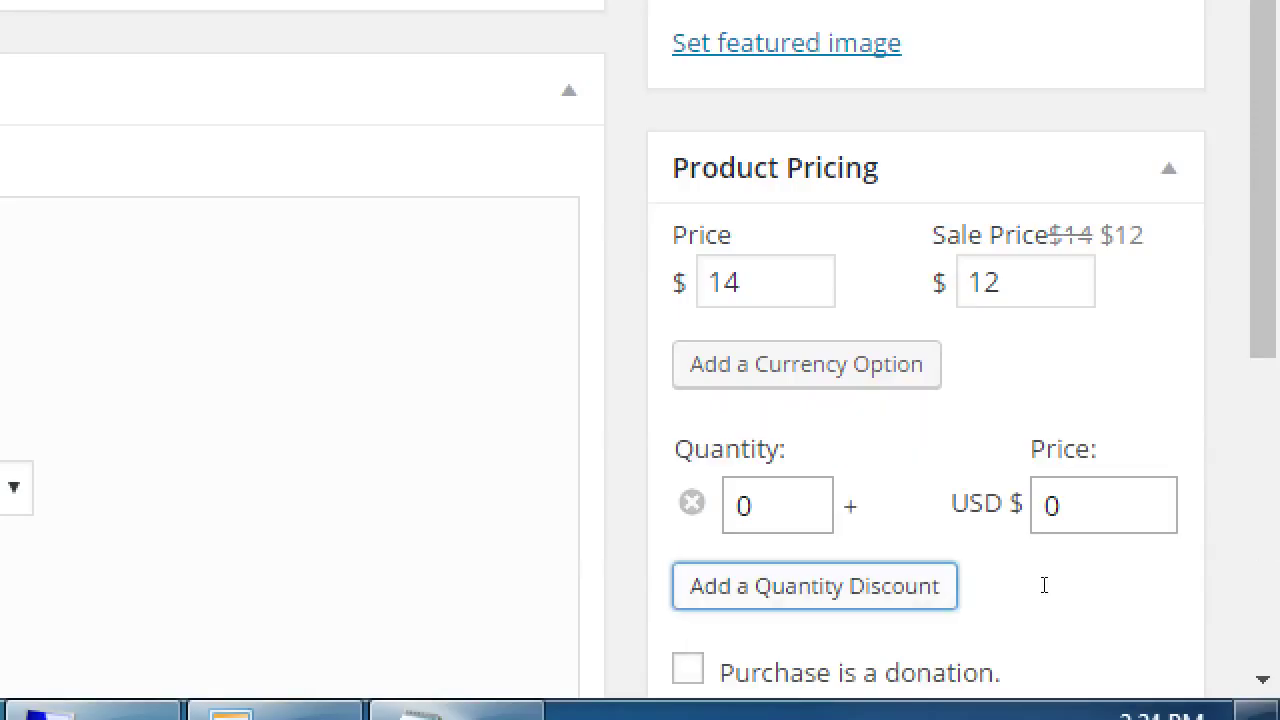
type("3")
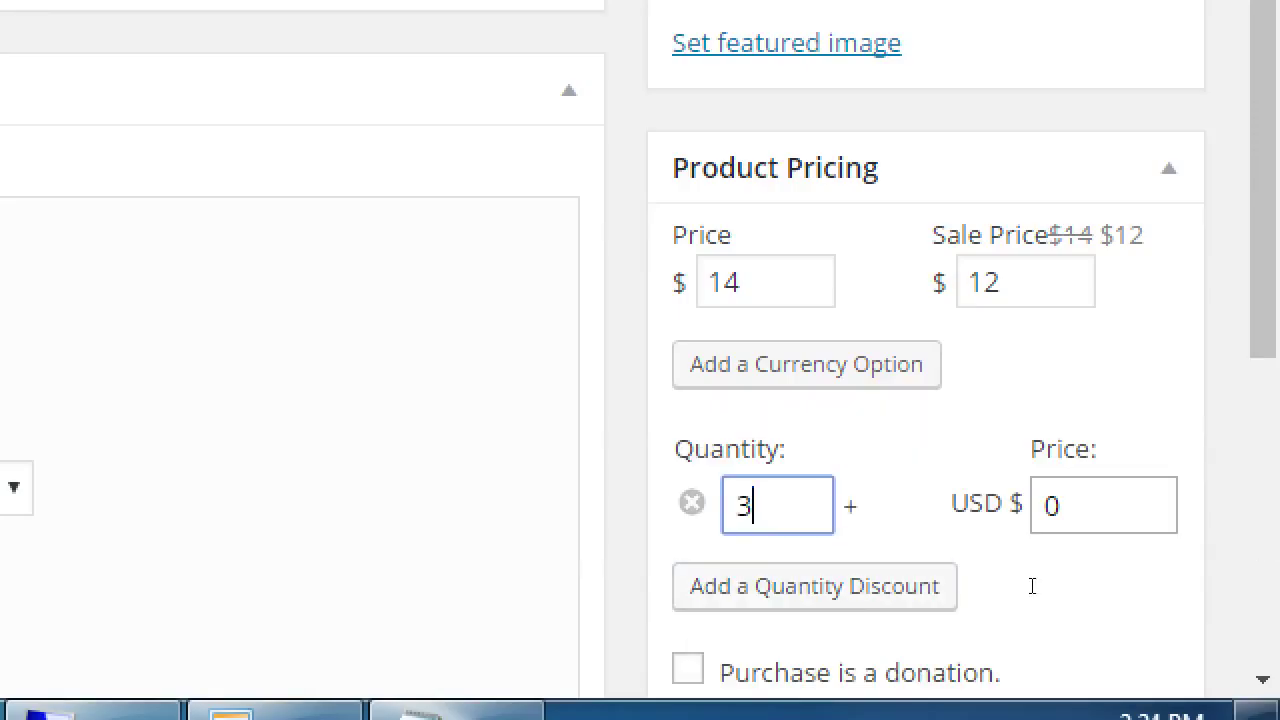
key("Tab")
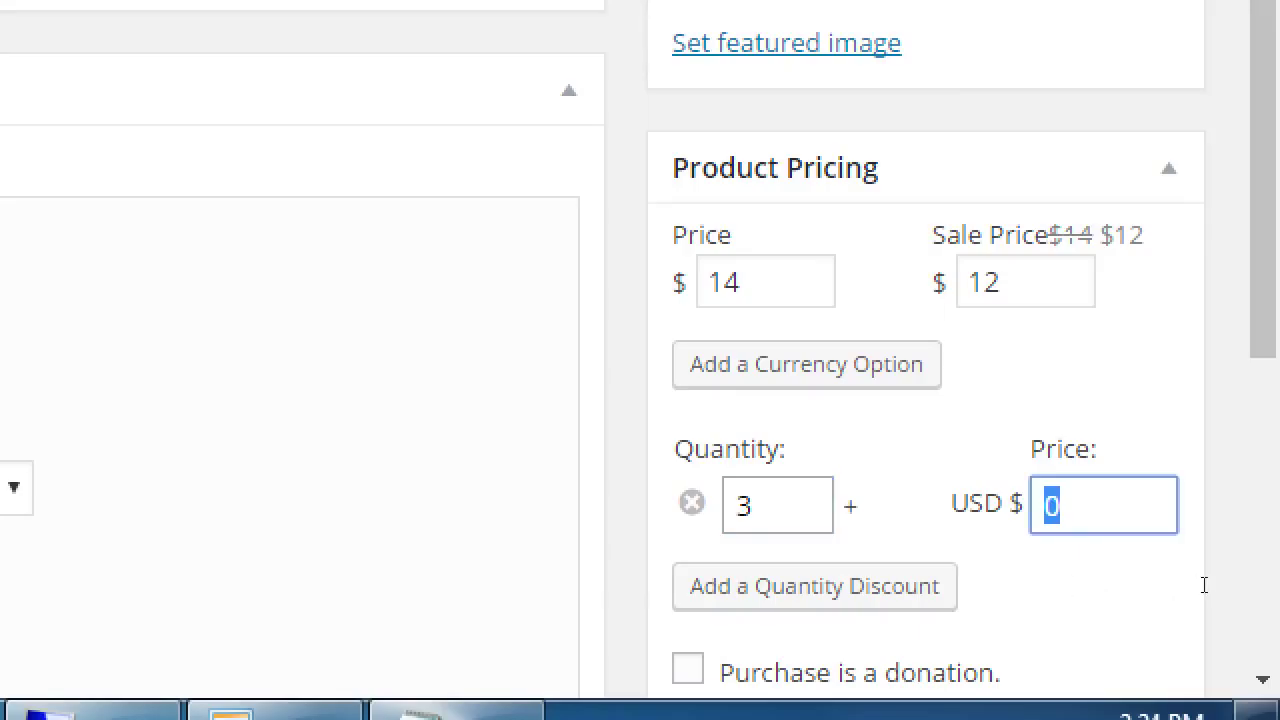
type("10")
key("Tab")
Step: Add a second quantity discount with a price of USD 9 for 5 or more cakes
key("Return")
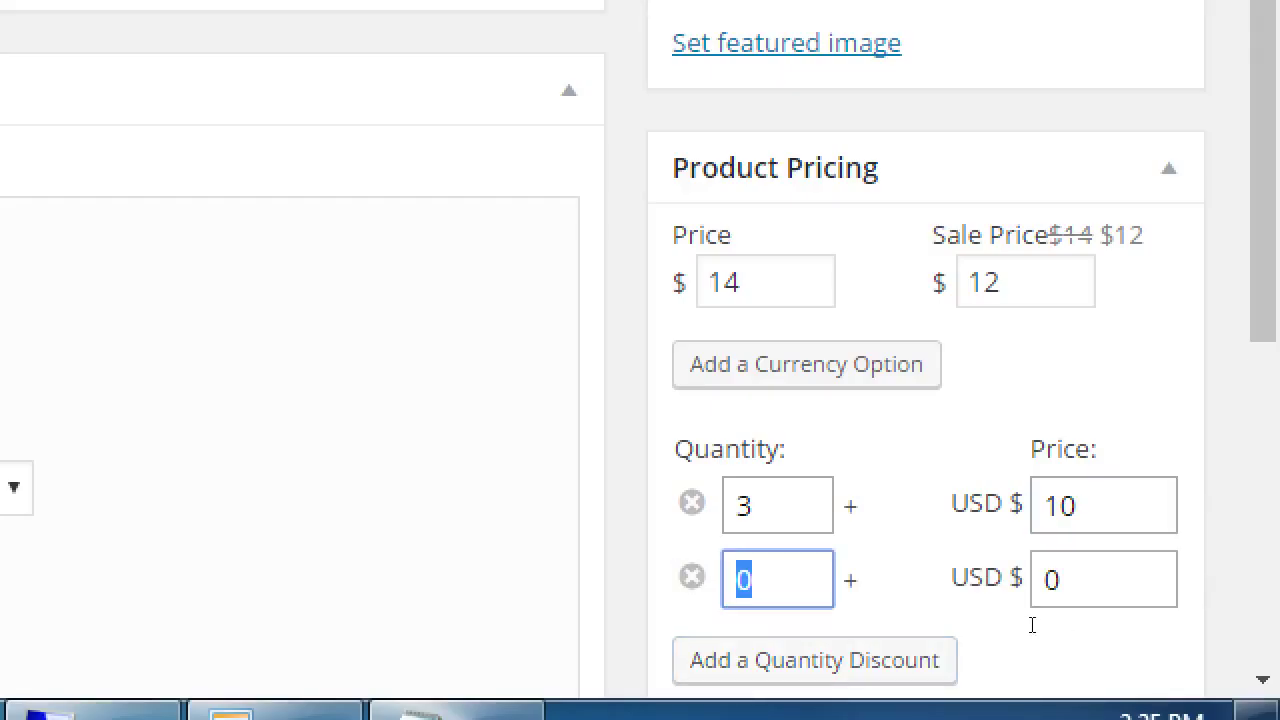
type("5")
key("Tab")
type("9")
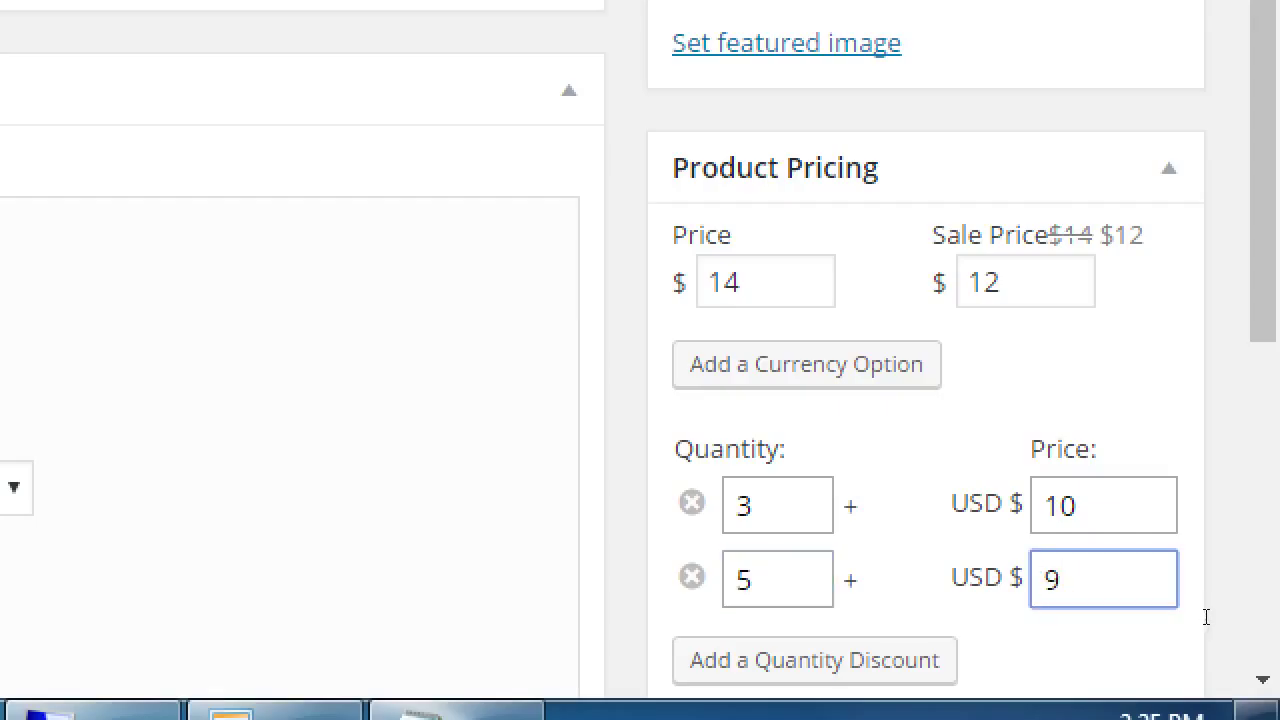
left_click(1250, 623)
scroll(1250, 623, "down", 1)
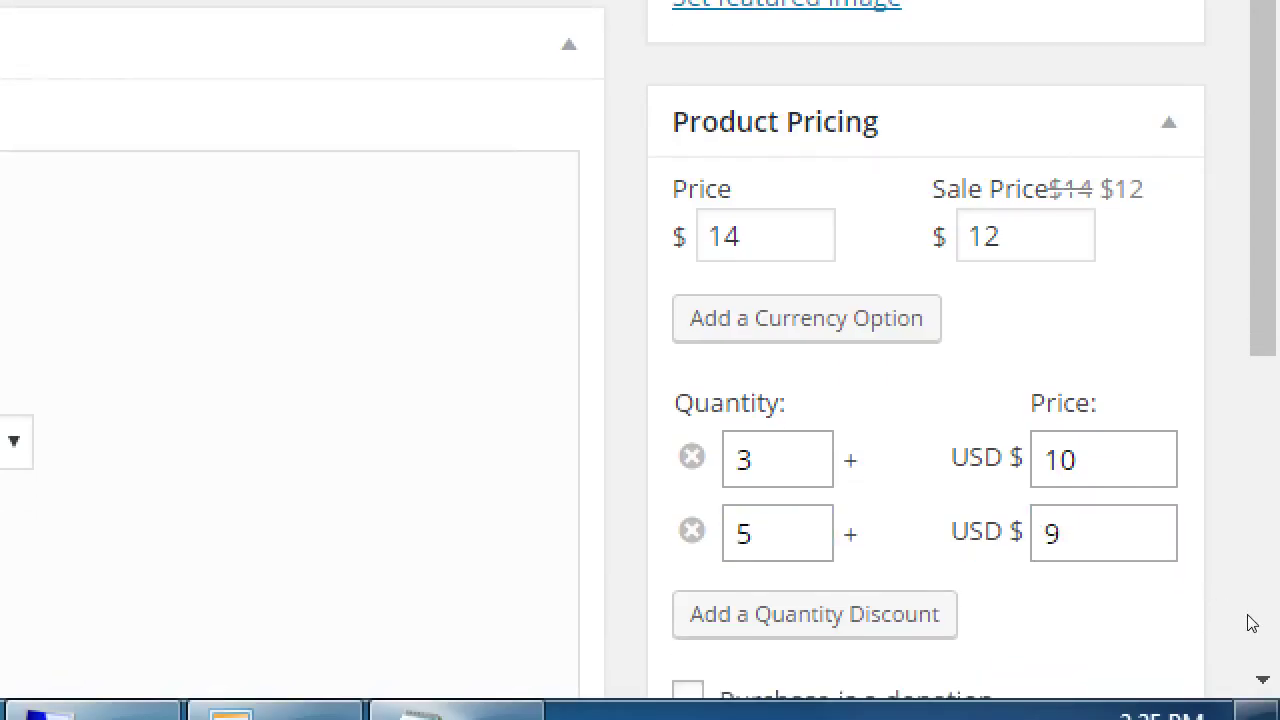
scroll(1250, 623, "up", 1)
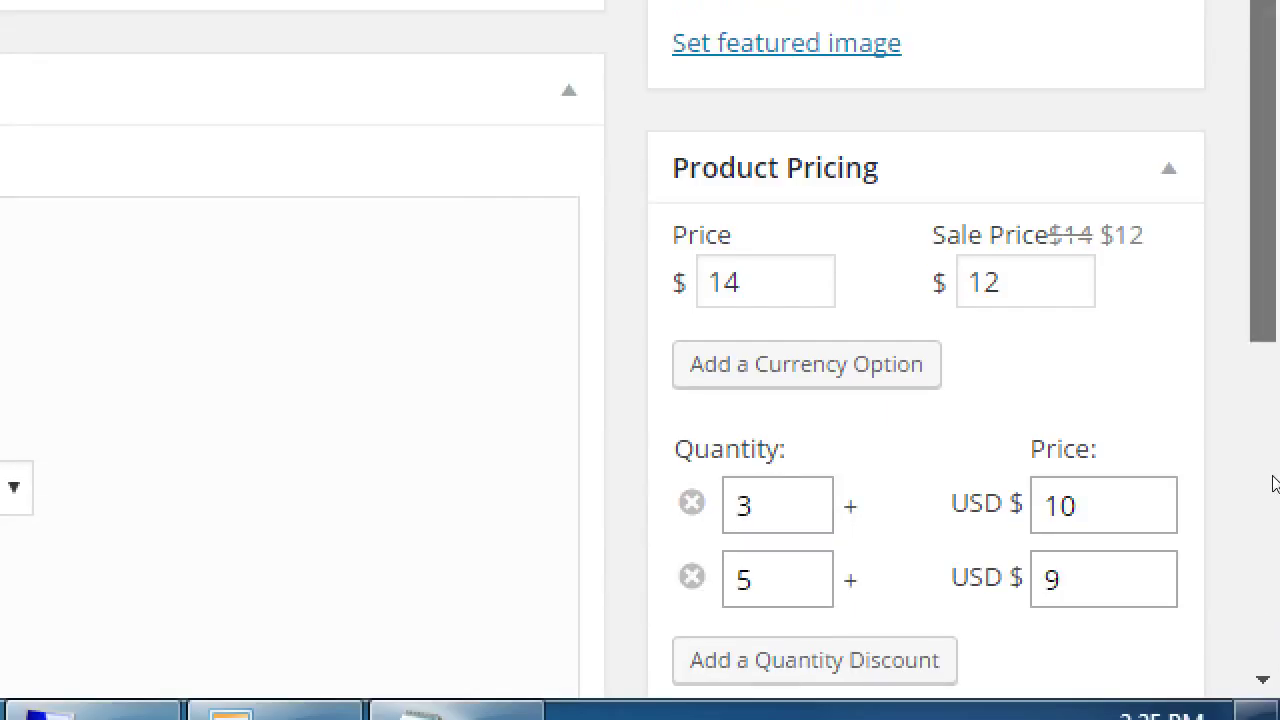
scroll(1271, 500, "down", 3)
scroll(1271, 505, "up", 1)
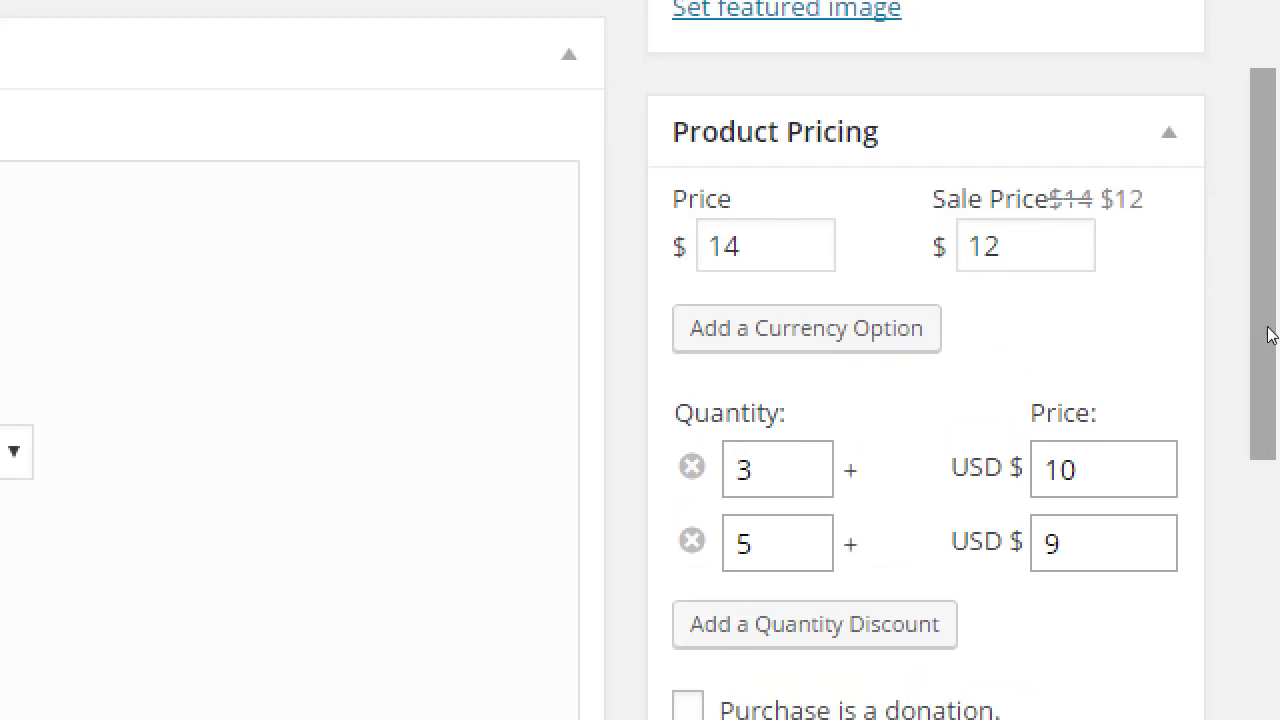
left_click_drag(1270, 335, 1270, 360)
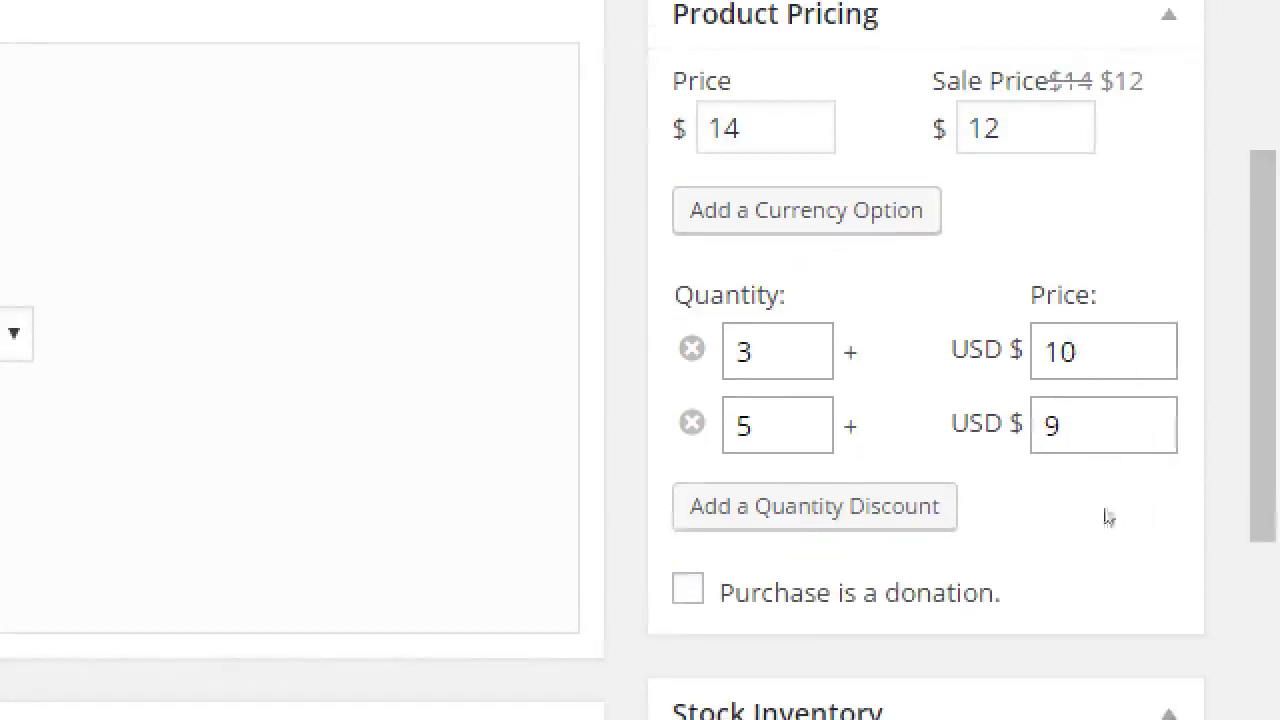
Step: Mark the cake's purchase as a donation, and clear that option again
left_click(1044, 566)
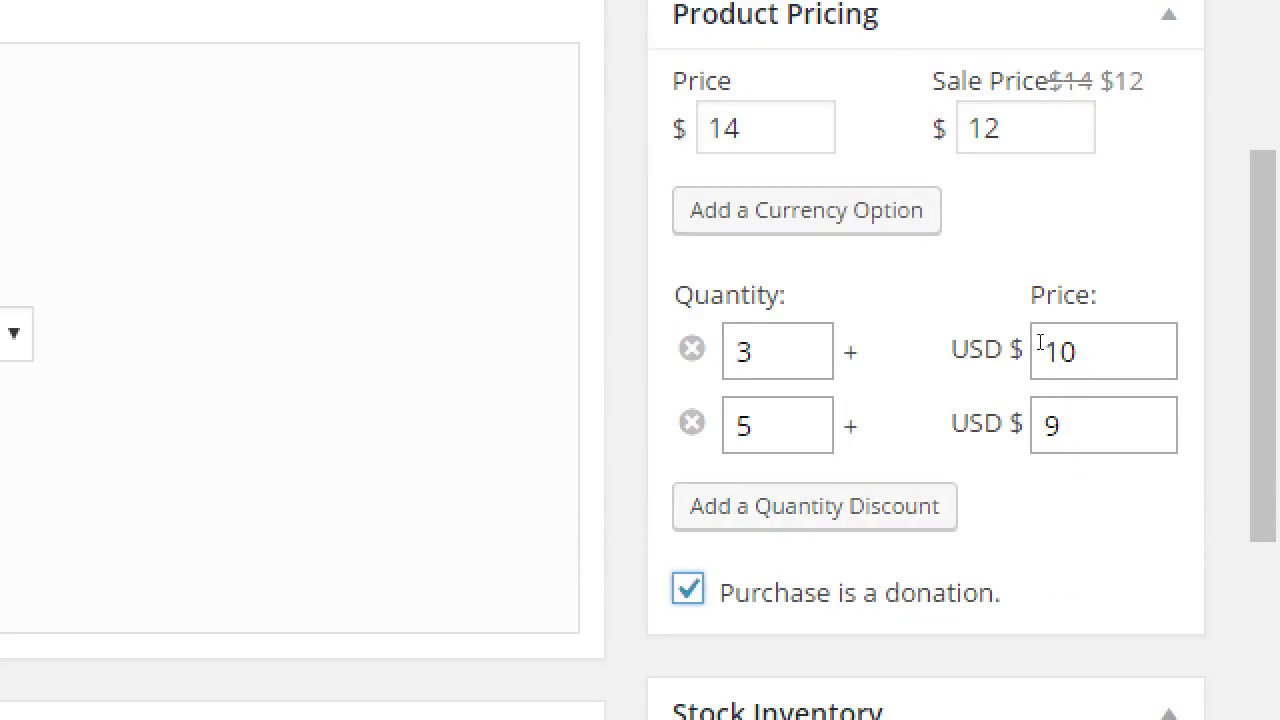
key("Tab")
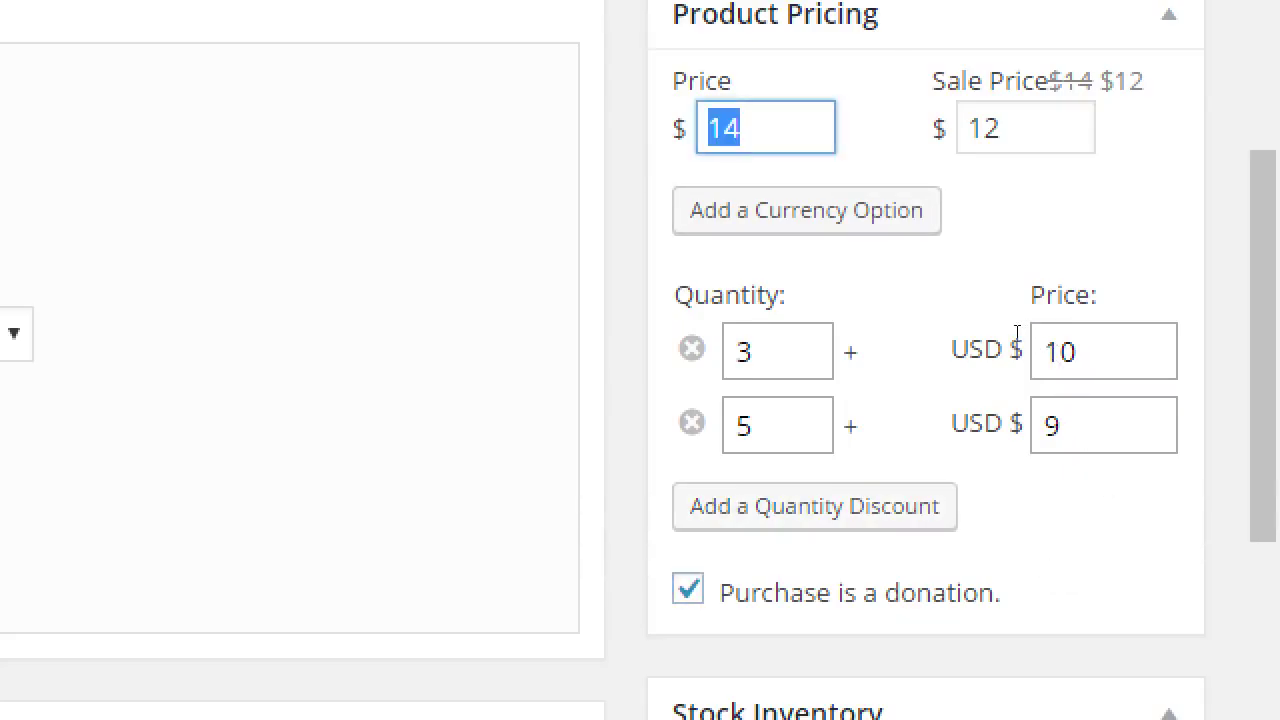
left_click(1098, 584)
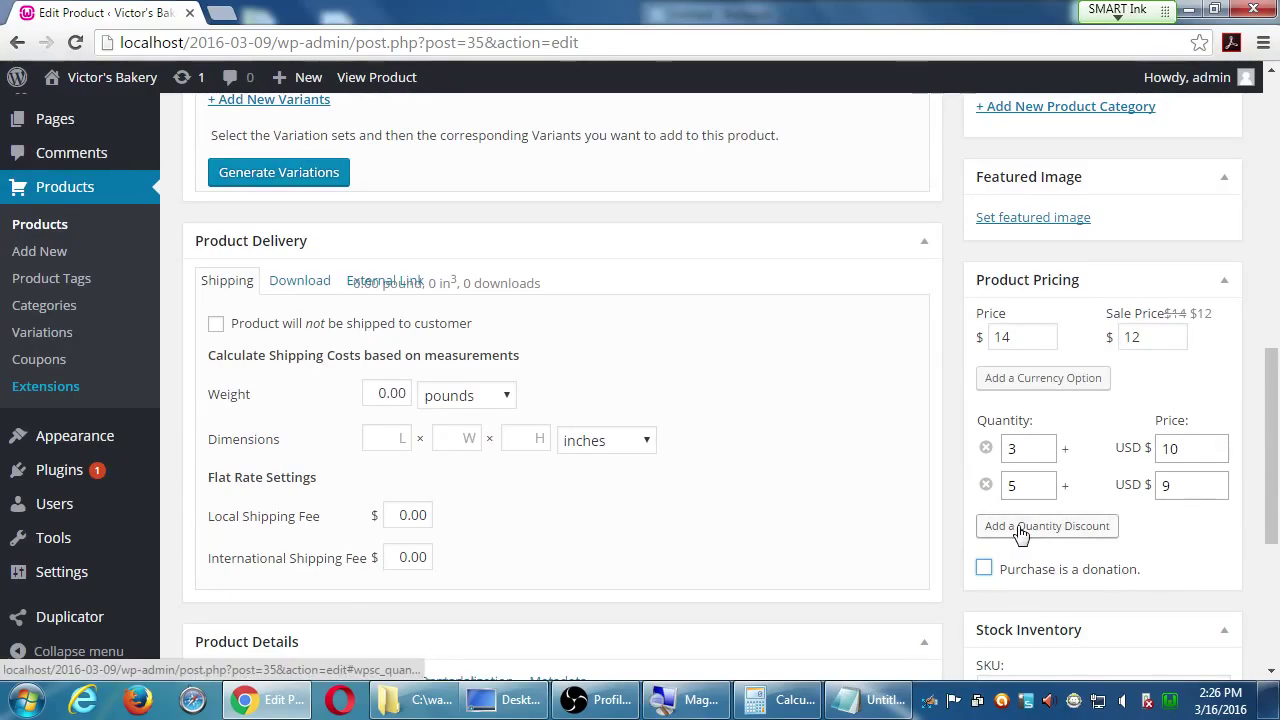
Step: Save the Chocolate Birthday Cake draft with its new pricing and publish the product
scroll(1050, 510, "up", 10)
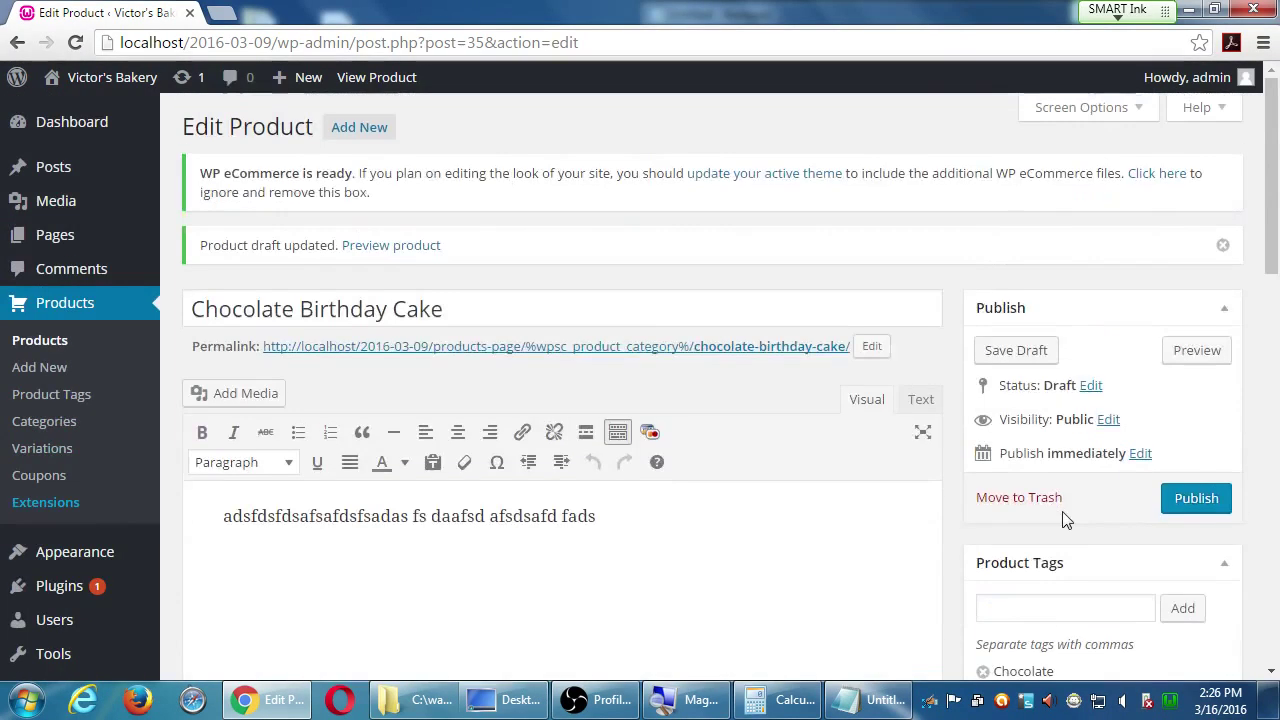
left_click(1040, 356)
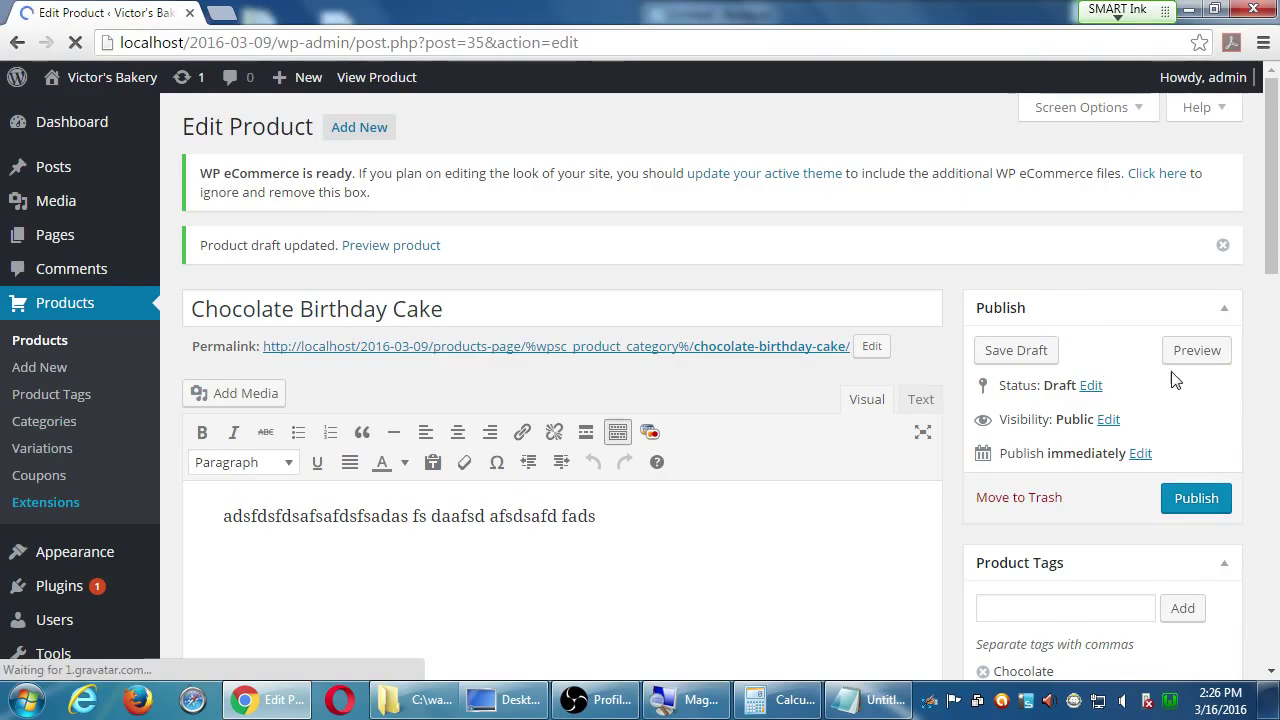
scroll(1054, 360, "down", 9)
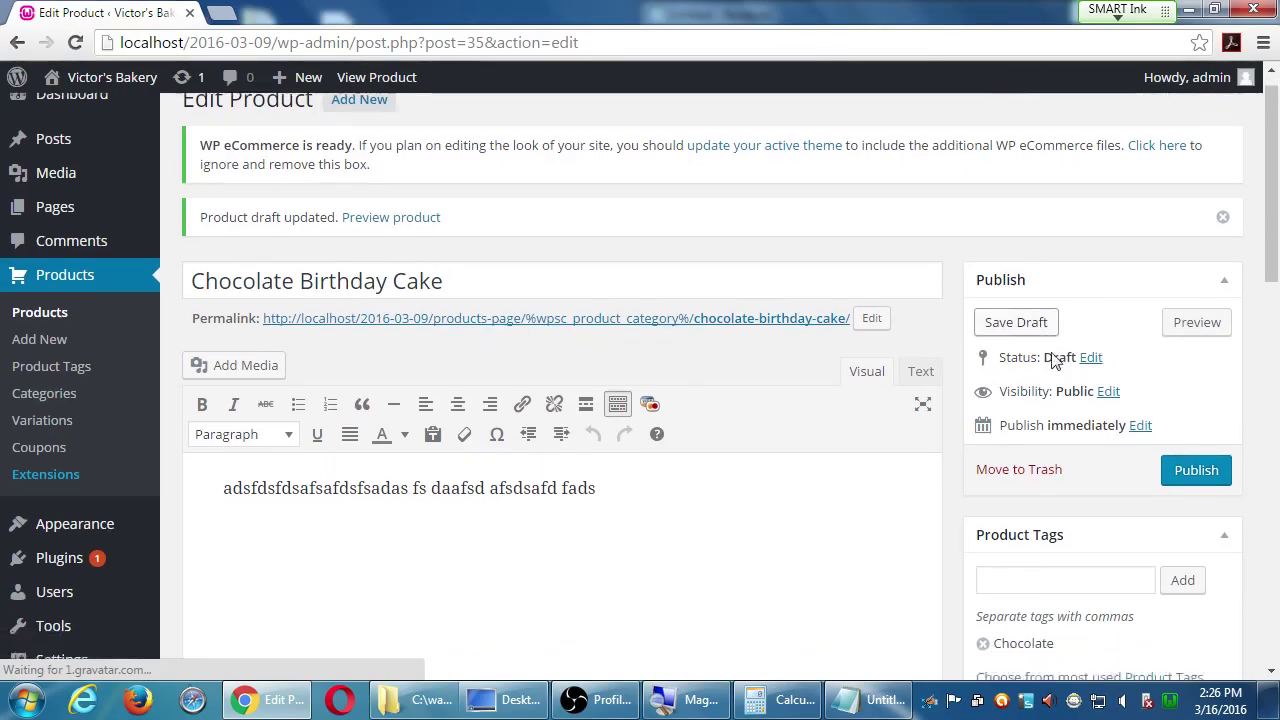
scroll(1062, 362, "down", 3)
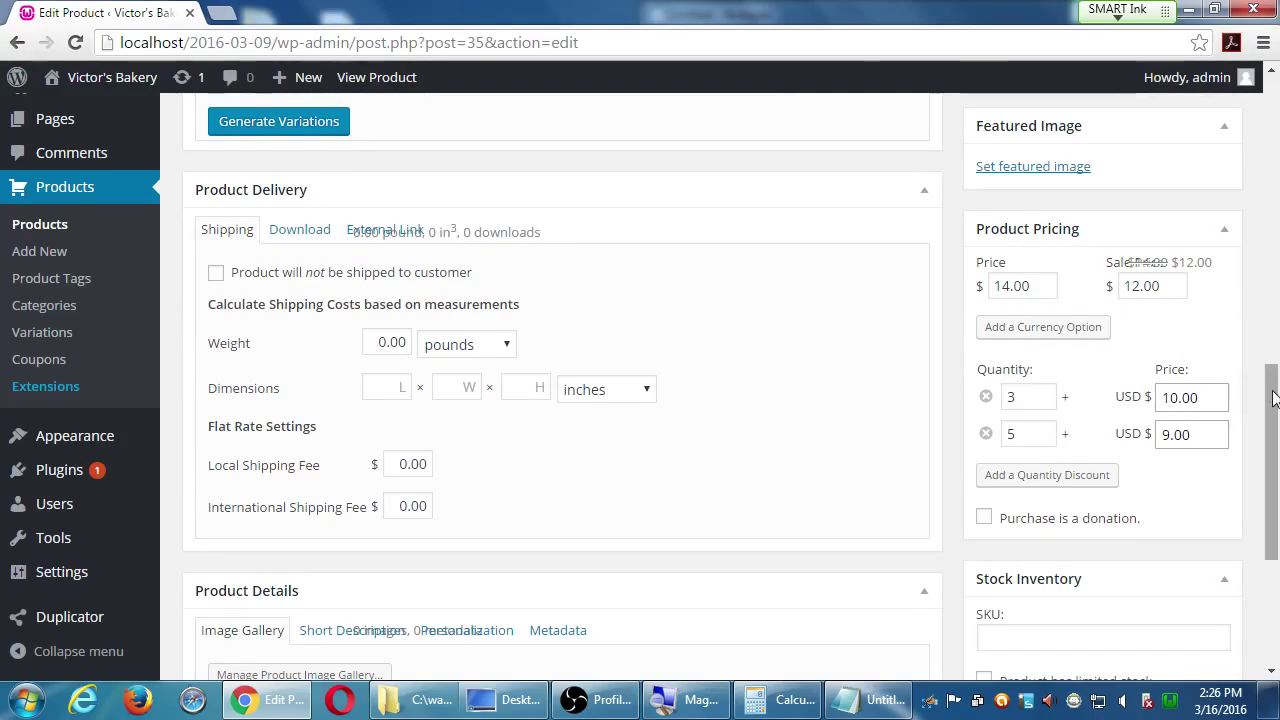
left_click_drag(1270, 396, 1271, 408)
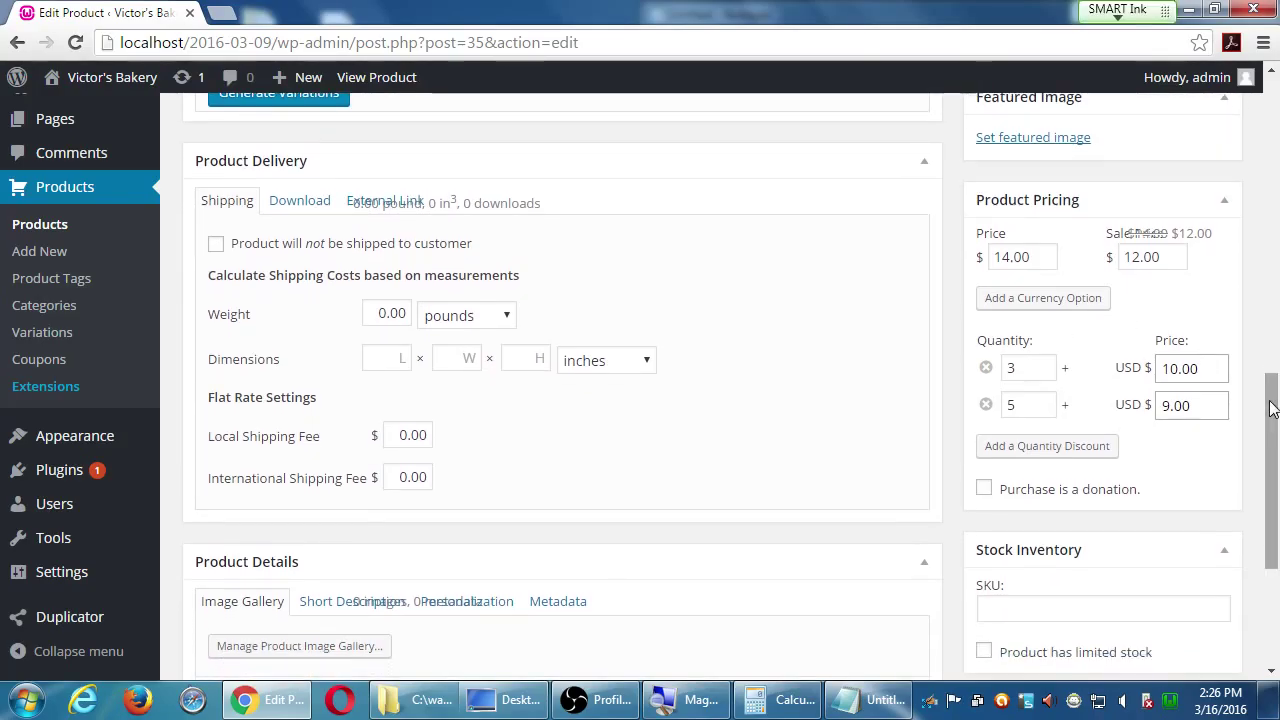
scroll(1249, 409, "up", 15)
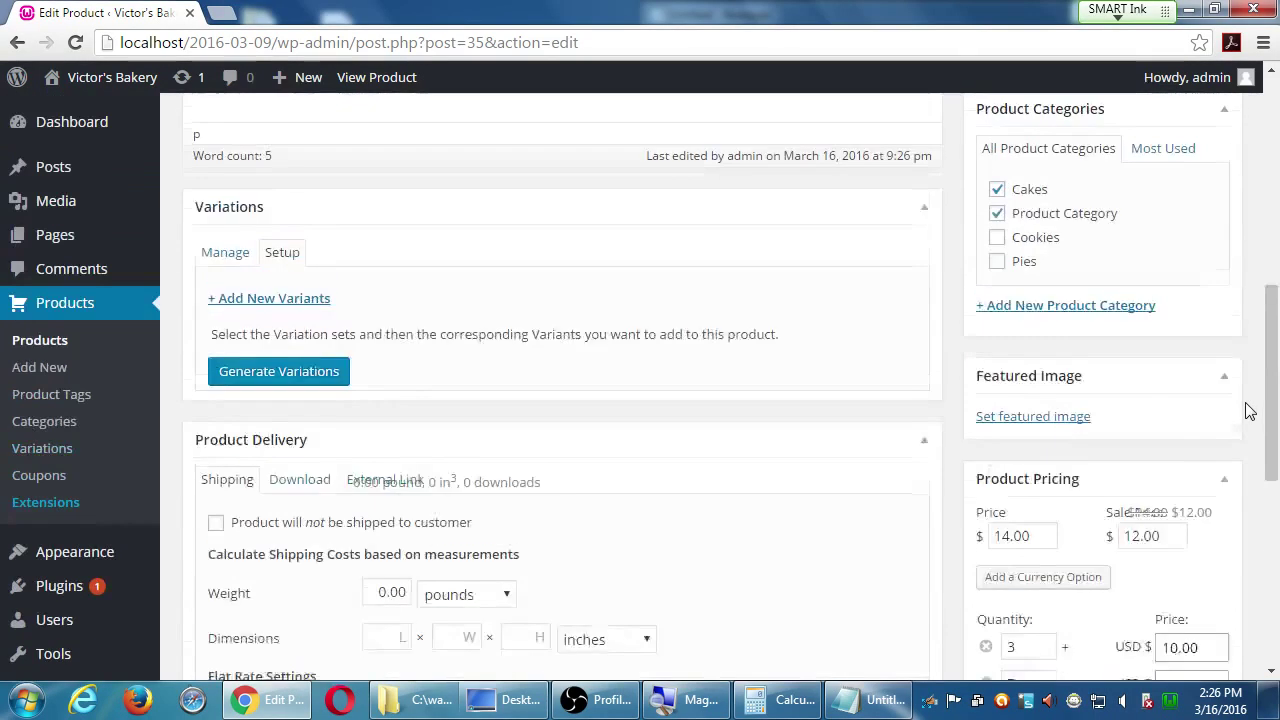
left_click(1202, 378)
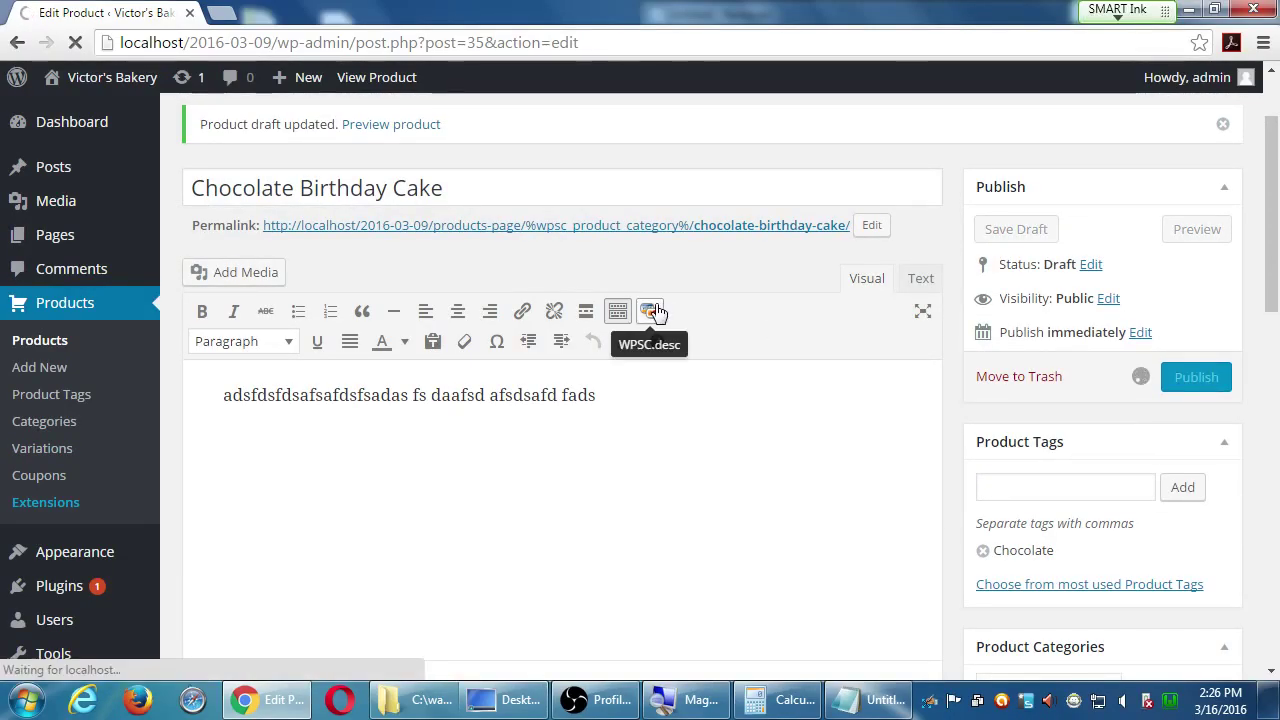
Step: Mark the Chocolate Birthday Cake purchase as a donation and update the published product
scroll(1143, 531, "down", 10)
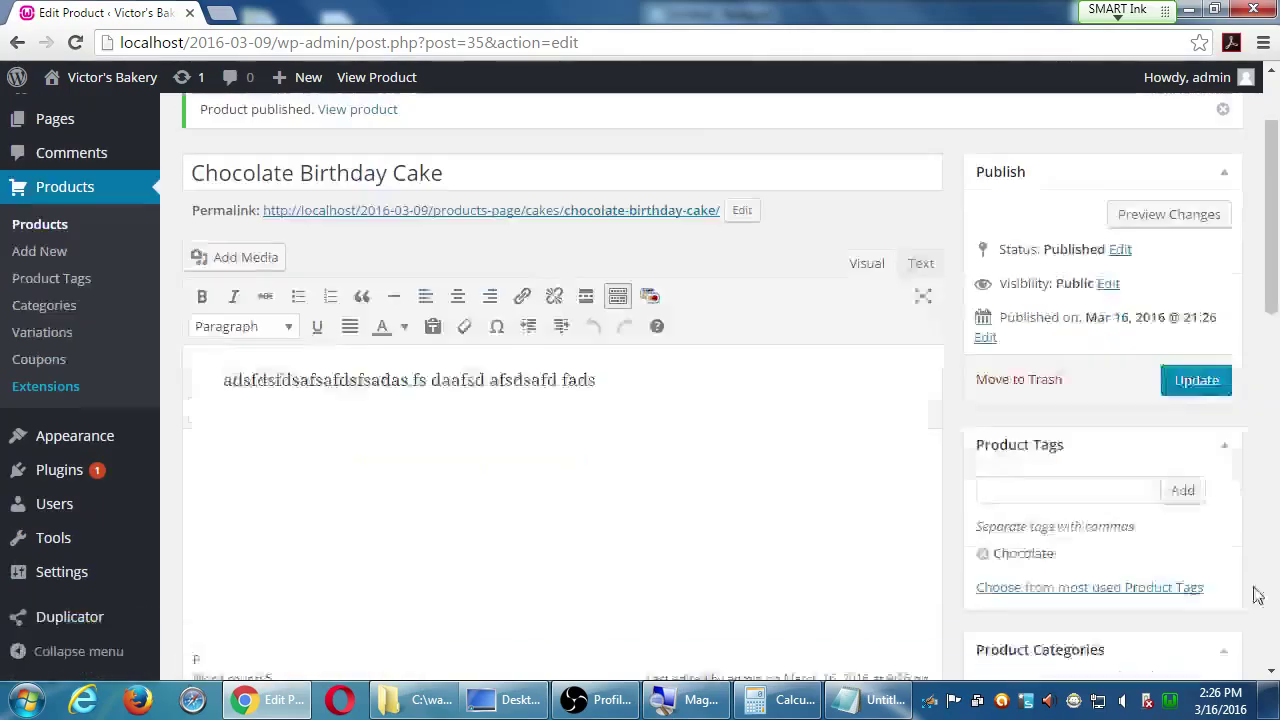
scroll(1145, 538, "down", 1)
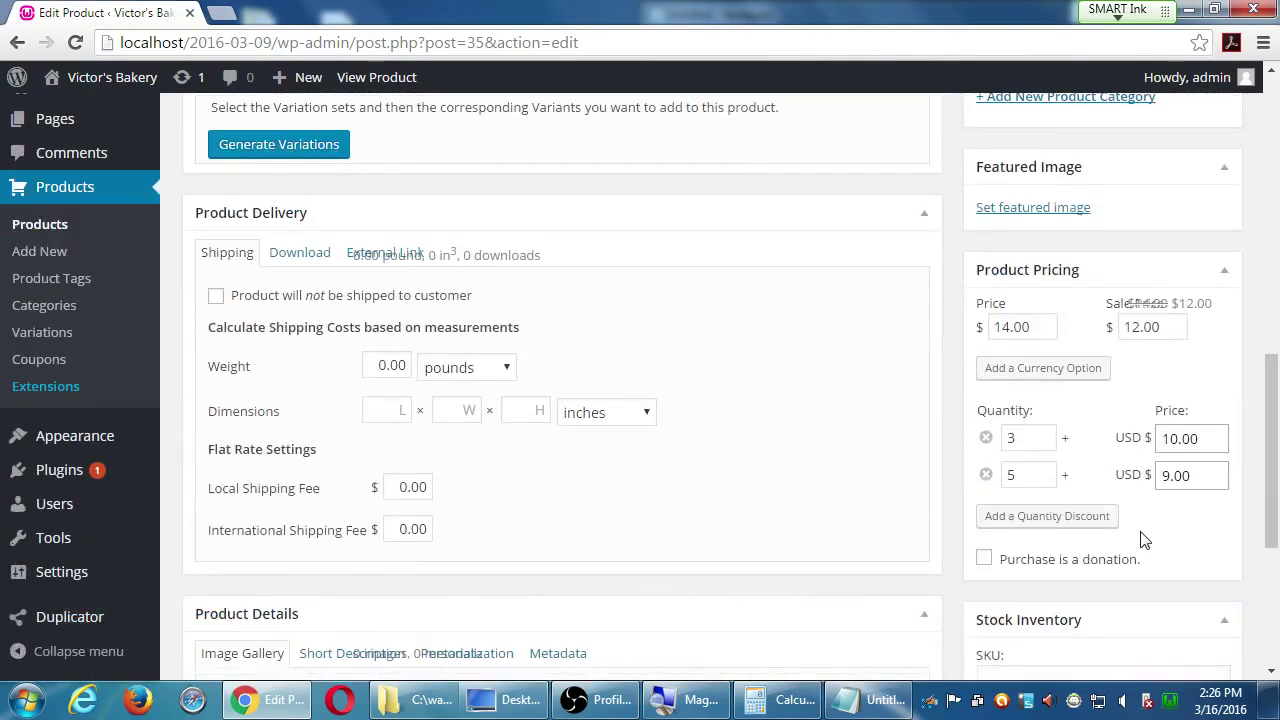
left_click(1080, 564)
scroll(1090, 565, "up", 3)
scroll(1090, 562, "up", 6)
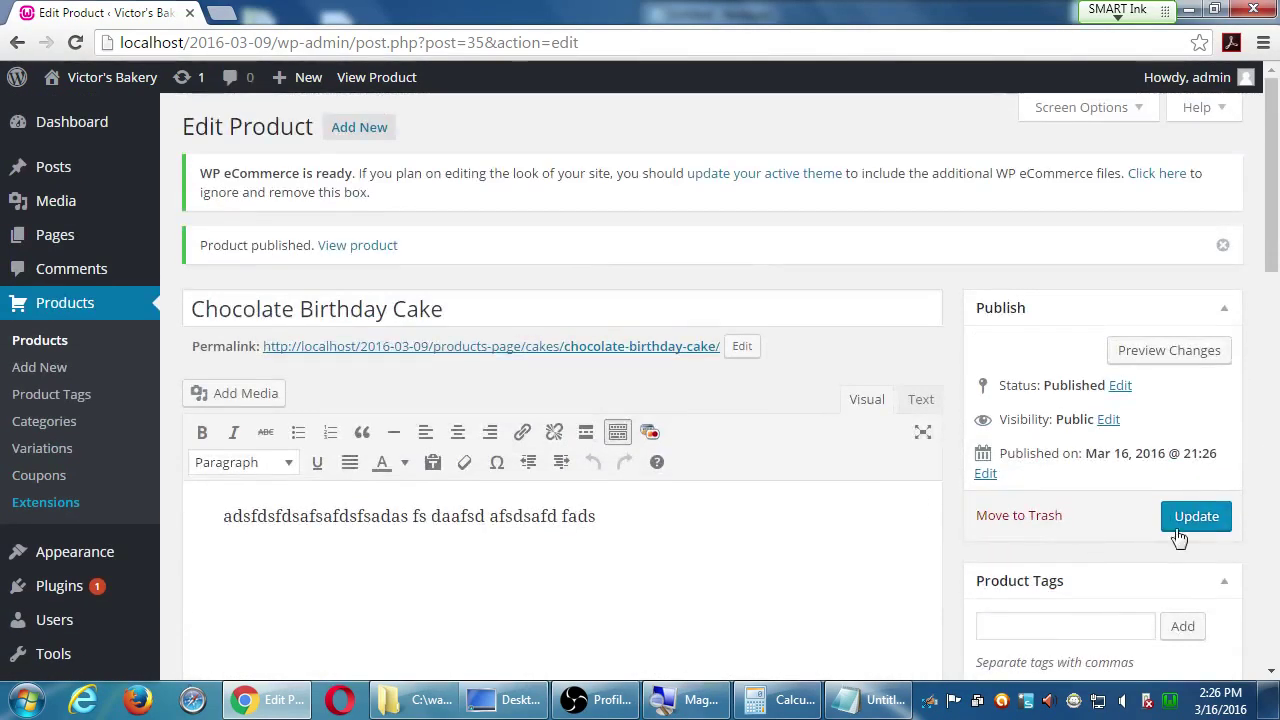
left_click(1185, 520)
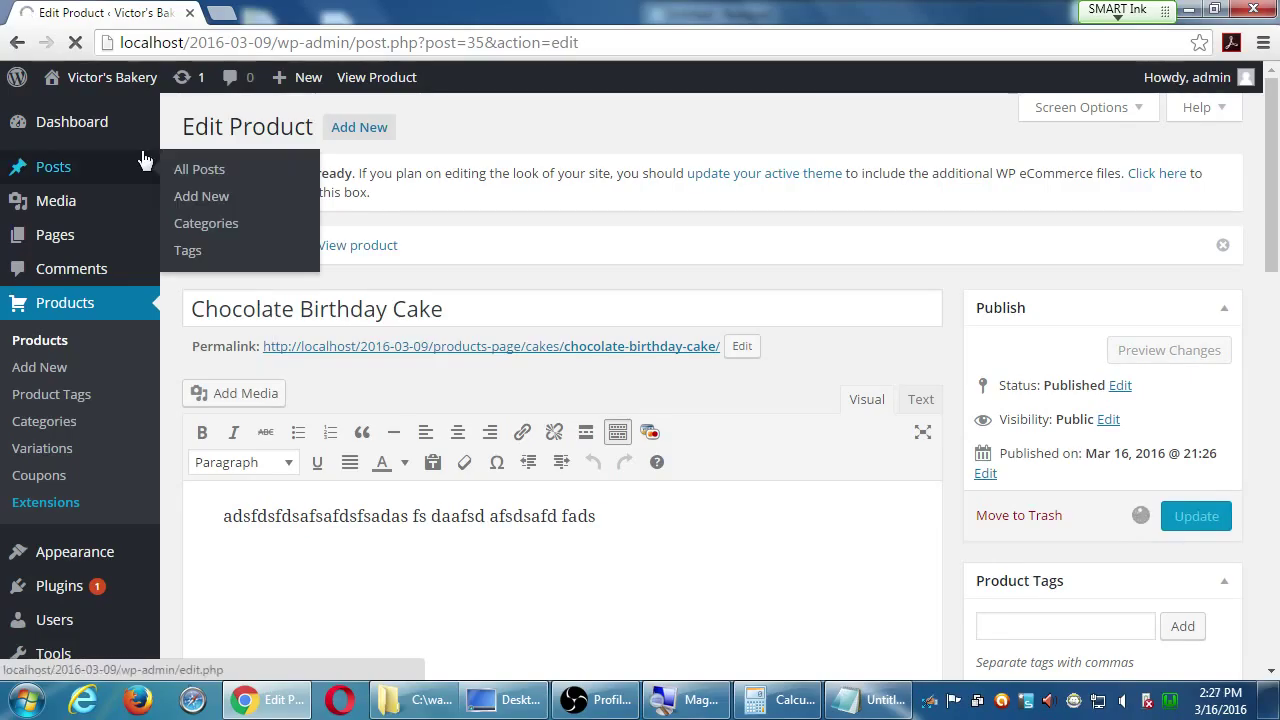
Step: Open the bakery site in a separate tab and go through the Products Page to the Chocolate Birthday Cake page
mouse_move(110, 122)
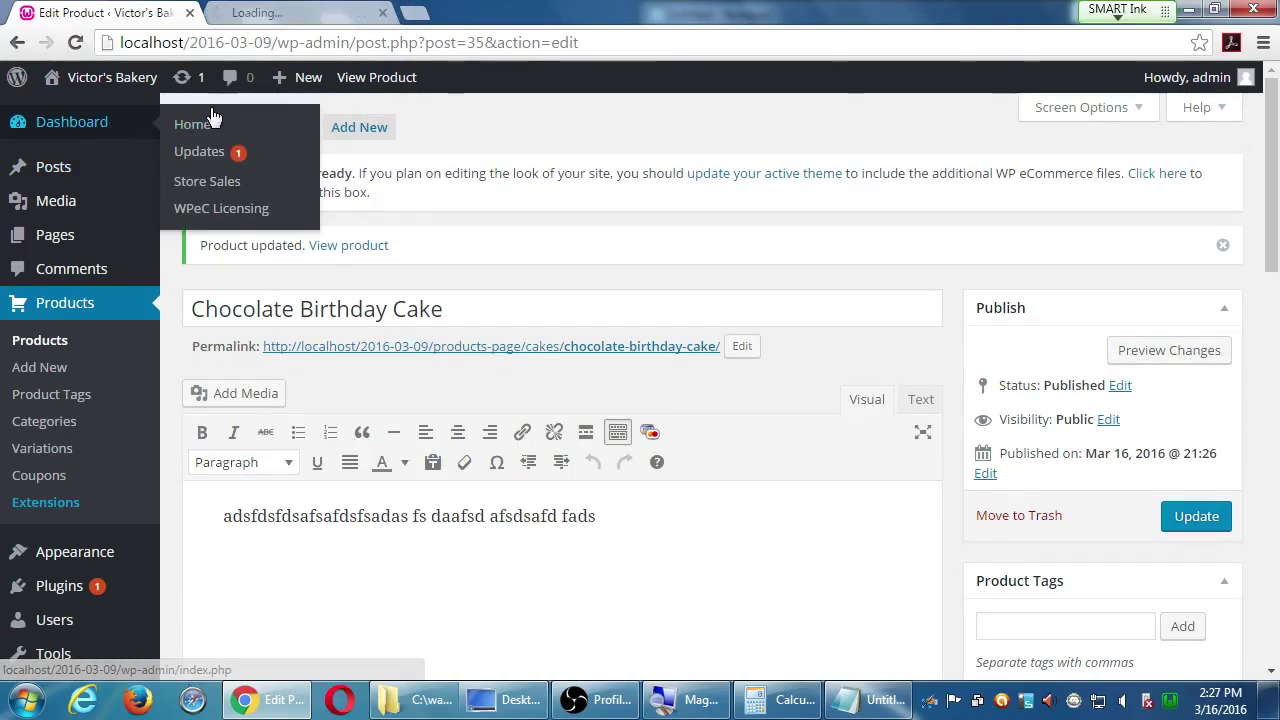
left_click(283, 16)
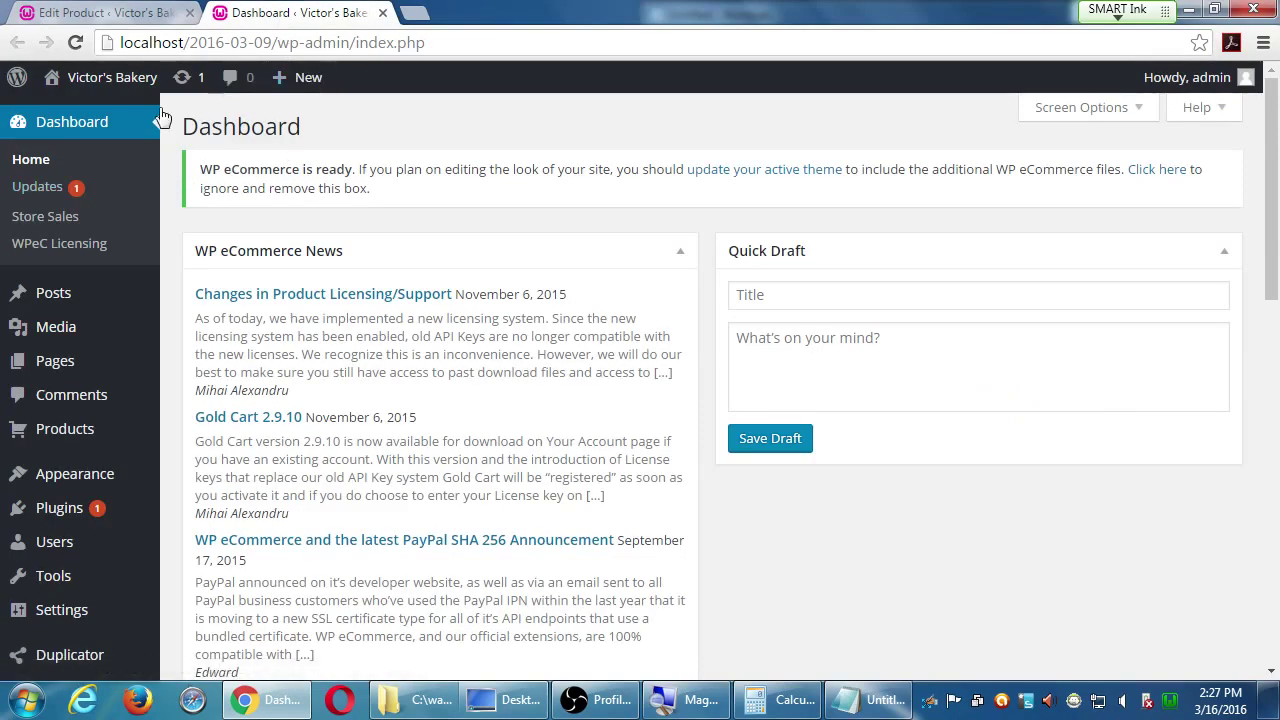
left_click(138, 84)
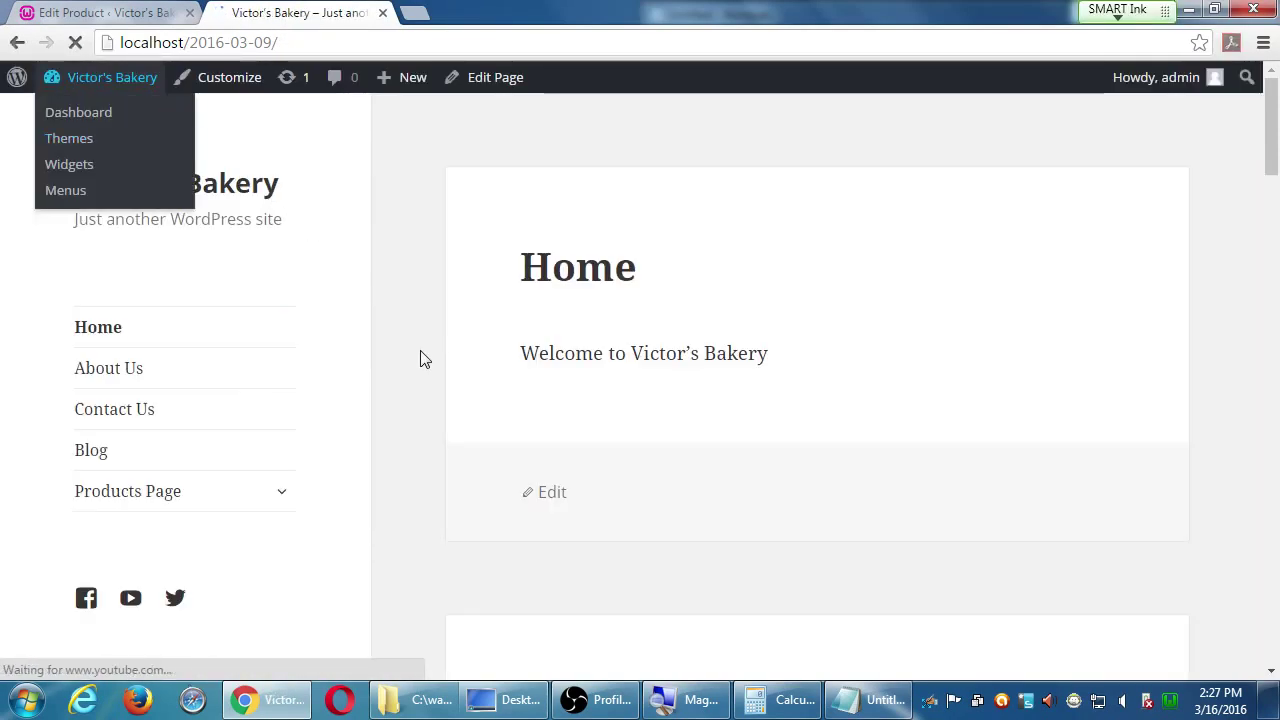
left_click(160, 470)
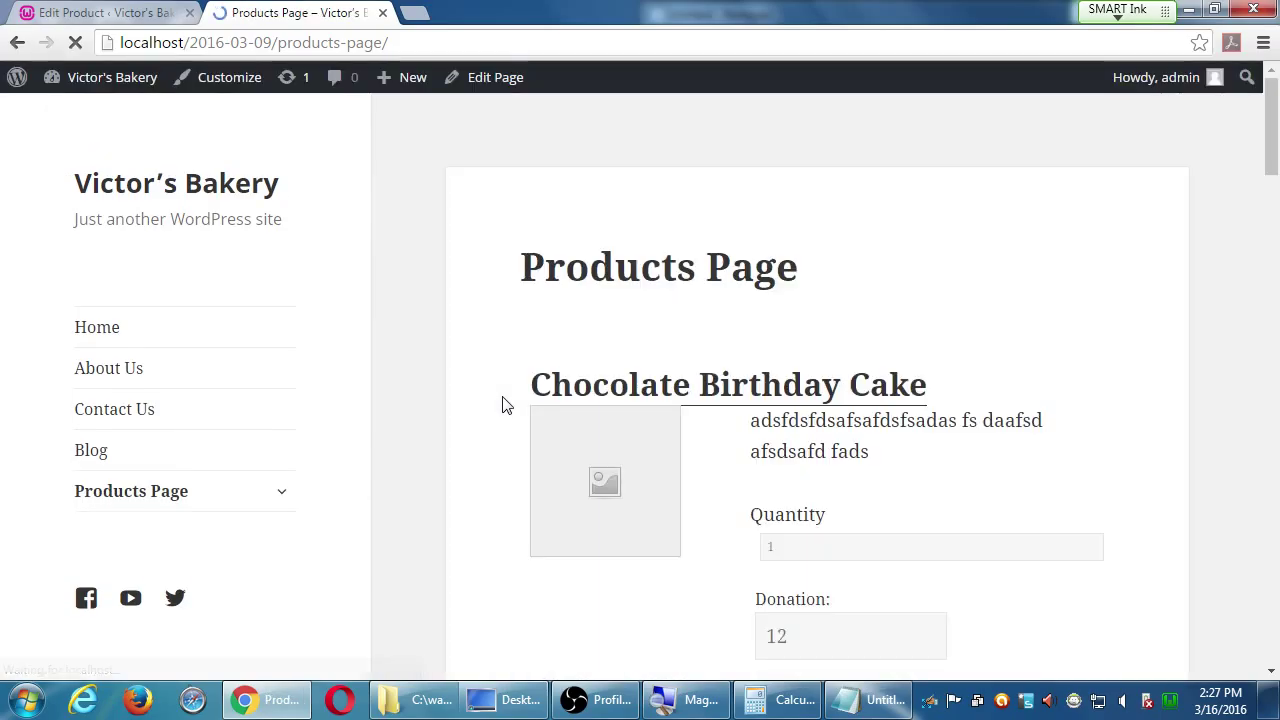
scroll(503, 404, "down", 3)
scroll(510, 395, "up", 1)
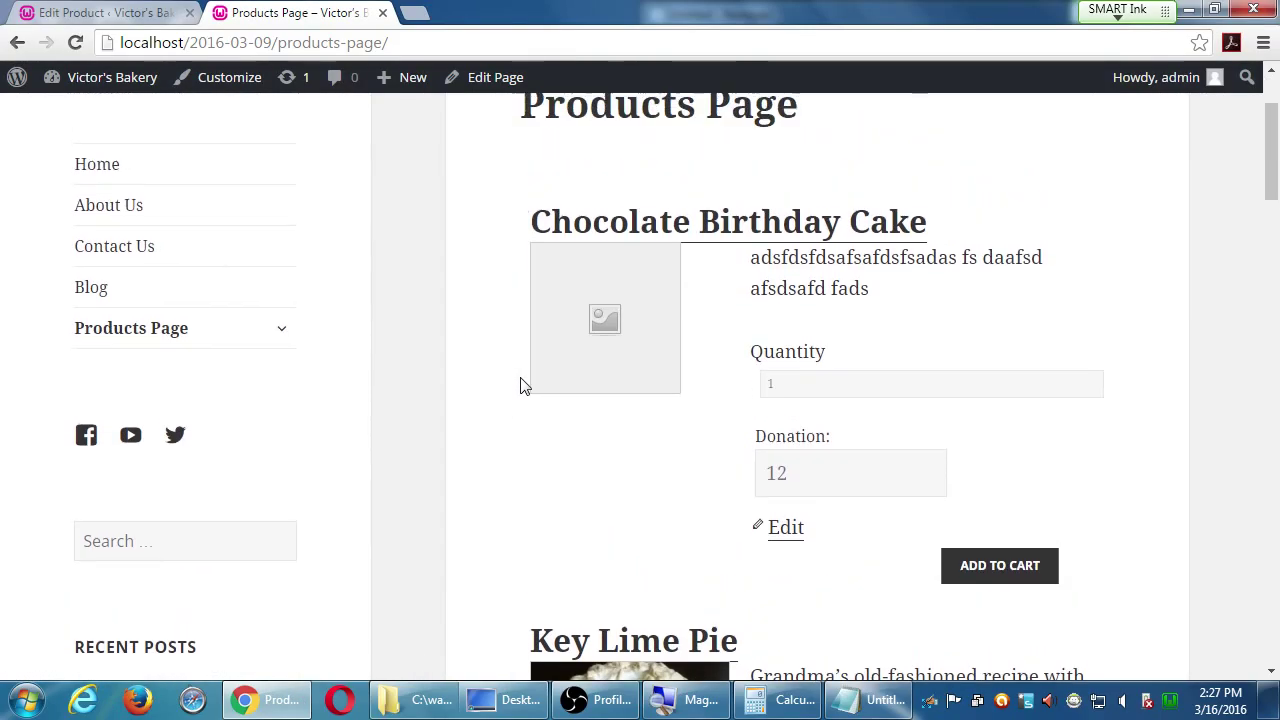
left_click(755, 245)
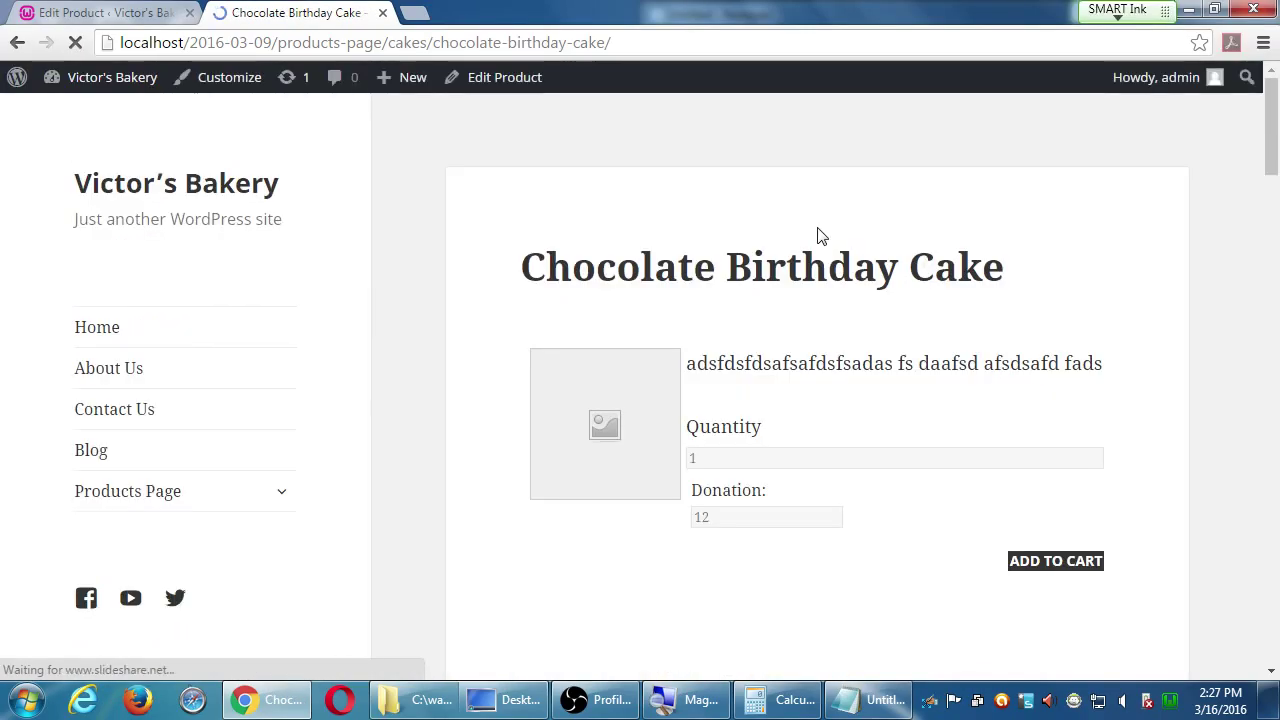
Step: Examine how the donation field is presented on the Chocolate Birthday Cake product page
scroll(920, 263, "down", 2)
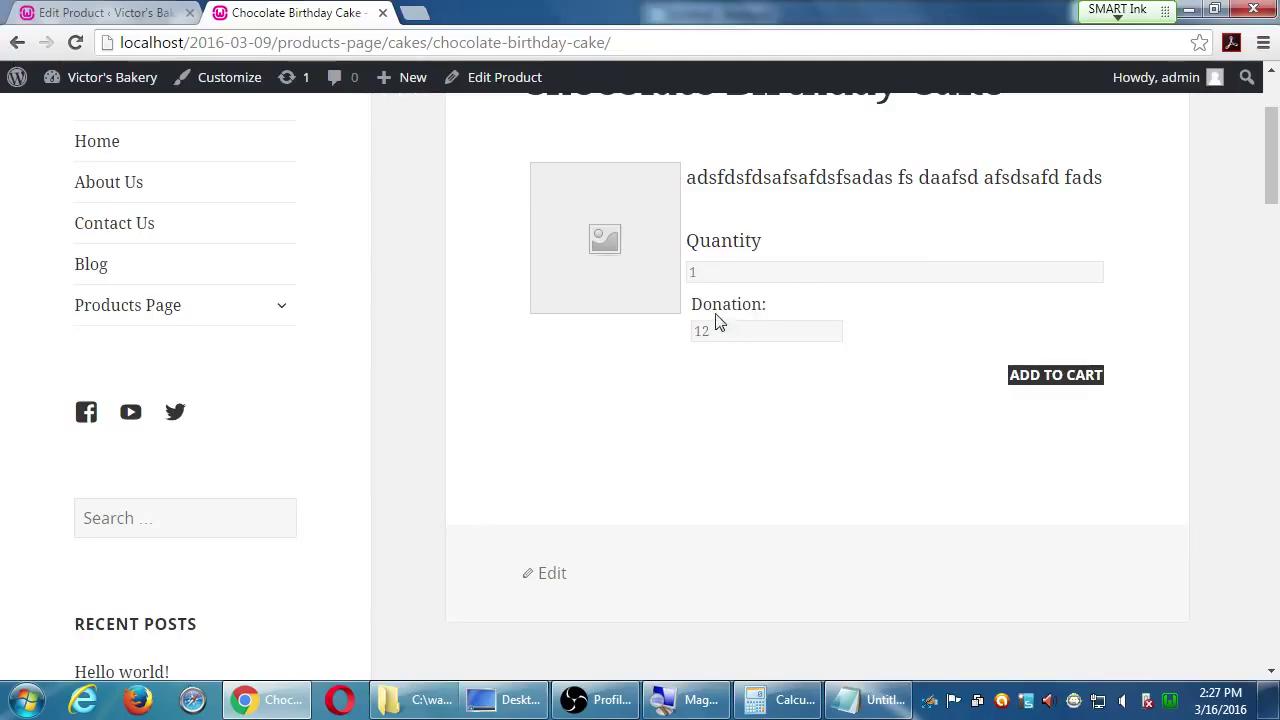
left_click_drag(714, 304, 815, 315)
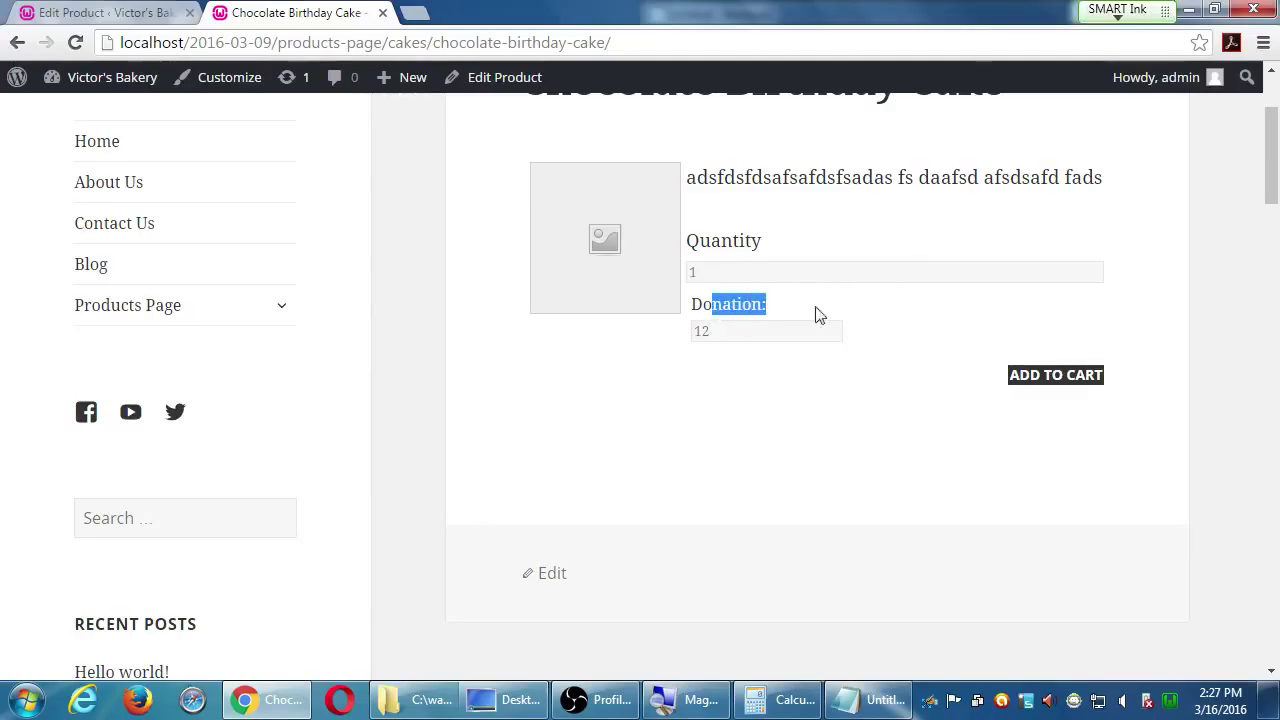
left_click(880, 314)
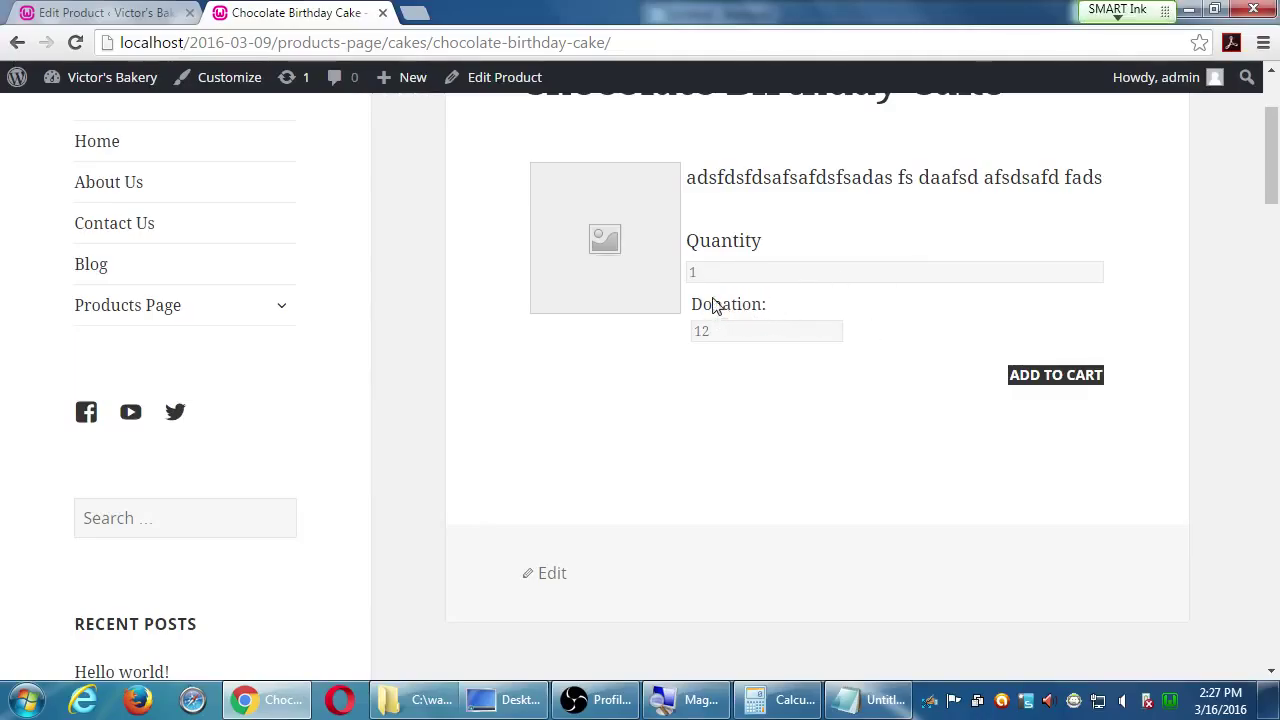
left_click_drag(714, 304, 777, 314)
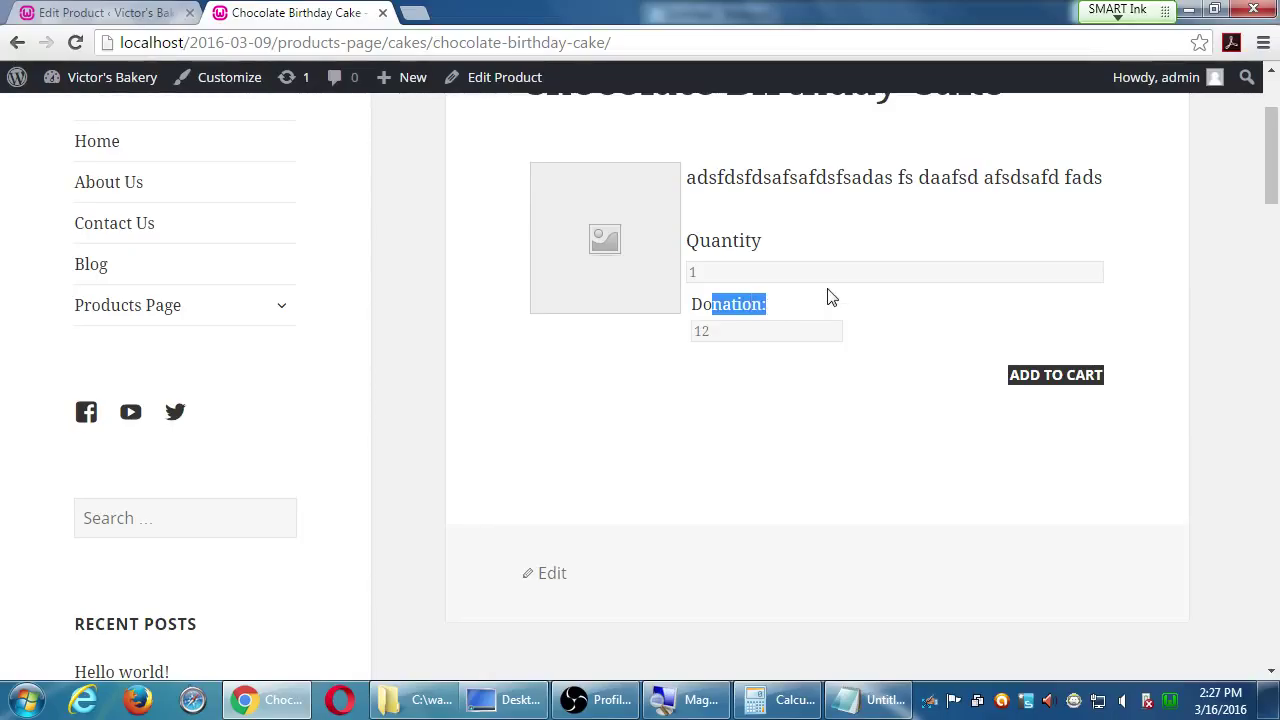
left_click(861, 337)
scroll(860, 337, "up", 1)
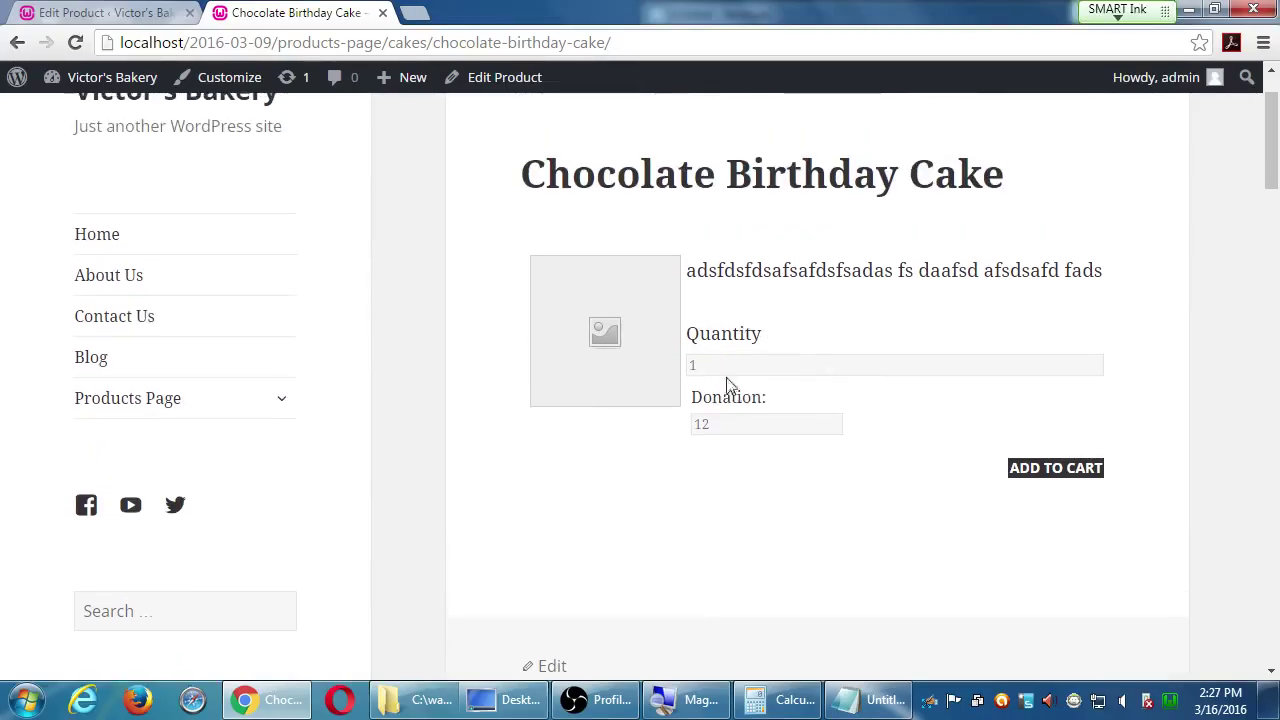
double_click(735, 400)
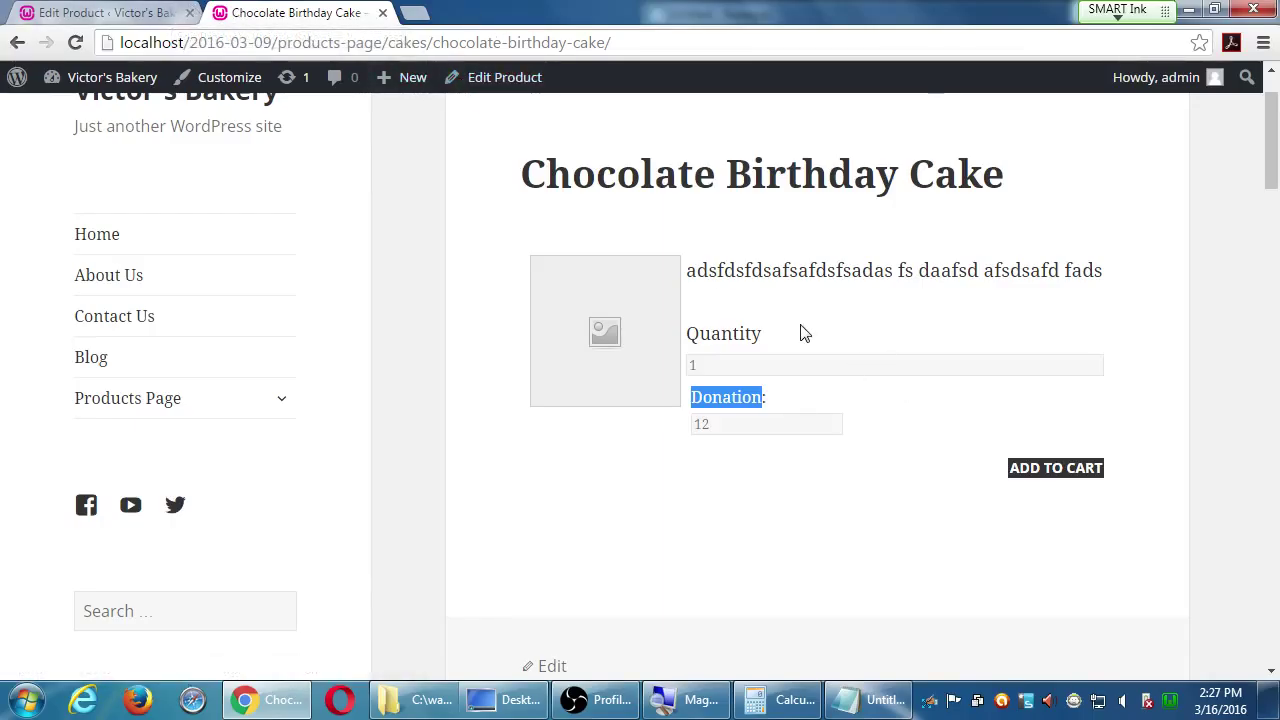
Step: Close the storefront tab, clear the donation option in the cake's pricing, and update the product
left_click(382, 13)
scroll(1255, 447, "down", 10)
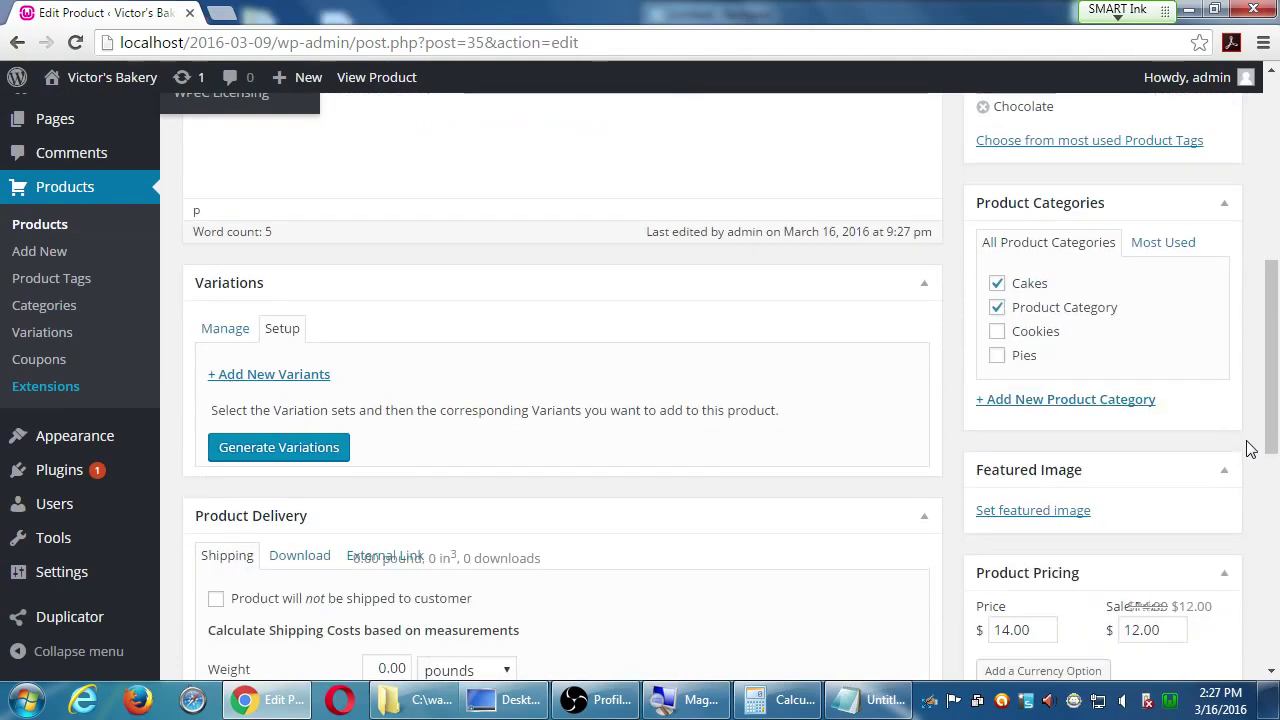
left_click(1051, 516)
scroll(1060, 512, "up", 10)
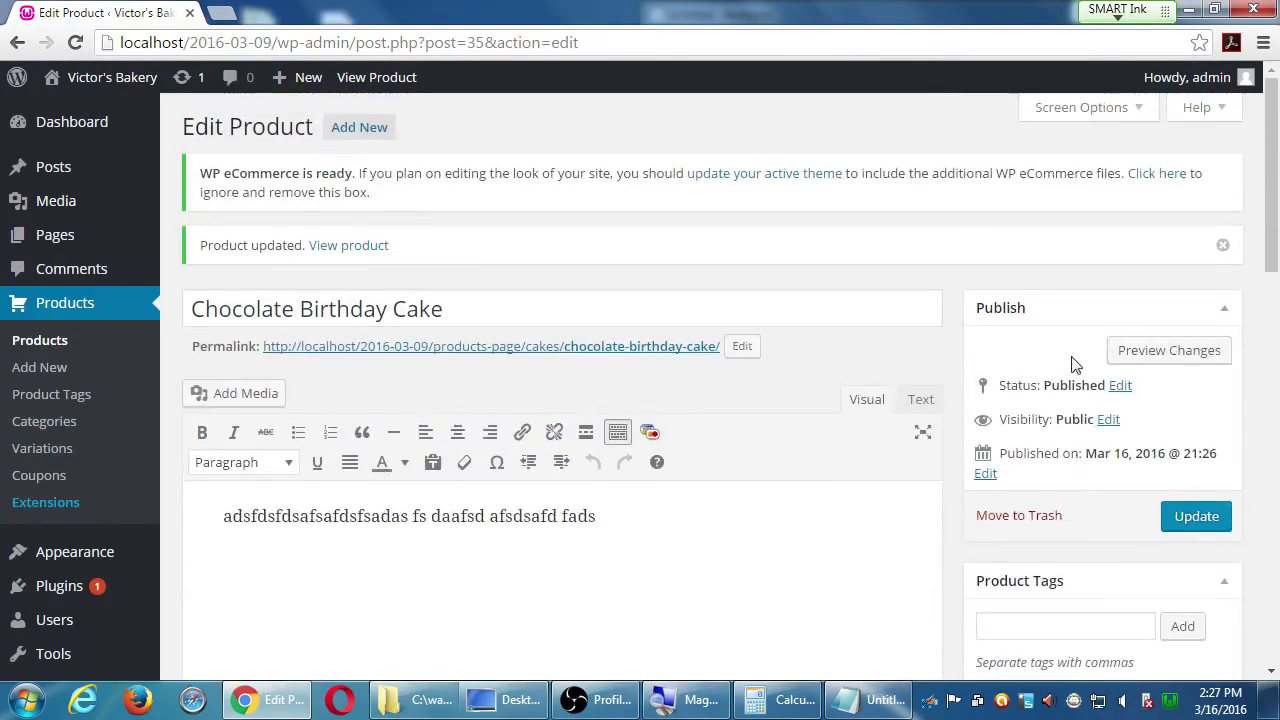
left_click(1186, 512)
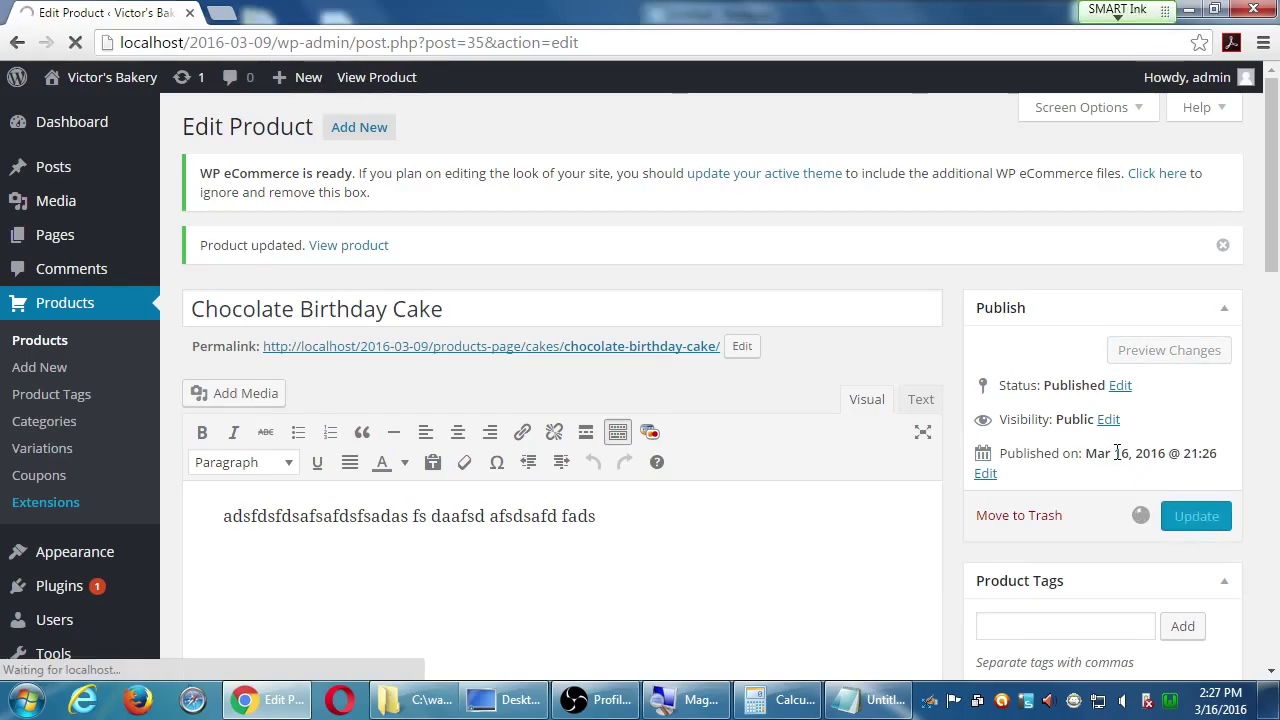
Step: Review the cake's pricing, delivery, stock inventory and tax settings on the product editing page
scroll(1117, 452, "down", 3)
scroll(1120, 452, "down", 1)
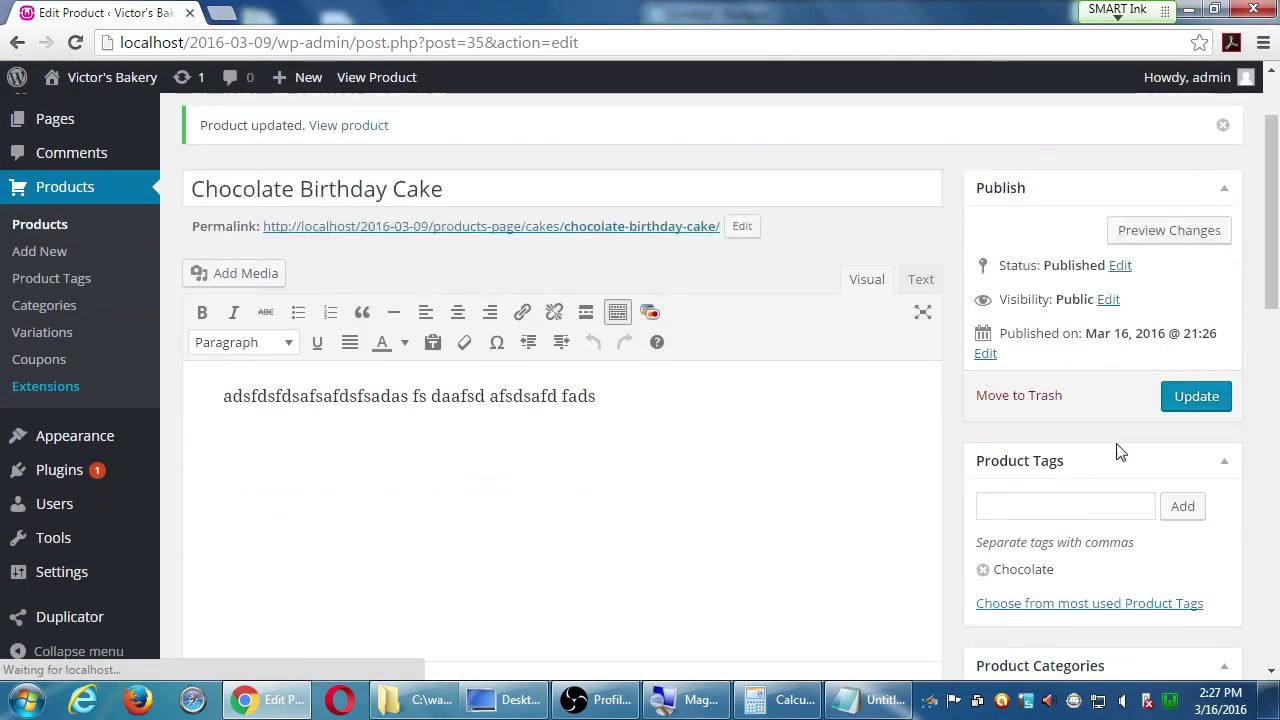
scroll(1119, 452, "down", 10)
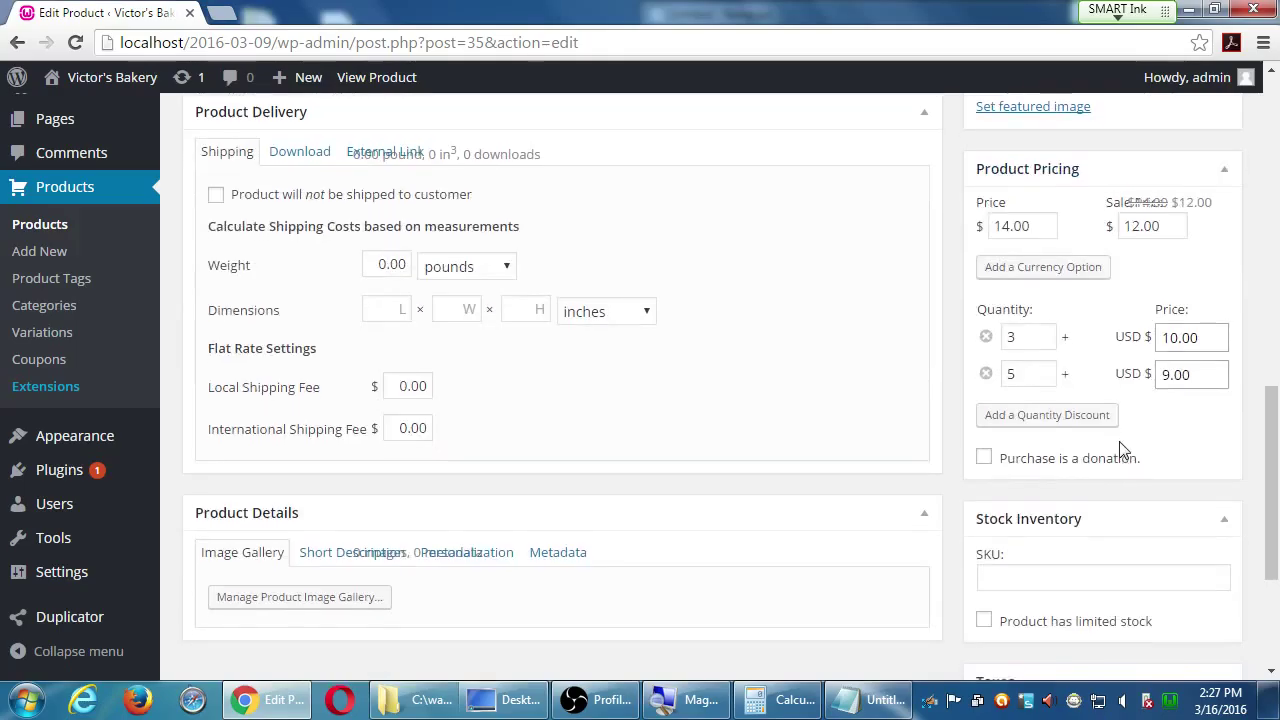
scroll(1120, 450, "down", 1)
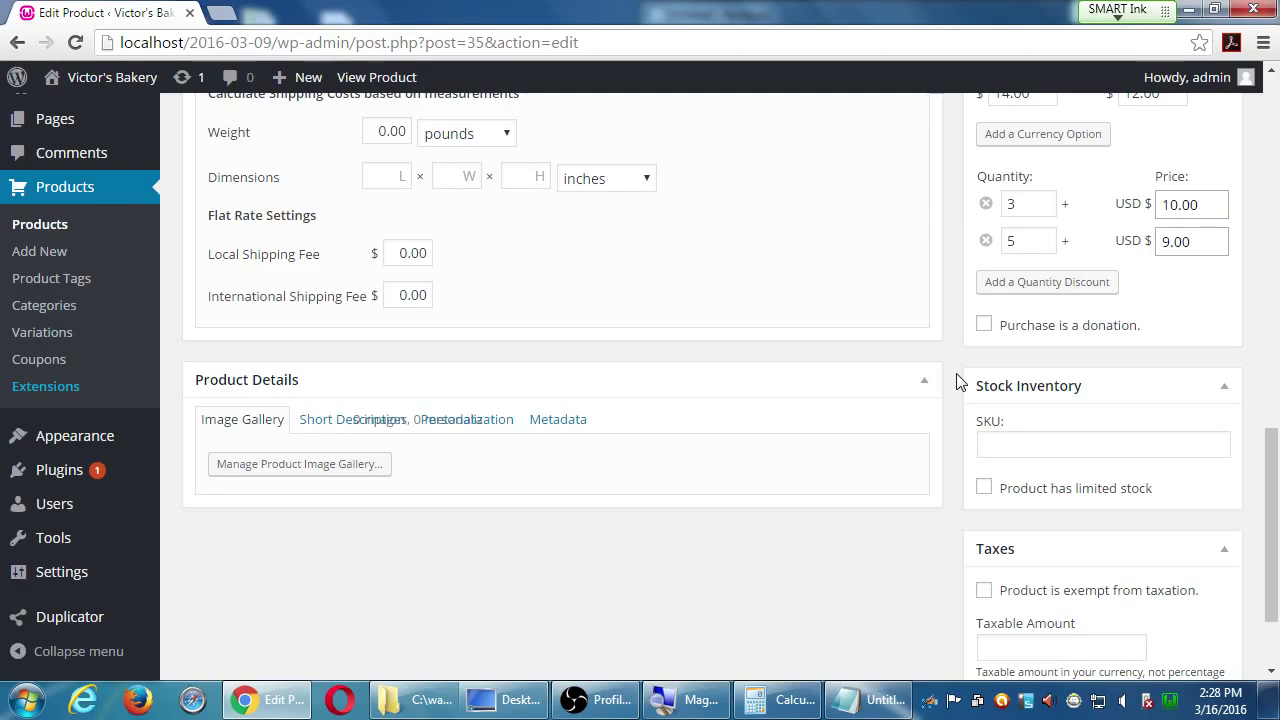
key("ctrl+minus")
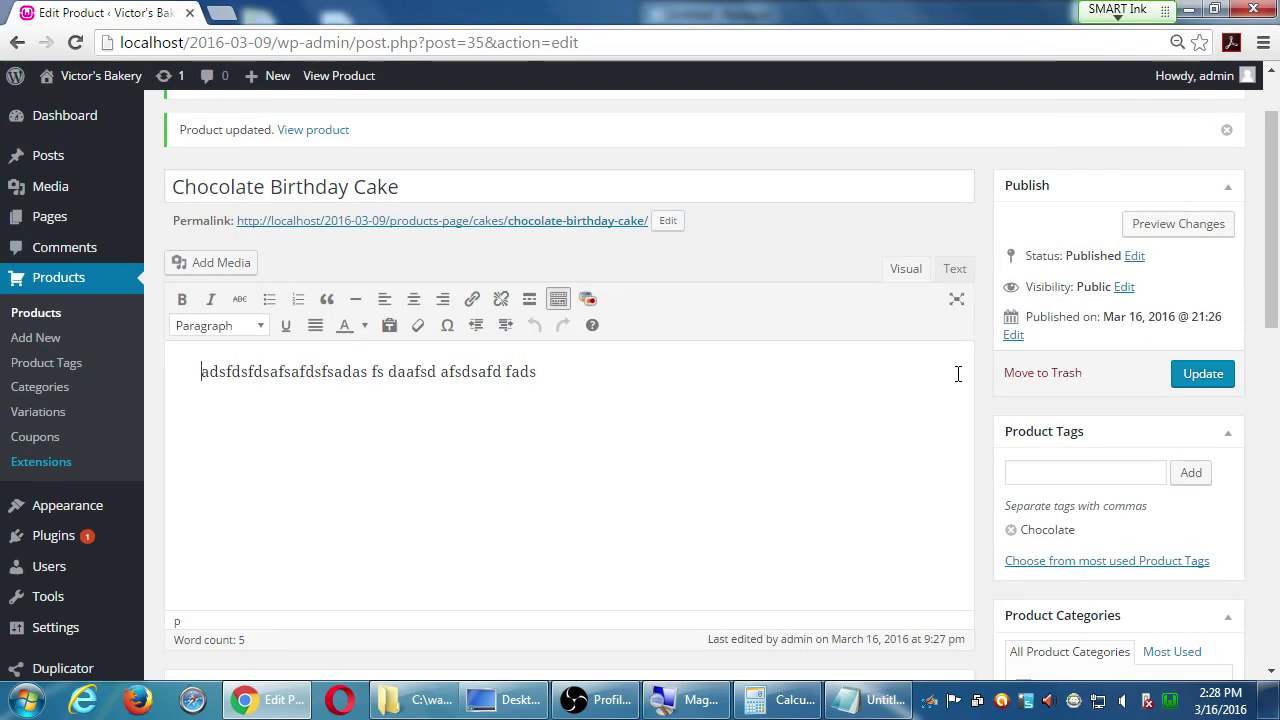
scroll(978, 376, "down", 3)
scroll(978, 378, "down", 4)
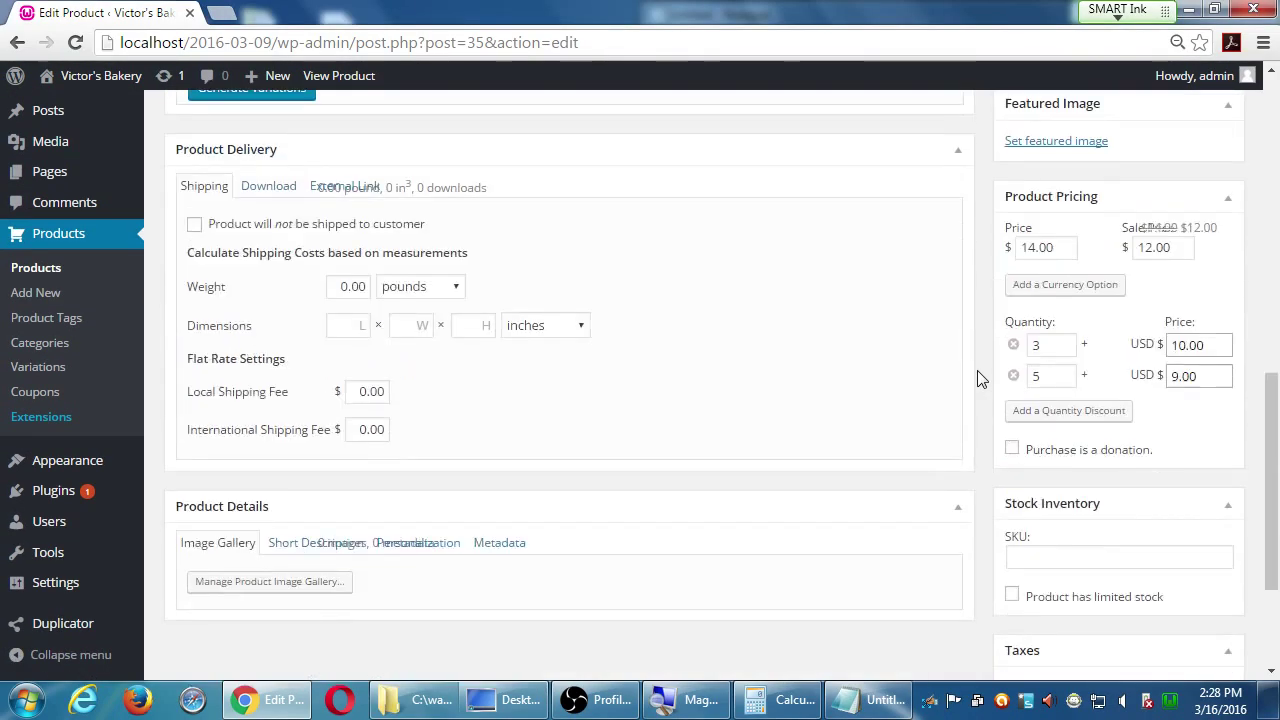
key("ctrl+0")
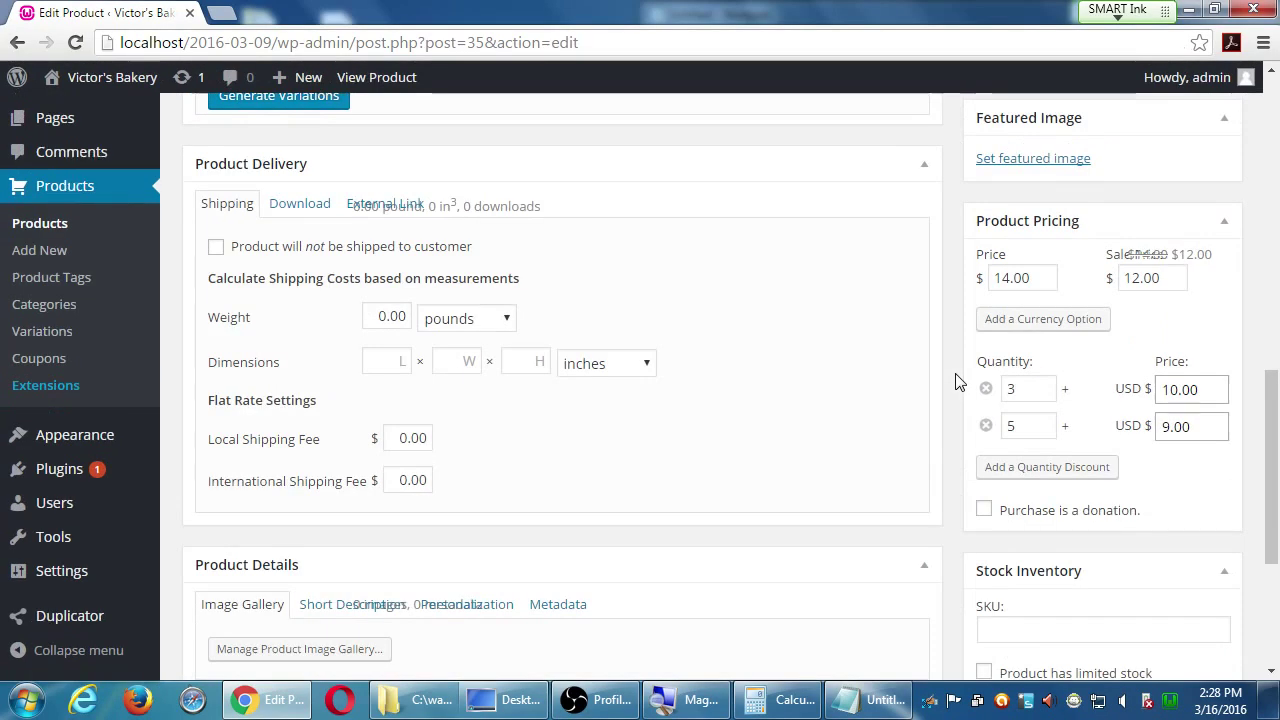
Step: Set the Chocolate Birthday Cake's SKU to C102 in its stock inventory settings
scroll(1066, 437, "down", 2)
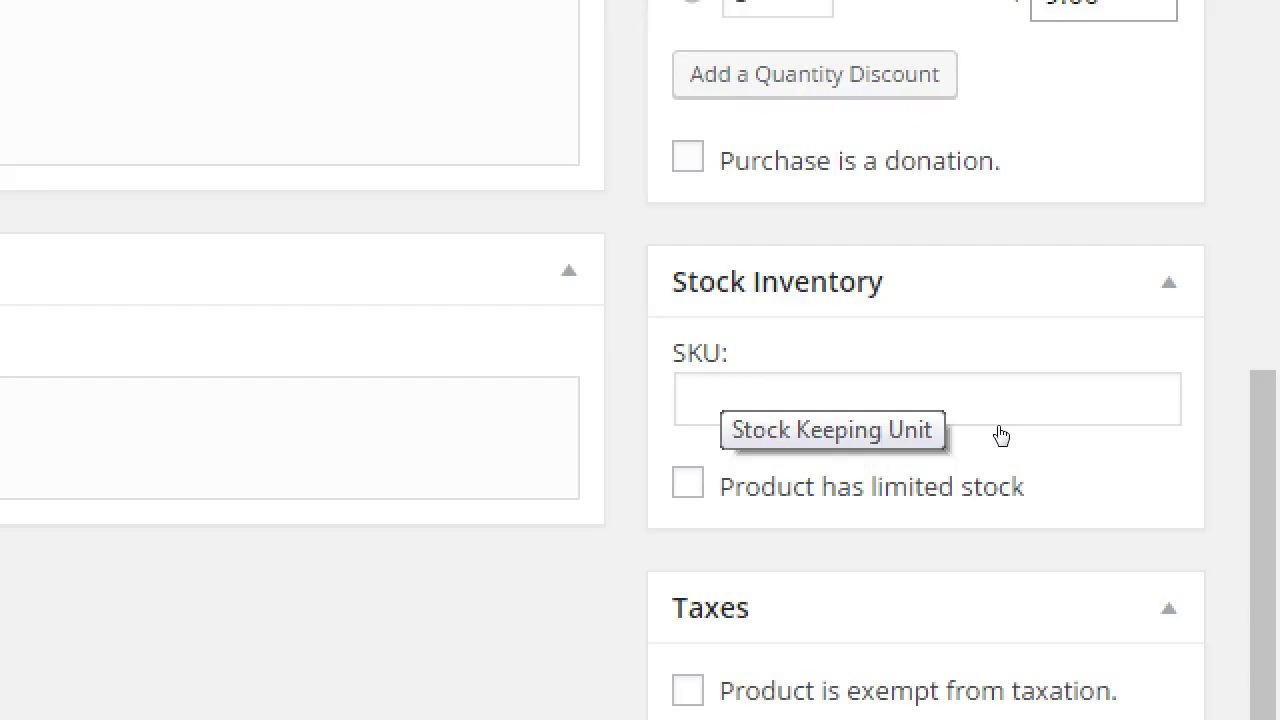
left_click(1021, 455)
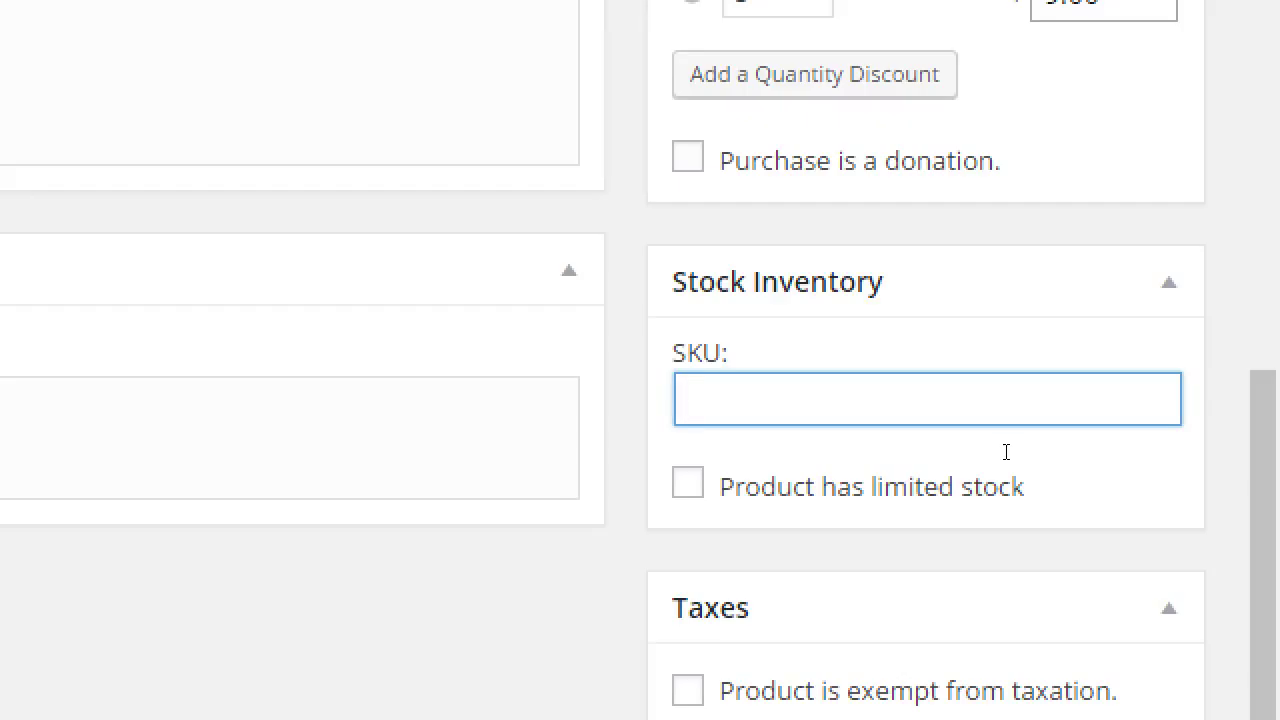
type("C101")
key("shift+Left")
type("2")
Step: Mark the cake as having limited stock and set its quantity in stock to 3
left_click(1105, 497)
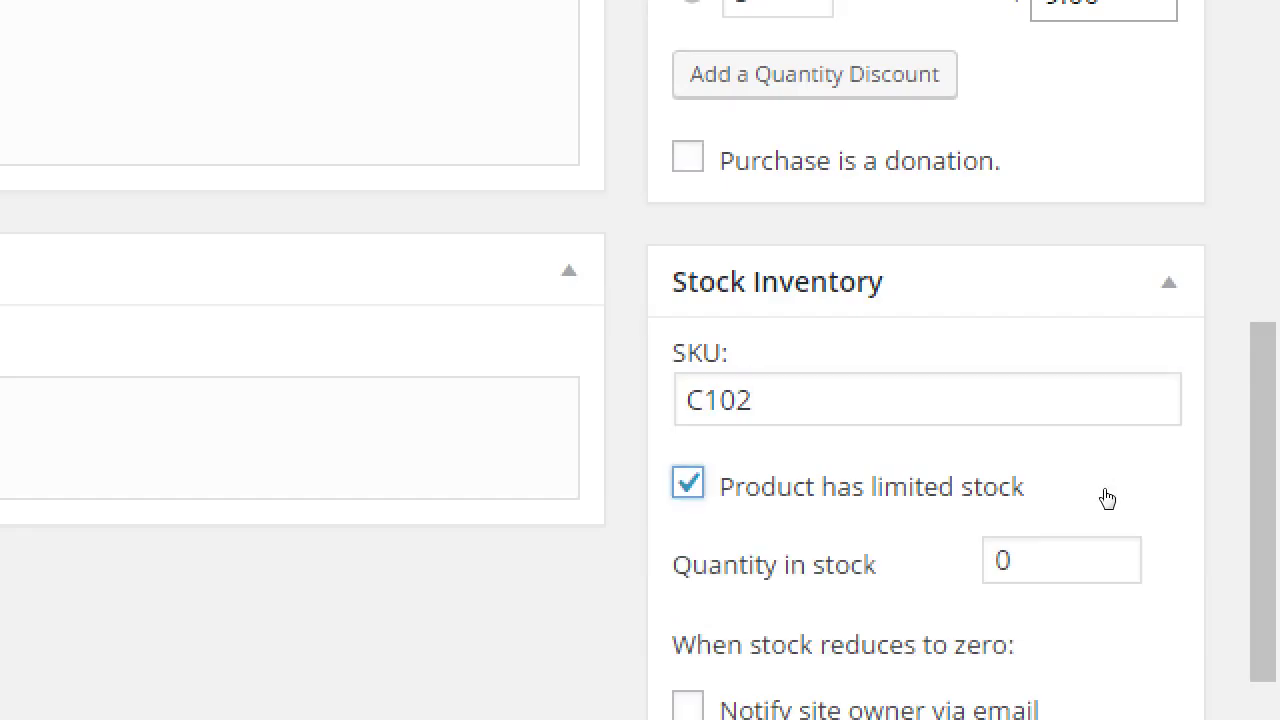
scroll(1107, 498, "down", 2)
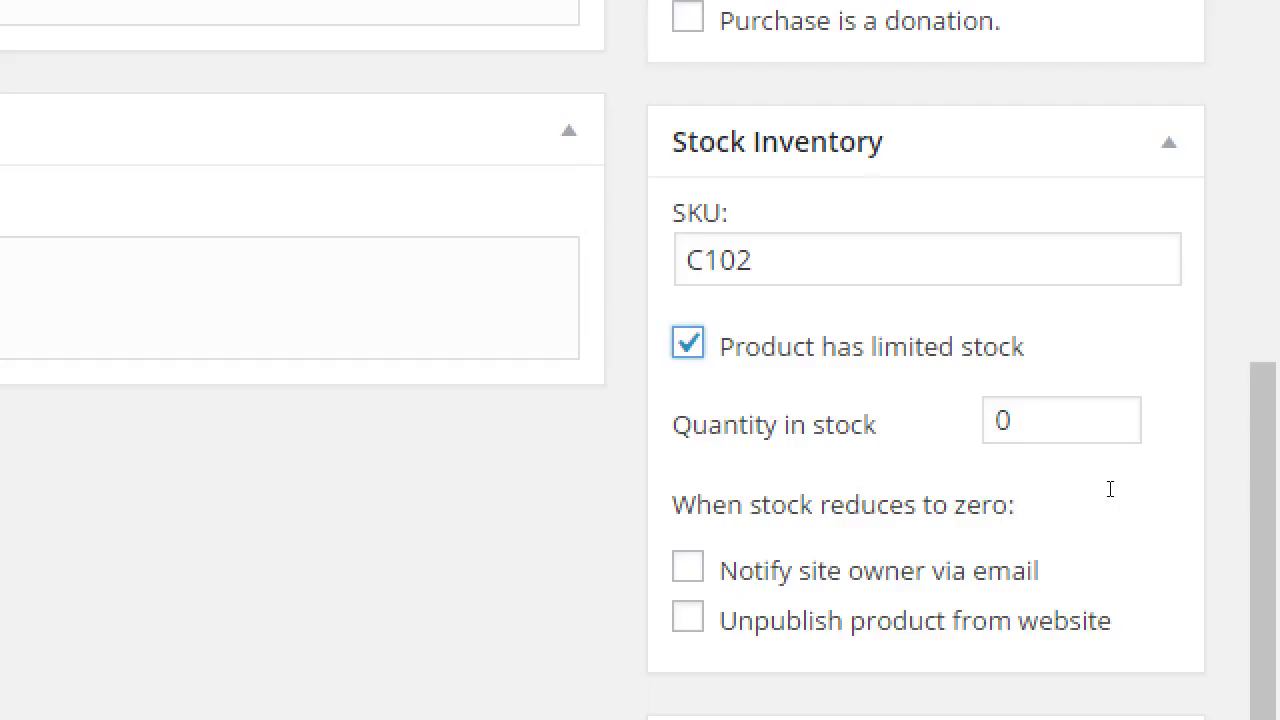
scroll(1110, 489, "up", 1)
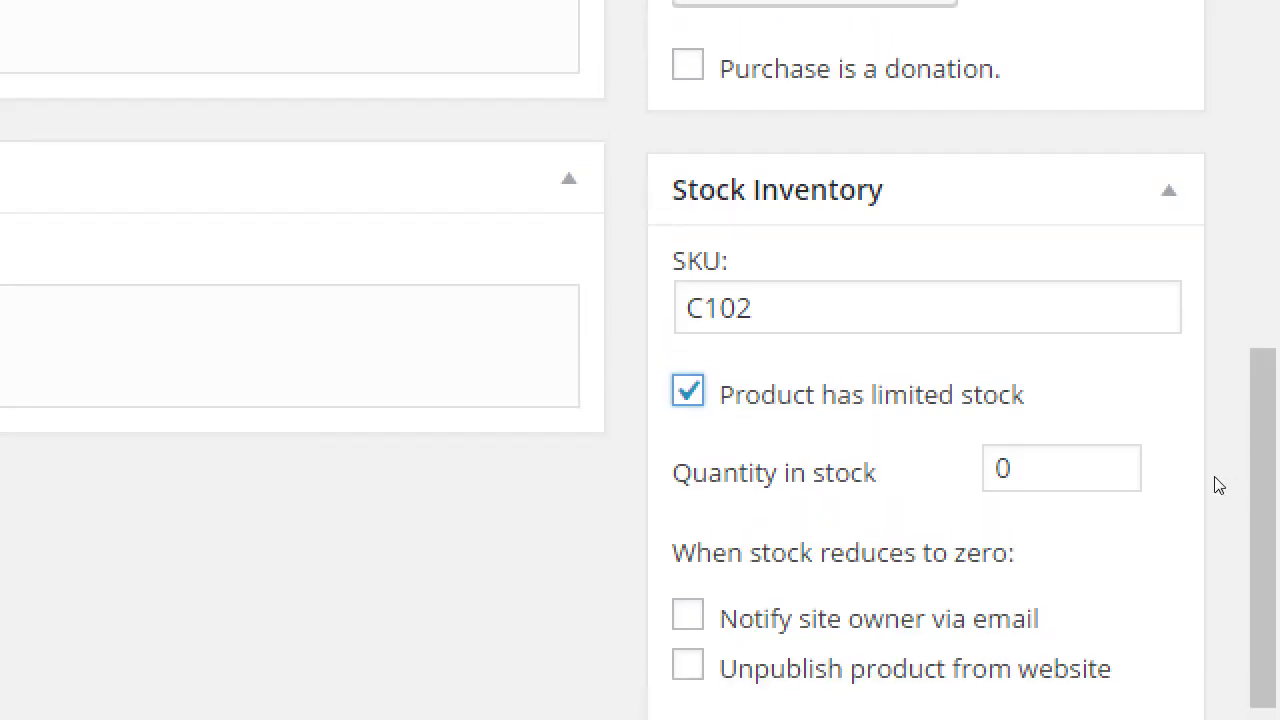
key("Tab")
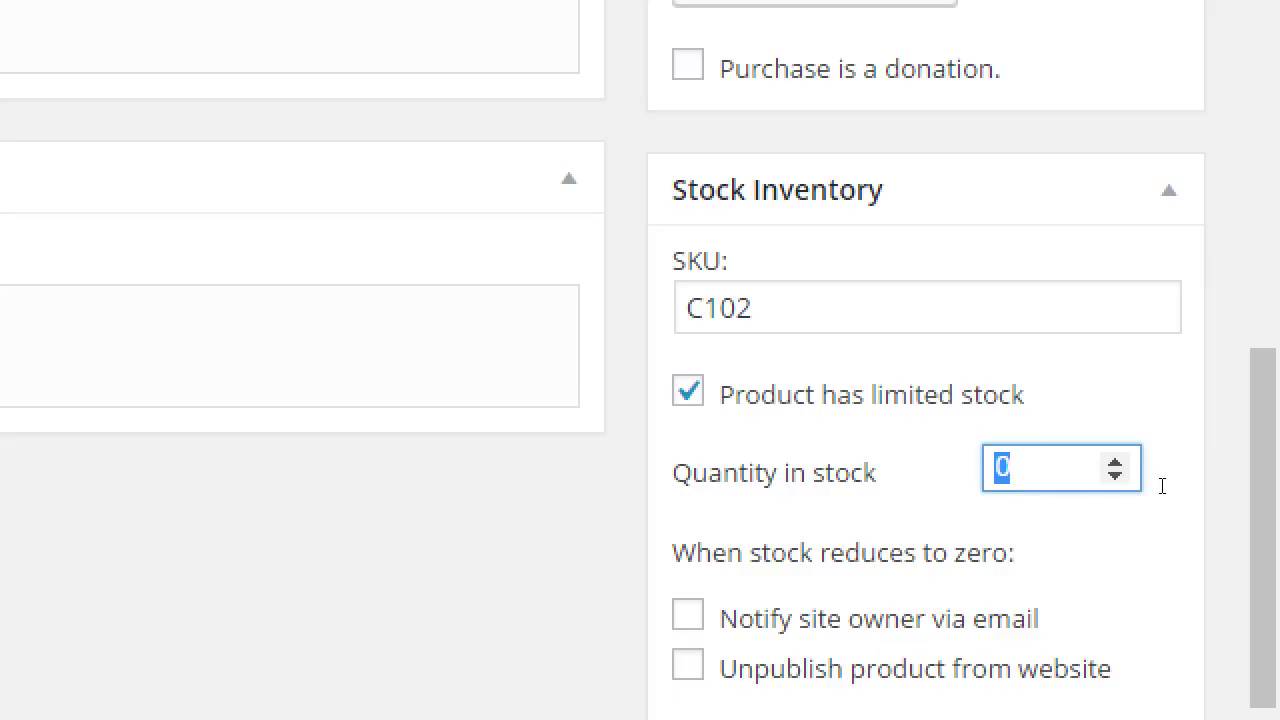
type("3")
key("Down")
key("Down")
key("Down")
key("Up")
key("Up")
key("Up")
left_click_drag(989, 486, 1058, 494)
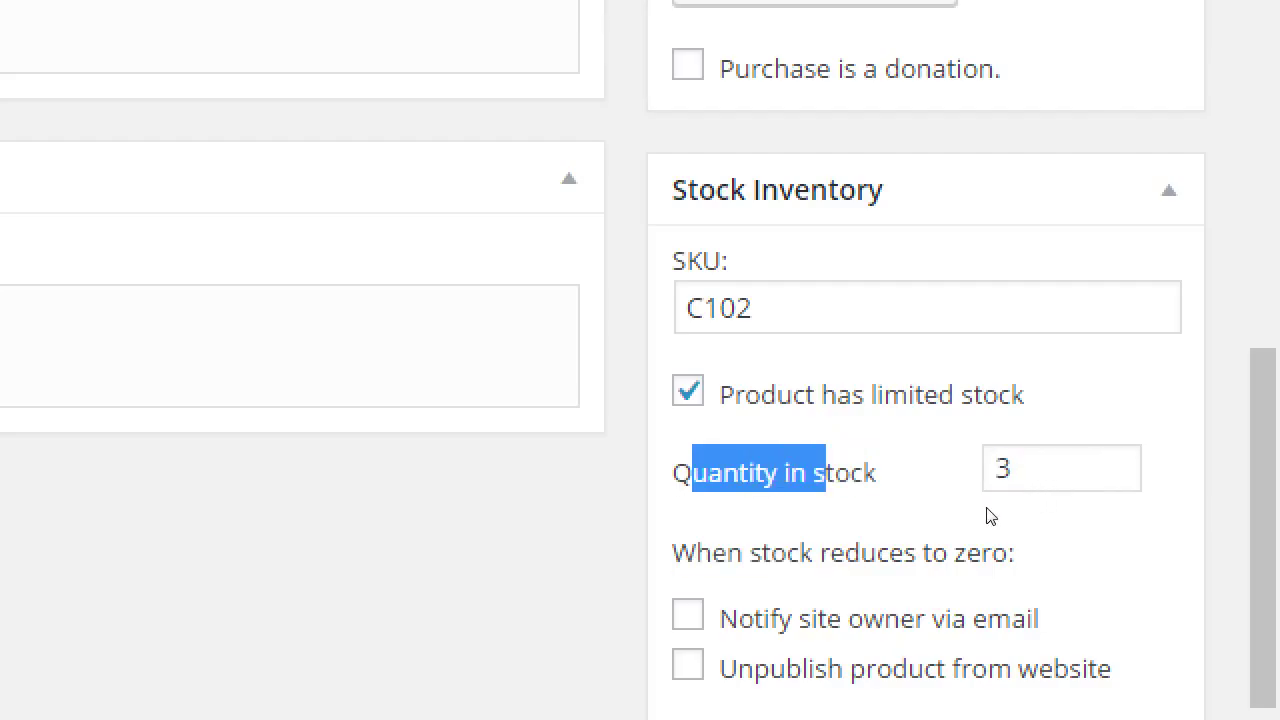
left_click(898, 512)
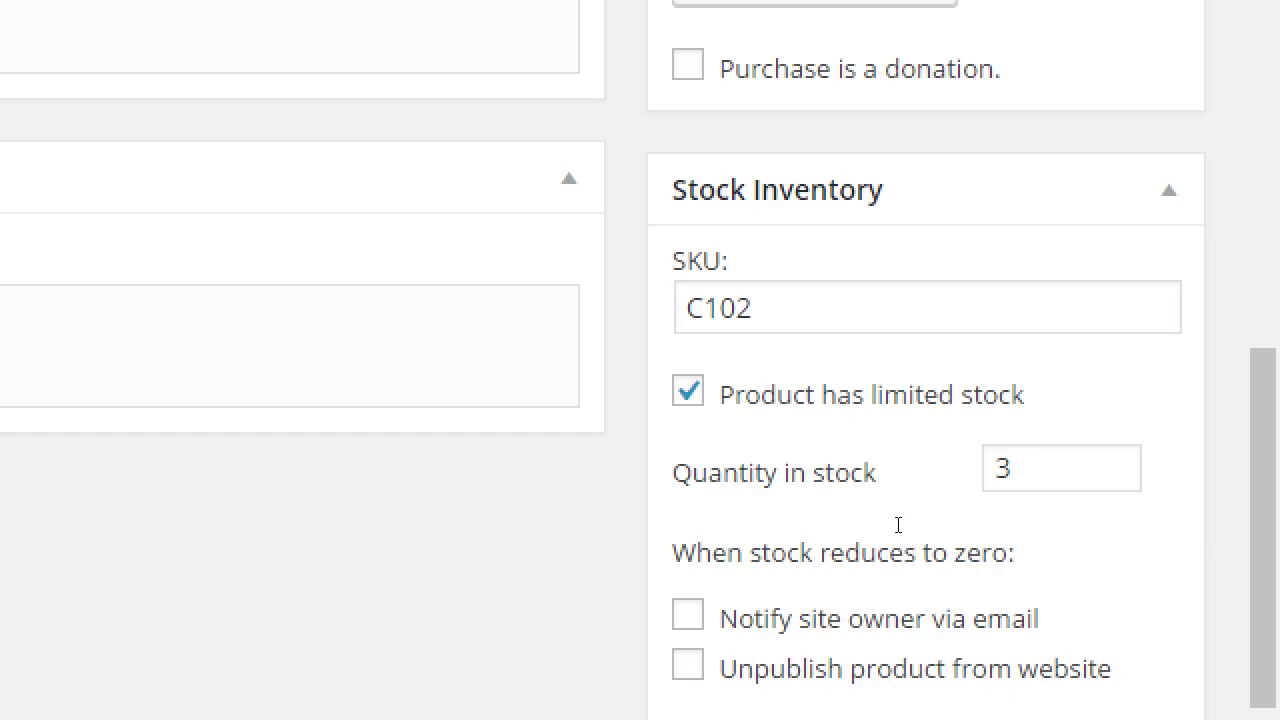
Step: Enable notifying the site owner via email when stock reduces to zero, trying the unpublish option and clearing it again
scroll(898, 532, "down", 2)
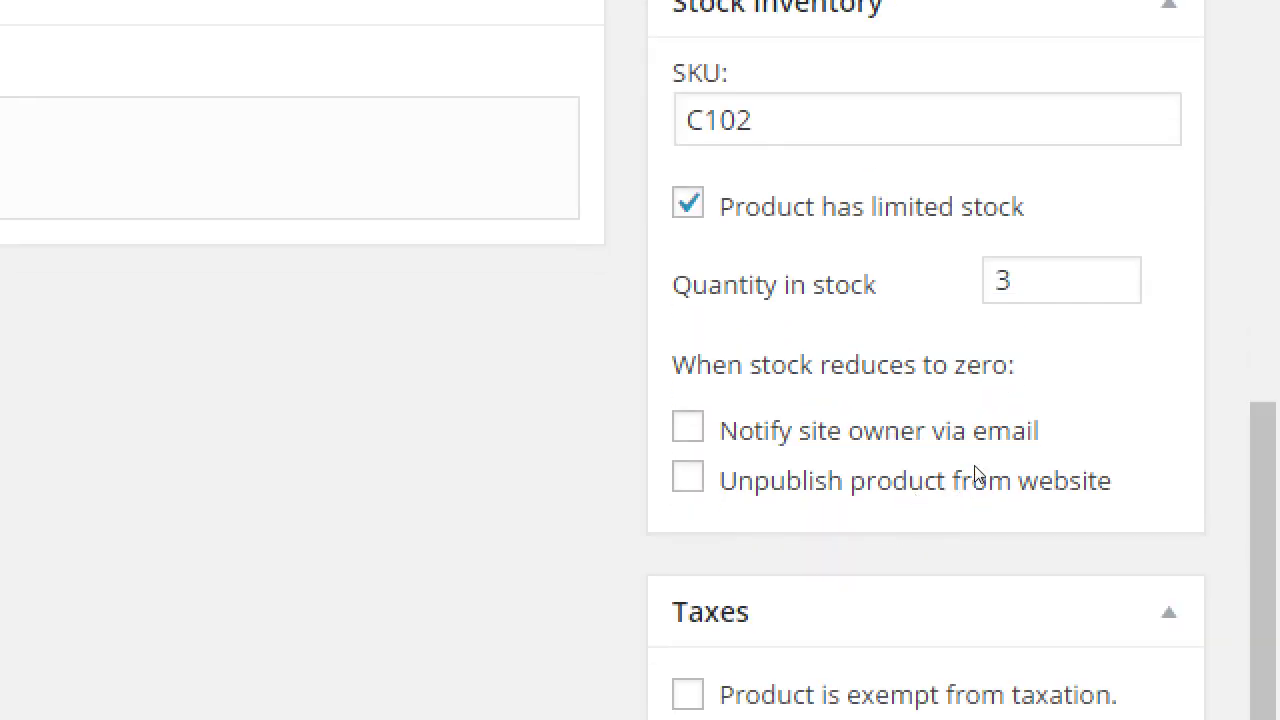
left_click(984, 466)
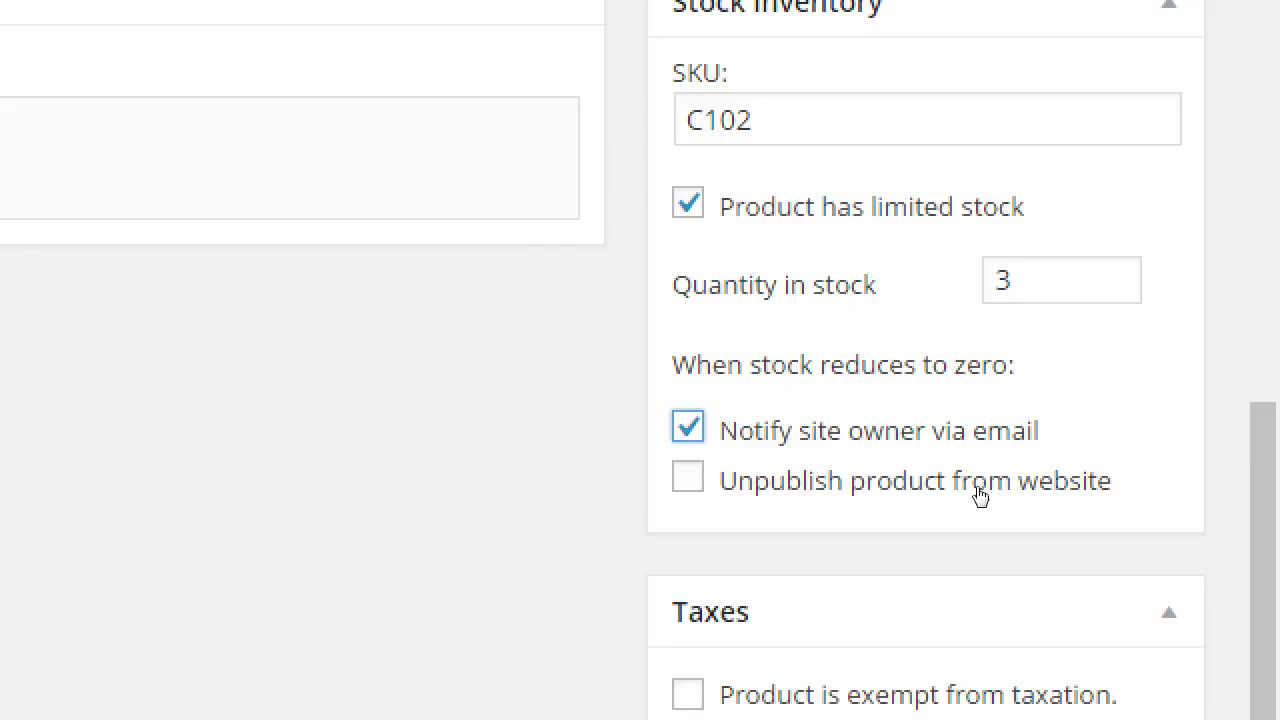
left_click(986, 494)
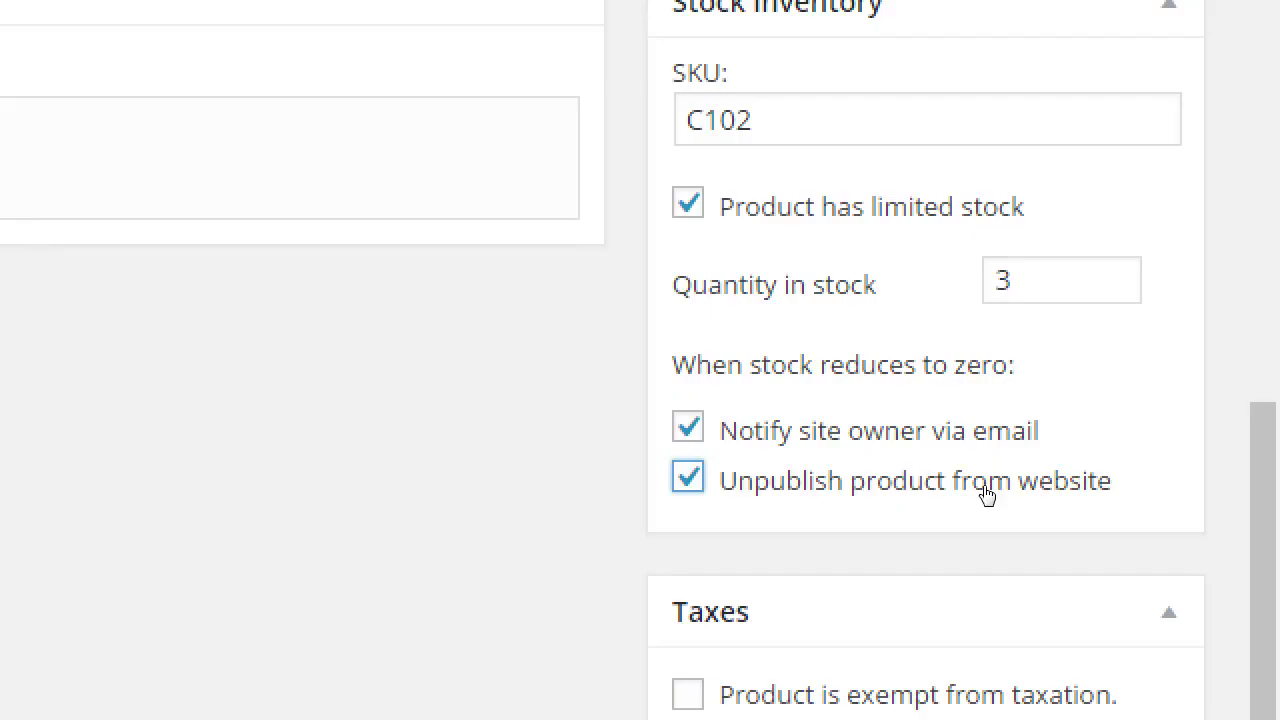
left_click(985, 488)
Step: Review the cake's title, description, tags, categories and pricing down to its stock inventory settings
scroll(240, 206, "up", 15)
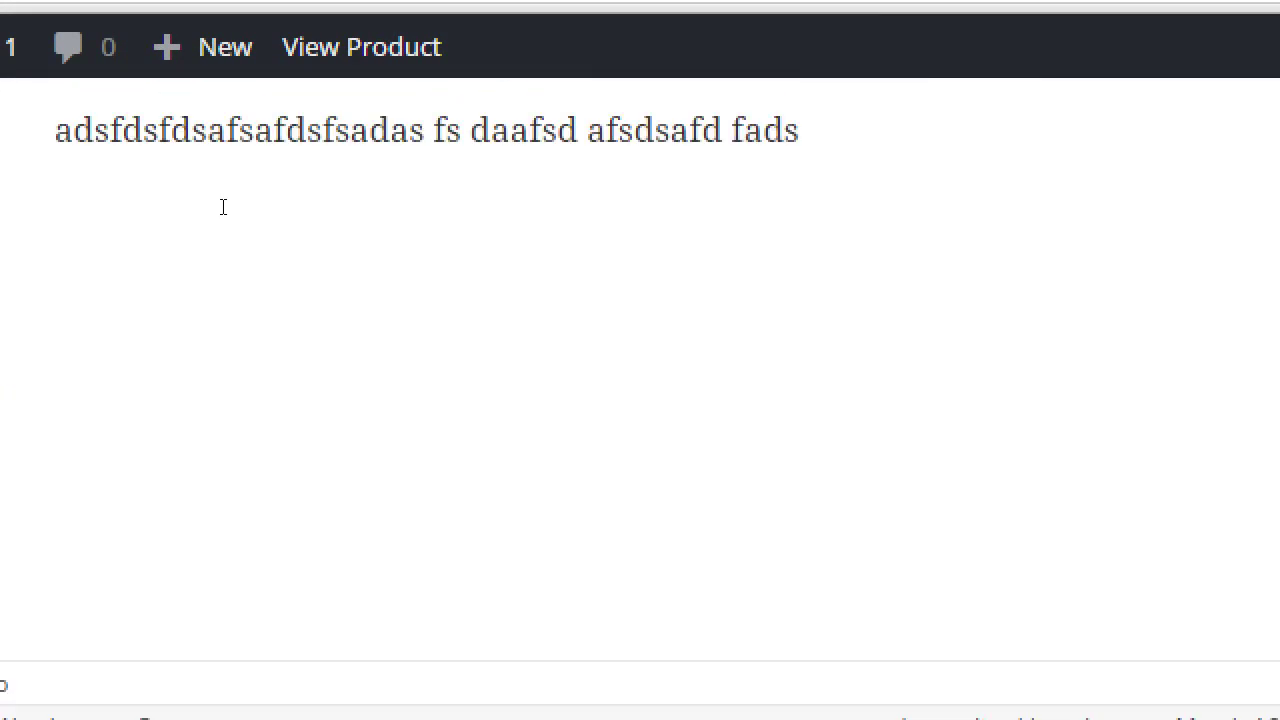
scroll(223, 206, "up", 2)
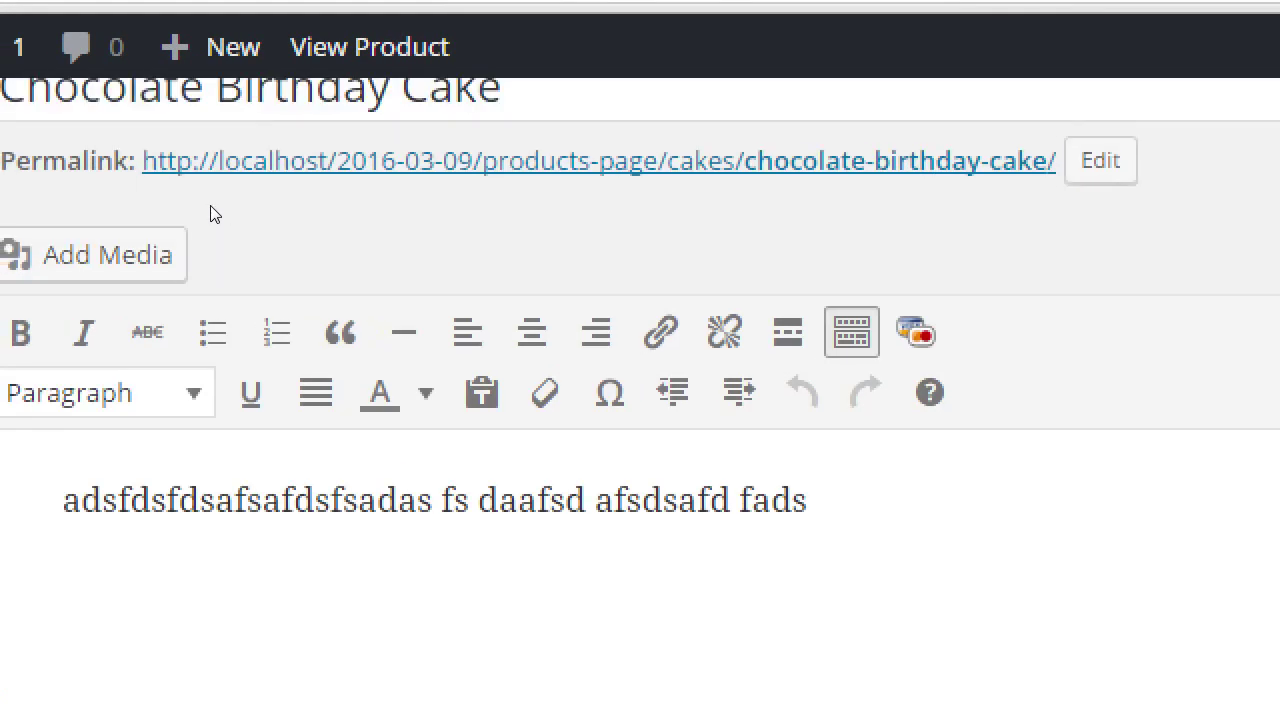
double_click(227, 130)
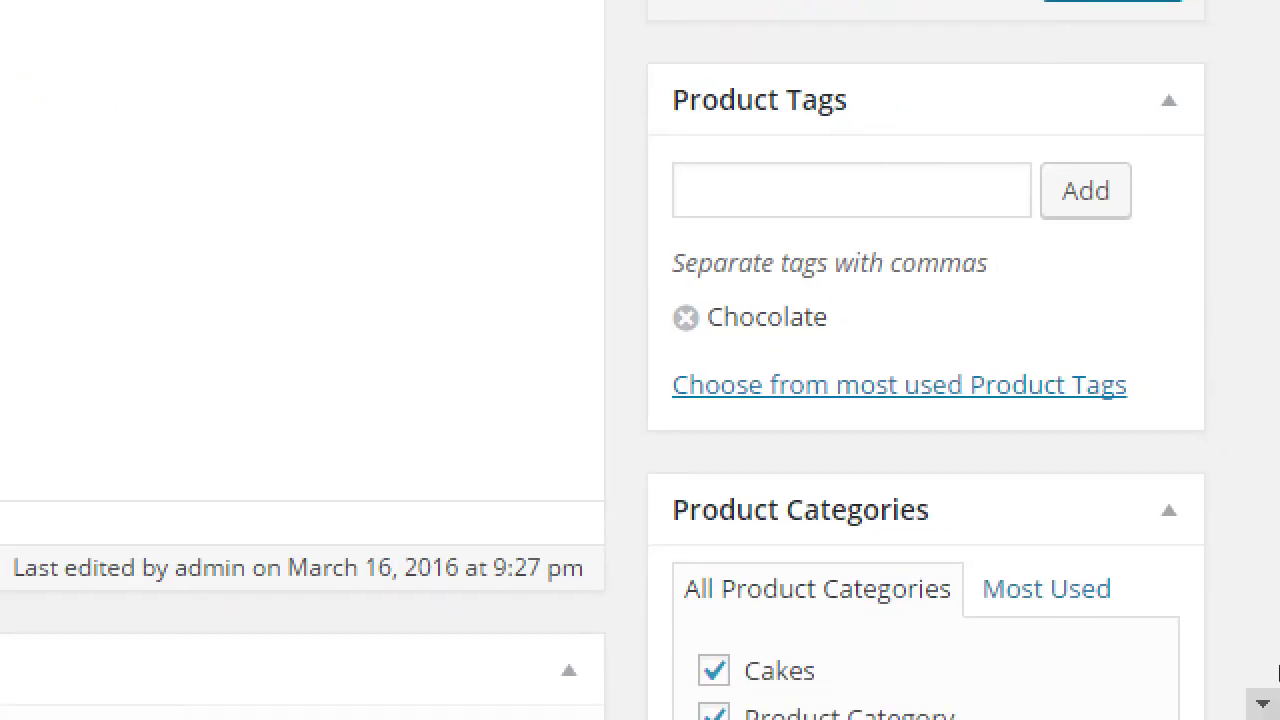
scroll(1205, 612, "down", 7)
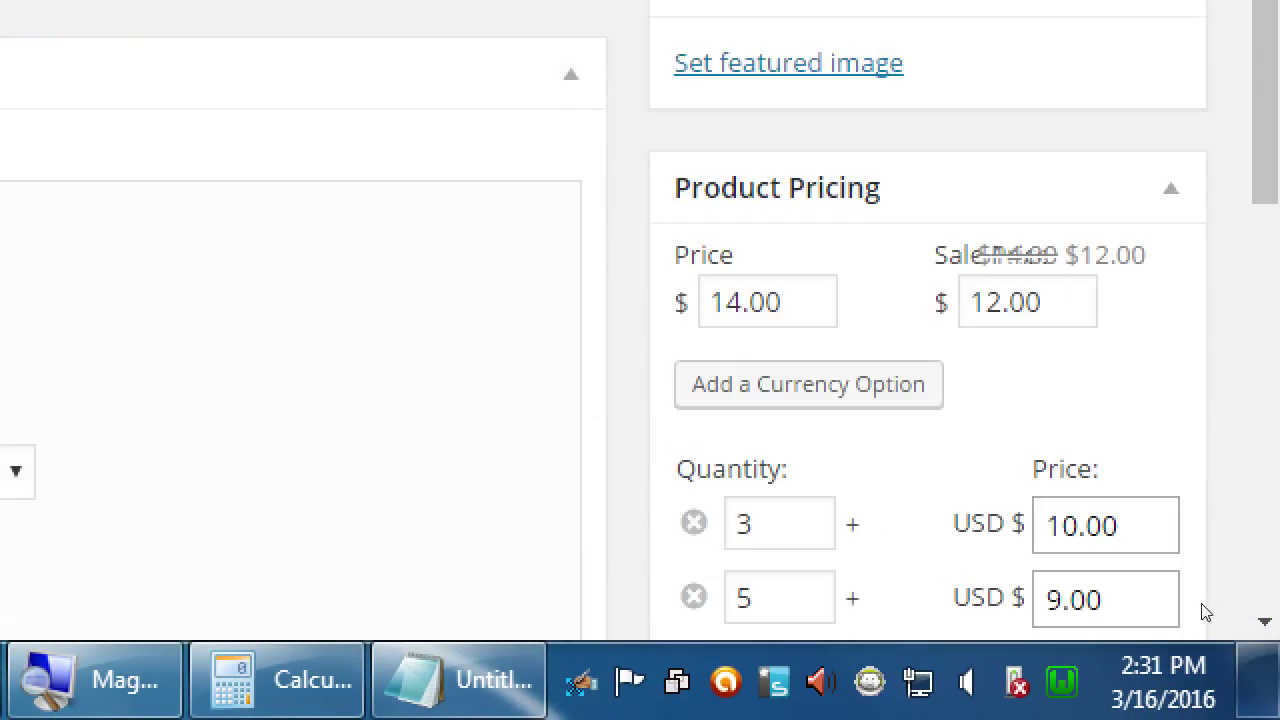
scroll(1205, 612, "down", 5)
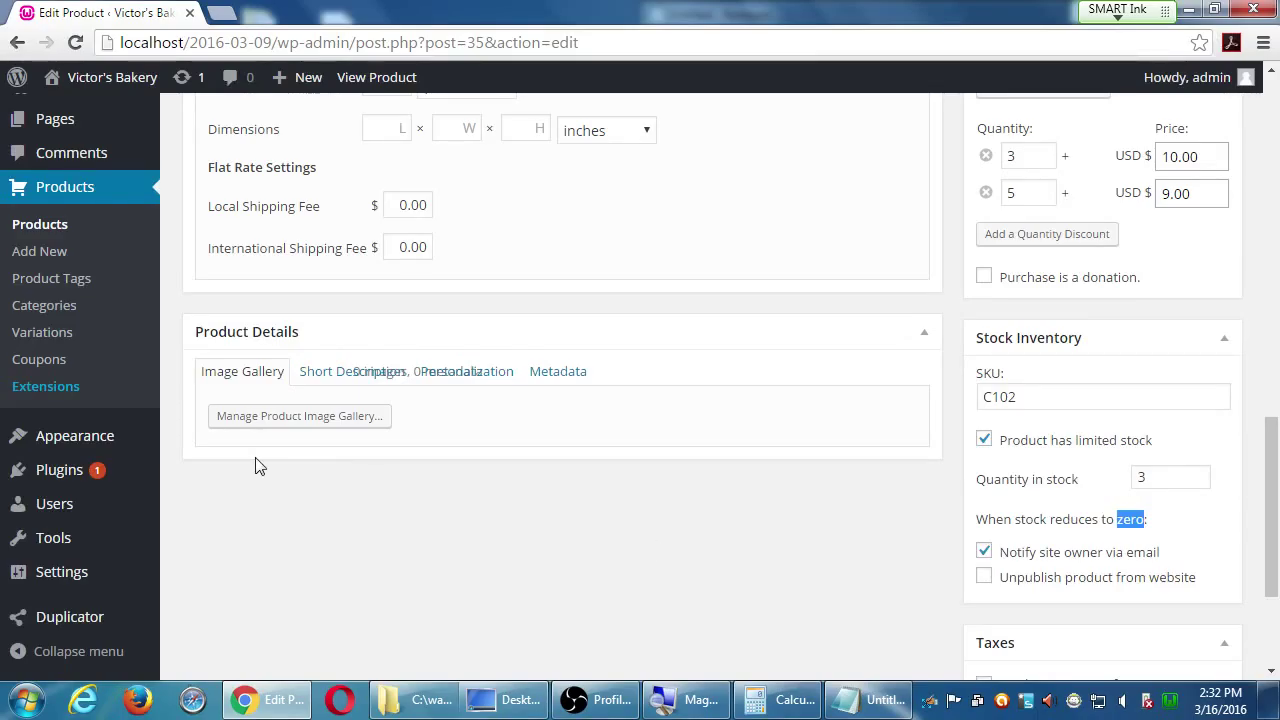
Step: Open the theme editor in a separate tab, look through the Twenty Fifteen stylesheet, and return to the cake's editing page
mouse_move(143, 458)
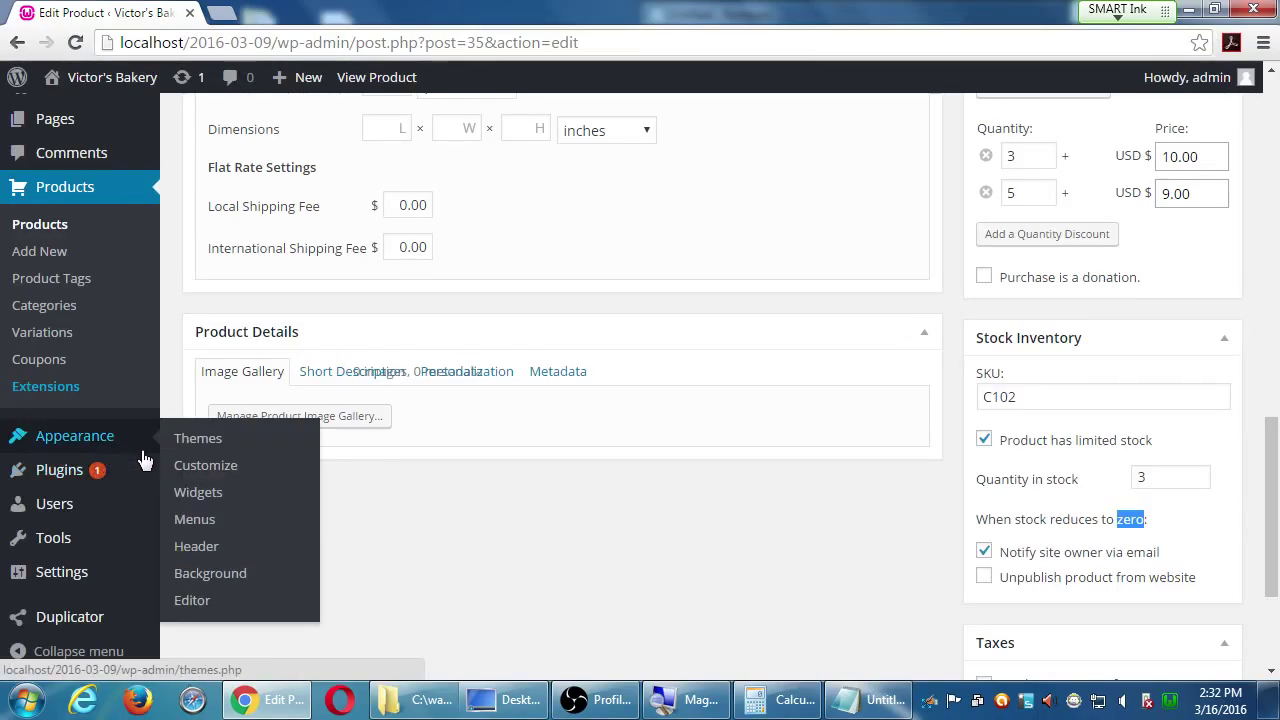
middle_click(190, 601)
left_click(300, 12)
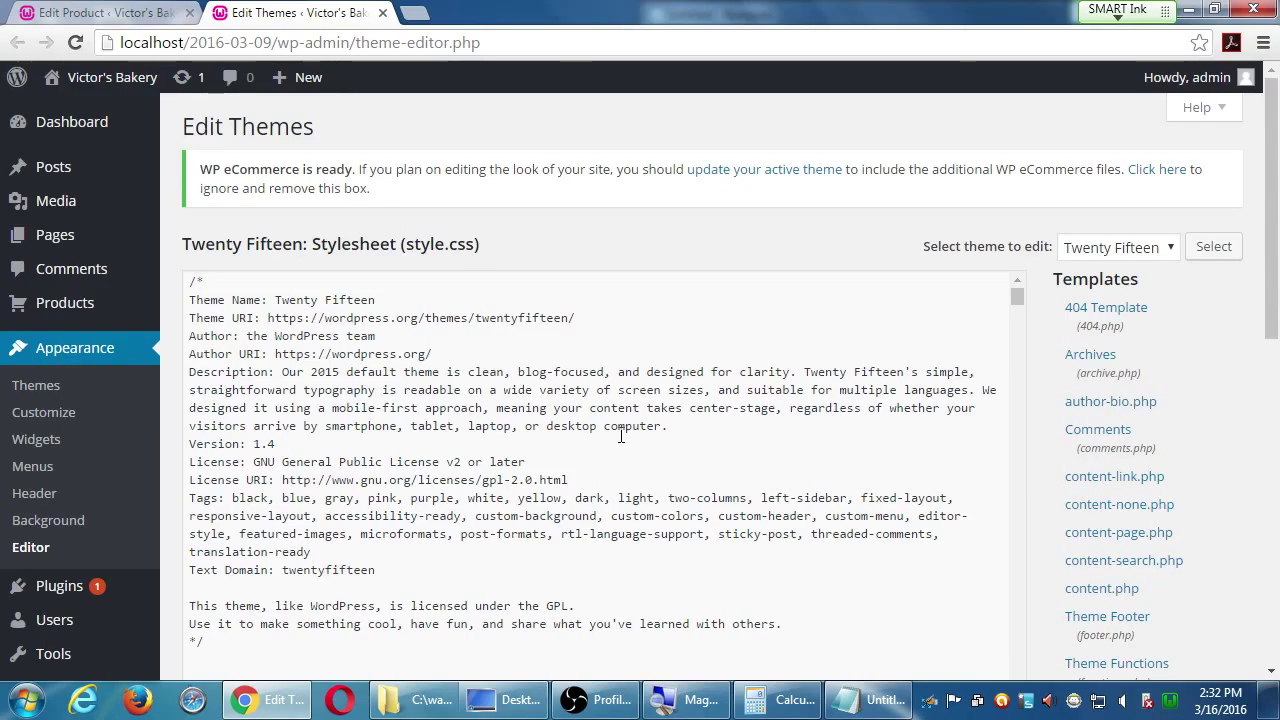
scroll(621, 435, "down", 15)
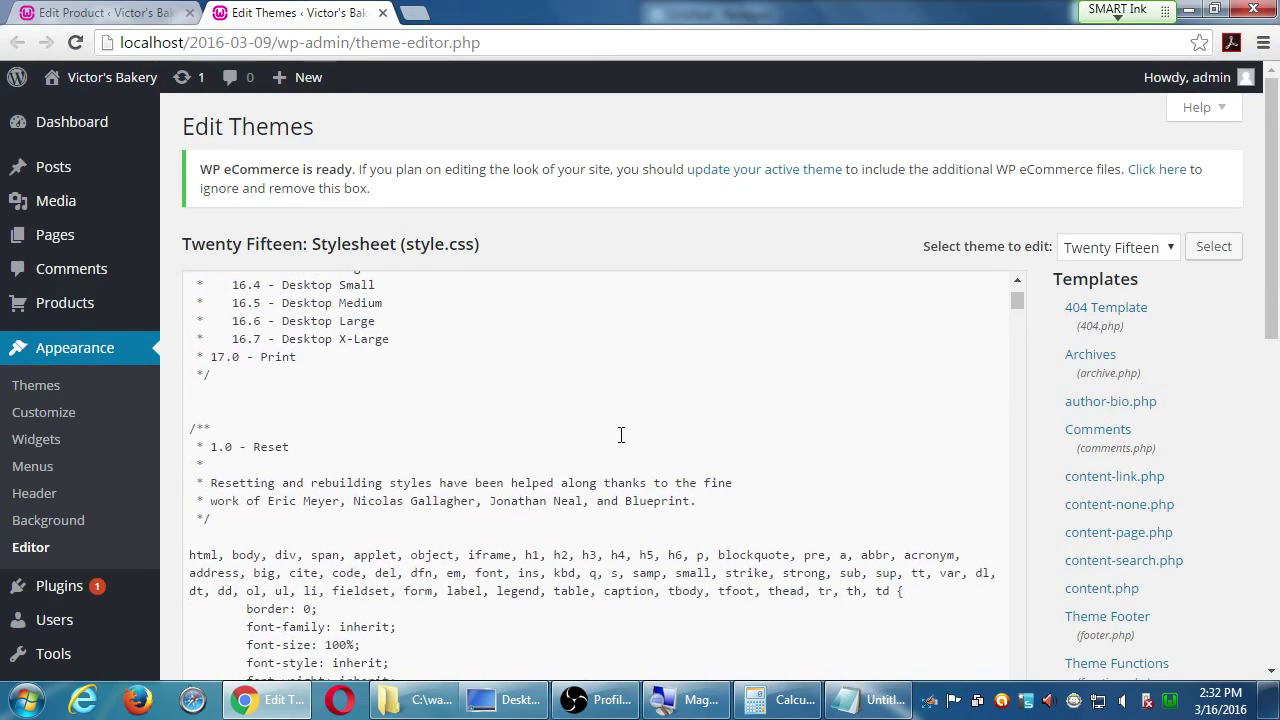
scroll(621, 435, "down", 3)
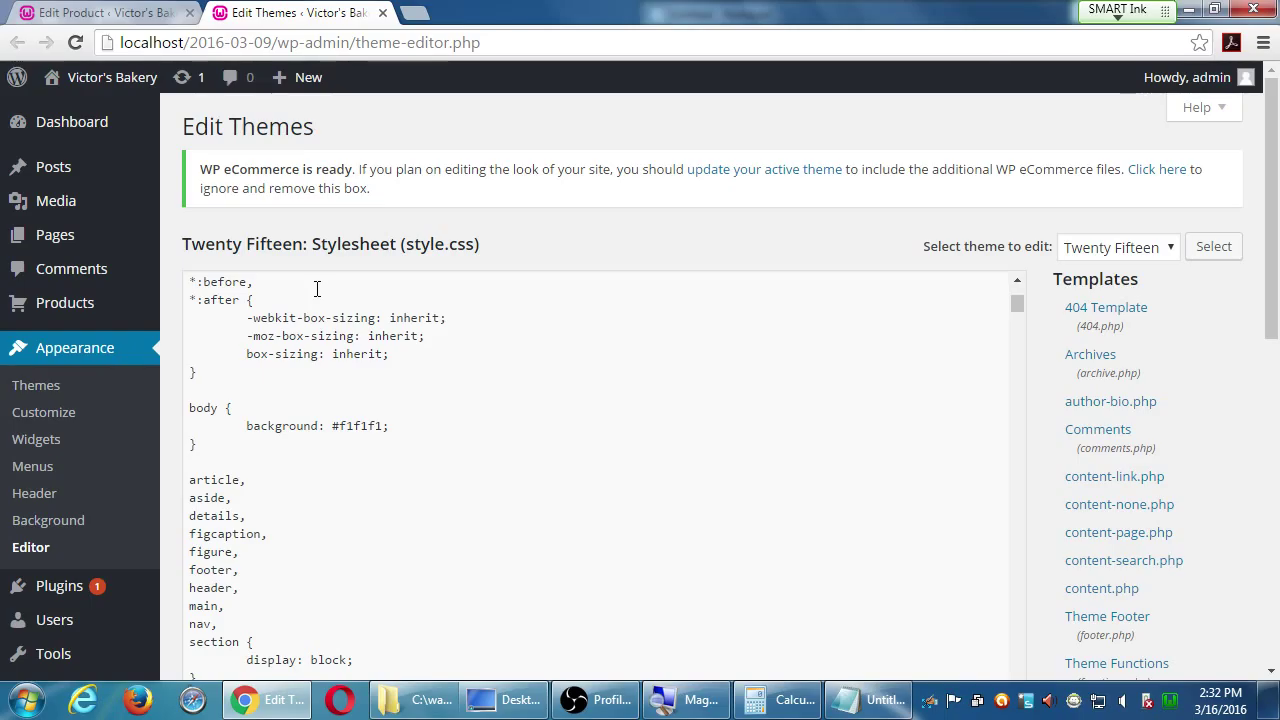
left_click(160, 10)
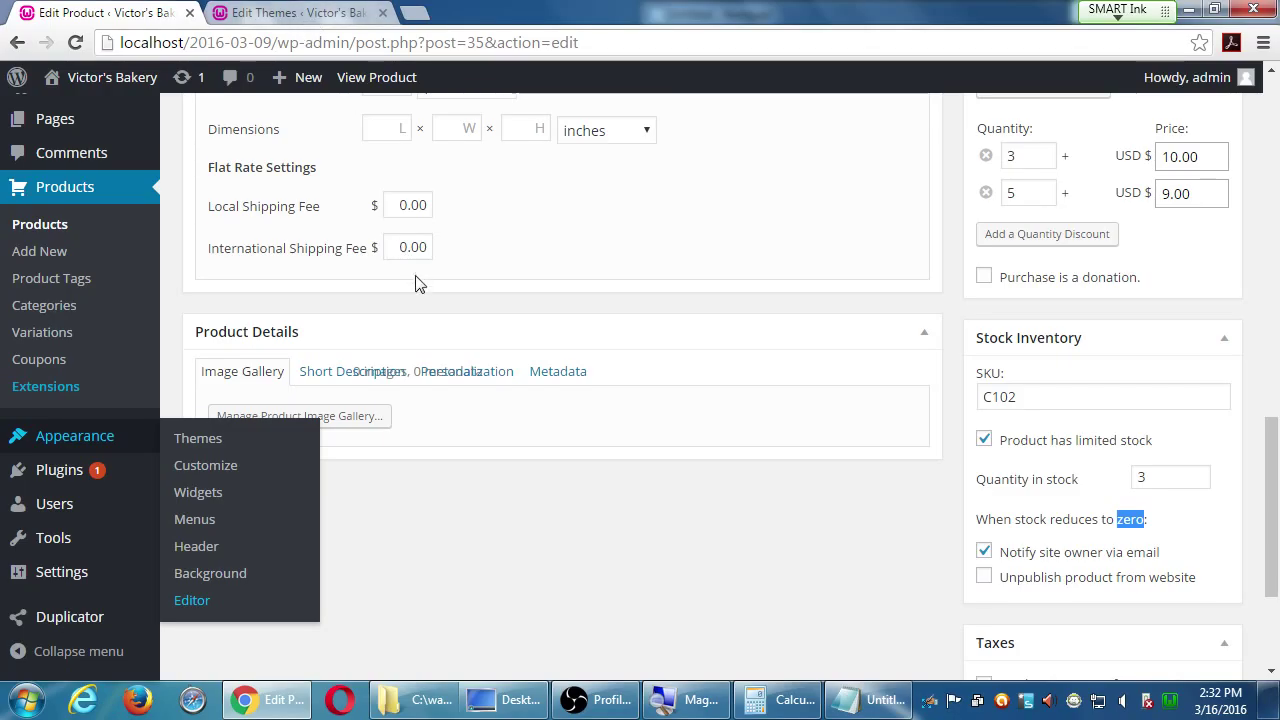
left_click(867, 563)
Step: Enter a taxable amount of 2.50 in the cake's tax settings and clear it again
scroll(867, 563, "down", 3)
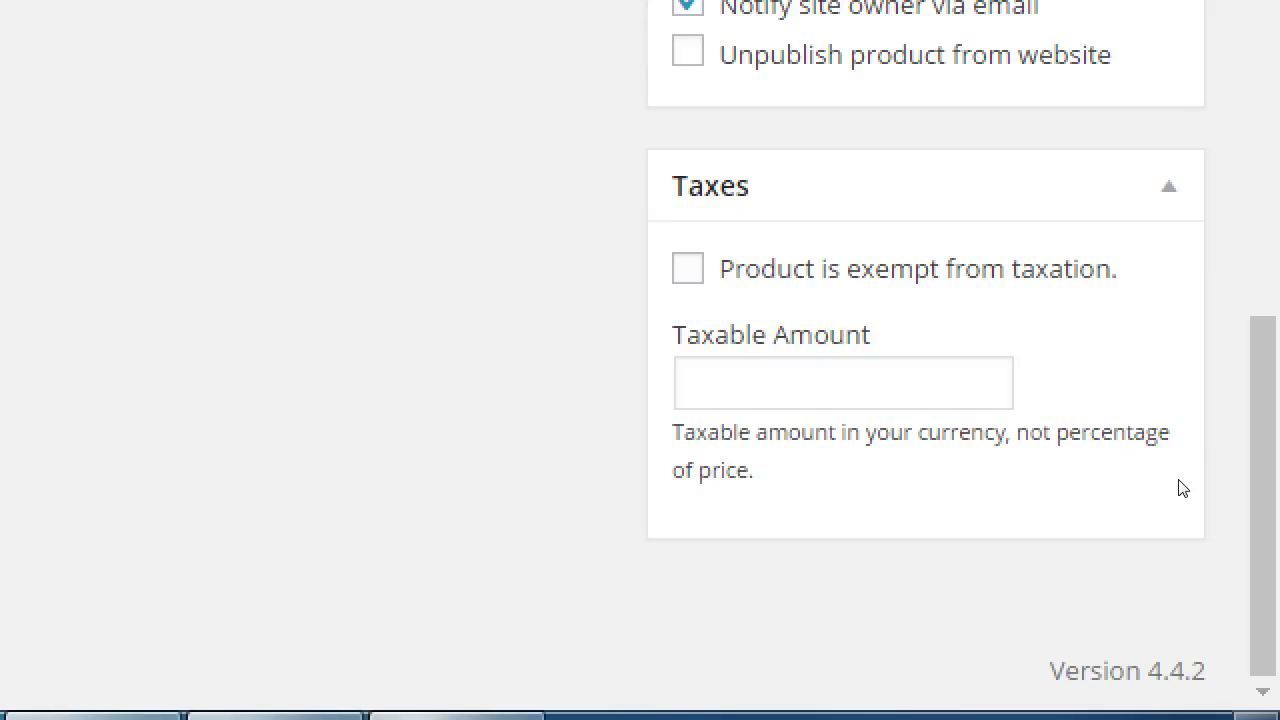
key("Tab")
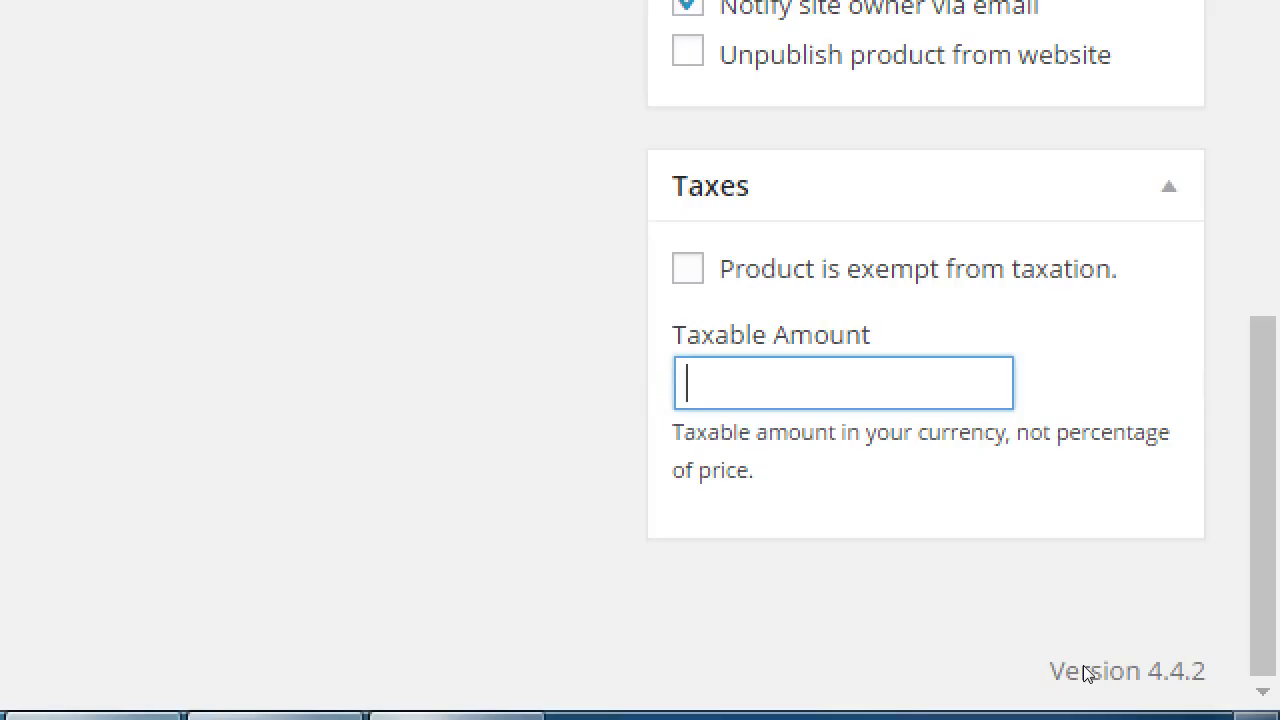
type("2.50")
key("BackSpace")
key("BackSpace")
key("BackSpace")
key("BackSpace")
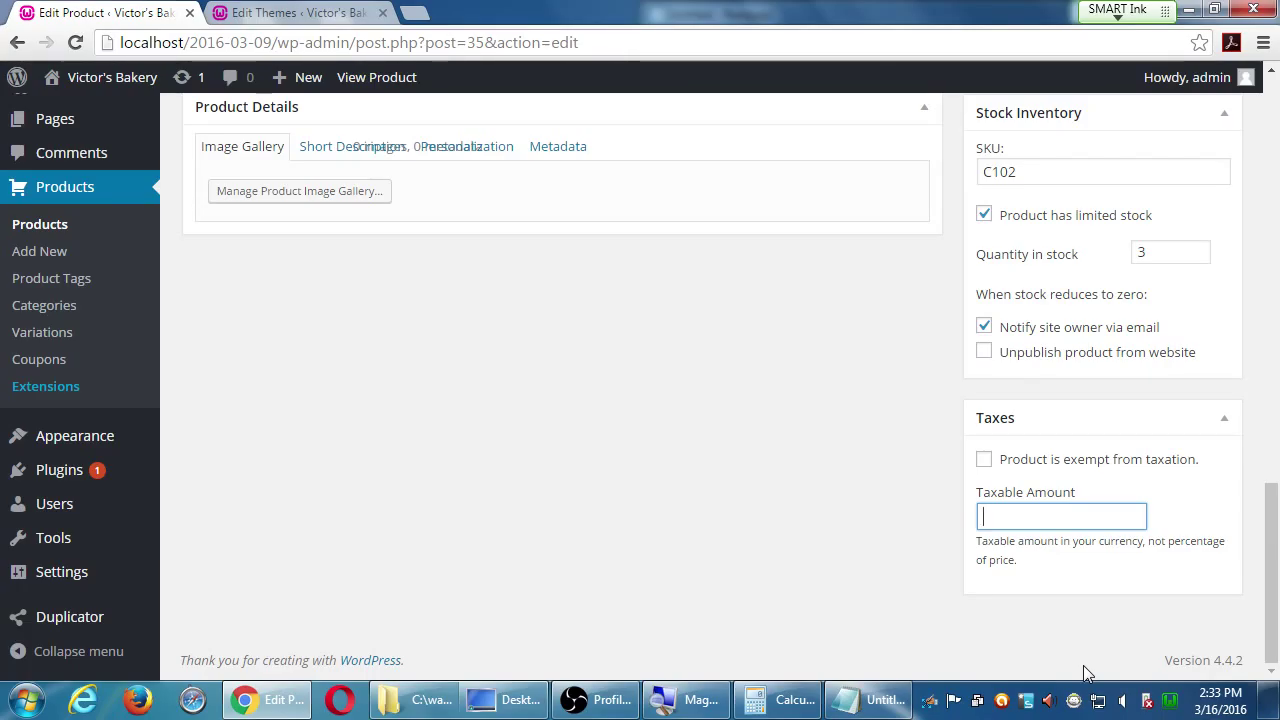
Step: Review the cake's editing page from the tax settings through the variations section up to the title and publishing options
scroll(703, 531, "up", 1)
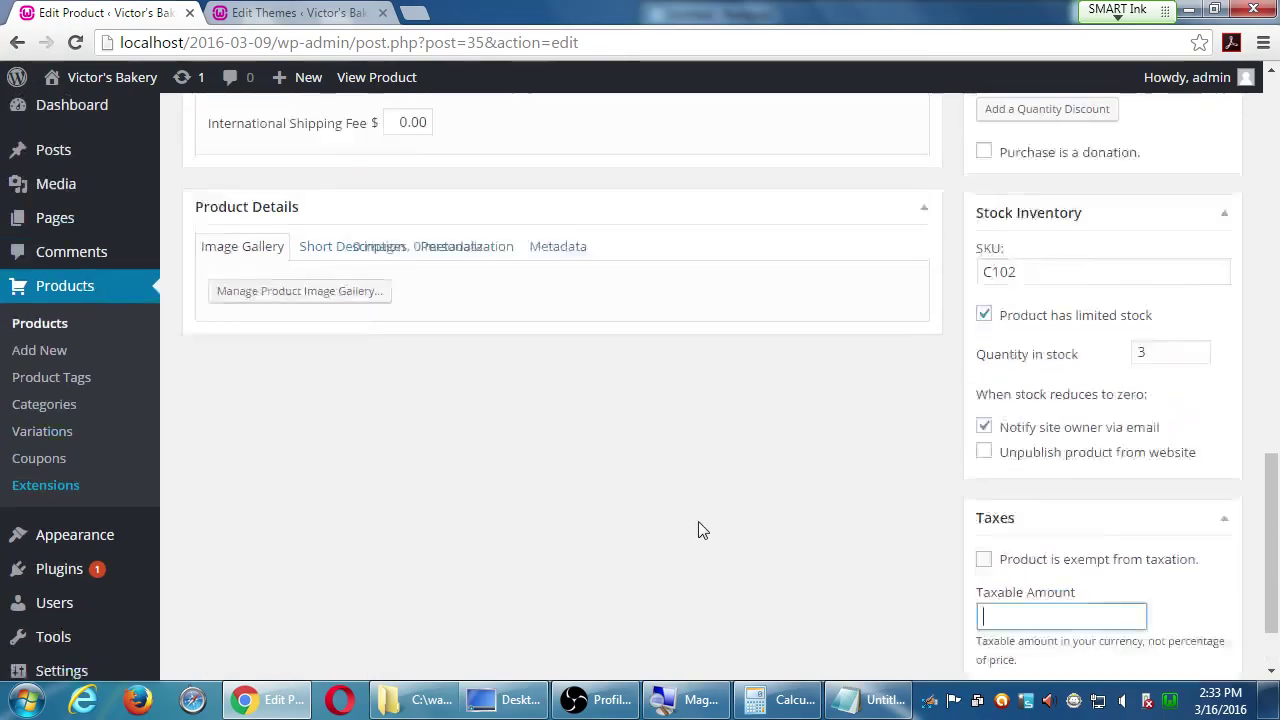
scroll(703, 531, "up", 8)
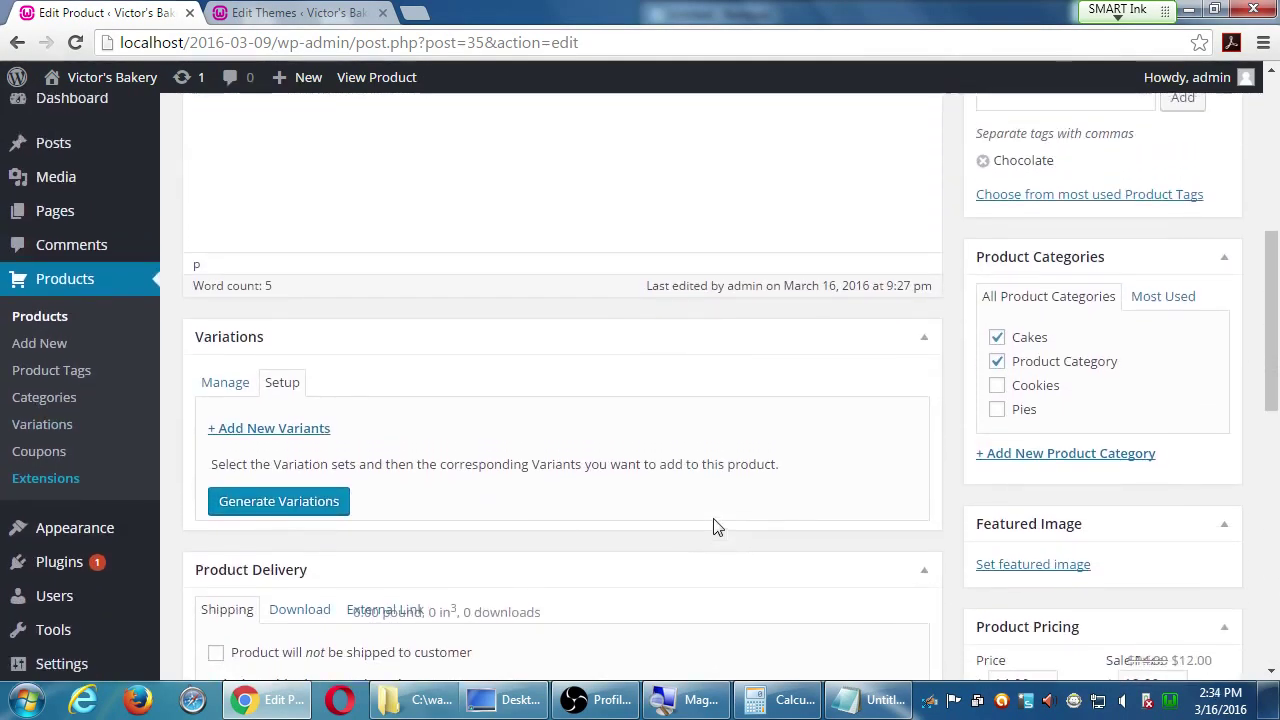
scroll(714, 527, "up", 2)
scroll(714, 520, "down", 1)
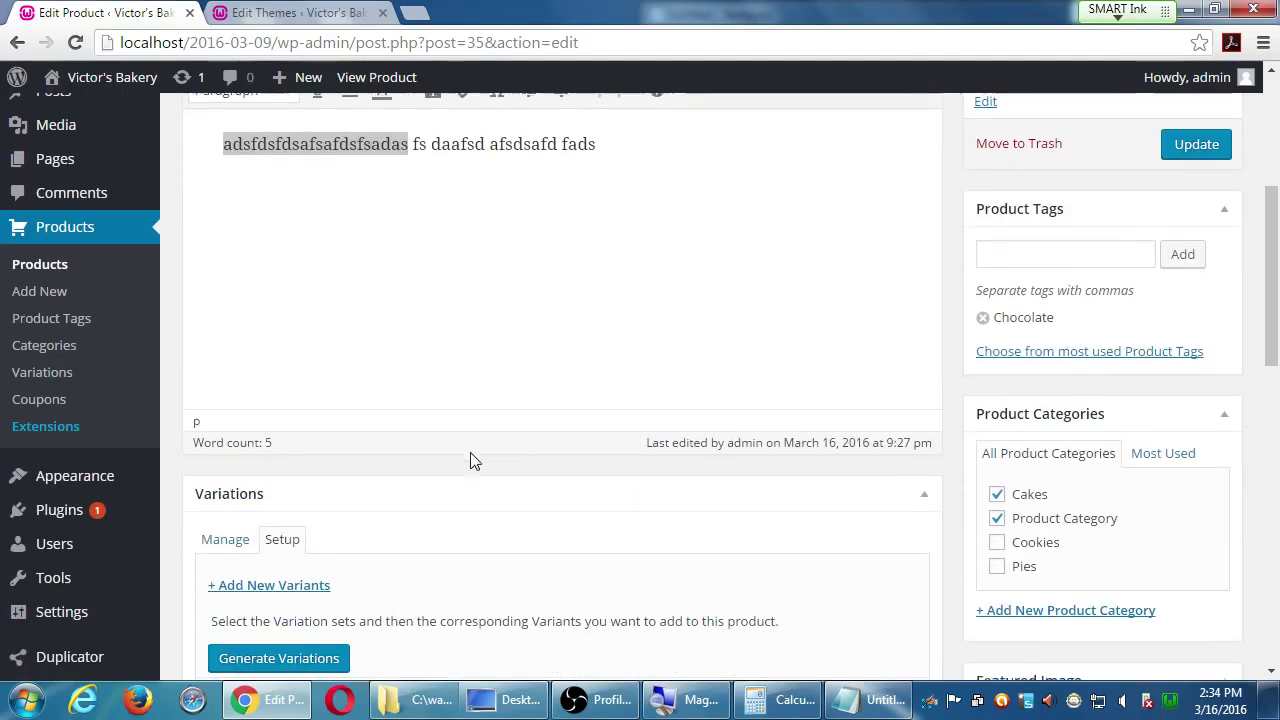
scroll(470, 458, "down", 2)
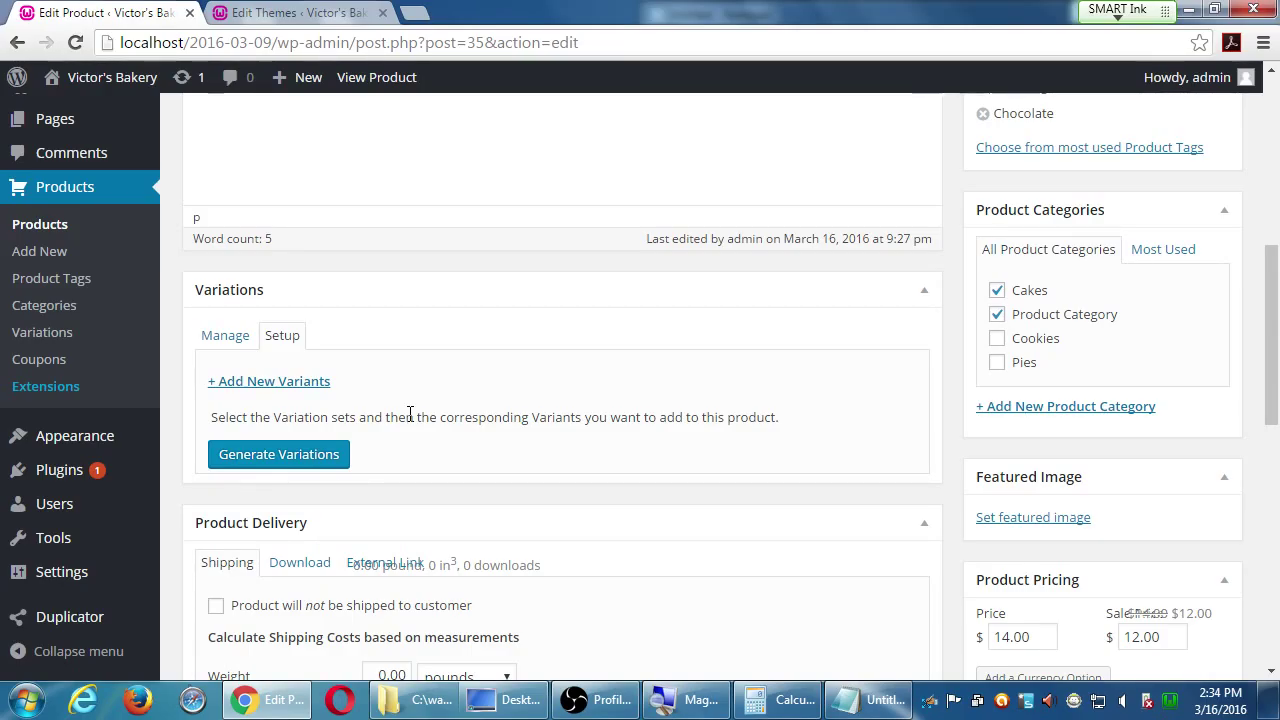
scroll(410, 413, "up", 5)
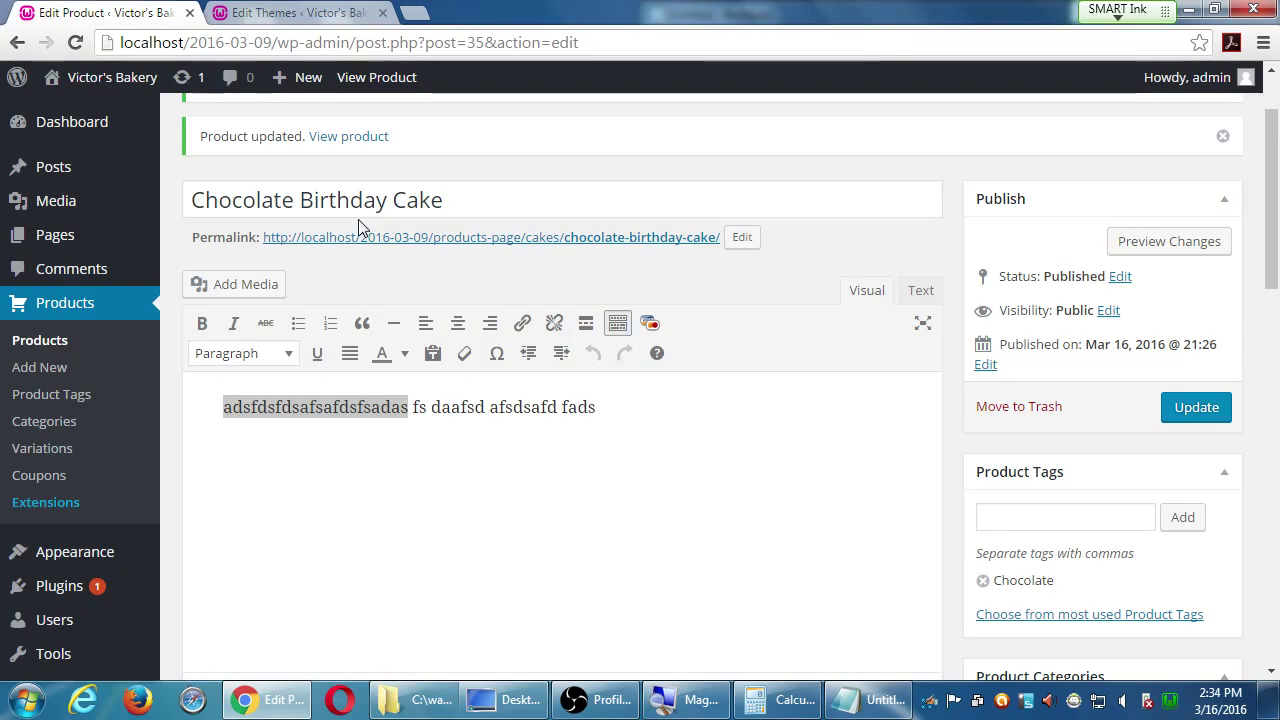
scroll(894, 320, "down", 4)
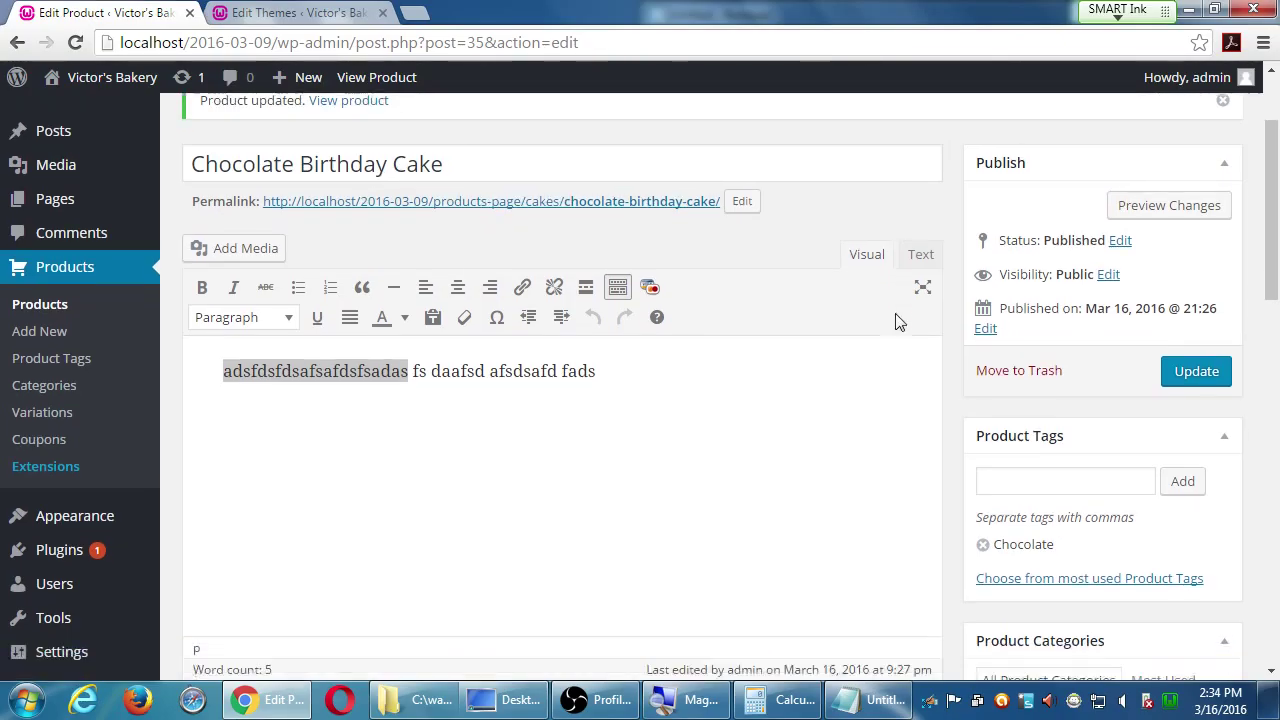
Step: Try the option for not shipping the cake to the customer, clear it, and set the shipping weight to 5 pounds
scroll(855, 325, "down", 3)
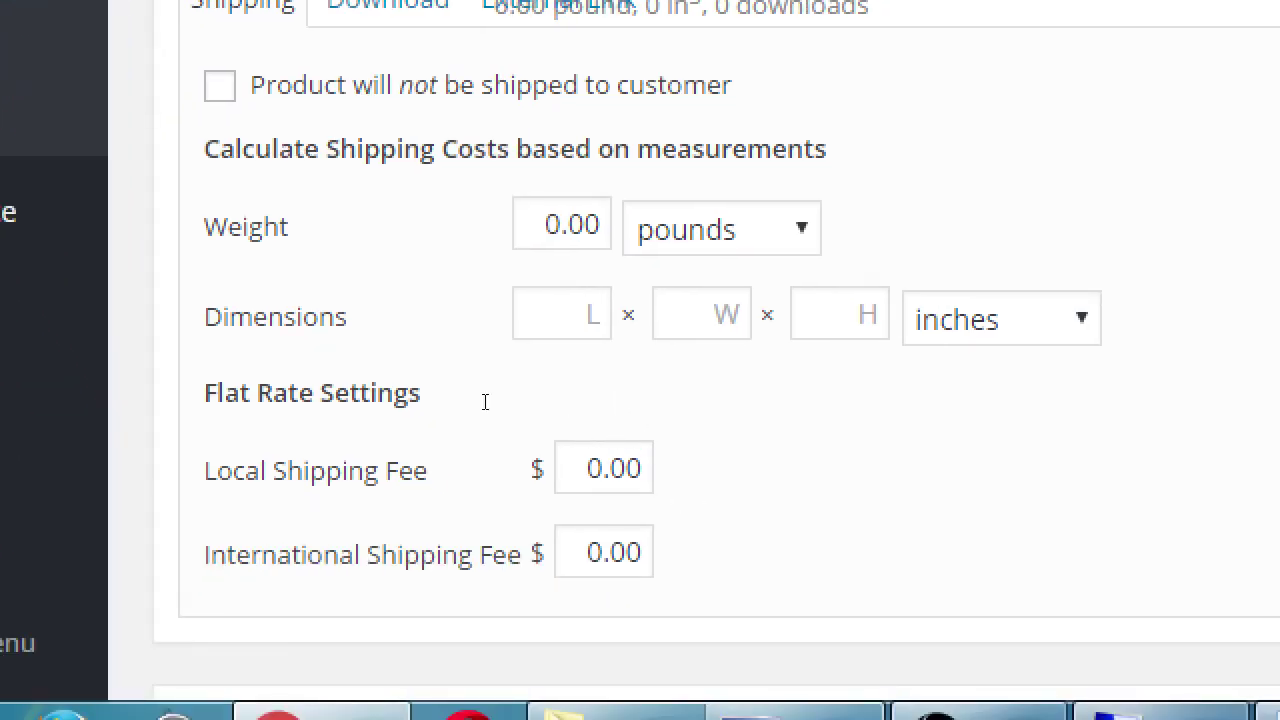
scroll(488, 404, "up", 1)
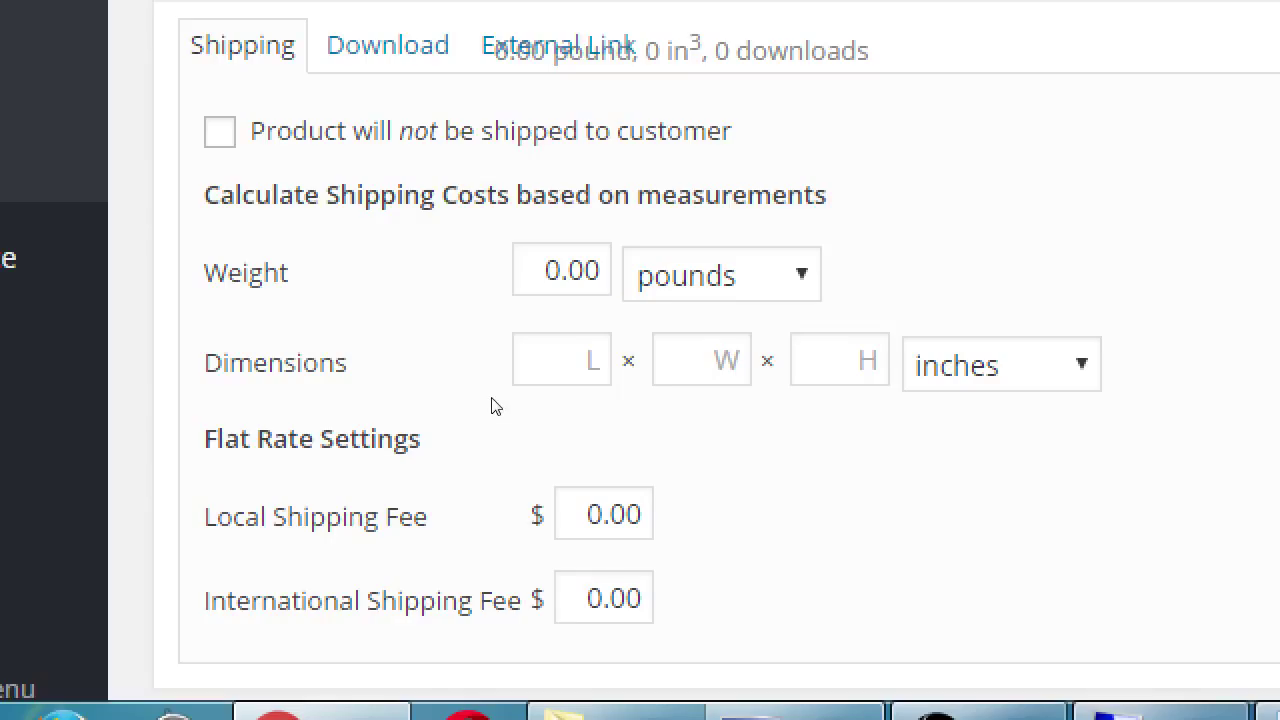
key("space")
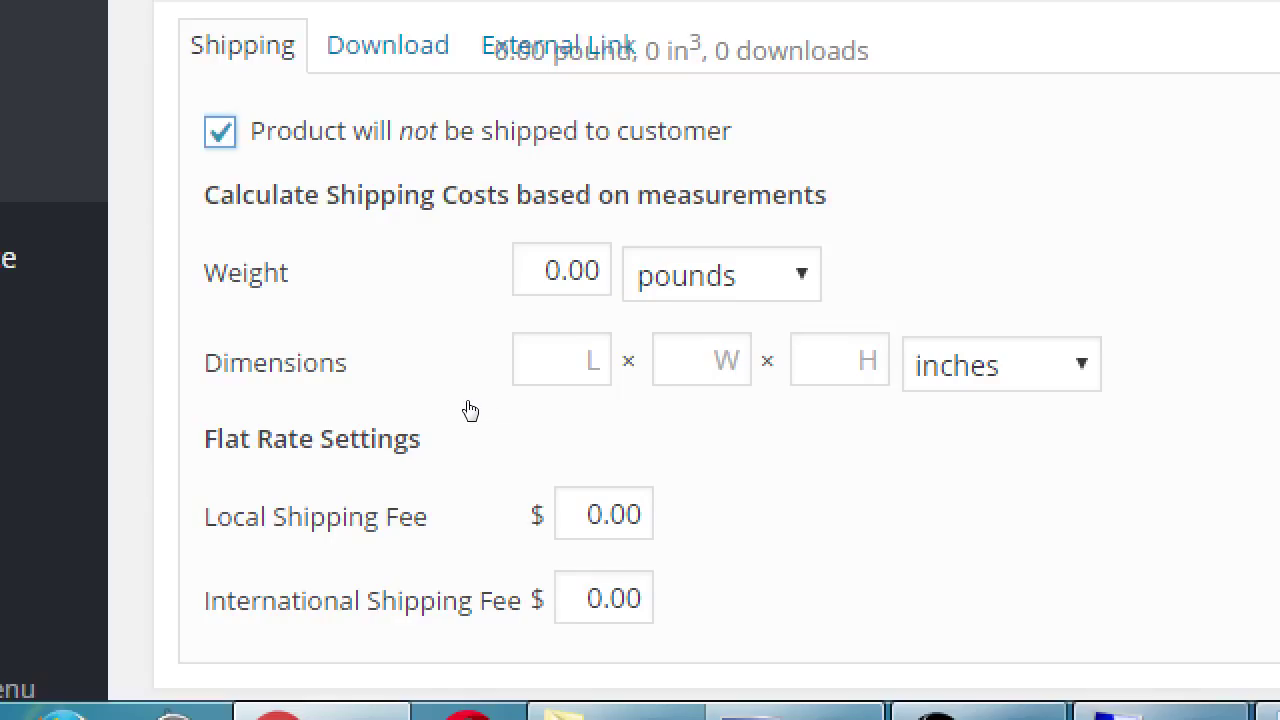
key("space")
key("Tab")
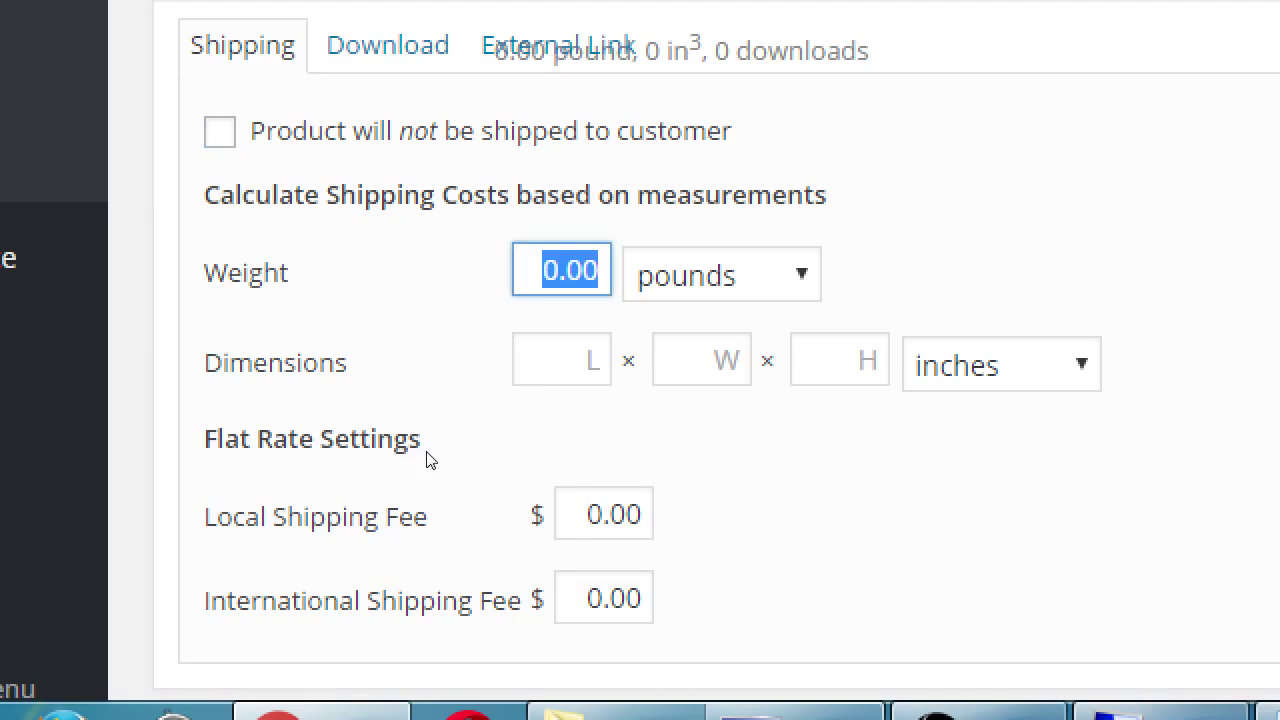
type("5")
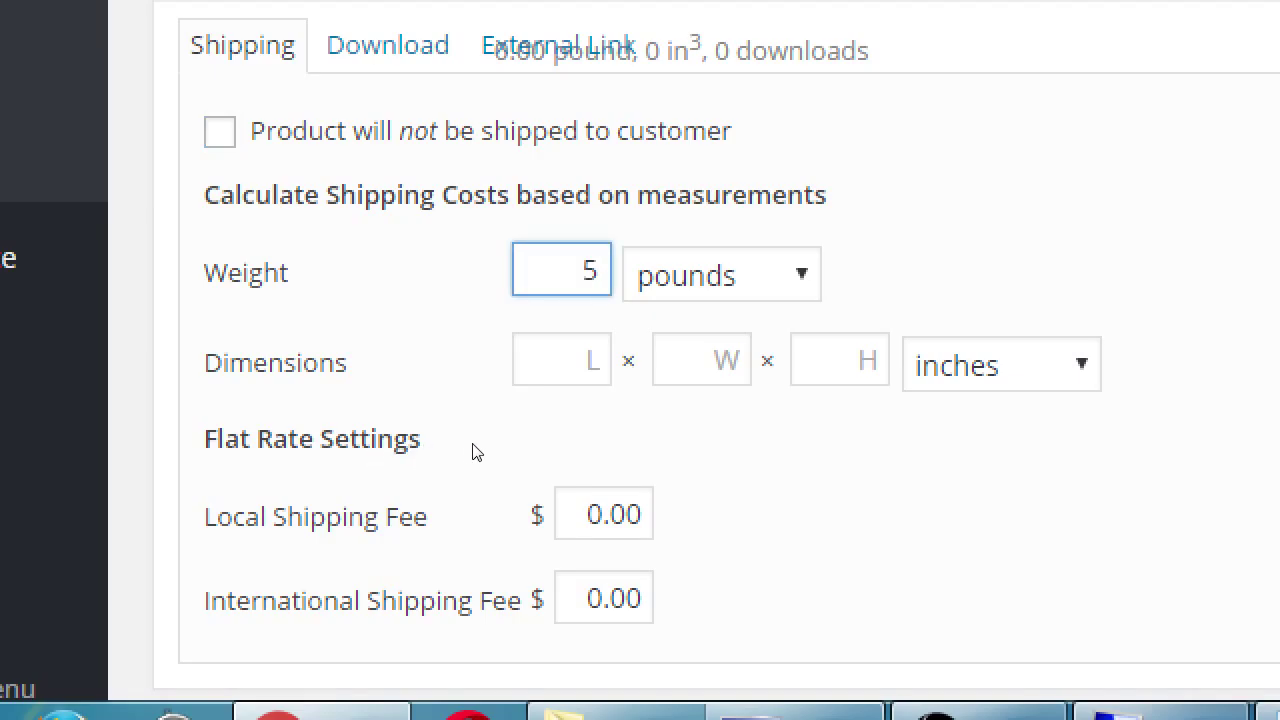
Step: Check the available units for the cake's shipping weight and keep pounds selected
key("Tab")
key("alt+Down")
key("Down")
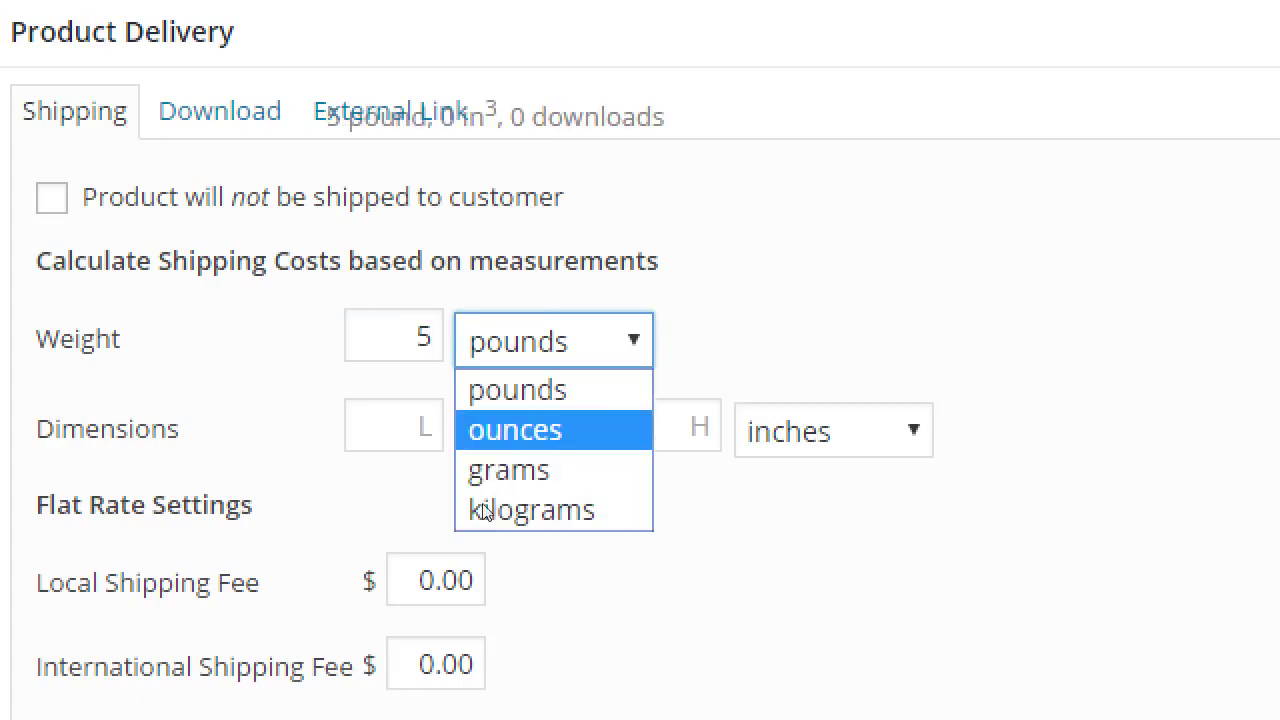
left_click(196, 478)
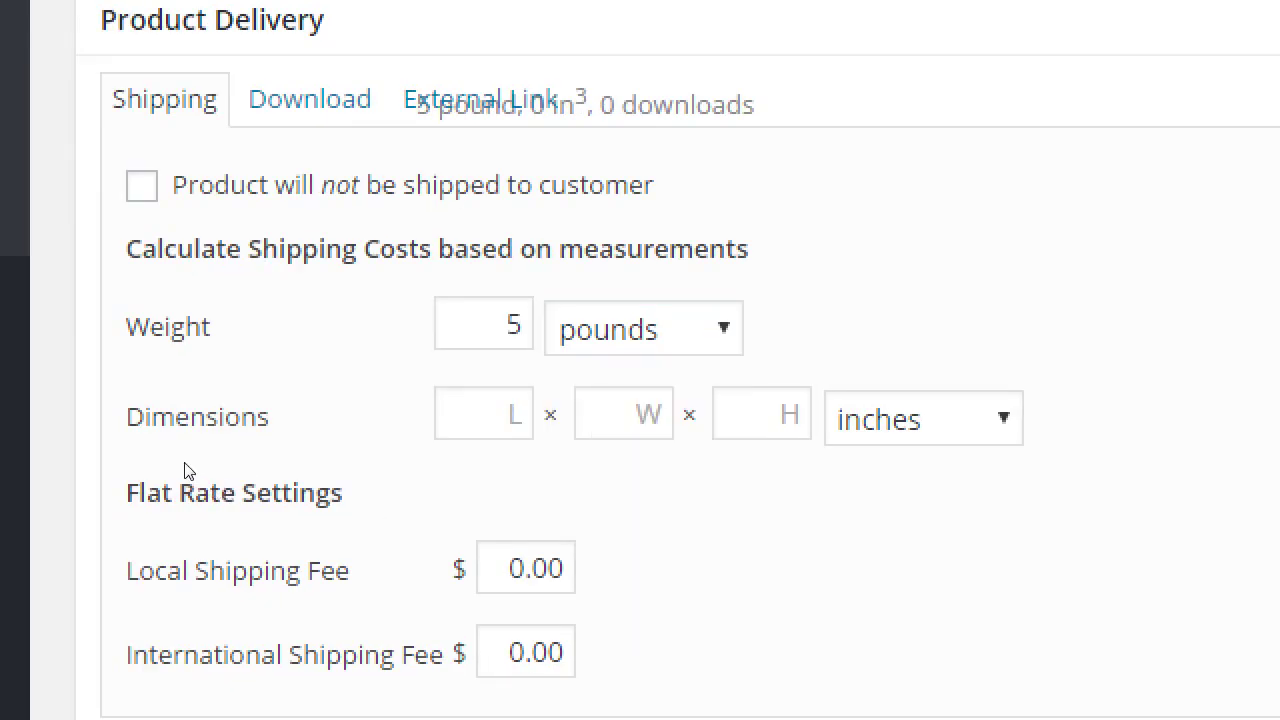
Step: Clear the cake's shipping weight and undo the entries back to 0.00
key("shift+Tab")
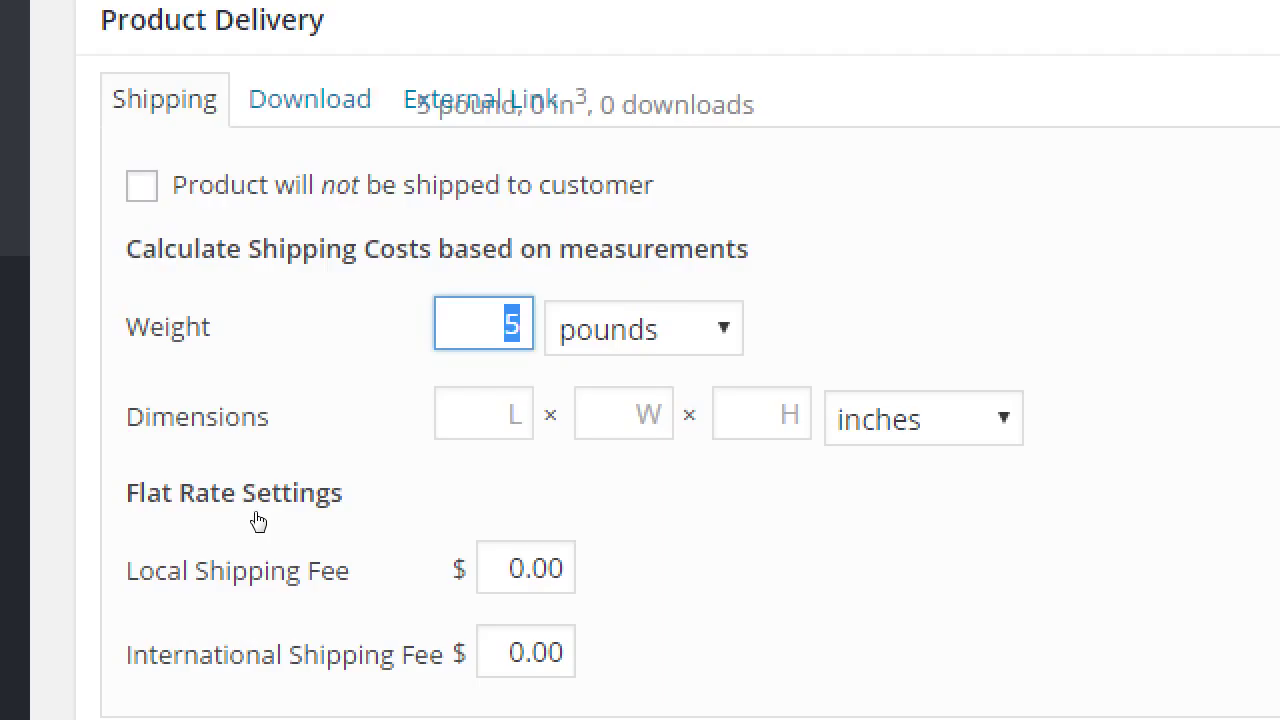
scroll(254, 520, "down", 3)
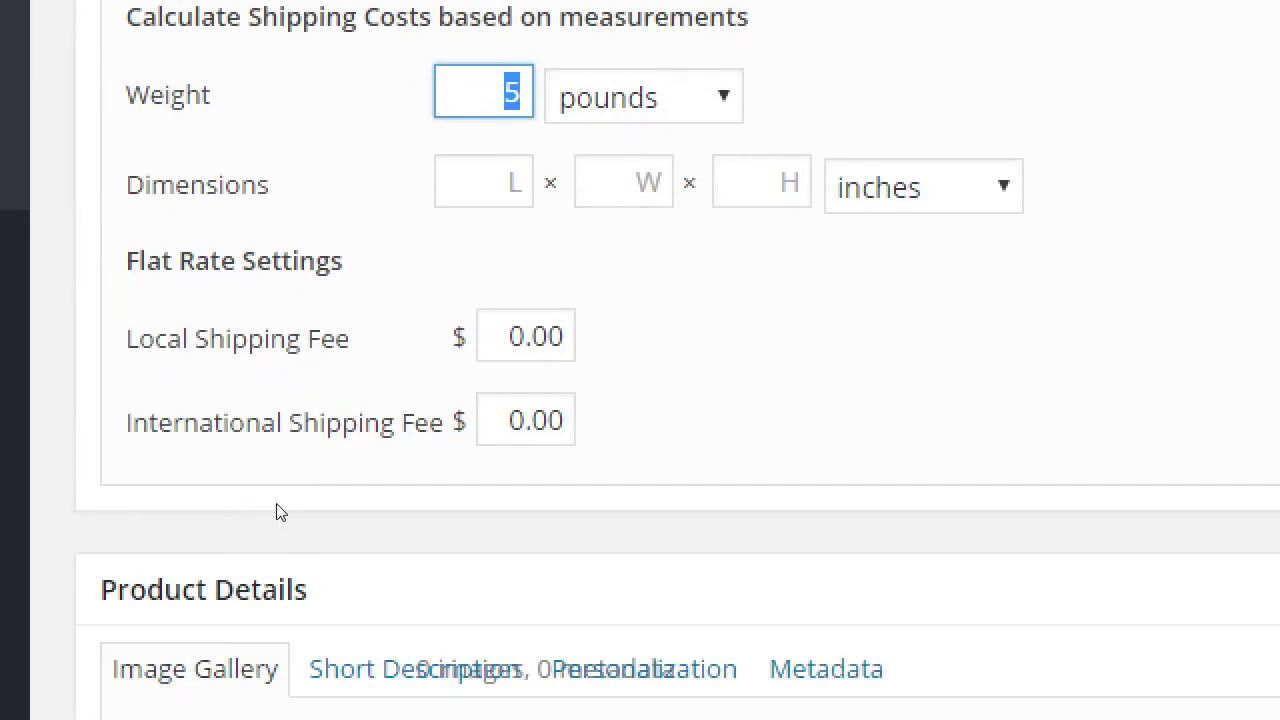
key("BackSpace")
scroll(370, 471, "up", 4)
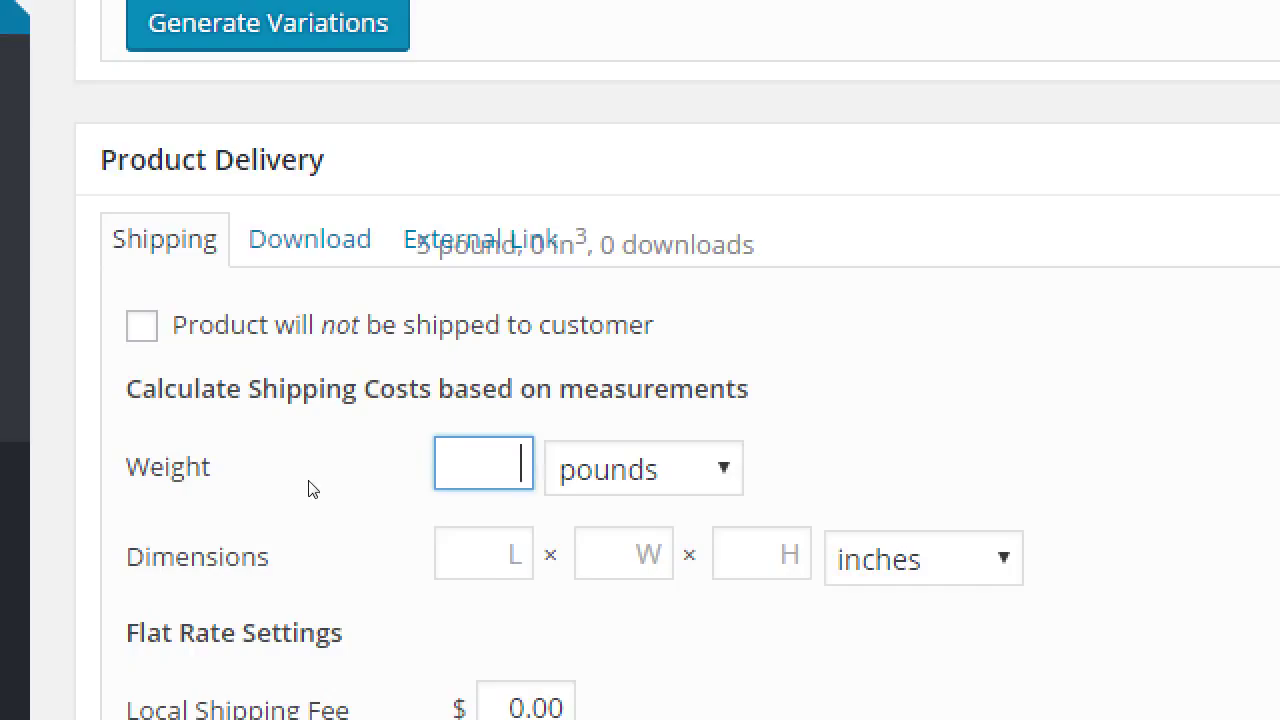
key("ctrl+z")
key("ctrl+z")
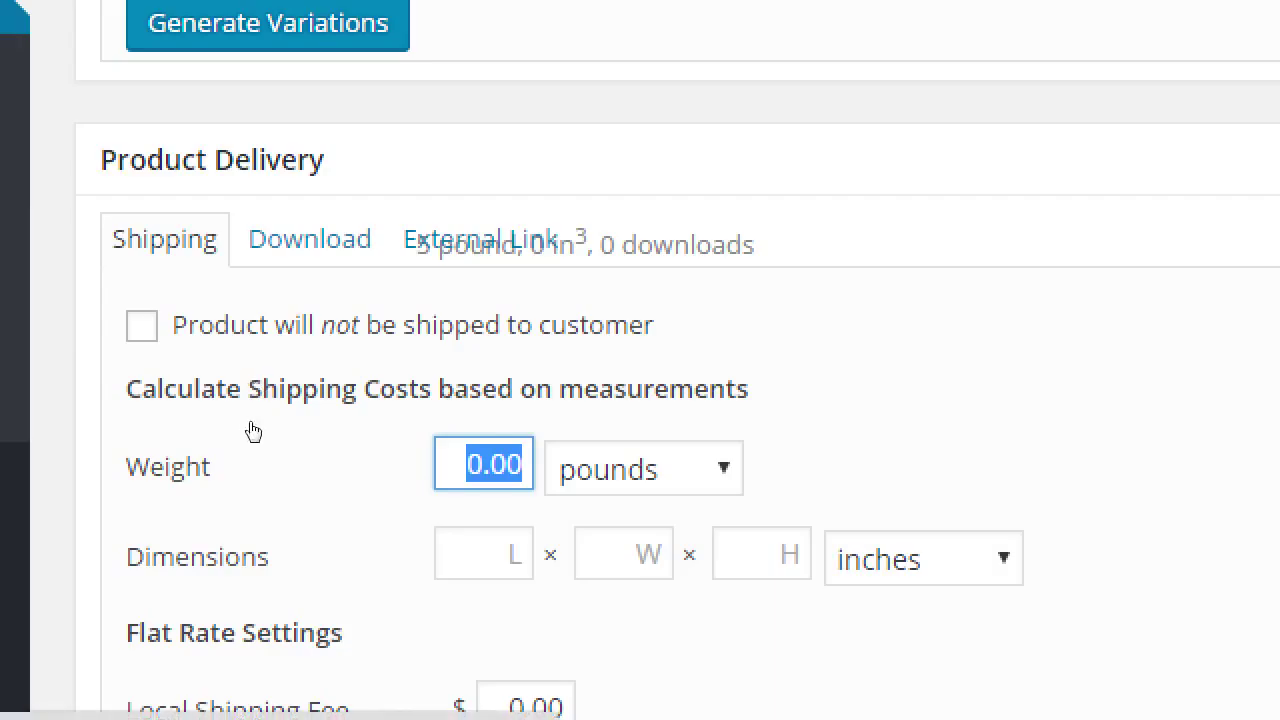
Step: Look through the cake's download and external link delivery settings
key("shift+Tab")
key("shift+Tab")
key("Right")
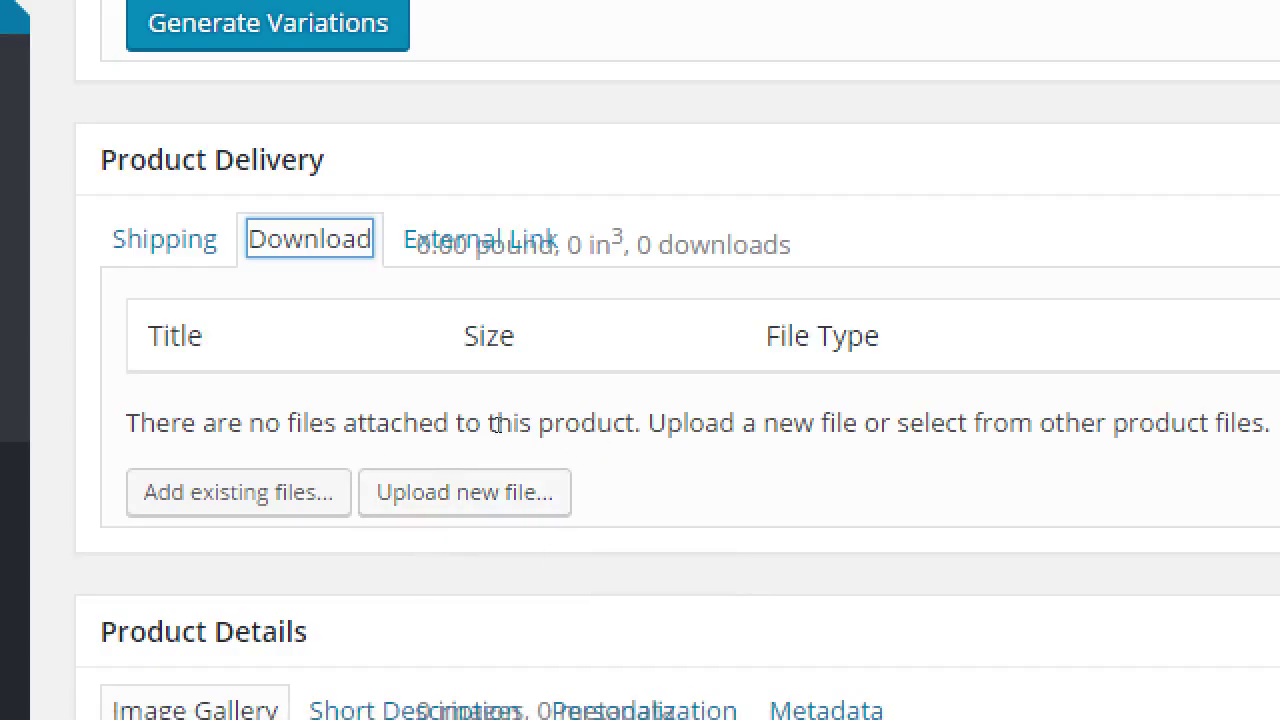
left_click_drag(690, 245, 413, 433)
left_click(391, 443)
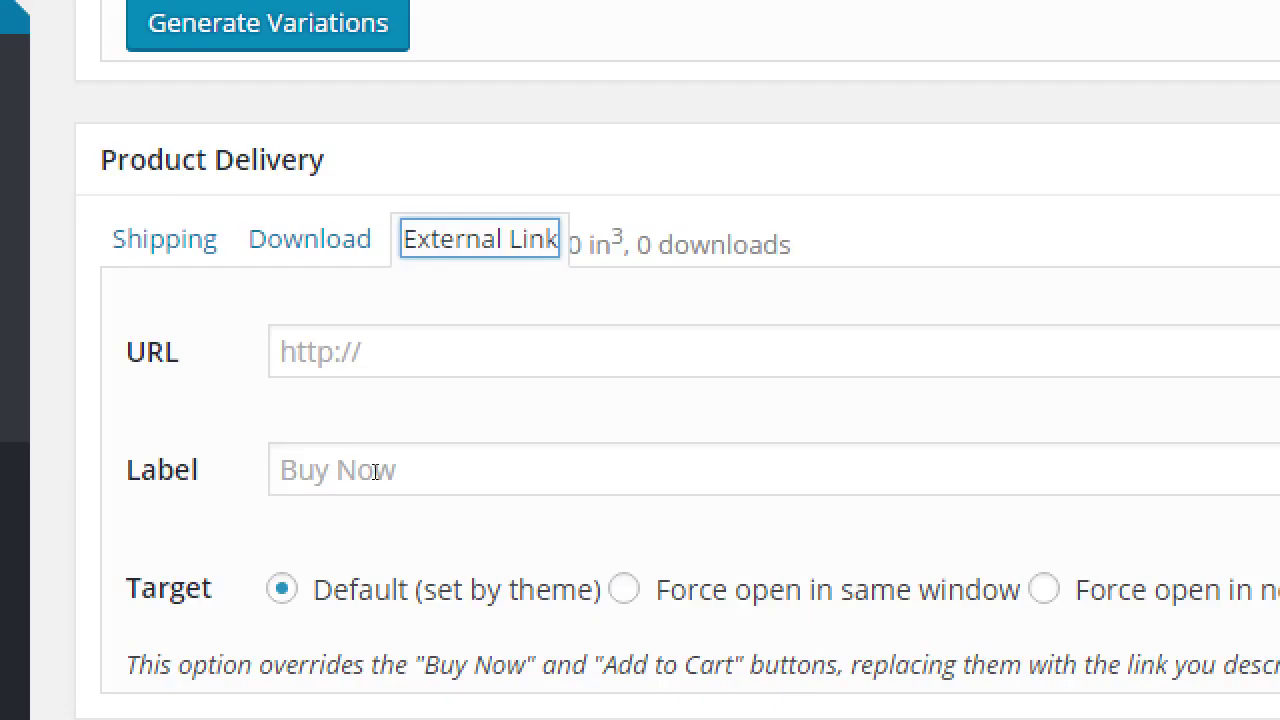
key("shift+Tab")
key("Return")
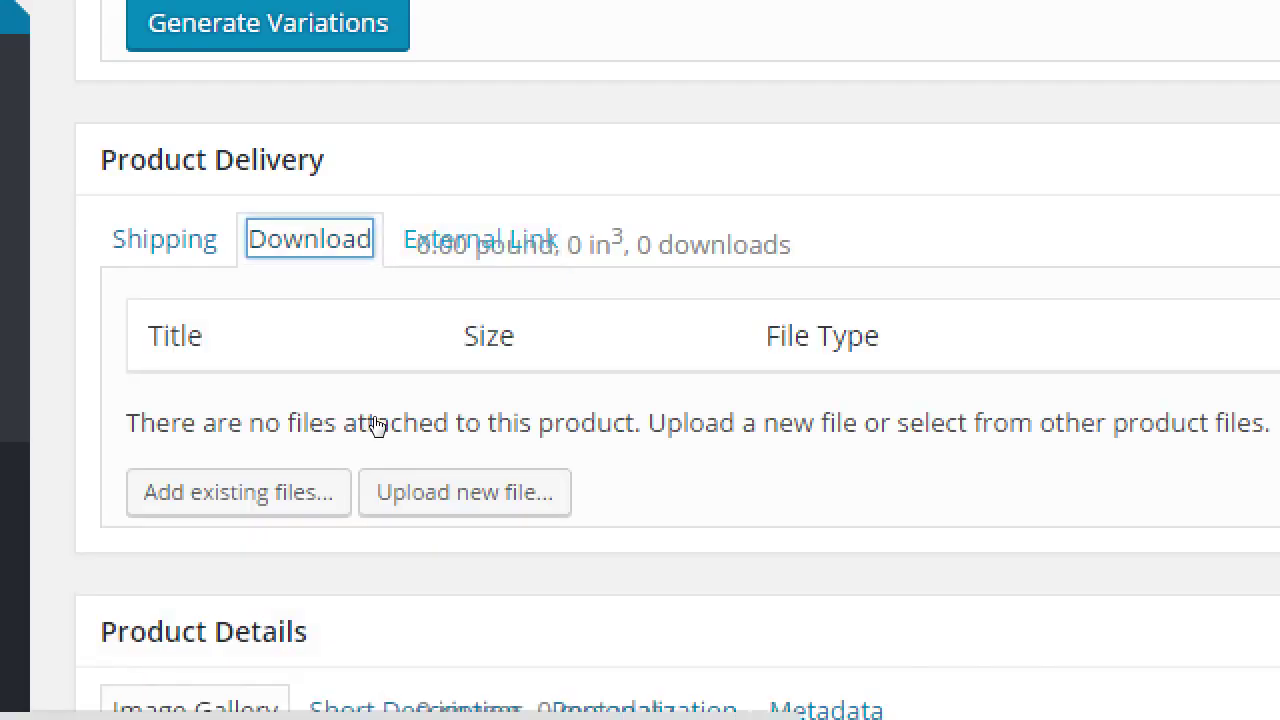
key("Tab")
key("Return")
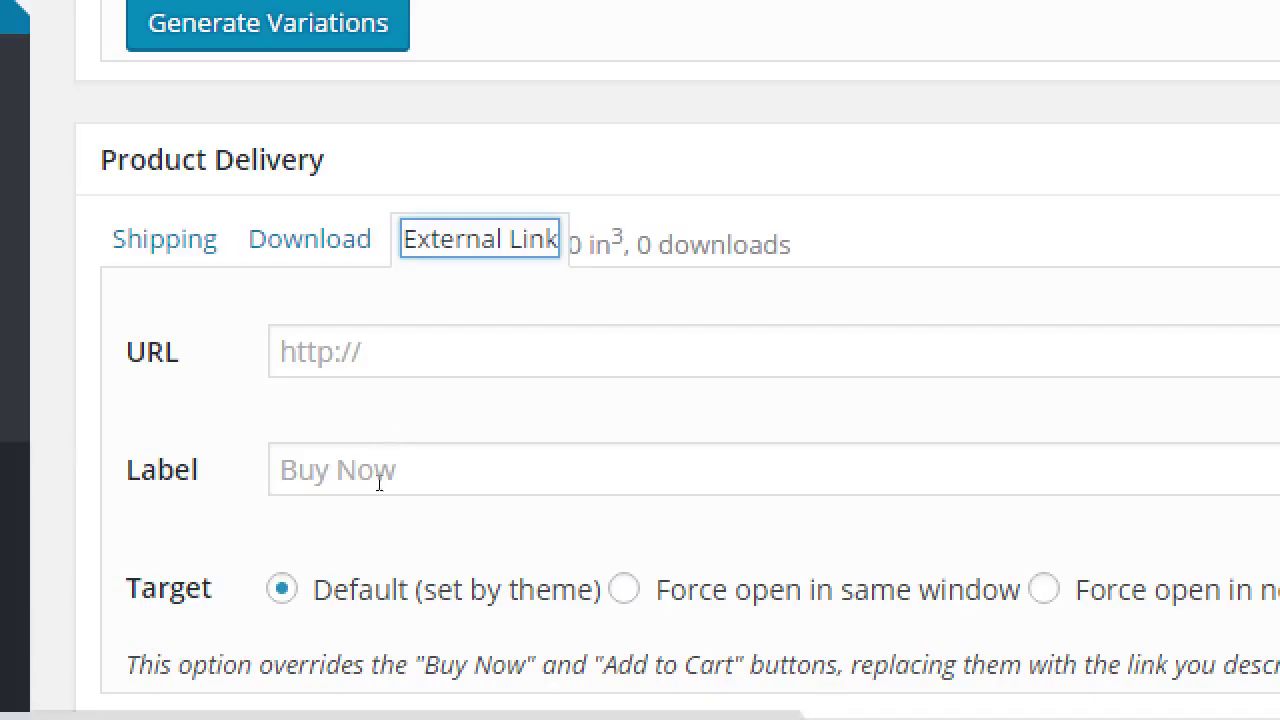
key("Tab")
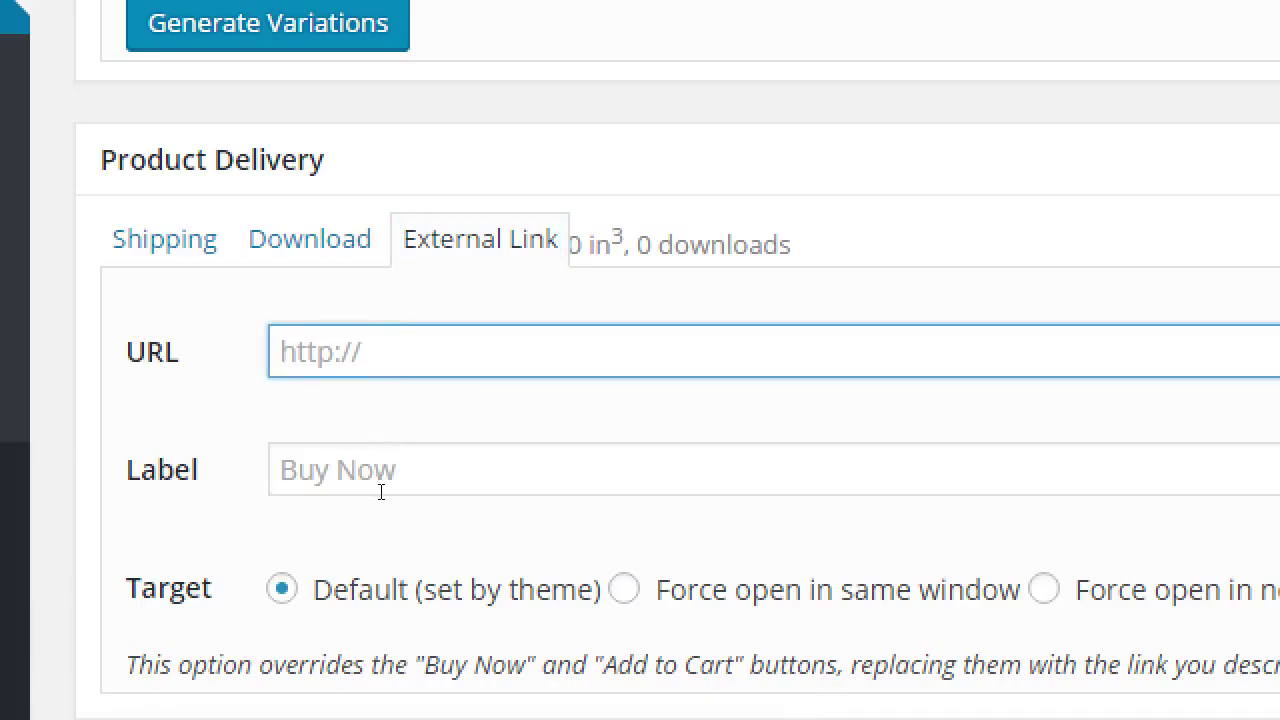
type("http://amazon.com/")
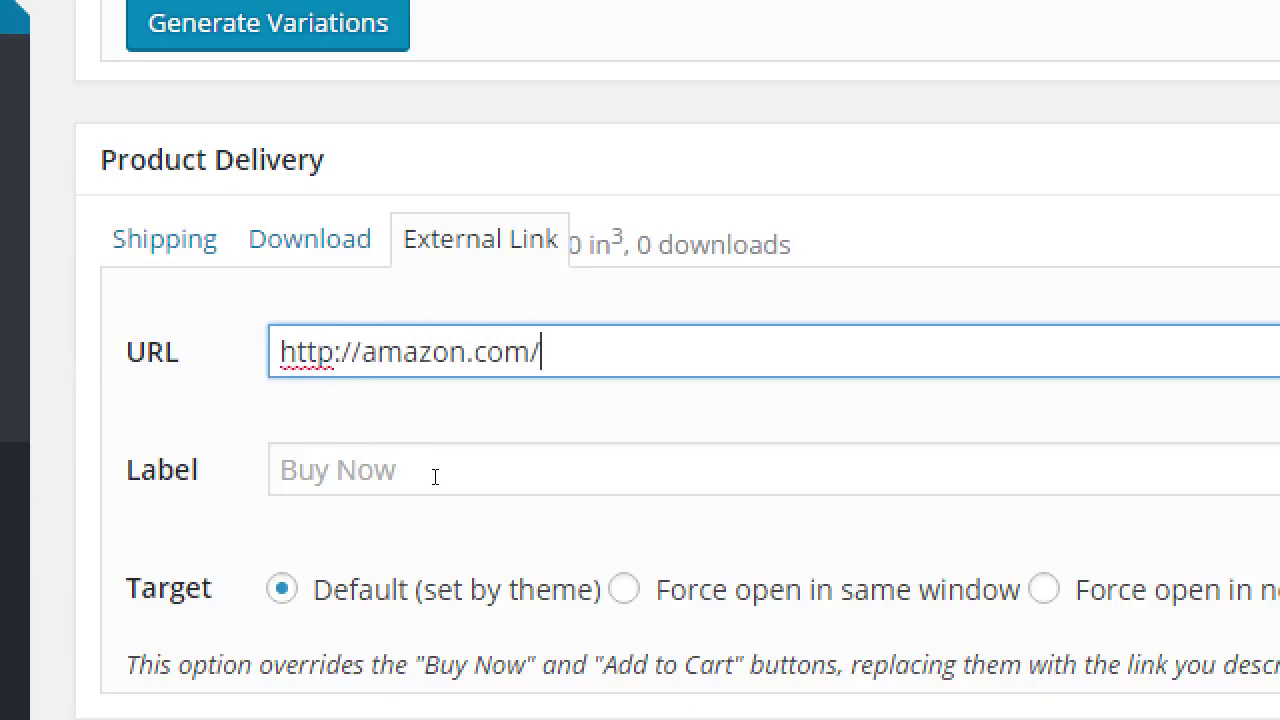
type("author/adsfasfd/asdfjkasdf.")
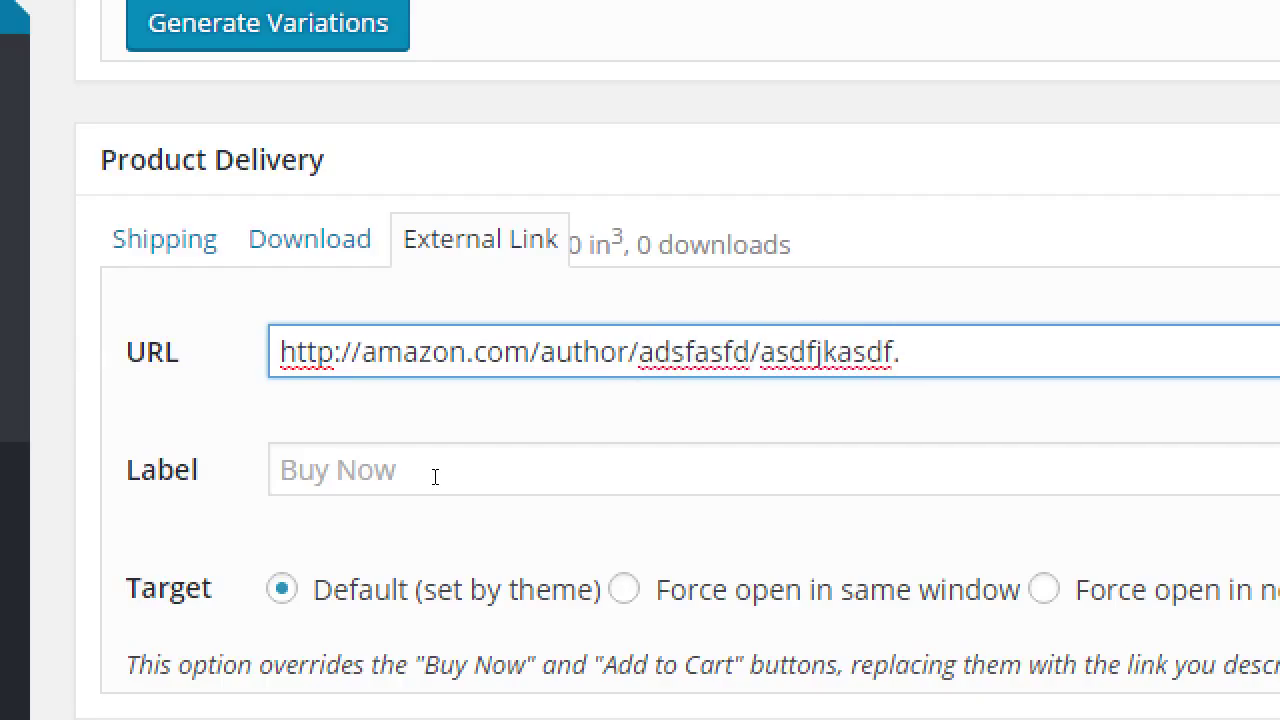
type("html")
key("ctrl+a")
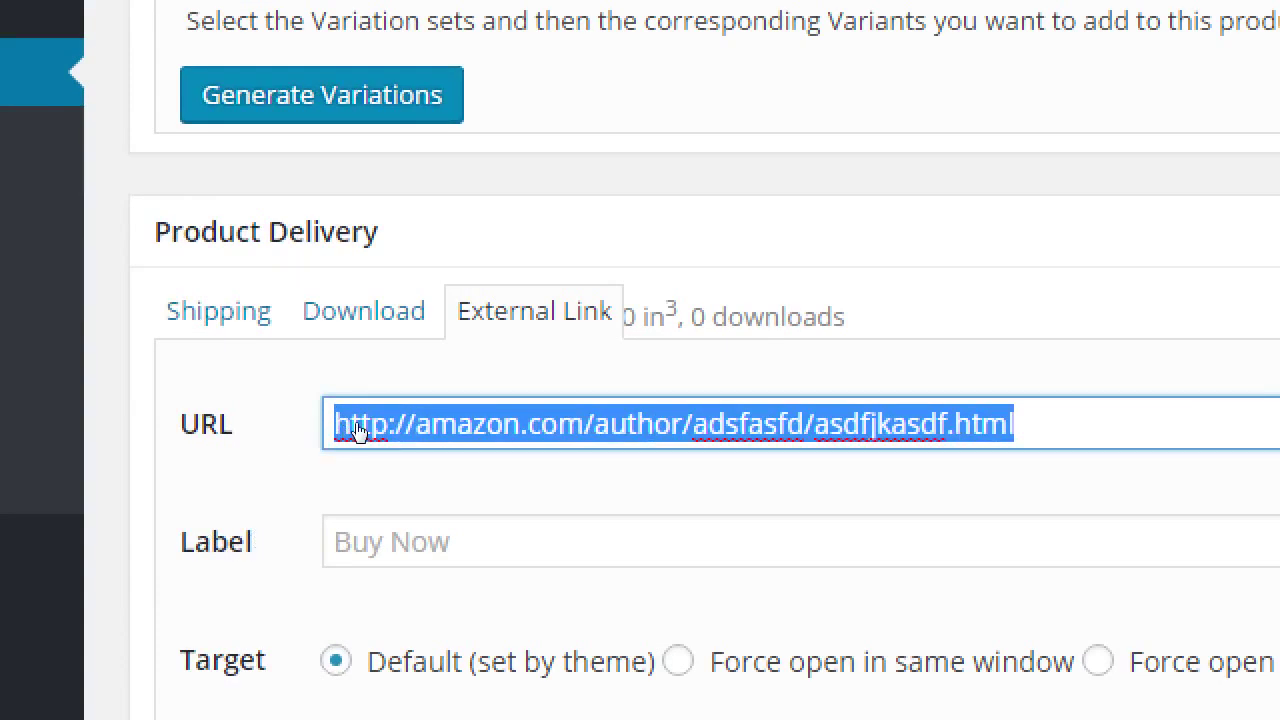
key("shift+Tab")
key("Tab")
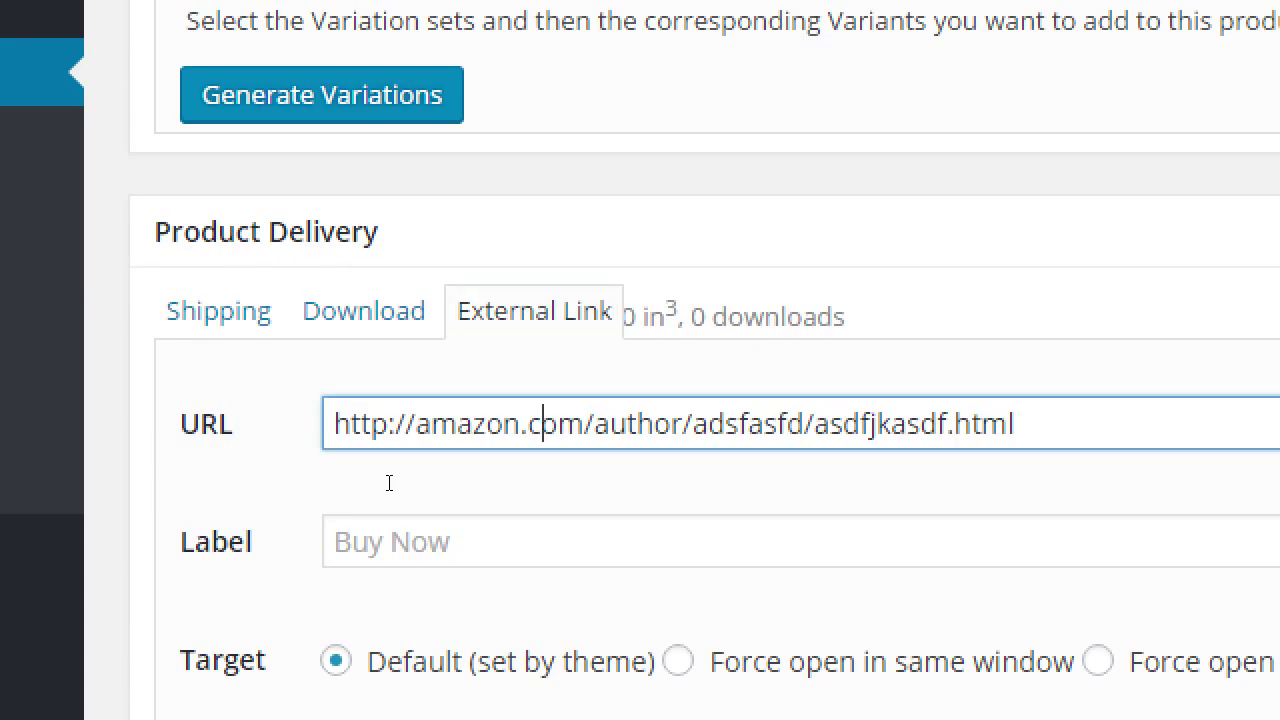
key("shift+Right")
key("shift+Right")
key("shift+Right")
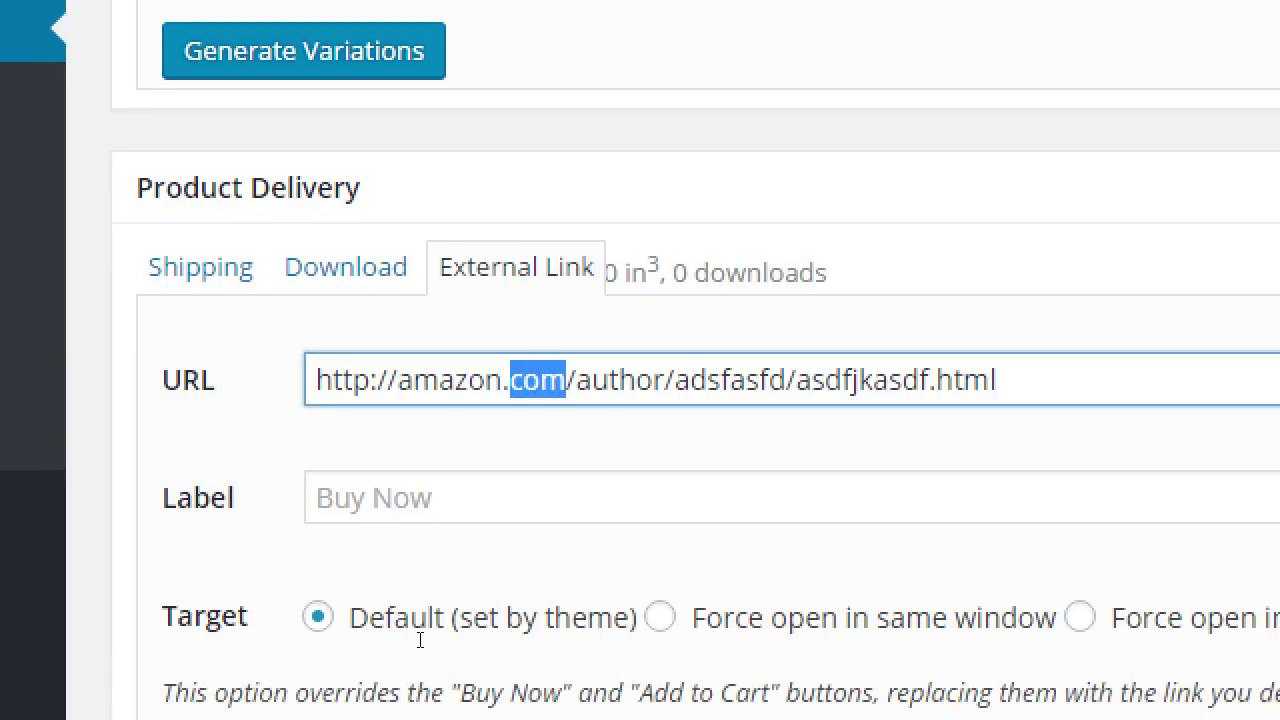
Step: Try the new-window and same-window targets for the external link, and return the target to Default (set by theme)
key("Tab")
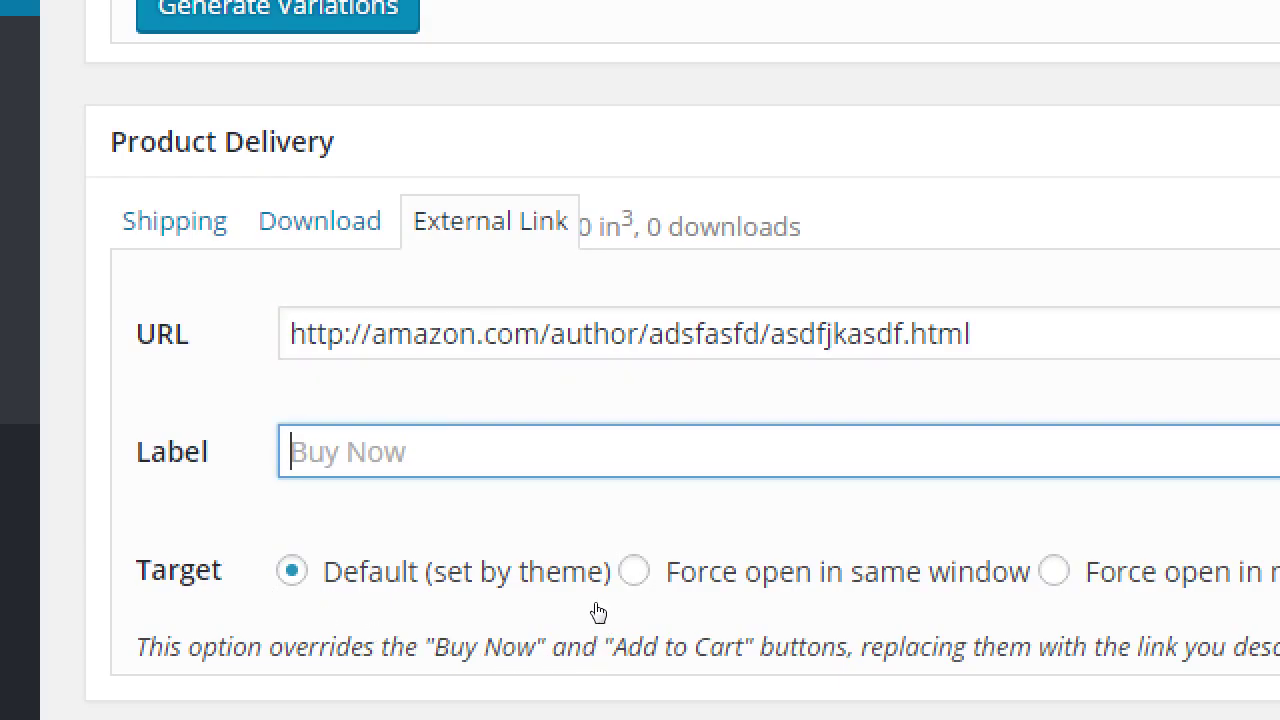
key("Tab")
key("Left")
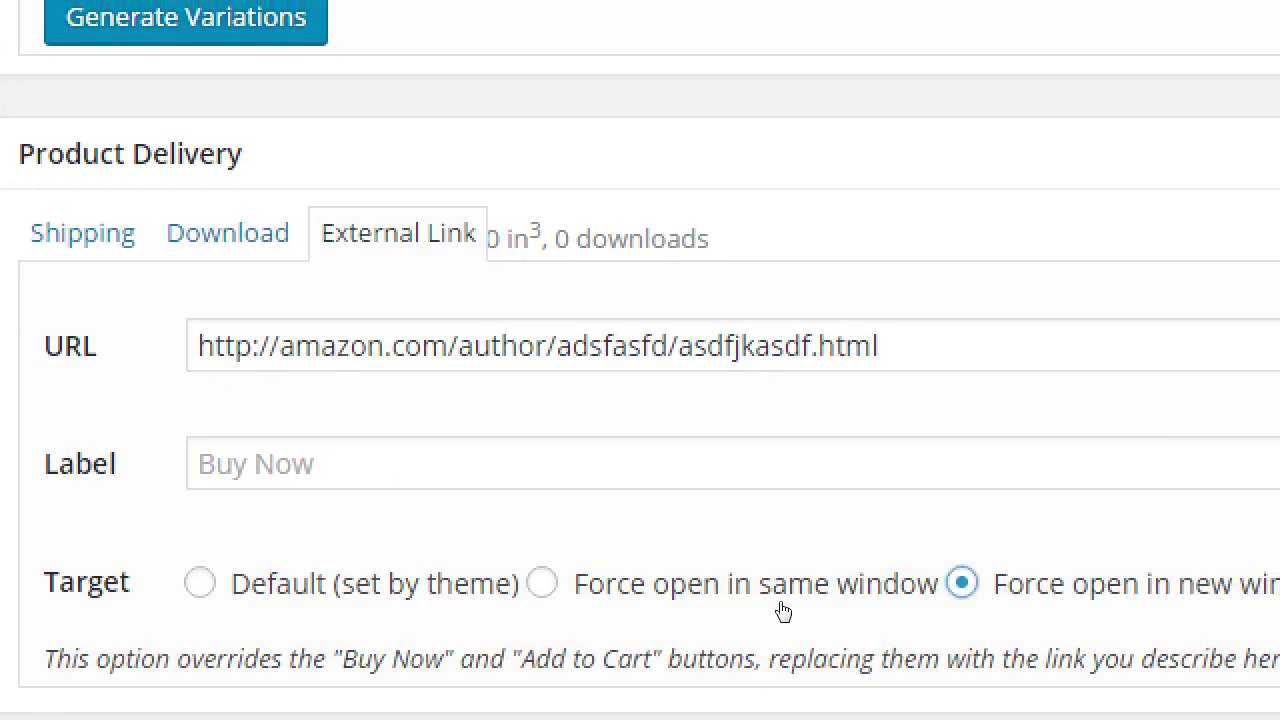
left_click(589, 603)
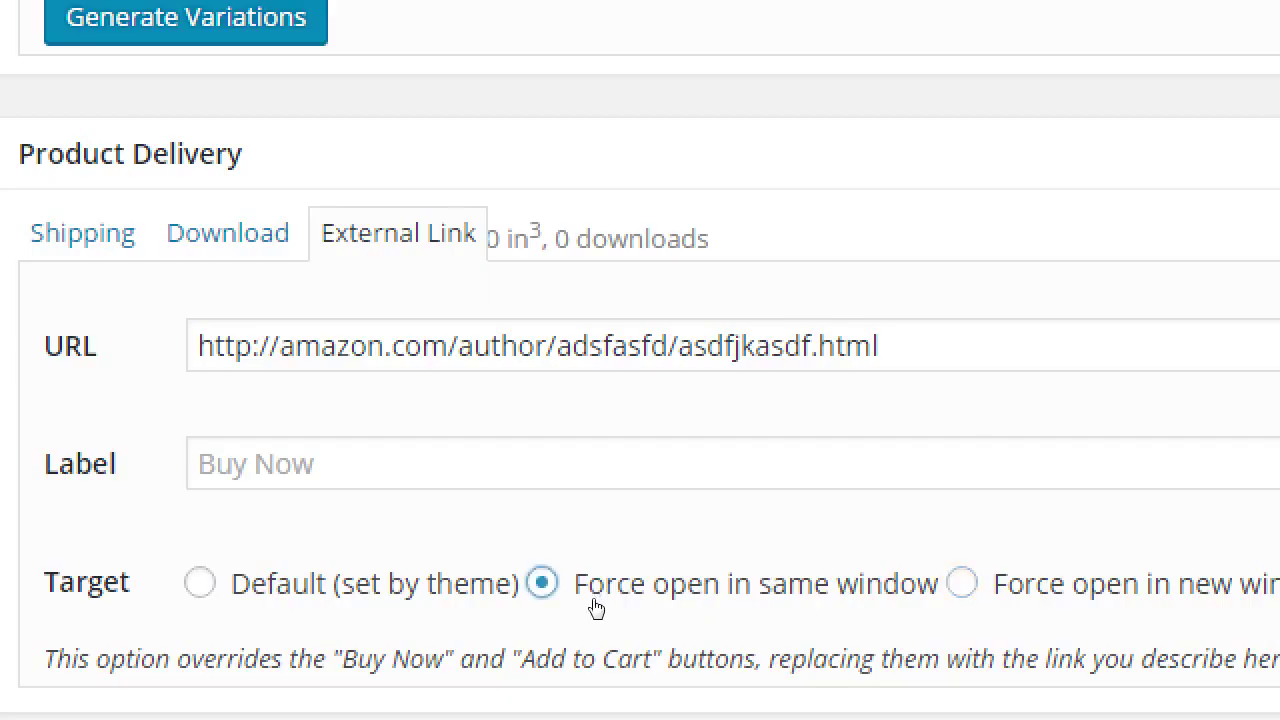
left_click(364, 607)
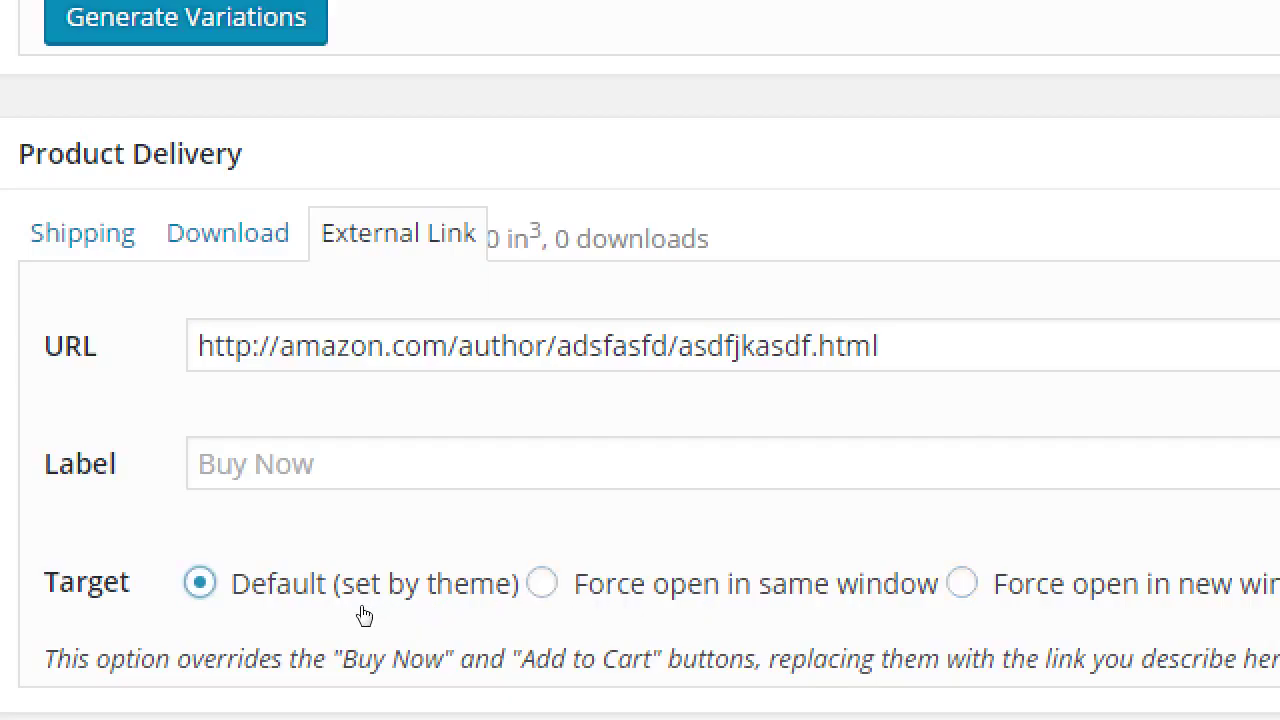
Step: Remove the address from the cake's external link URL
left_click_drag(362, 640, 480, 640)
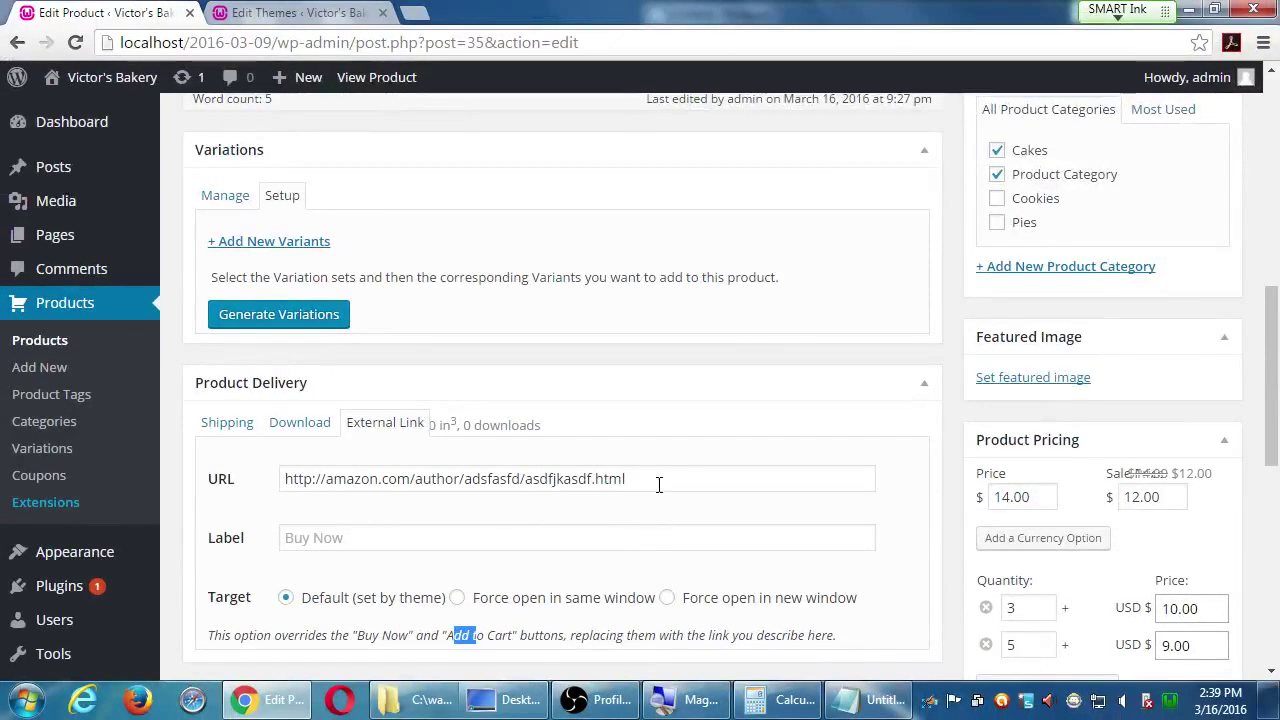
left_click_drag(659, 484, 247, 509)
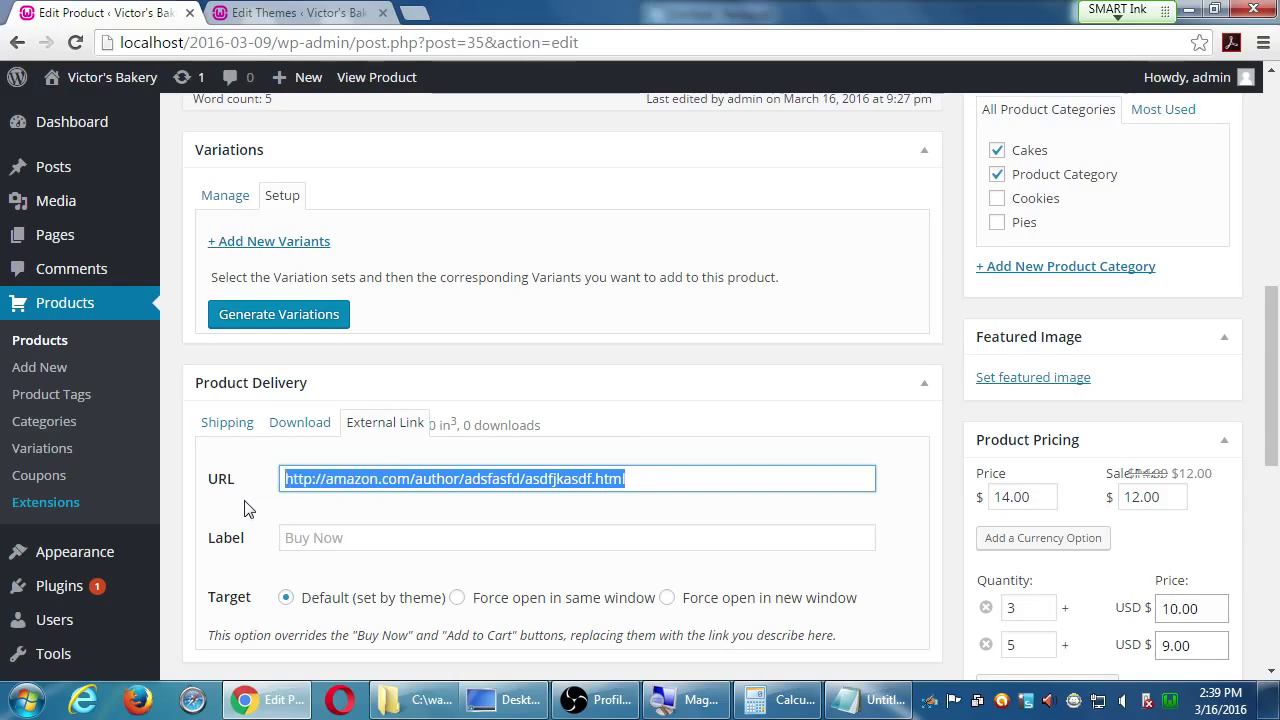
key("BackSpace")
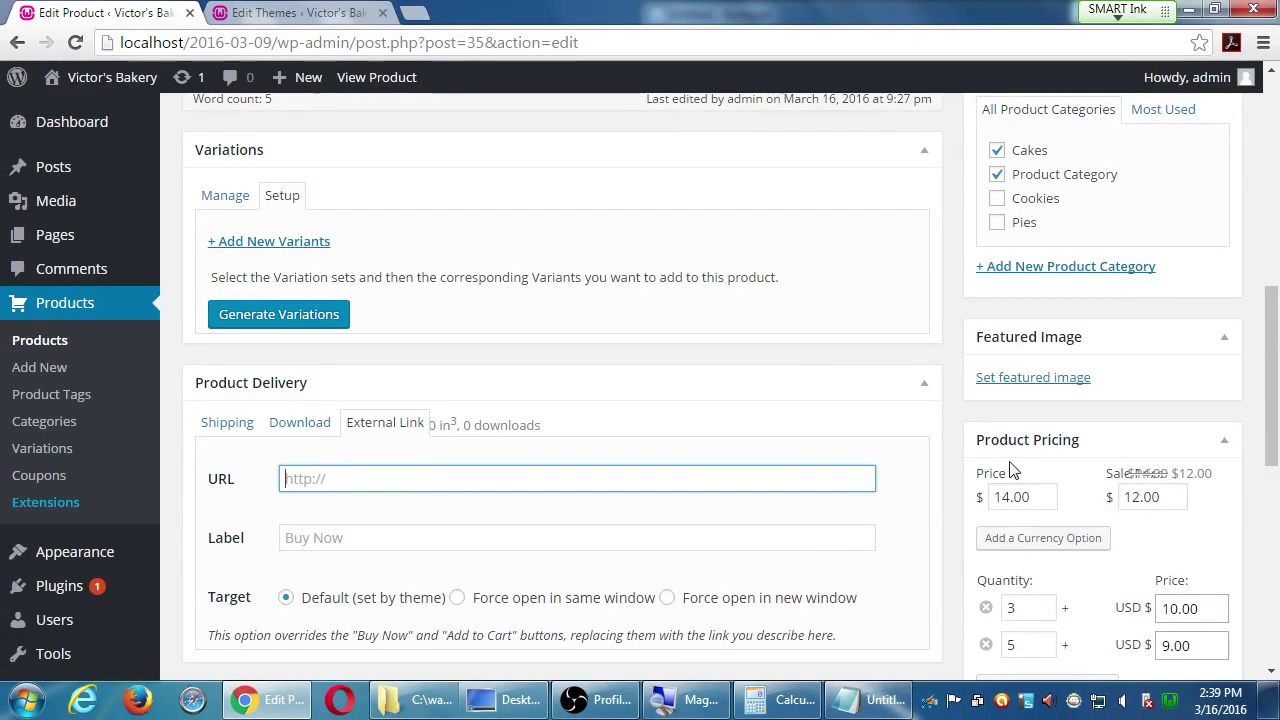
Step: Review the cake's editing page from the publishing options and description down to the image gallery in the product details
scroll(697, 350, "up", 6)
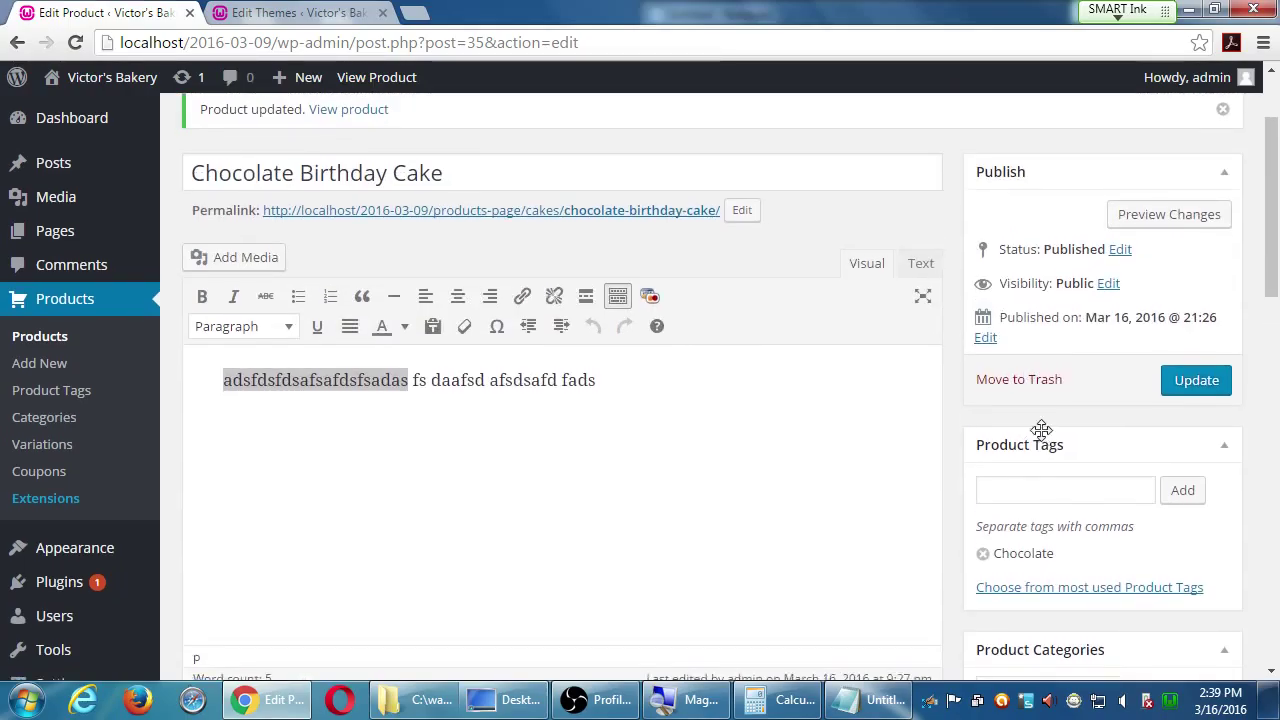
scroll(1043, 429, "down", 3)
scroll(1030, 330, "down", 5)
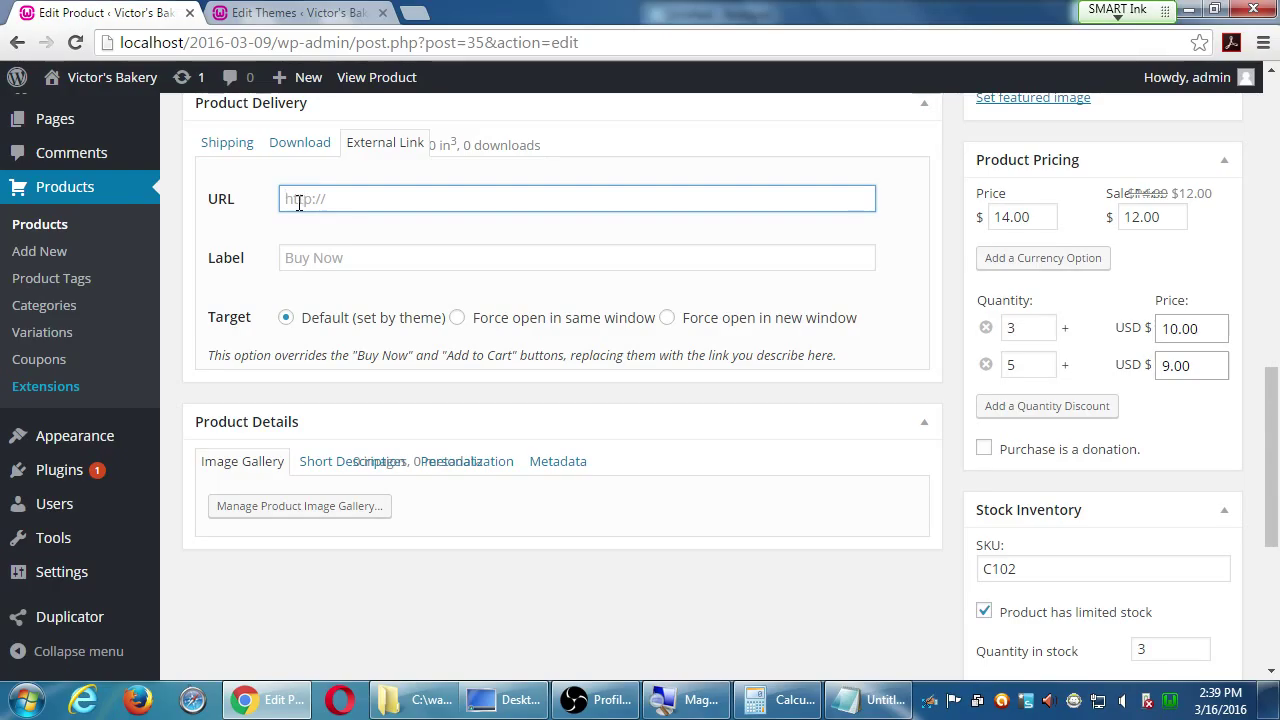
scroll(352, 485, "down", 1)
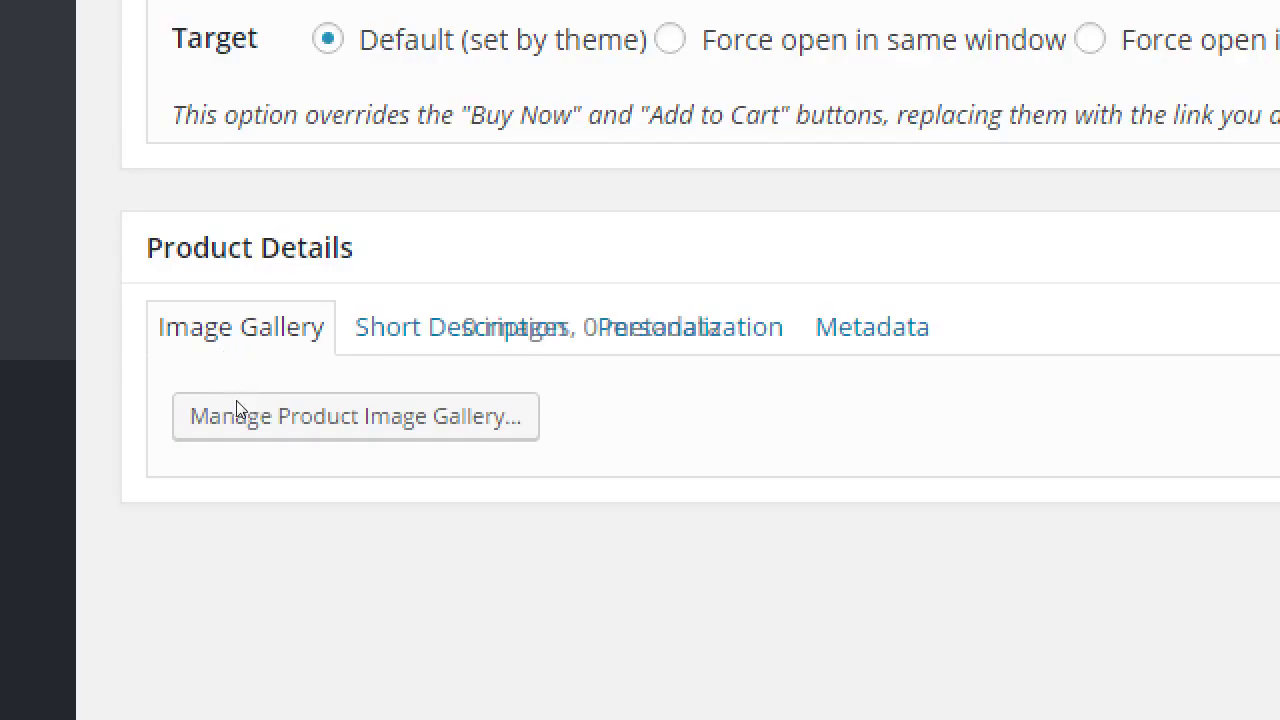
scroll(236, 400, "up", 15)
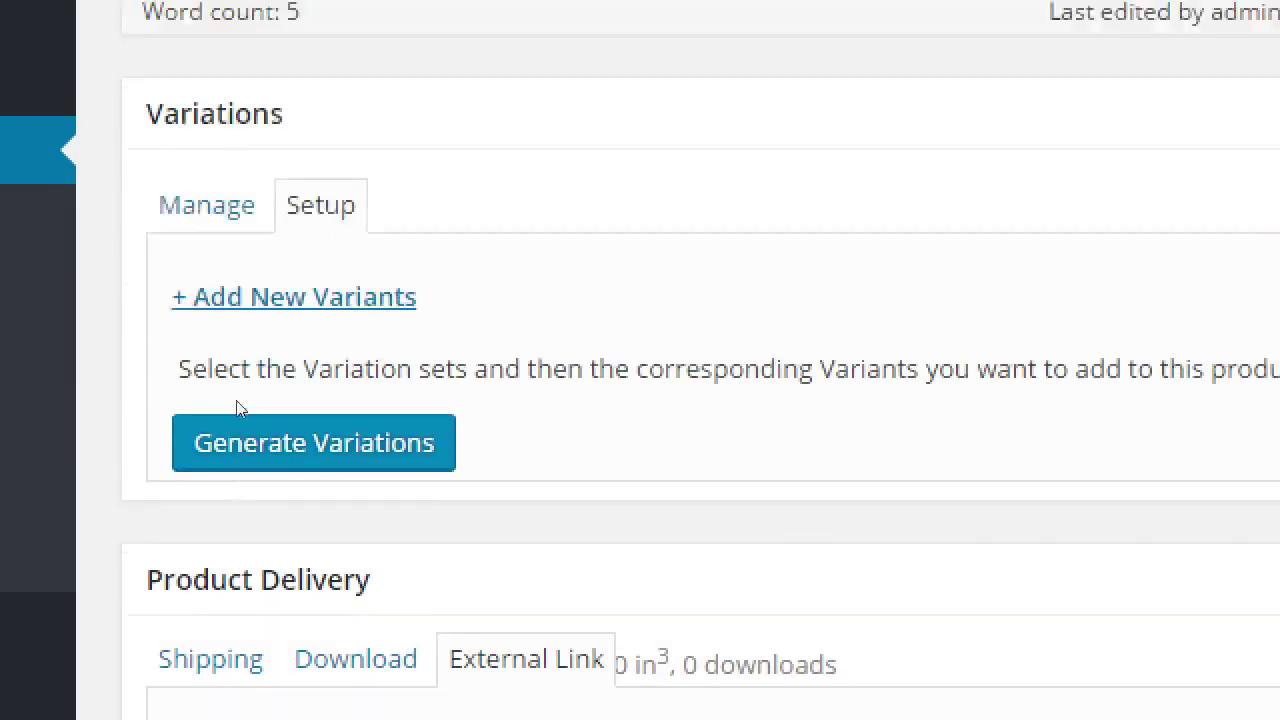
scroll(238, 401, "up", 3)
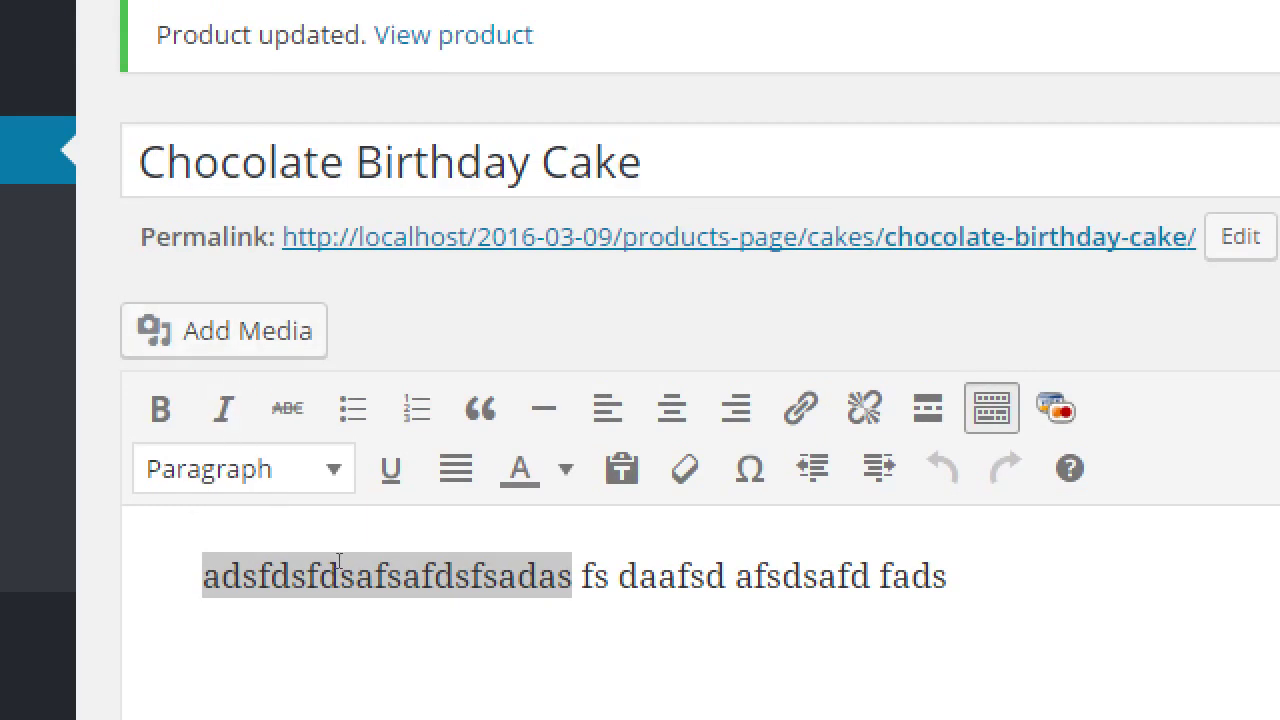
left_click(435, 576)
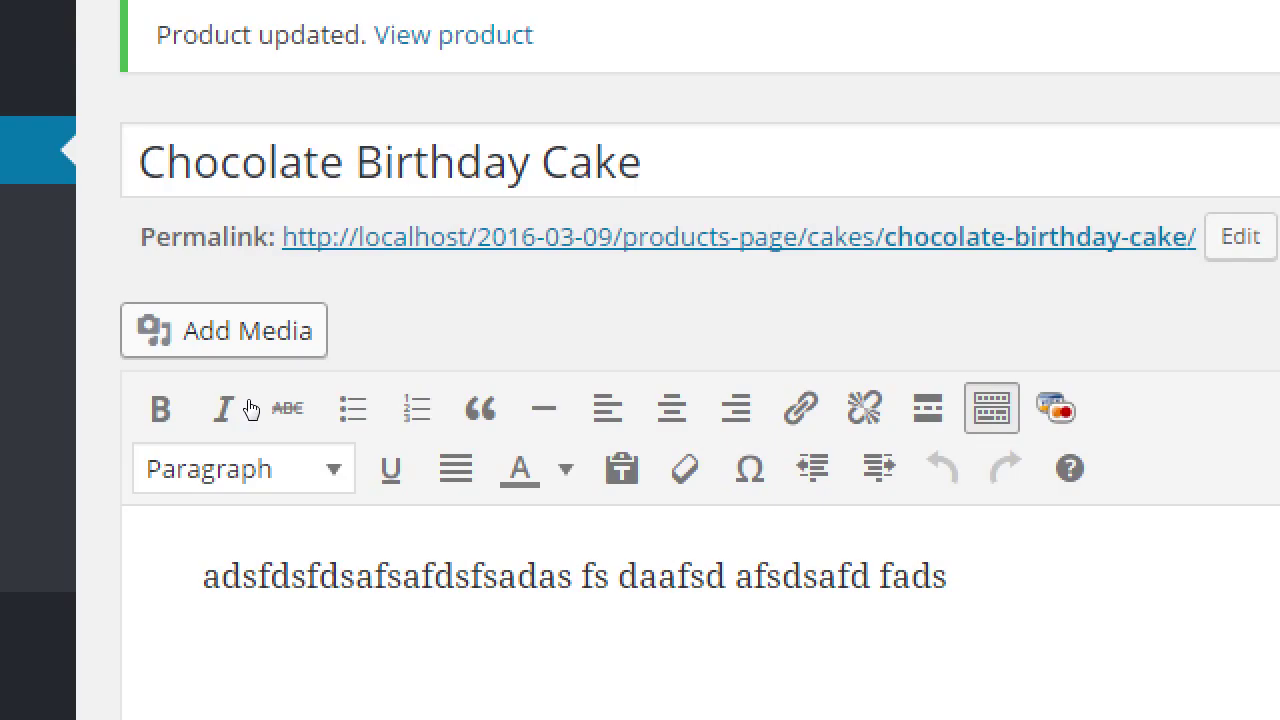
scroll(250, 408, "down", 15)
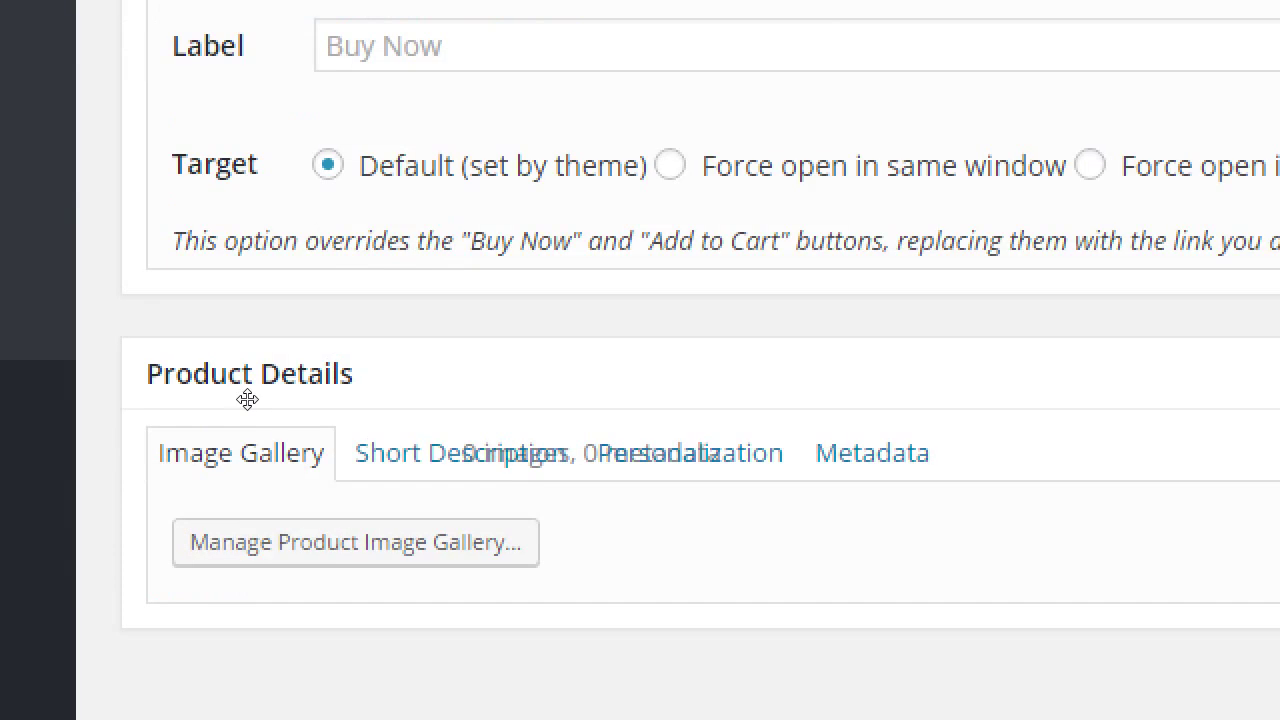
scroll(250, 408, "up", 3)
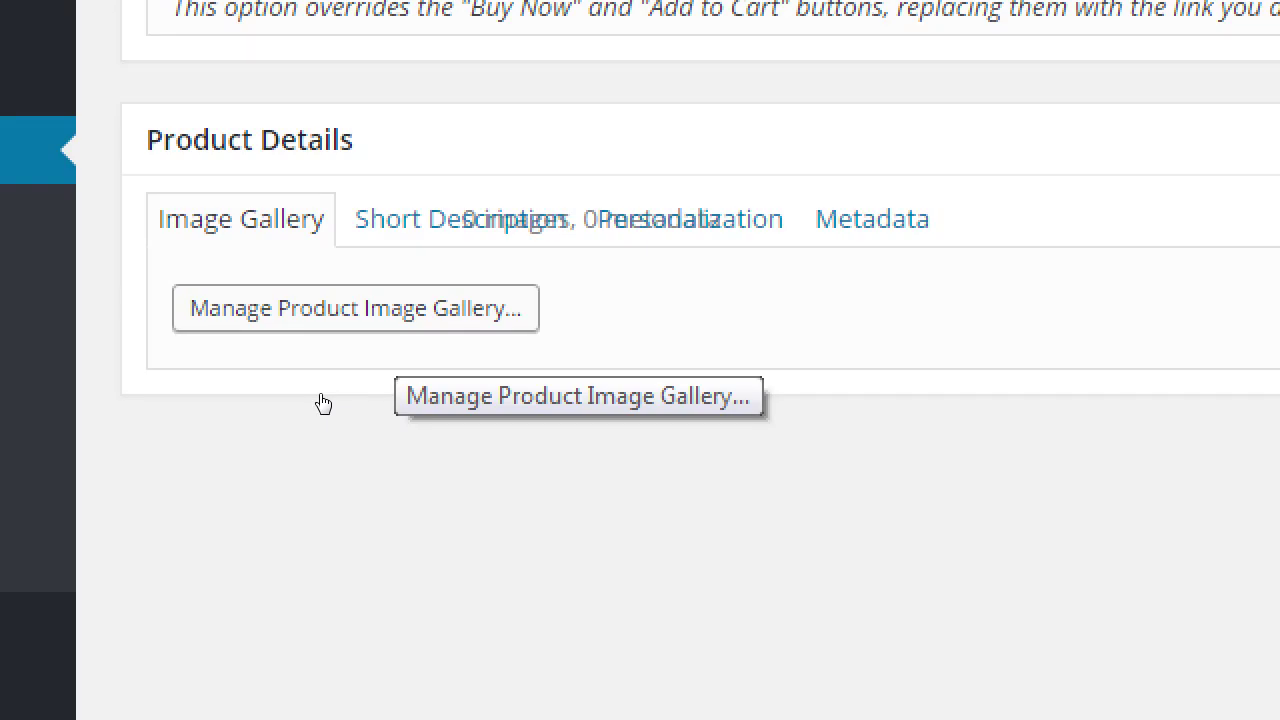
Step: Open the media window from the cake's description editor, view the Create Gallery option, and close the window
scroll(323, 403, "up", 20)
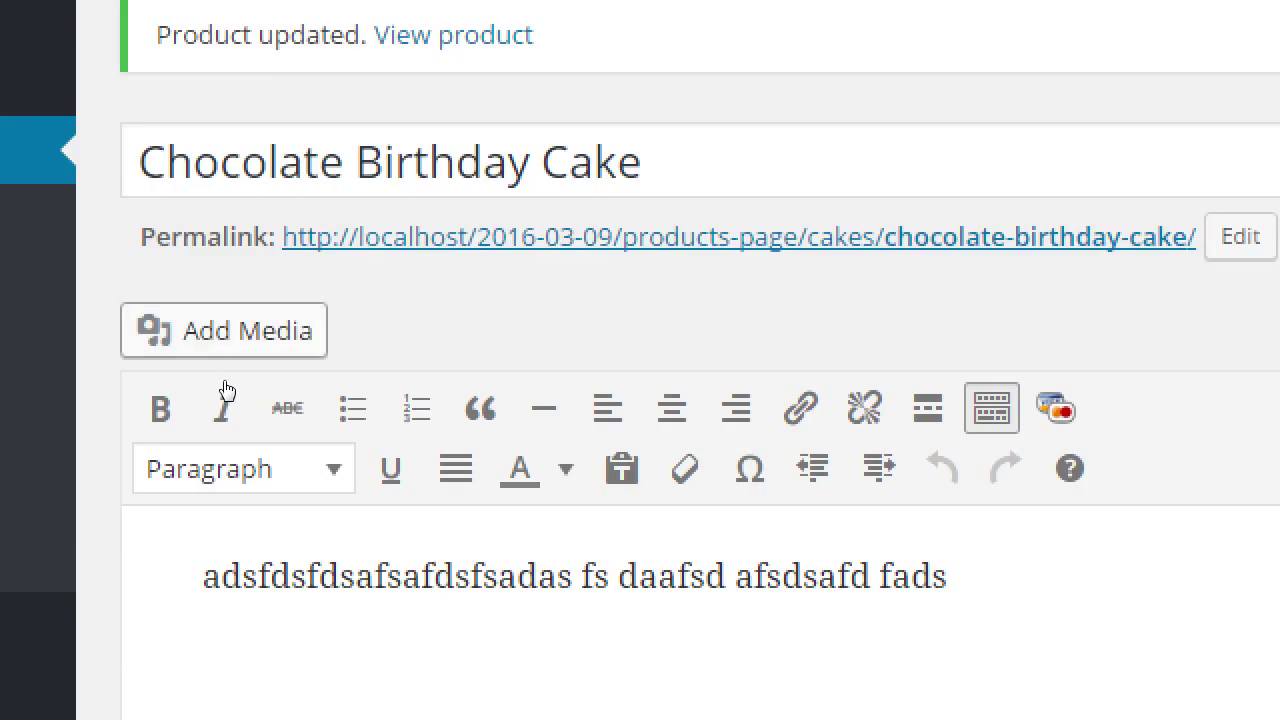
left_click(228, 338)
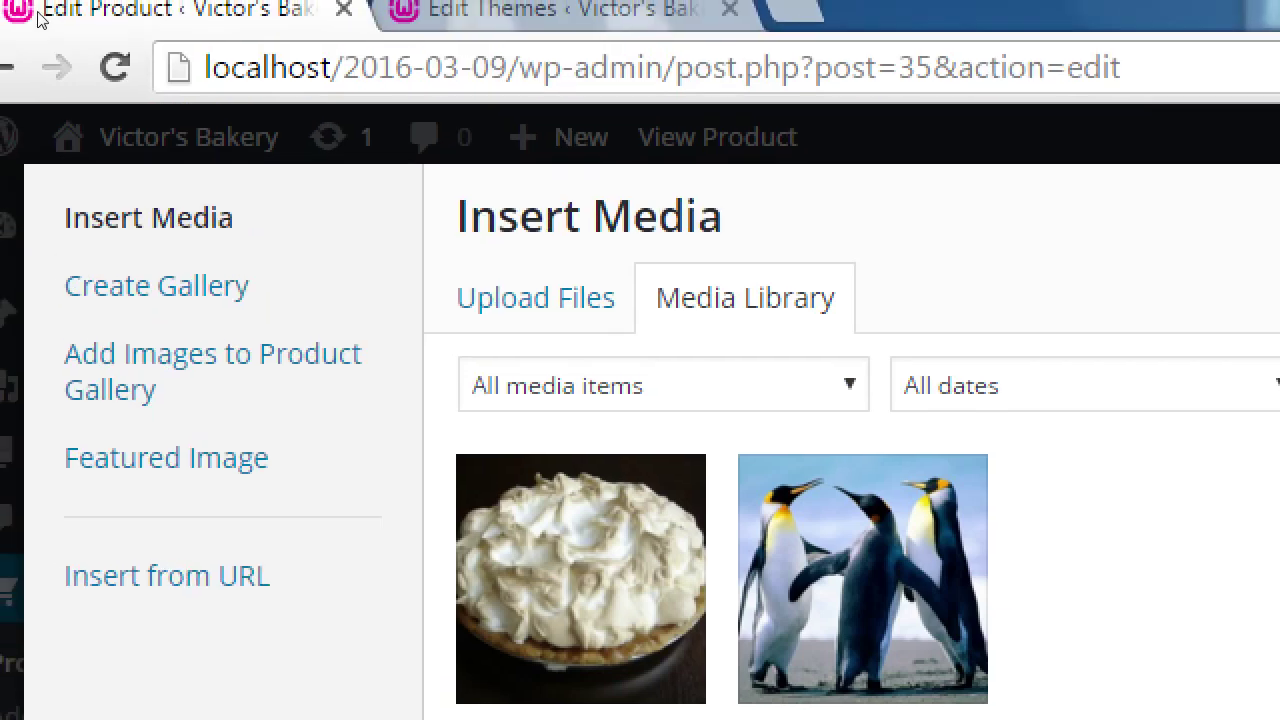
left_click(160, 286)
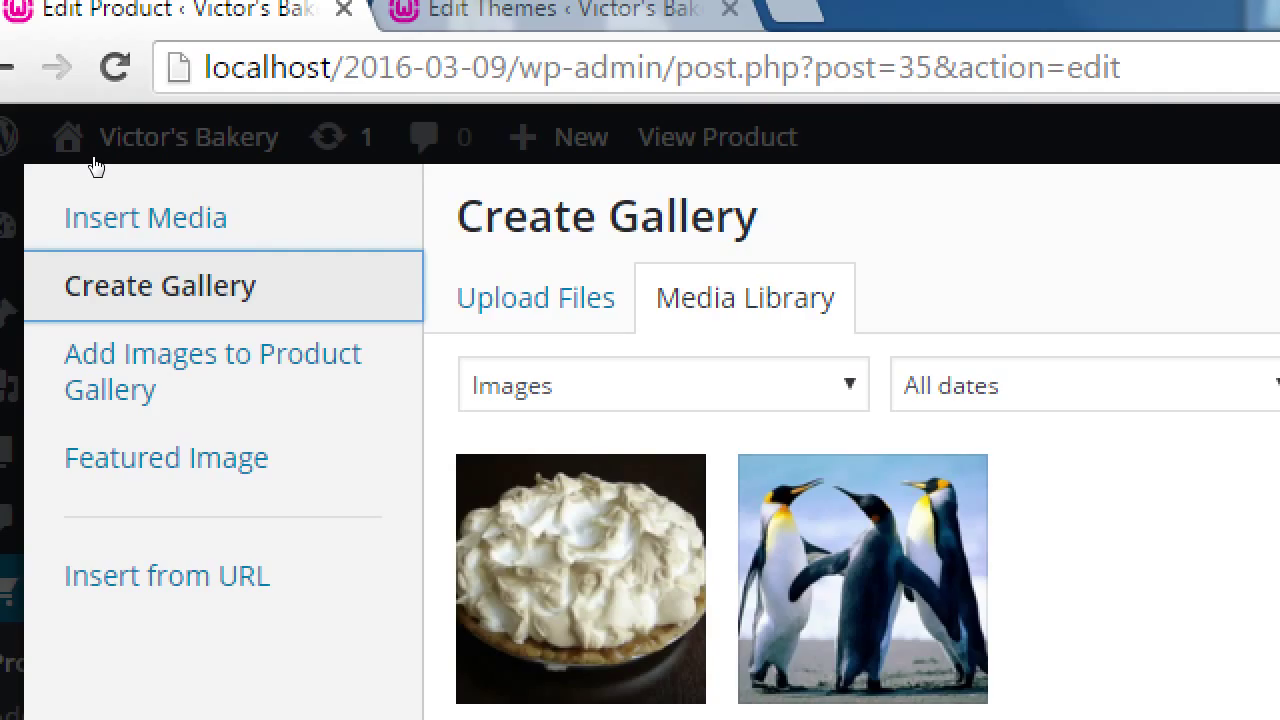
left_click(95, 165)
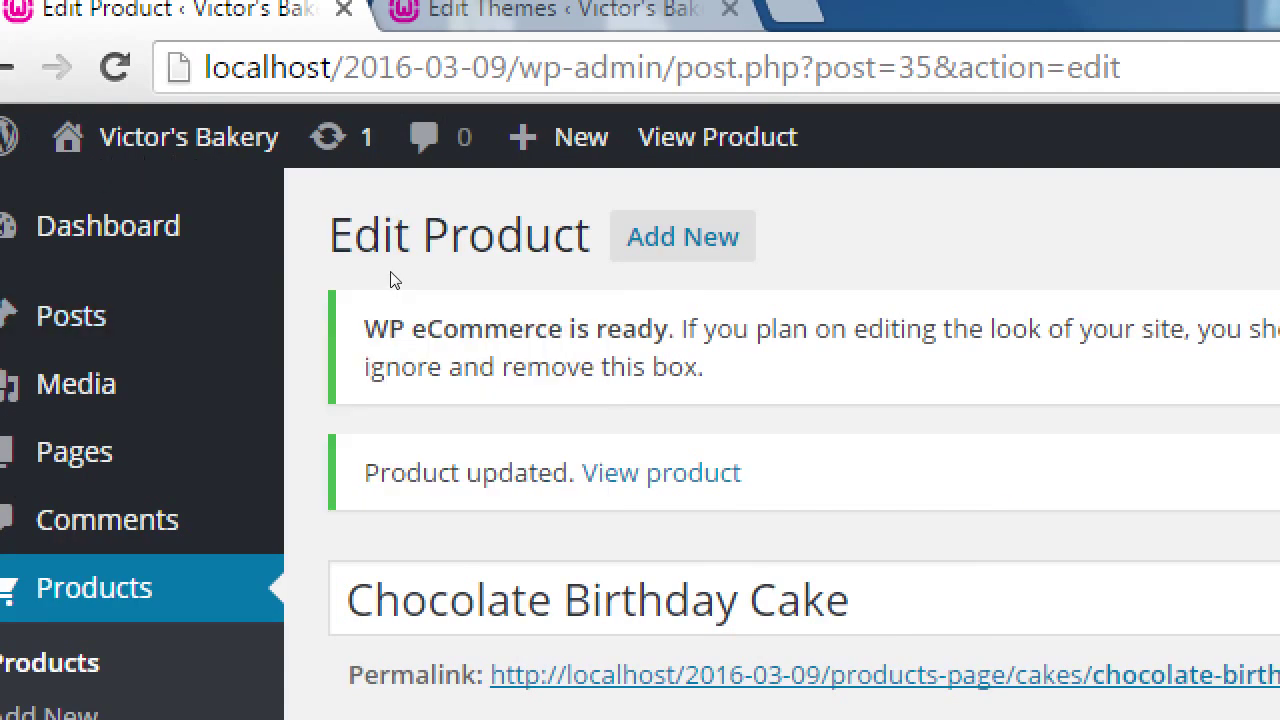
Step: Review the cake's product details and view the Key Lime Pie's own page in the store for its description and price
scroll(393, 281, "down", 10)
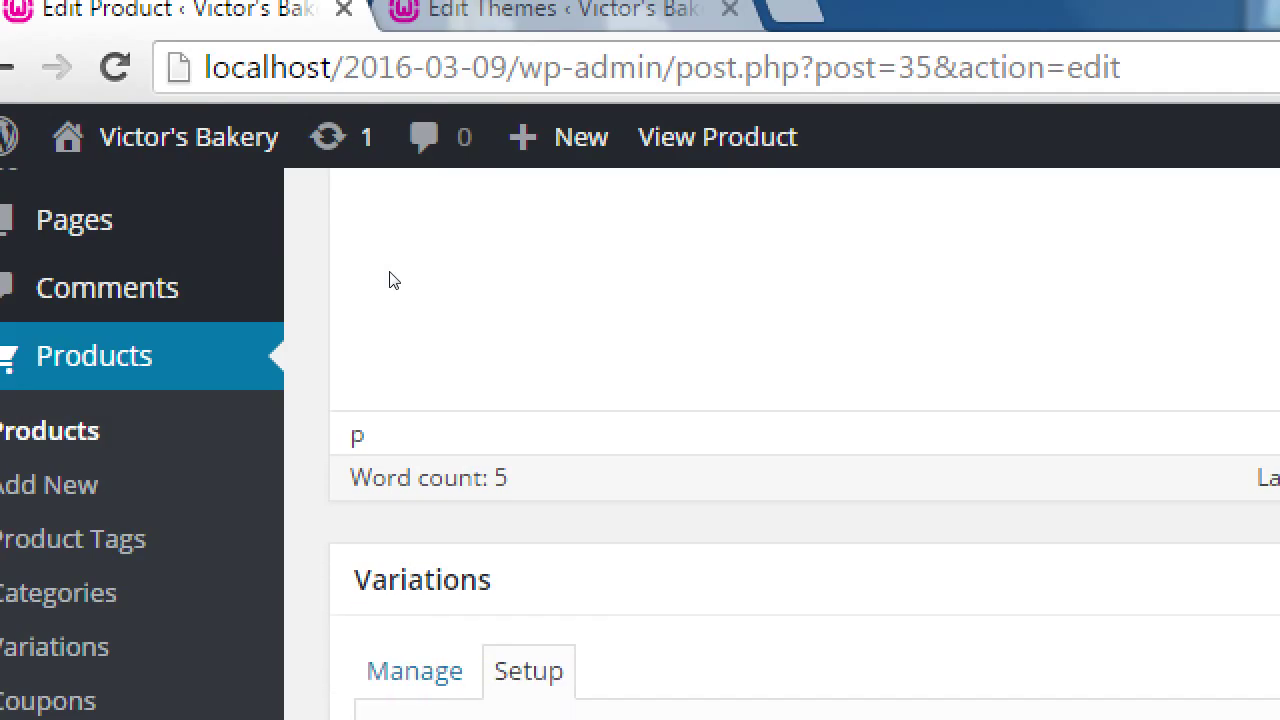
scroll(393, 281, "down", 10)
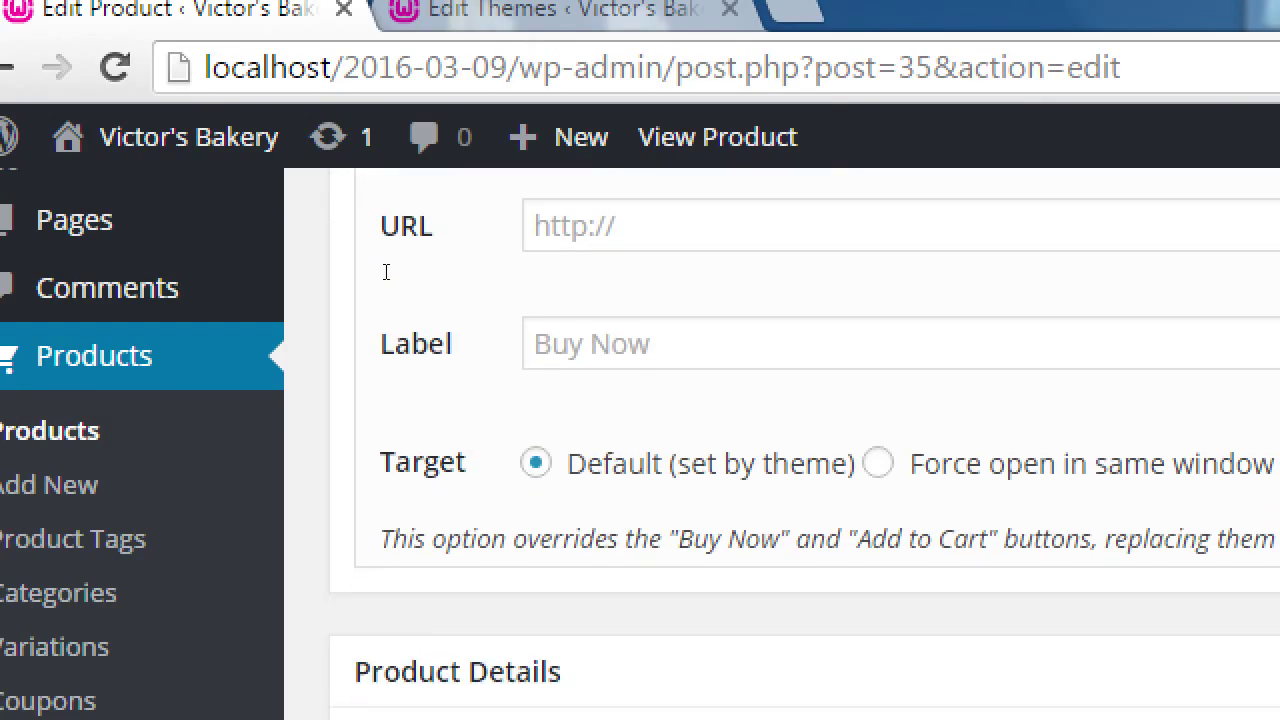
scroll(386, 272, "down", 3)
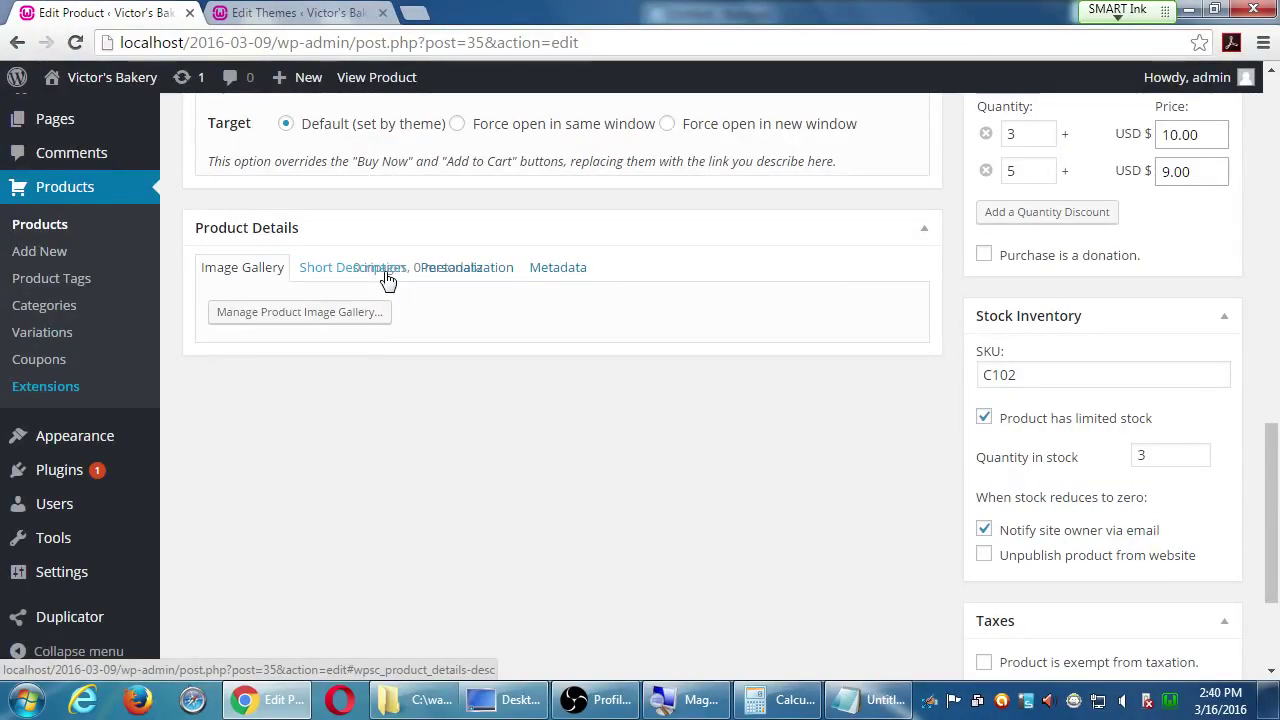
left_click(300, 12)
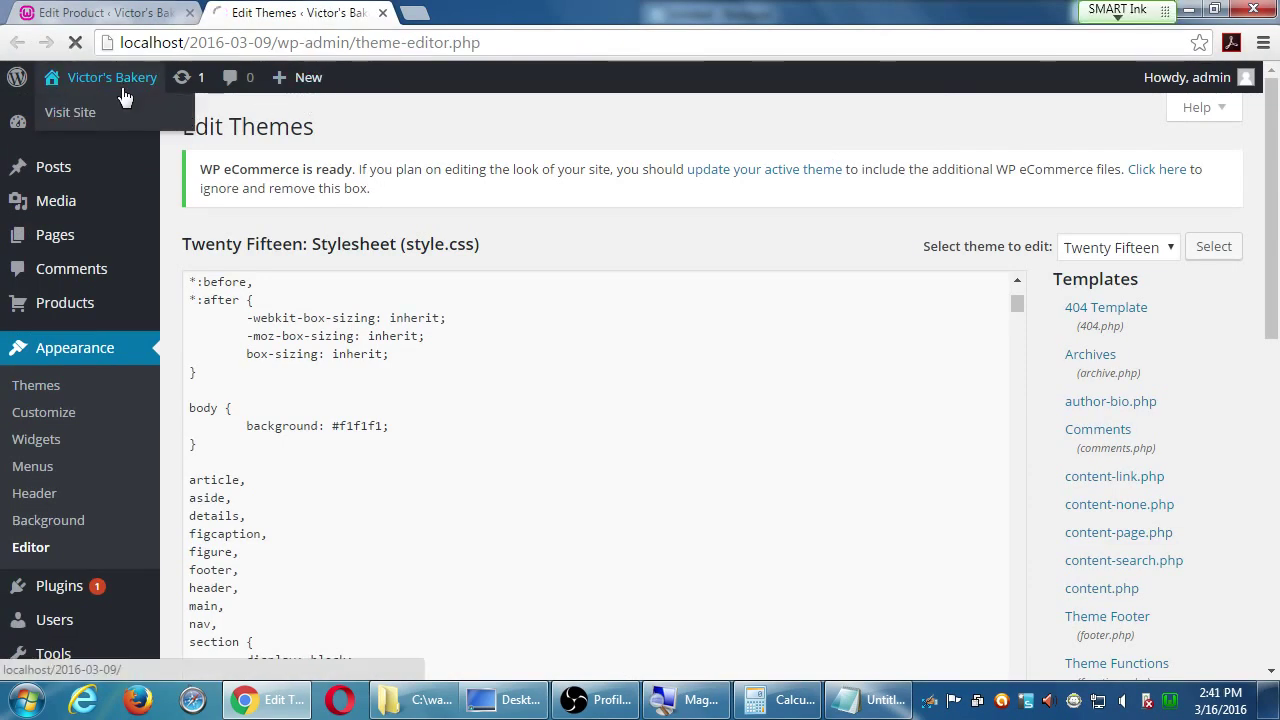
left_click(123, 94)
left_click(185, 506)
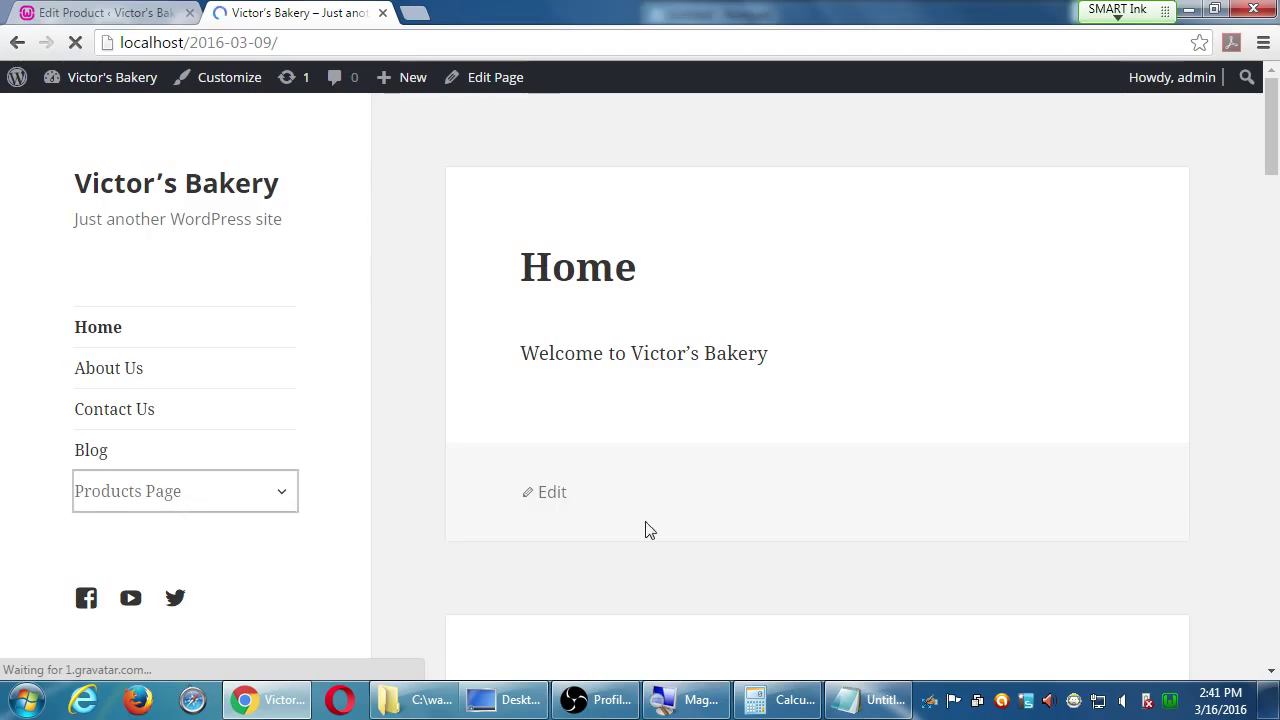
scroll(755, 534, "down", 2)
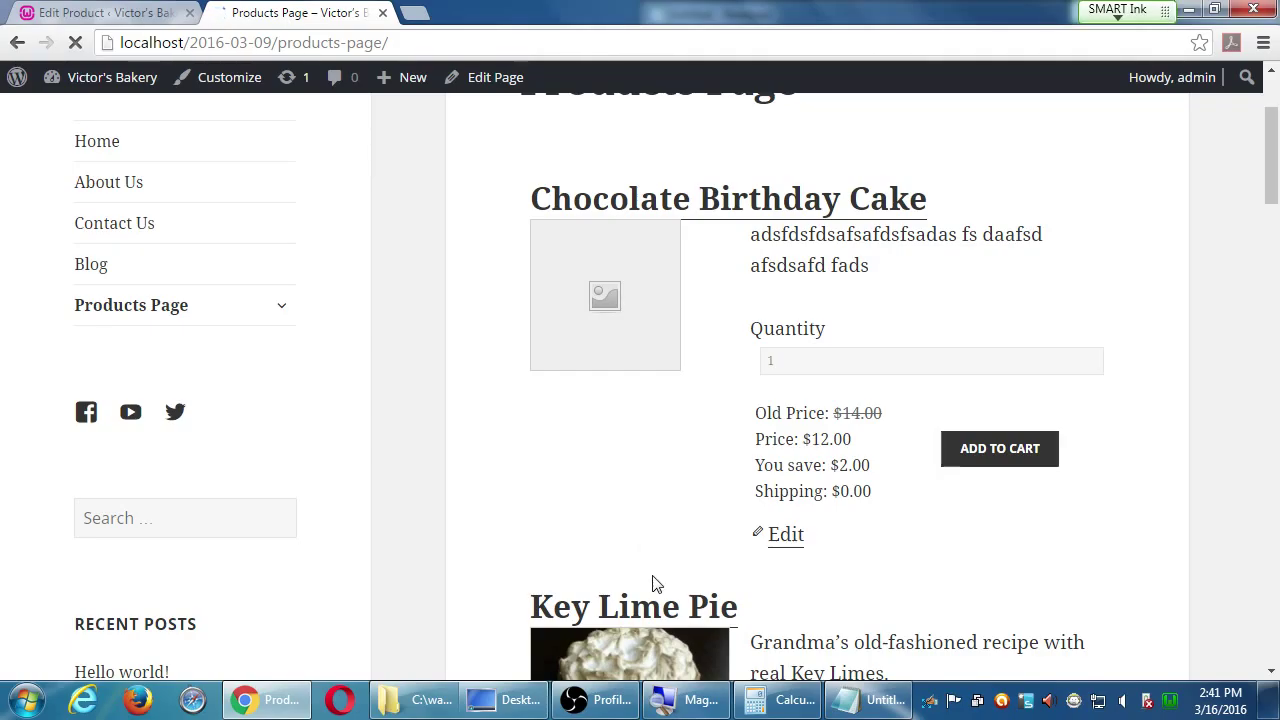
left_click(645, 610)
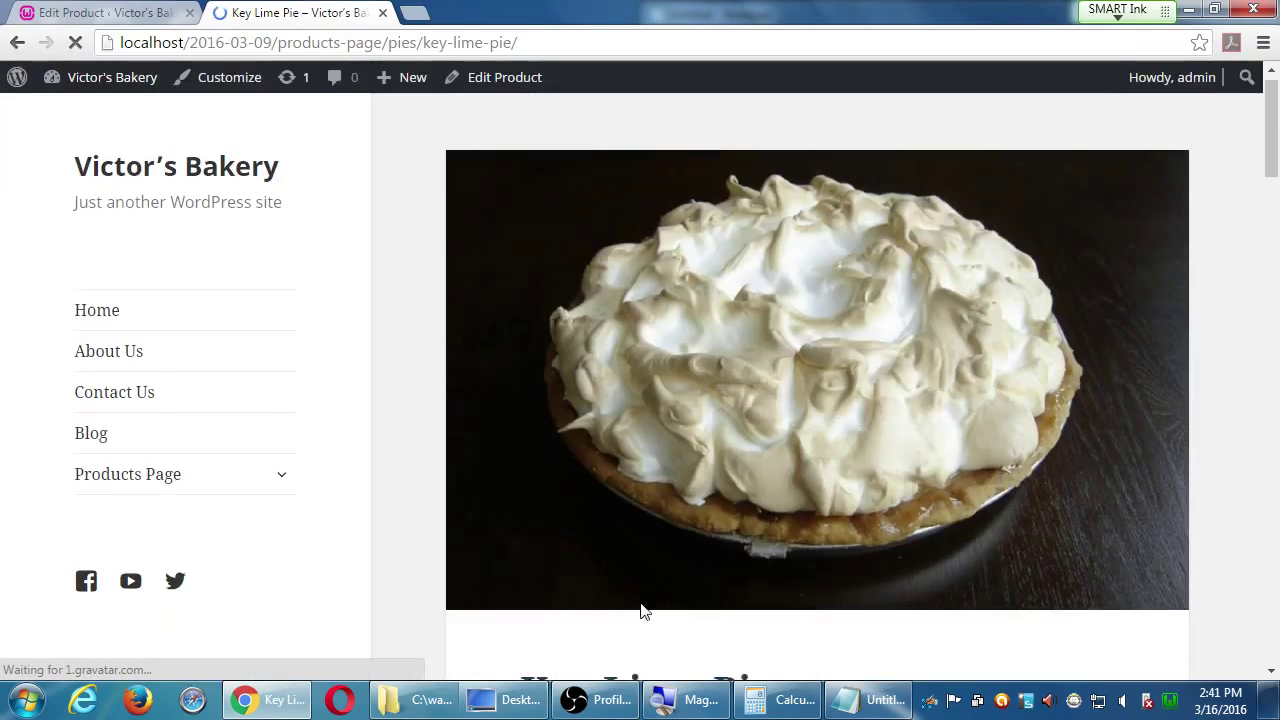
scroll(643, 609, "down", 7)
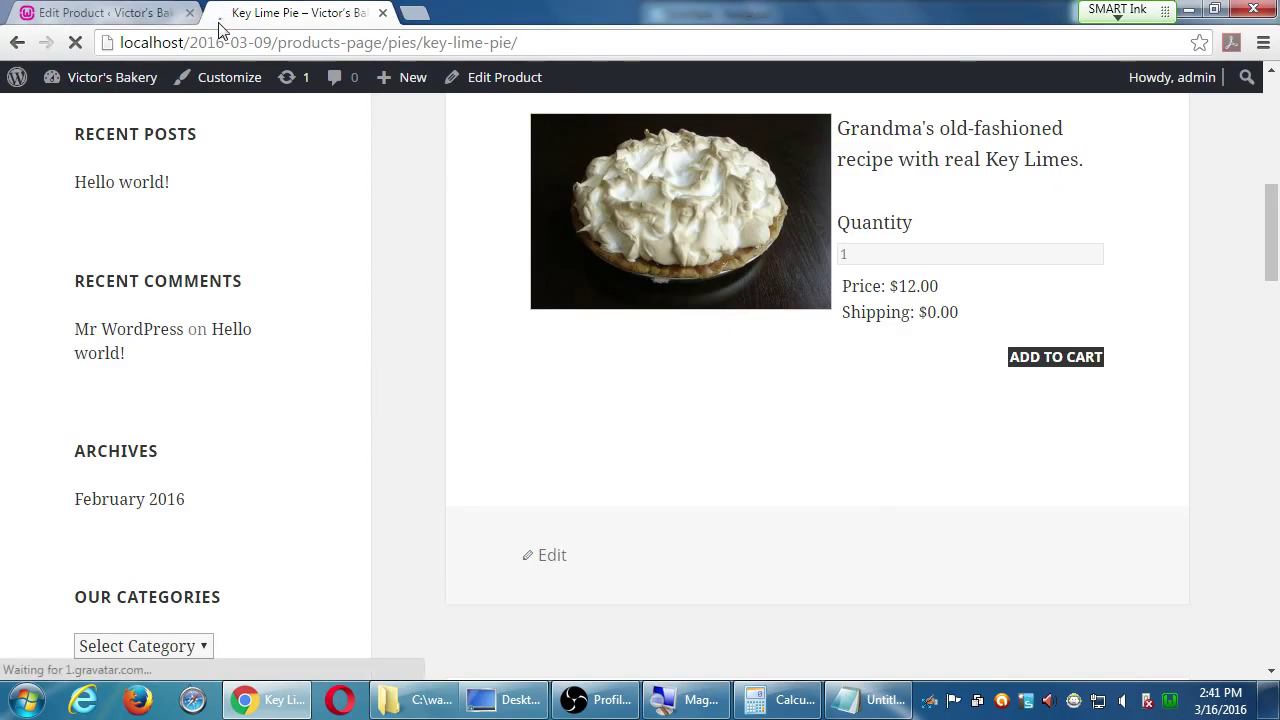
Step: Enter "This is my Short Description!" as the short description in the Chocolate Birthday Cake's product details
left_click(97, 10)
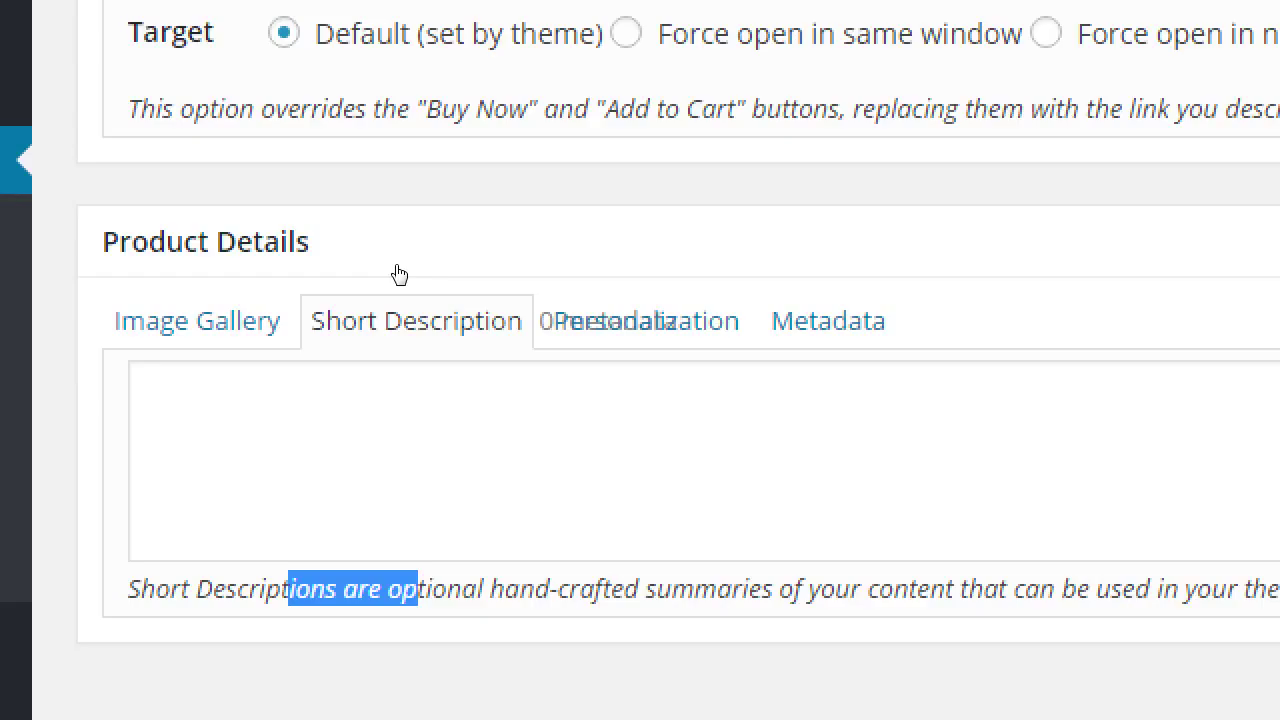
left_click(382, 336)
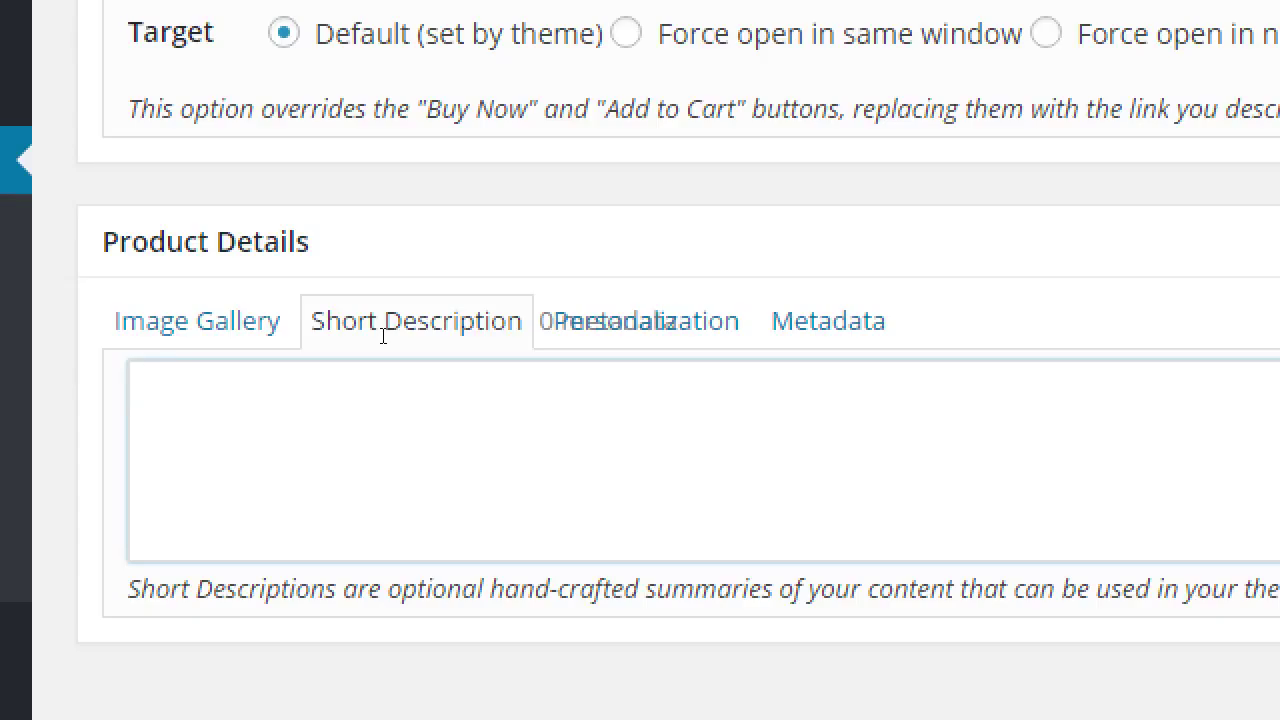
type("This is my Short Descript")
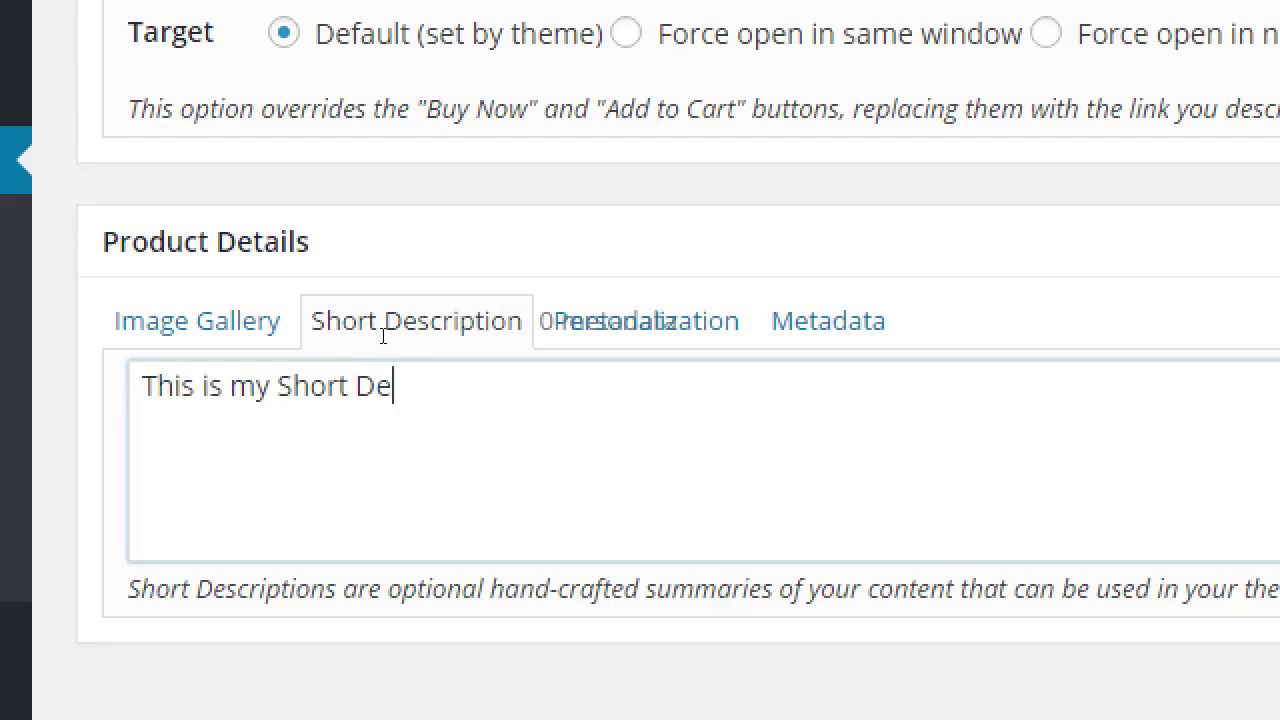
type("ion")
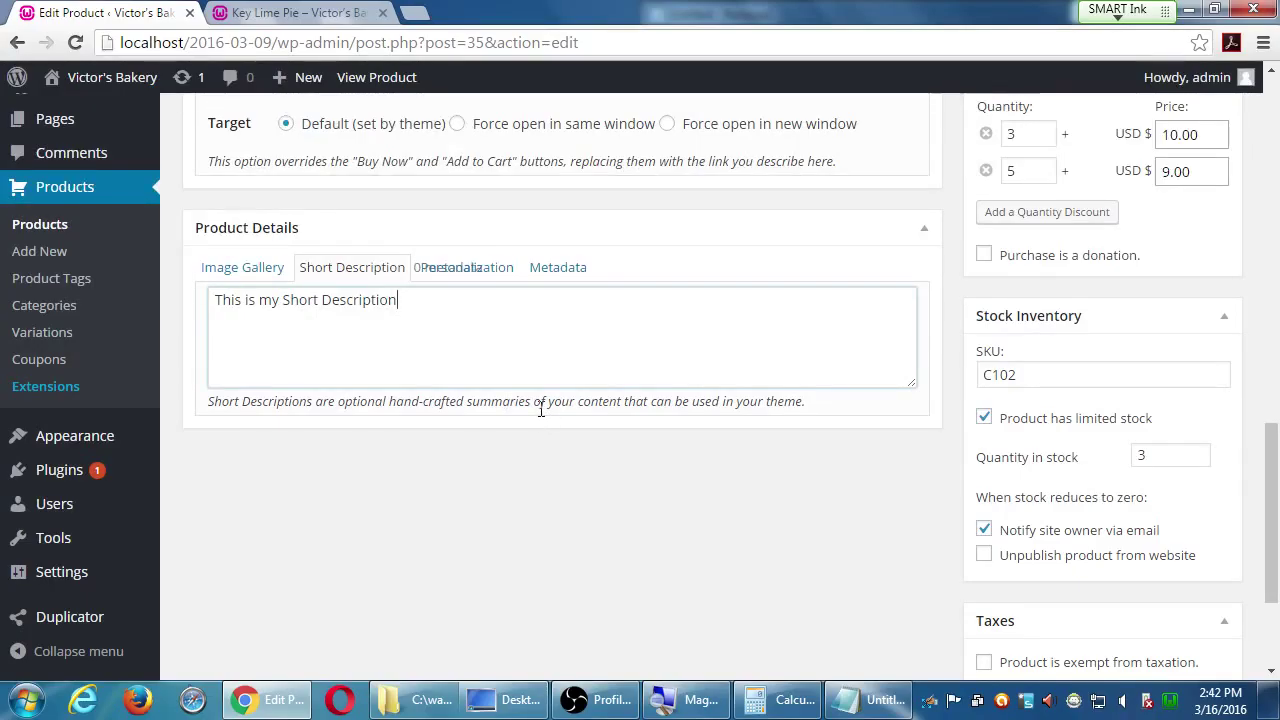
type("!")
Step: Allow customers to personalize the cake by leaving a message and uploading images on its single product page
left_click(484, 277)
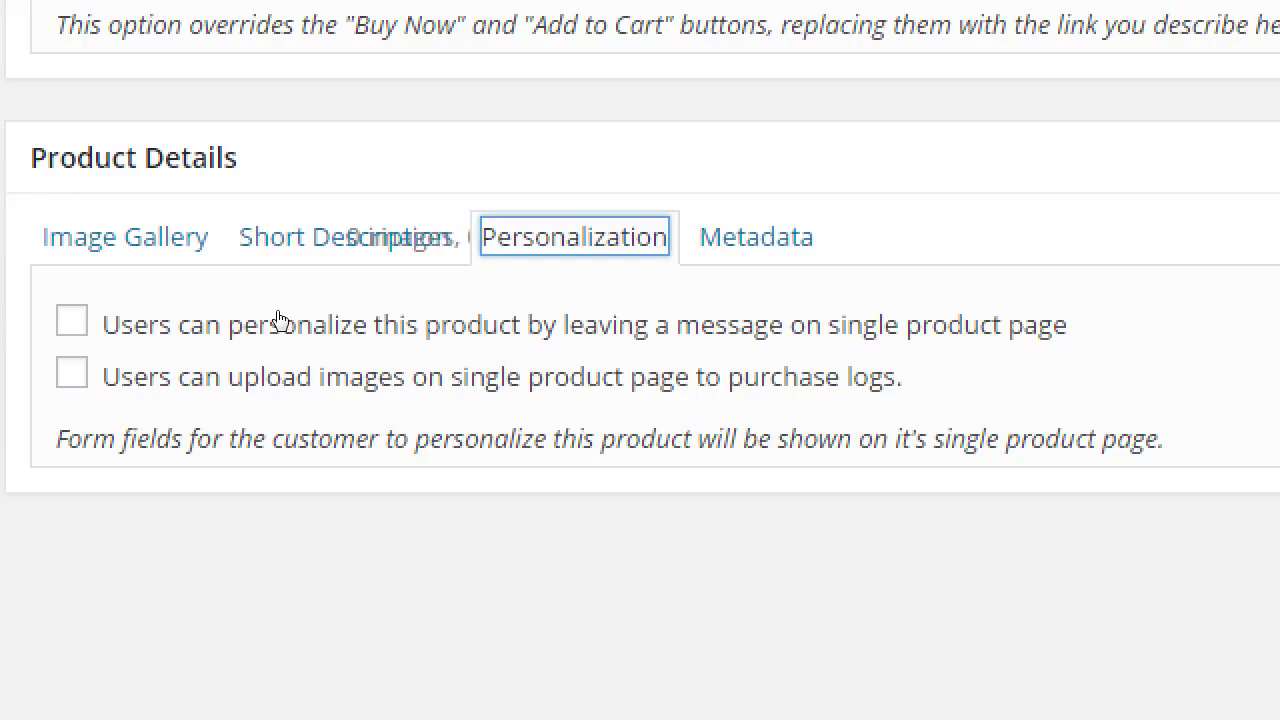
left_click(278, 318)
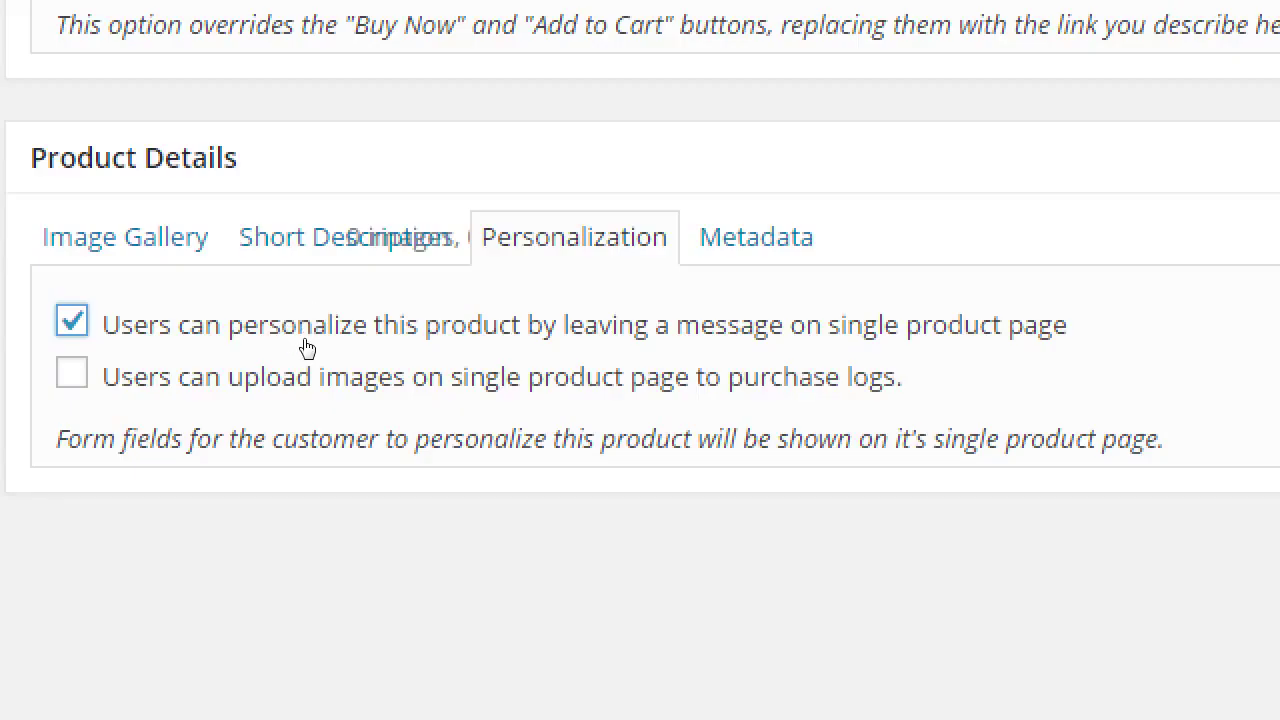
left_click(305, 346)
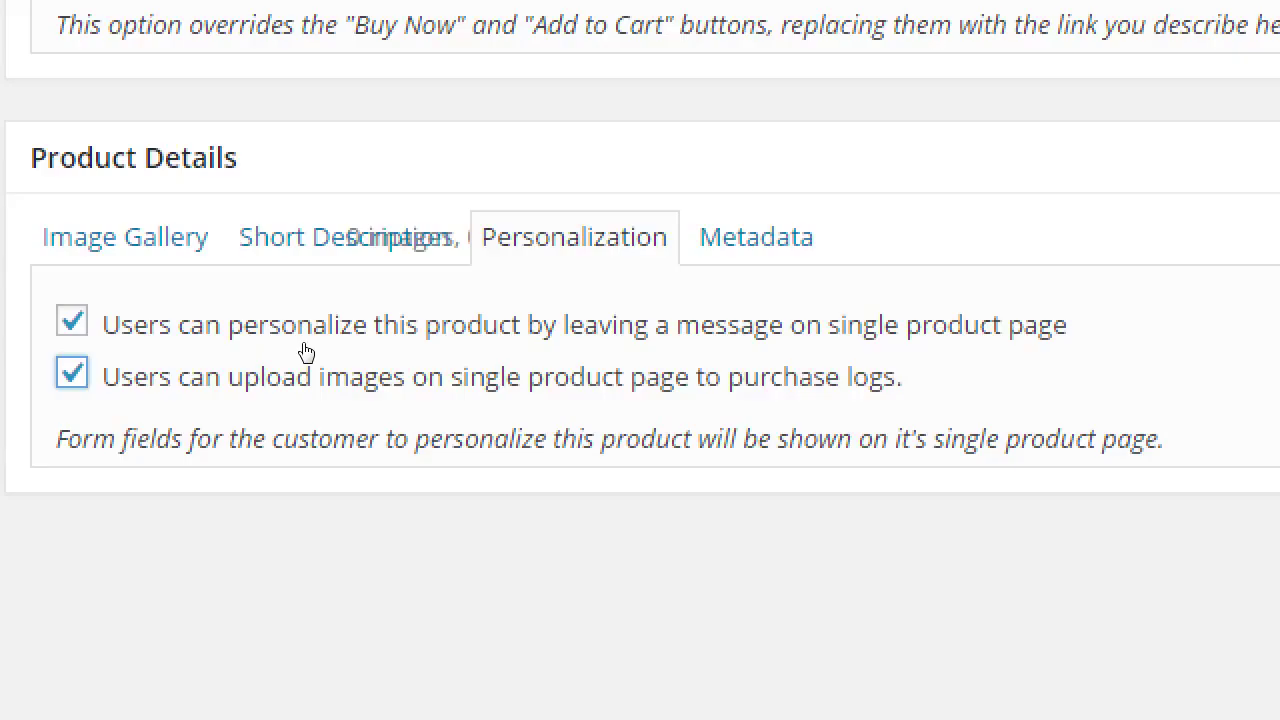
Step: Add the paragraph "UPload your own photo" below the existing text in the cake's main description
scroll(306, 352, "up", 5)
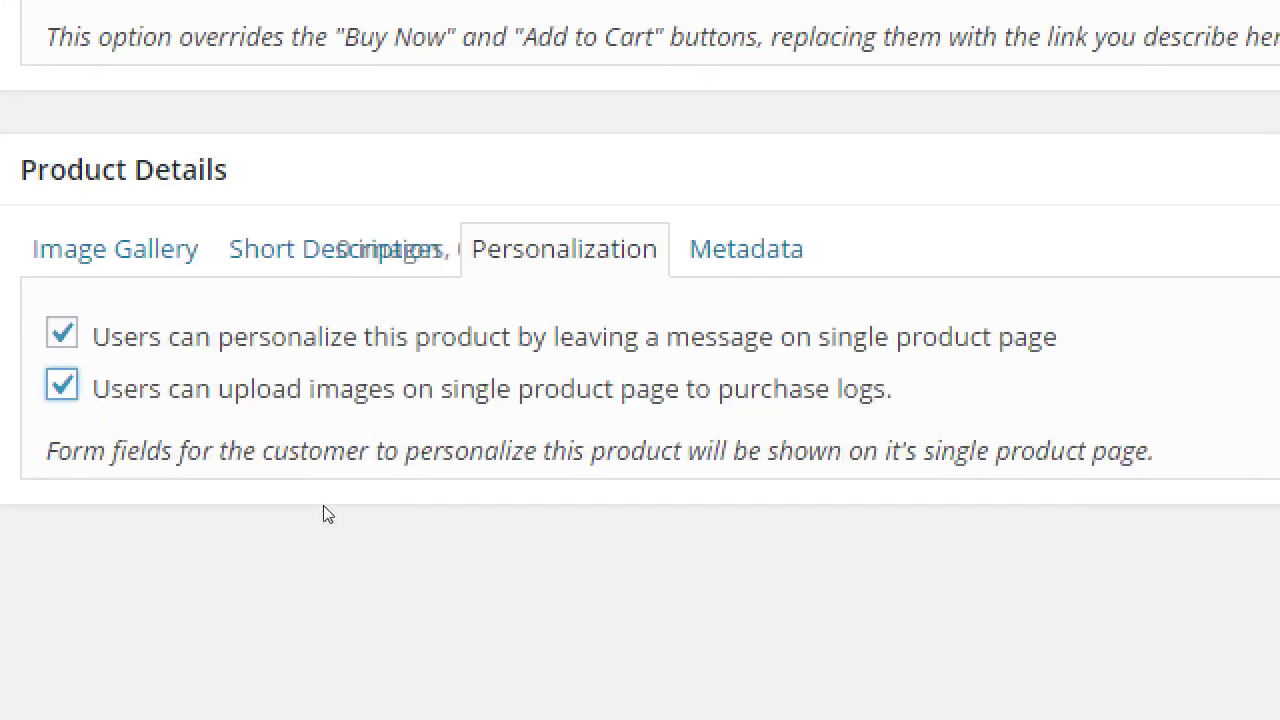
scroll(323, 508, "up", 15)
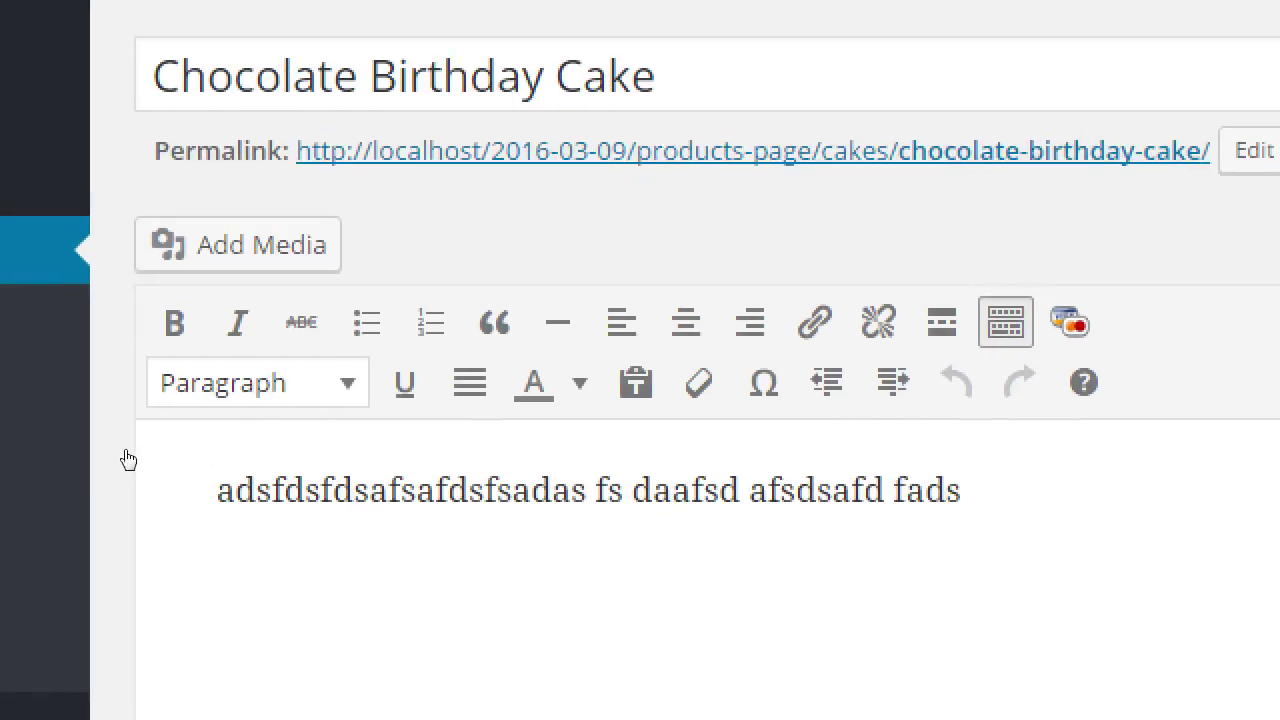
left_click(294, 512)
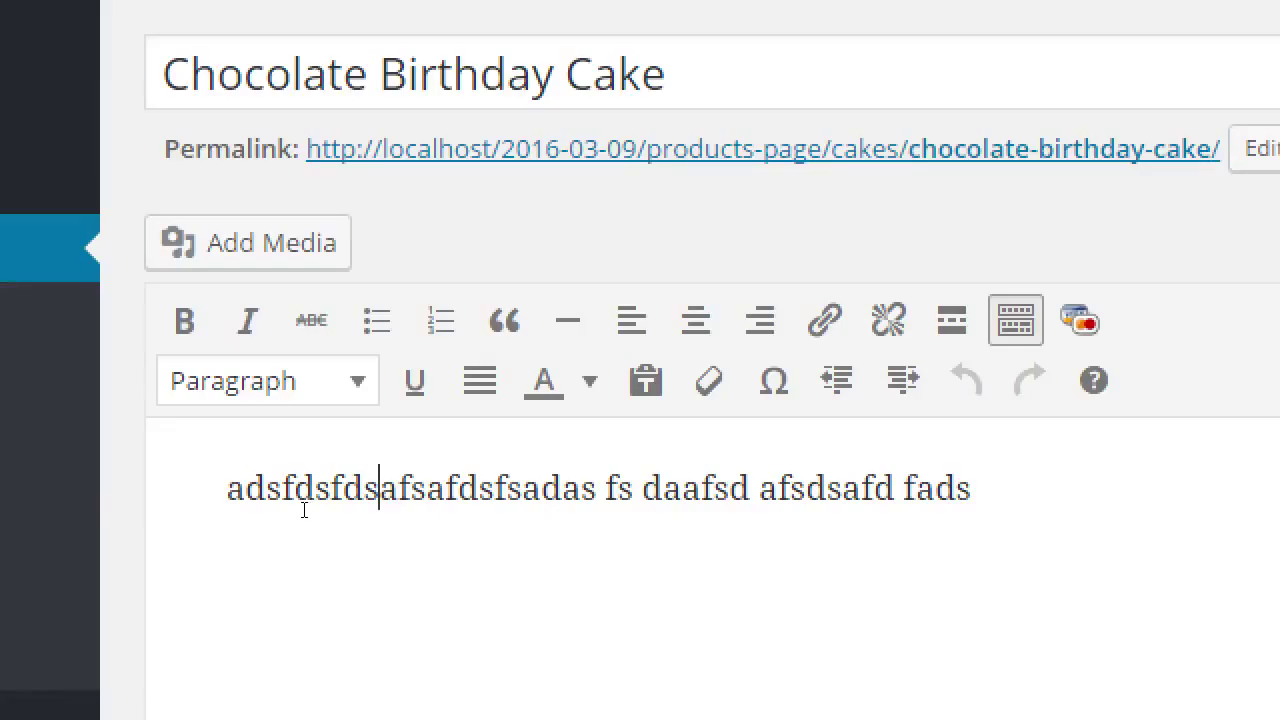
key("End")
key("Return")
key("Return")
key("BackSpace")
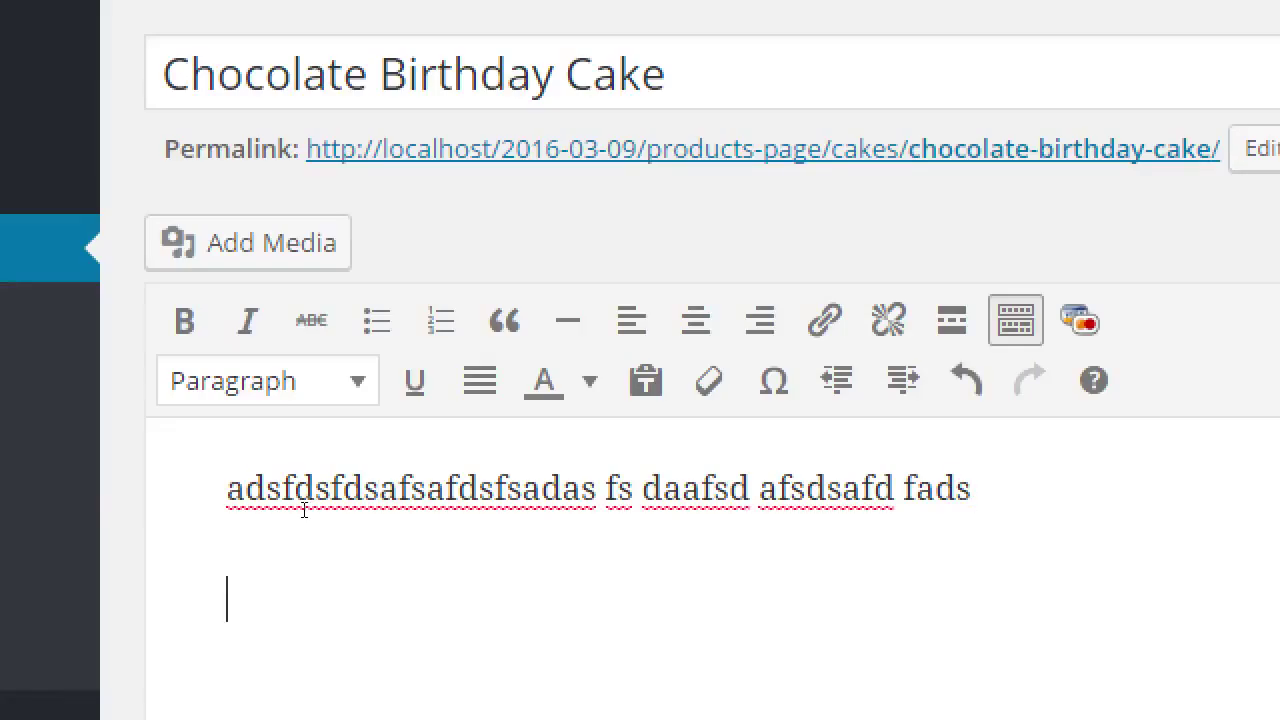
type("UPload your o")
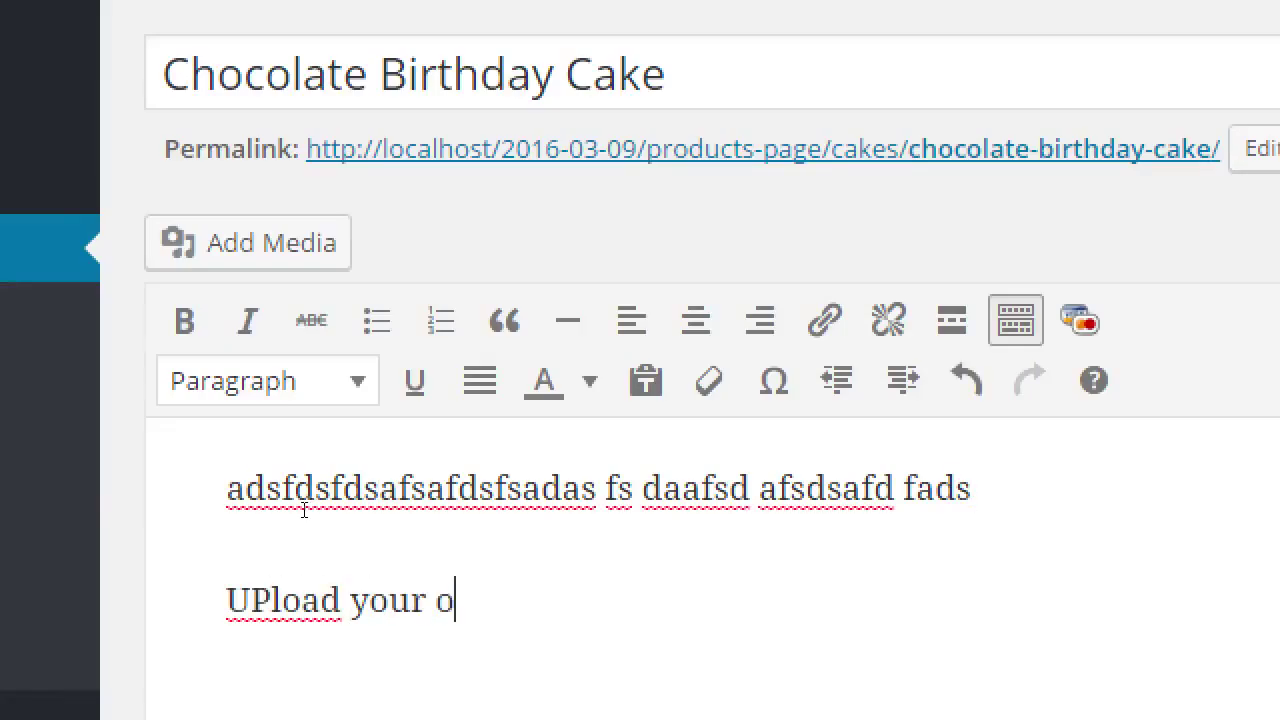
type("wn photo")
Step: Add a further paragraph reading "Please, NO COPYRIGHTED MATERIAL" to the cake's main description
key("Return")
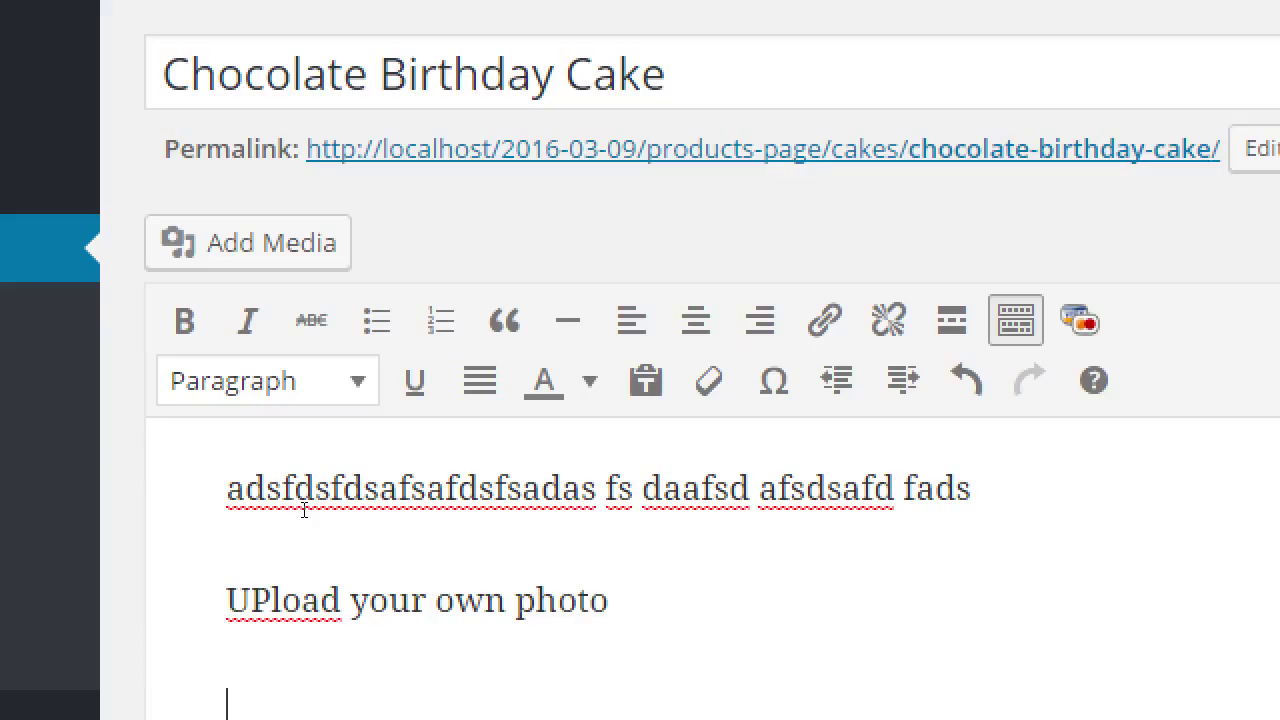
type("Please,")
scroll(300, 600, "down", 2)
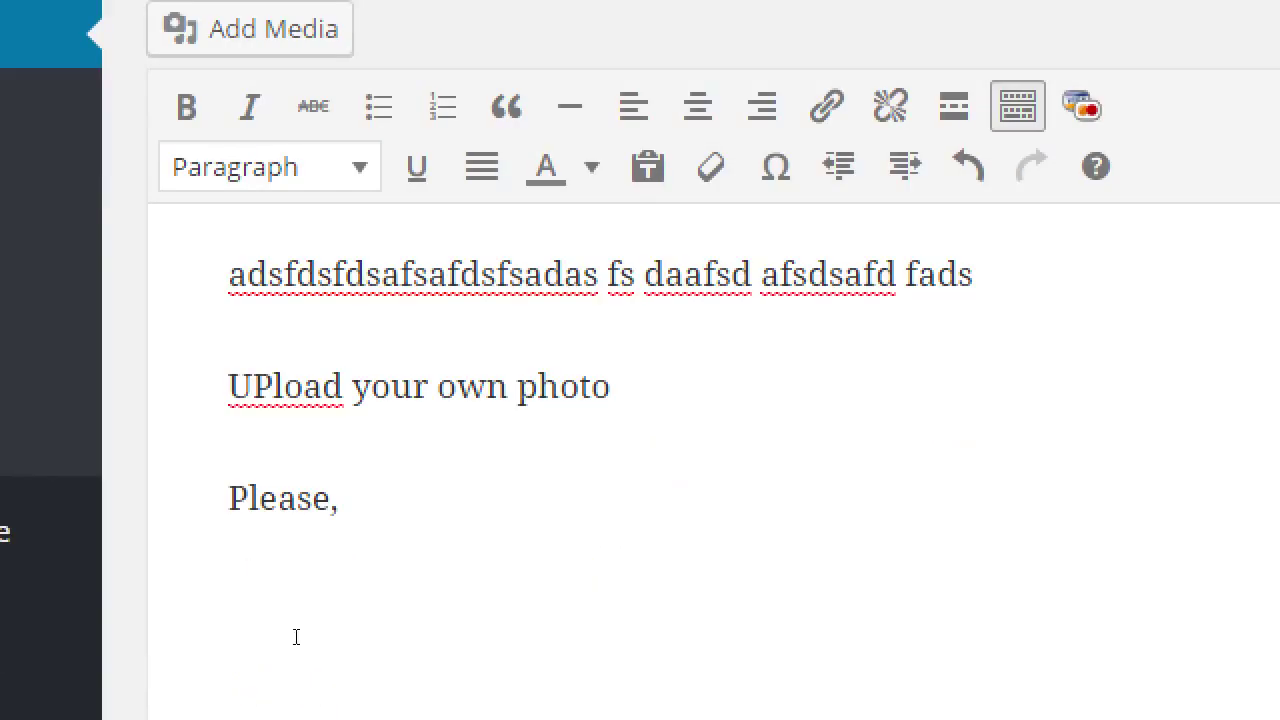
type("NO COPYRIGHTD")
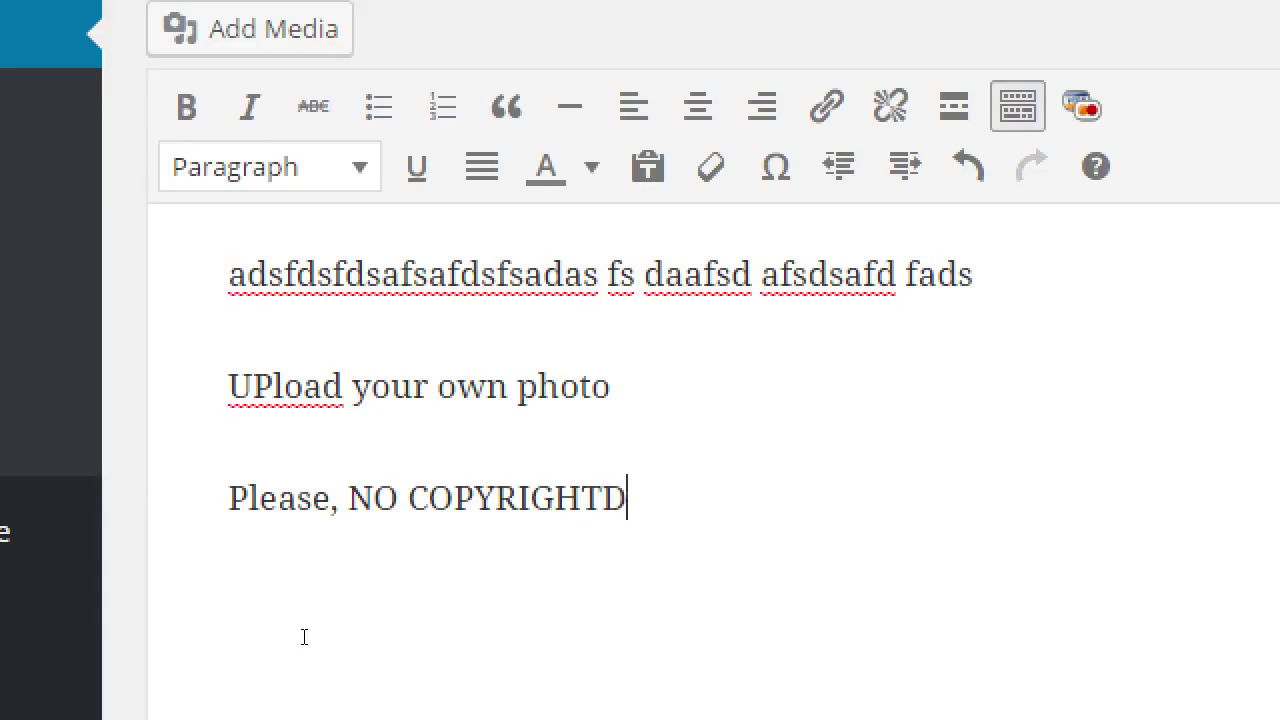
key("BackSpace")
type("ED MATEI")
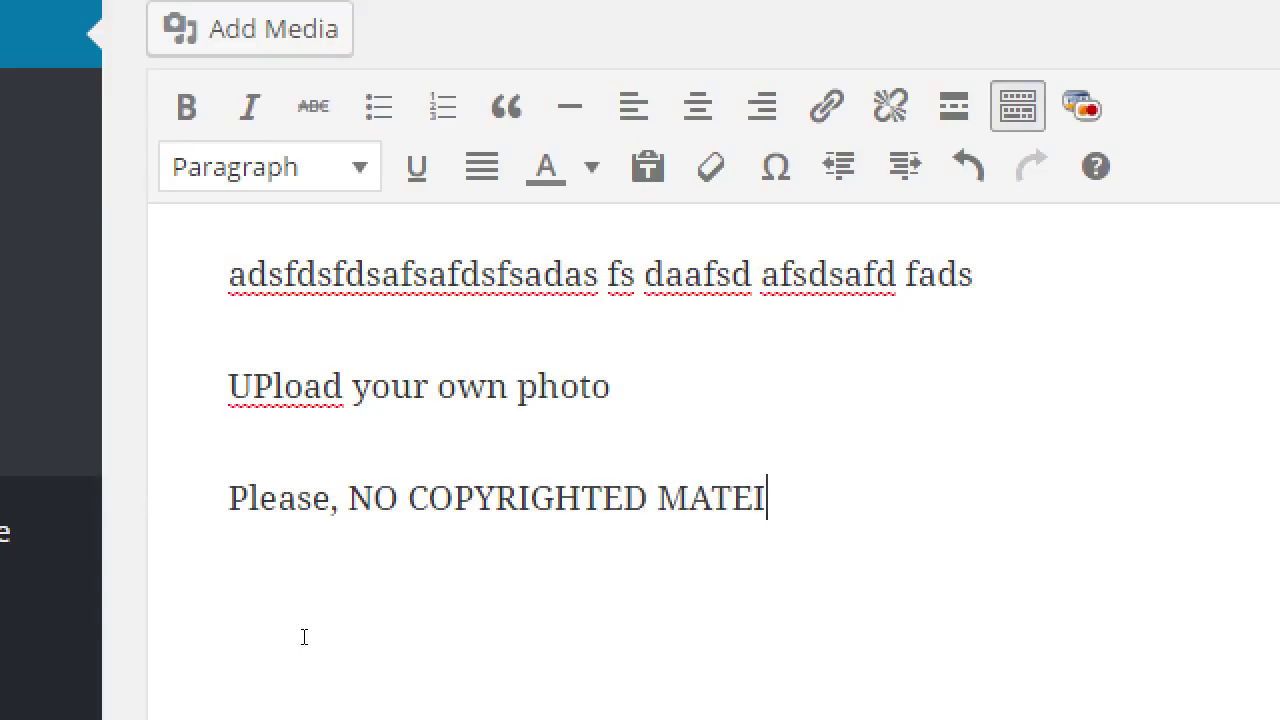
key("BackSpace")
type("RIAL")
Step: Show the custom metadata settings in the cake's product details
scroll(477, 600, "down", 10)
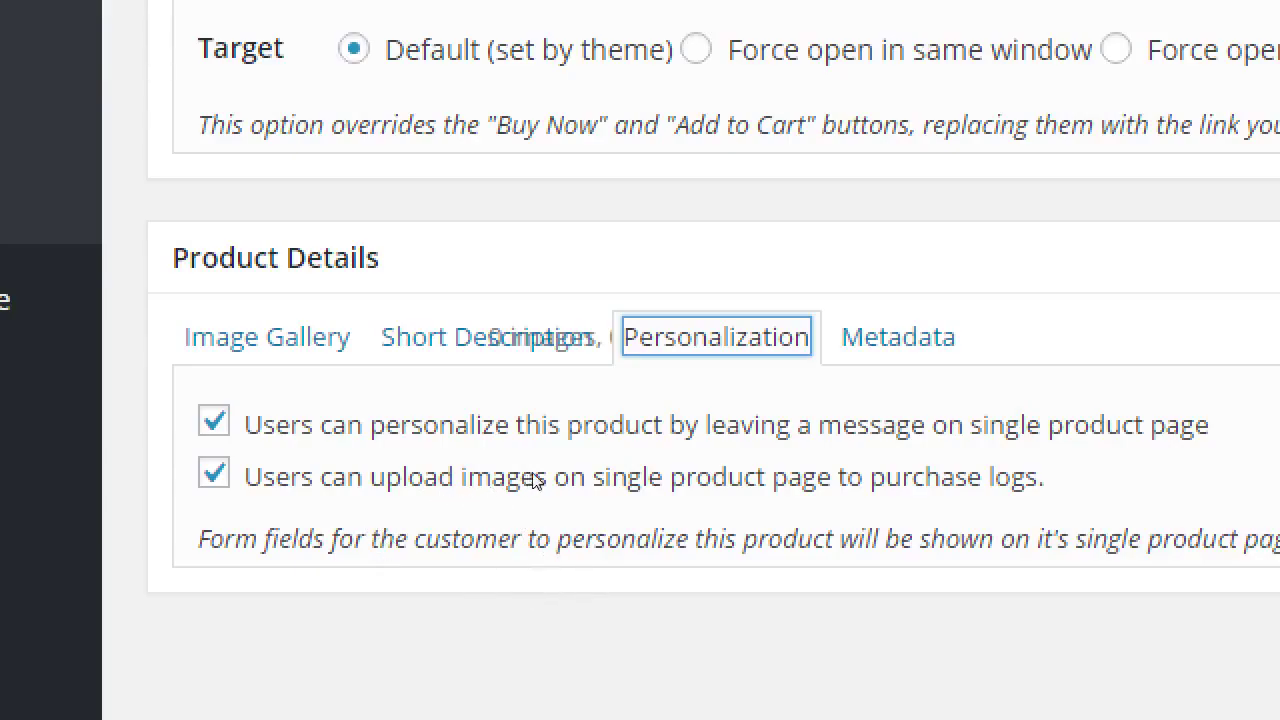
key("Right")
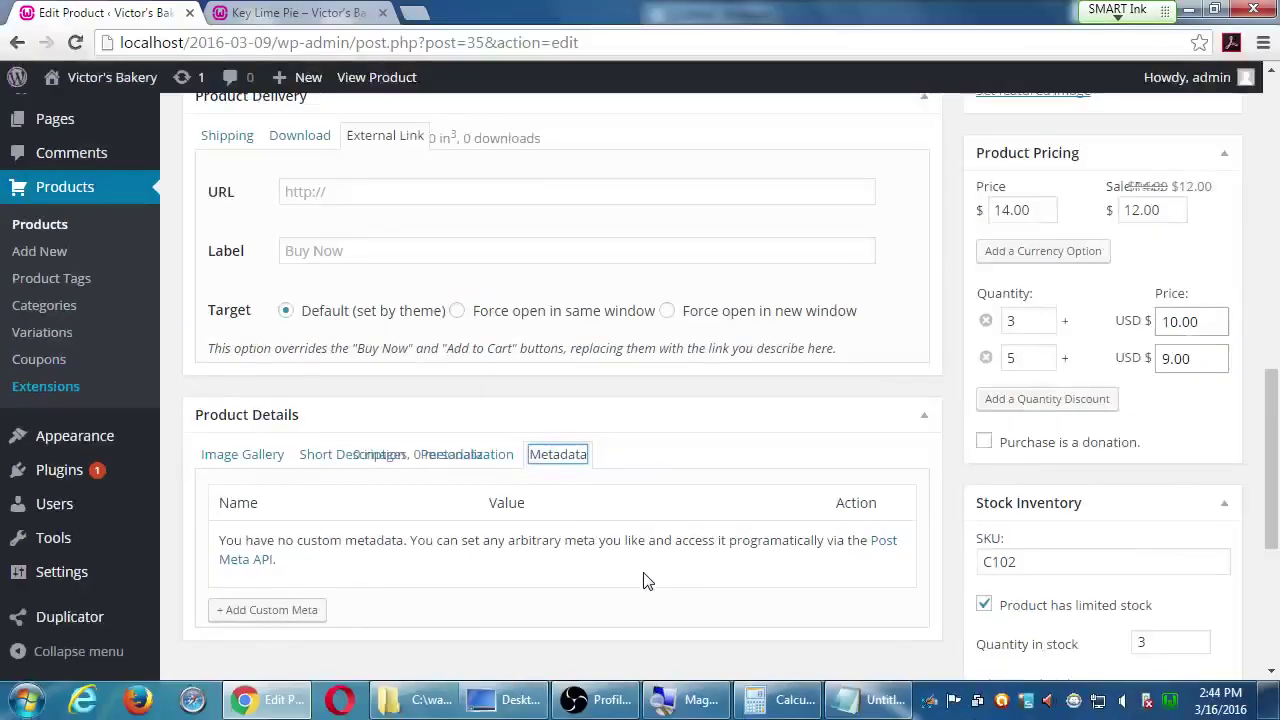
scroll(578, 596, "down", 2)
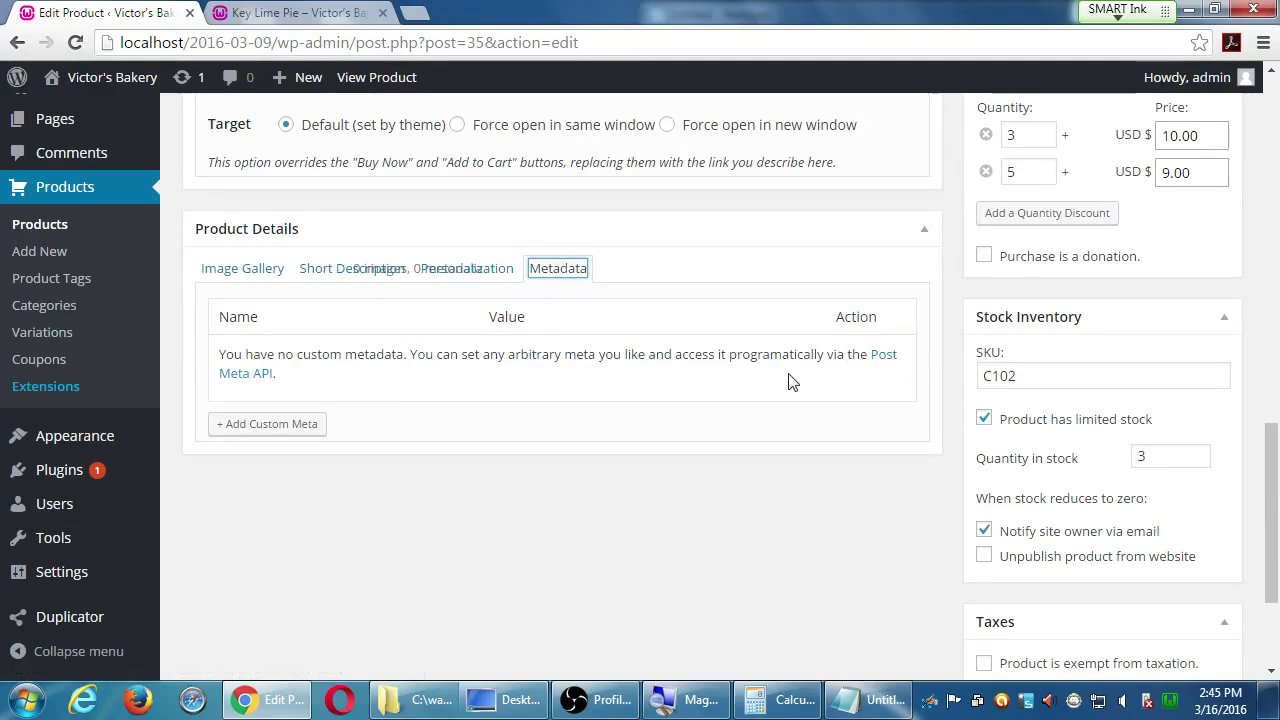
Step: Look over the cake's editing page and update the published product with the changes
scroll(770, 405, "up", 6)
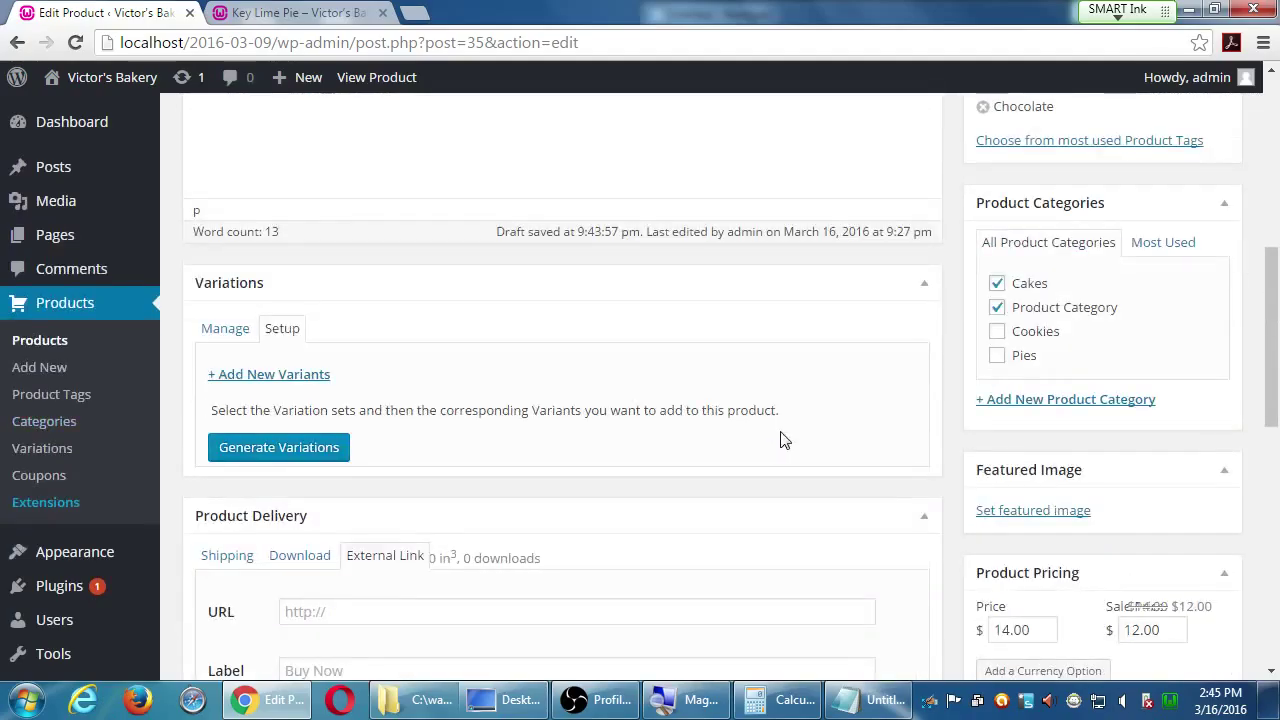
scroll(768, 441, "up", 5)
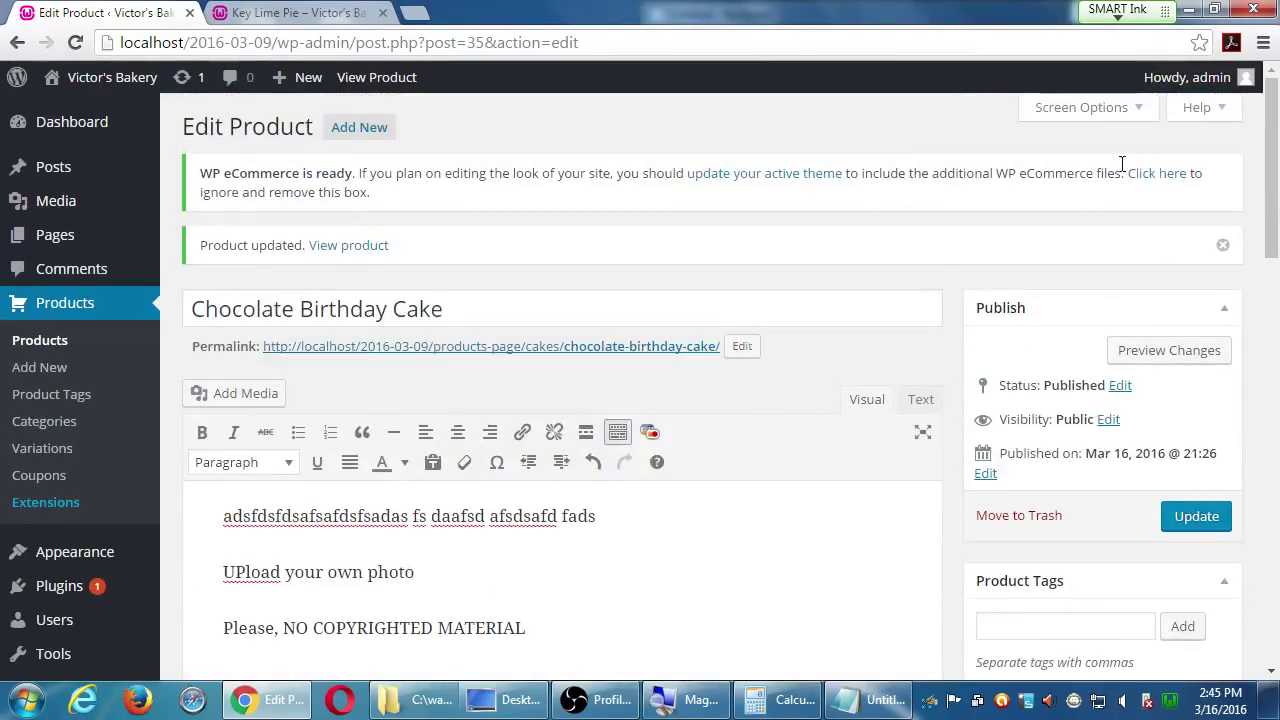
scroll(1010, 295, "down", 15)
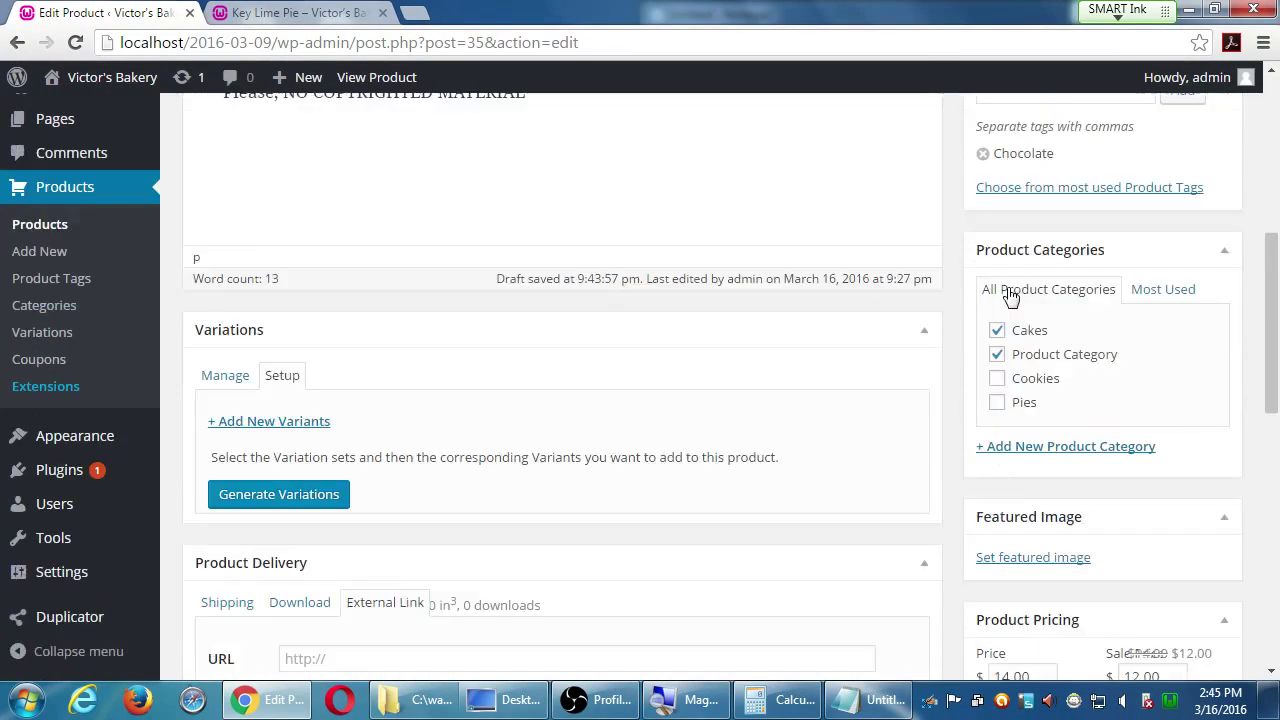
scroll(1008, 288, "up", 15)
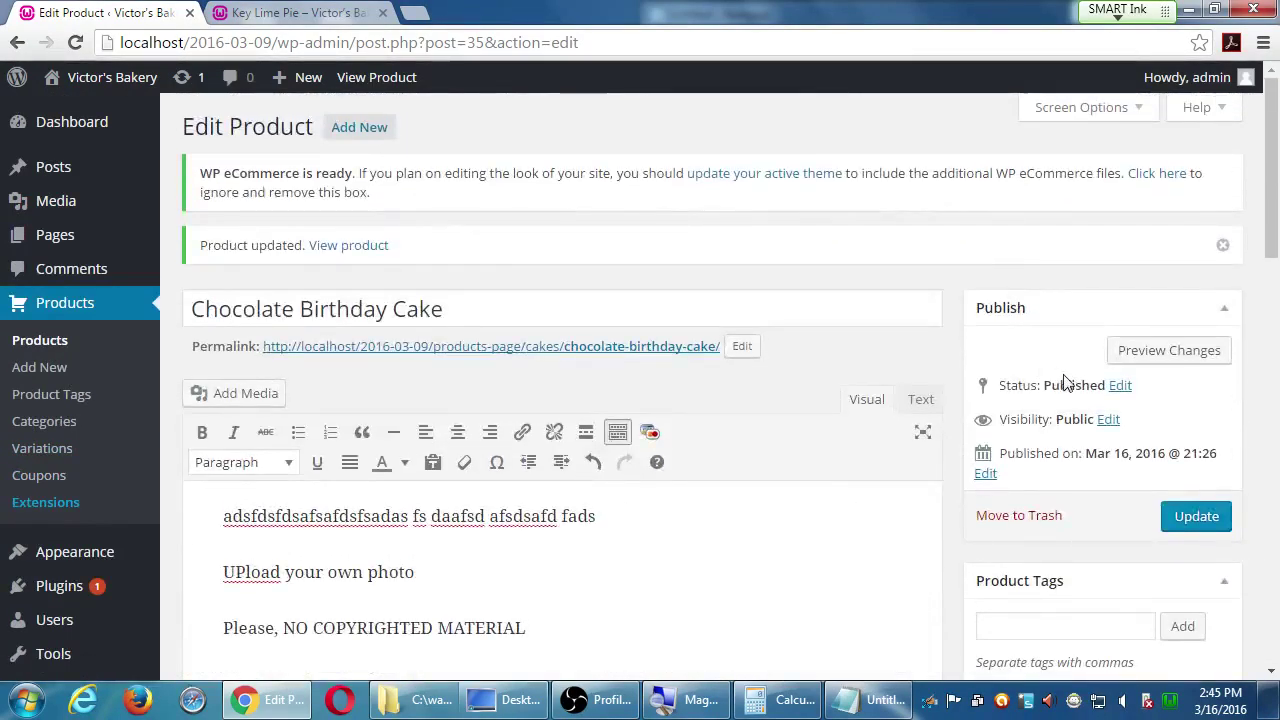
left_click(1203, 517)
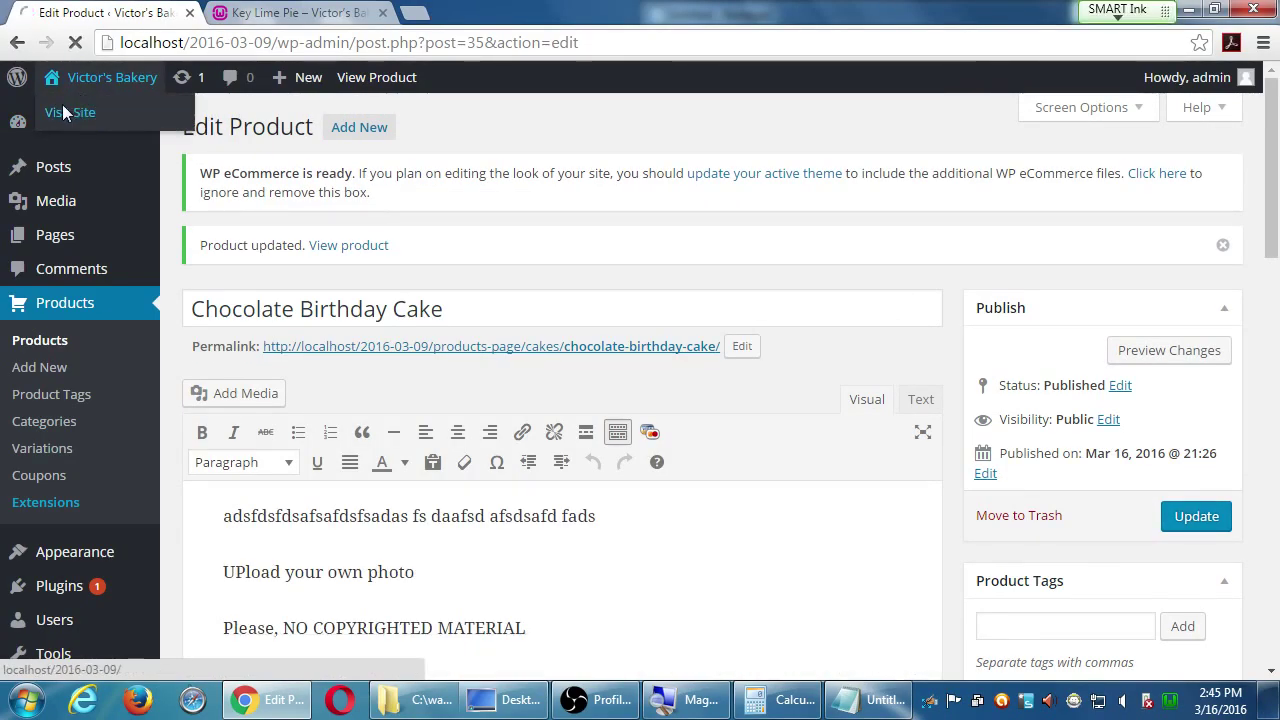
Step: Visit the bakery site's Products Page and examine the Chocolate Birthday Cake listing
left_click(63, 110)
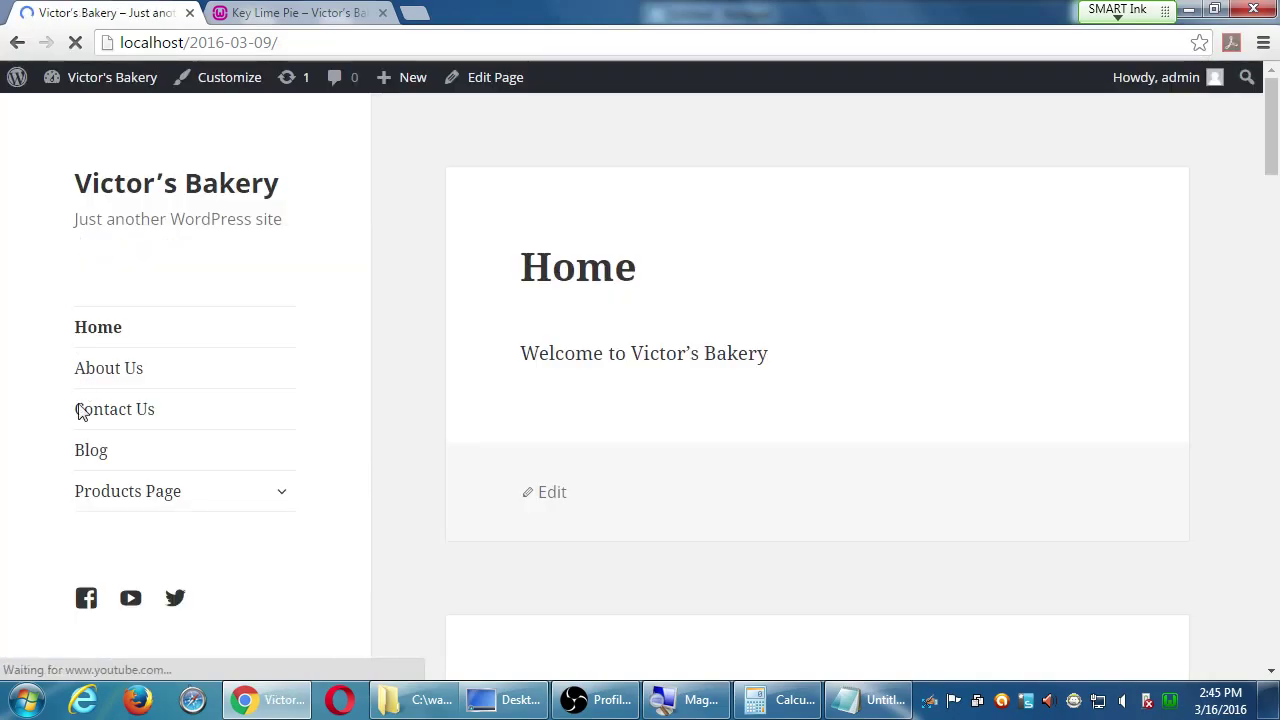
left_click(107, 503)
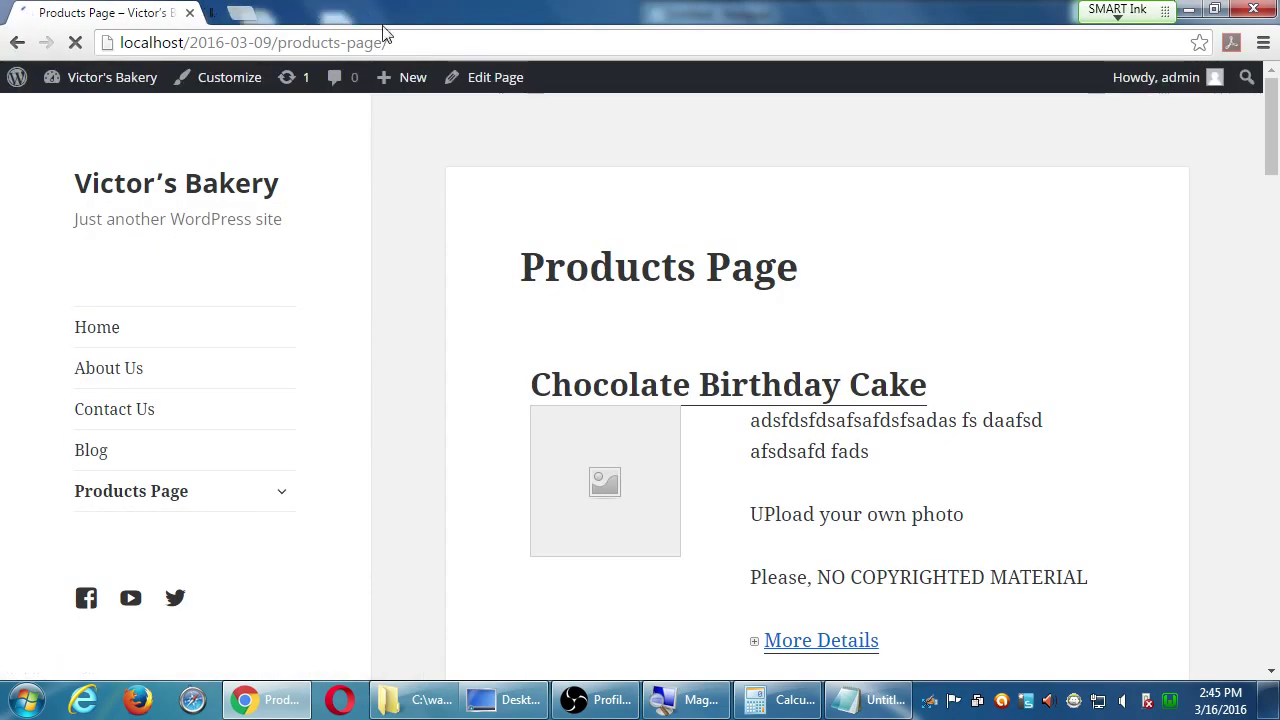
scroll(486, 411, "down", 3)
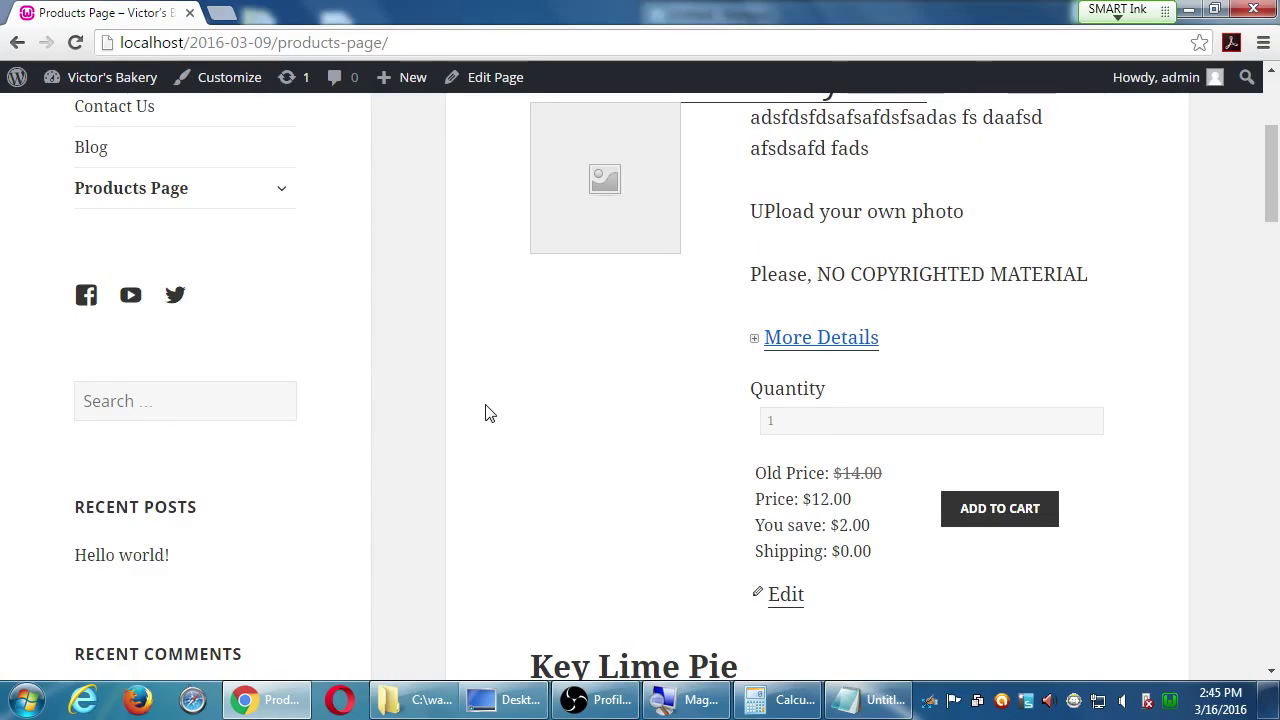
Step: Look over the cake and Key Lime Pie listings, and expand and collapse the cake's More Details to read its short description
scroll(486, 411, "up", 1)
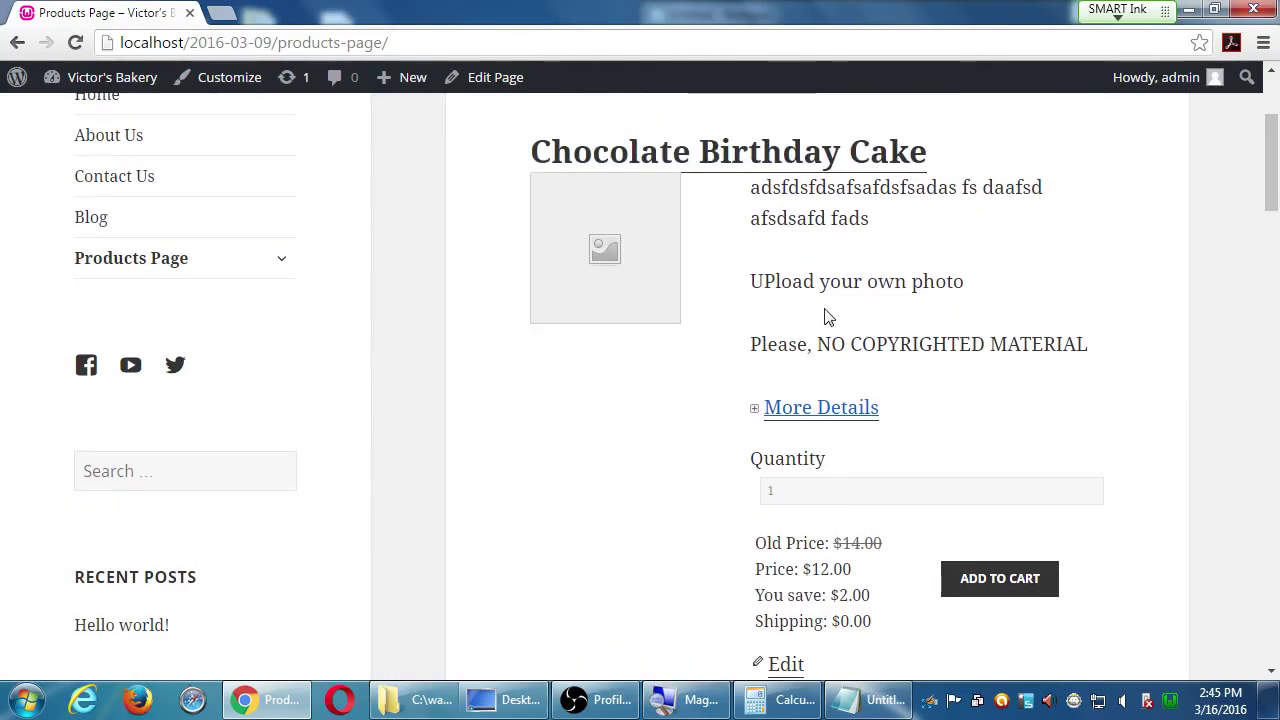
scroll(871, 431, "down", 2)
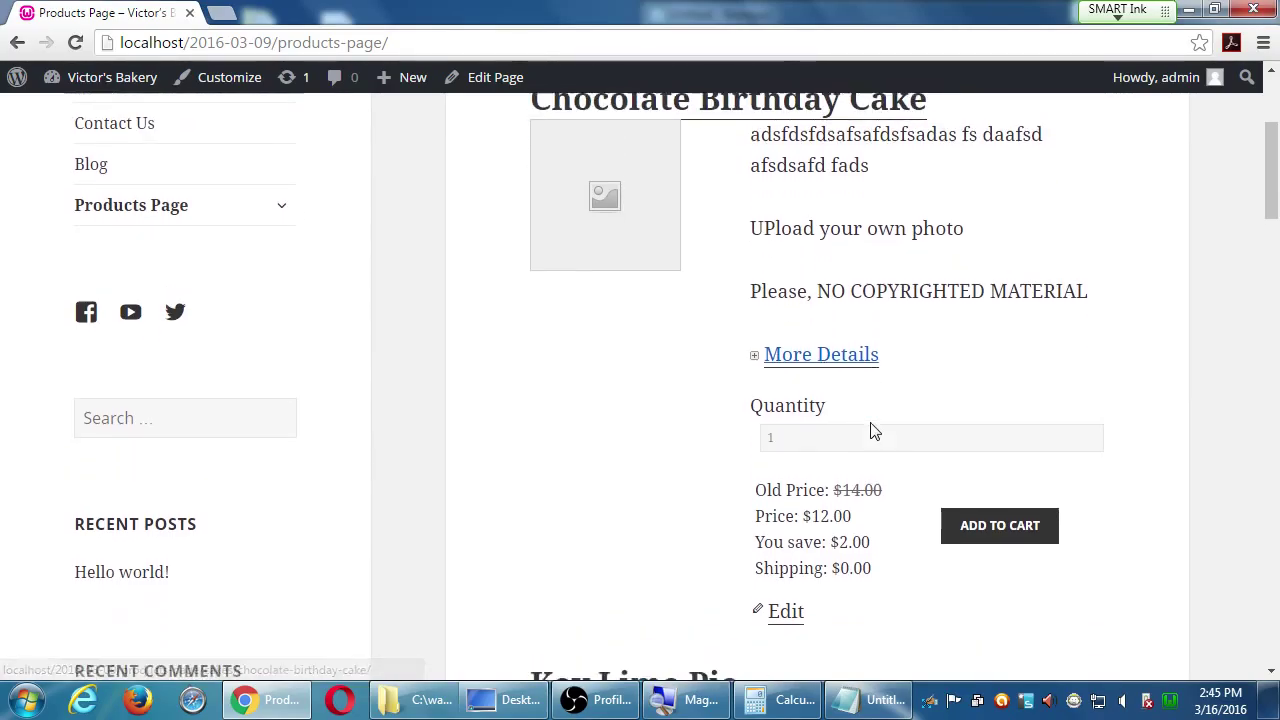
scroll(871, 421, "down", 3)
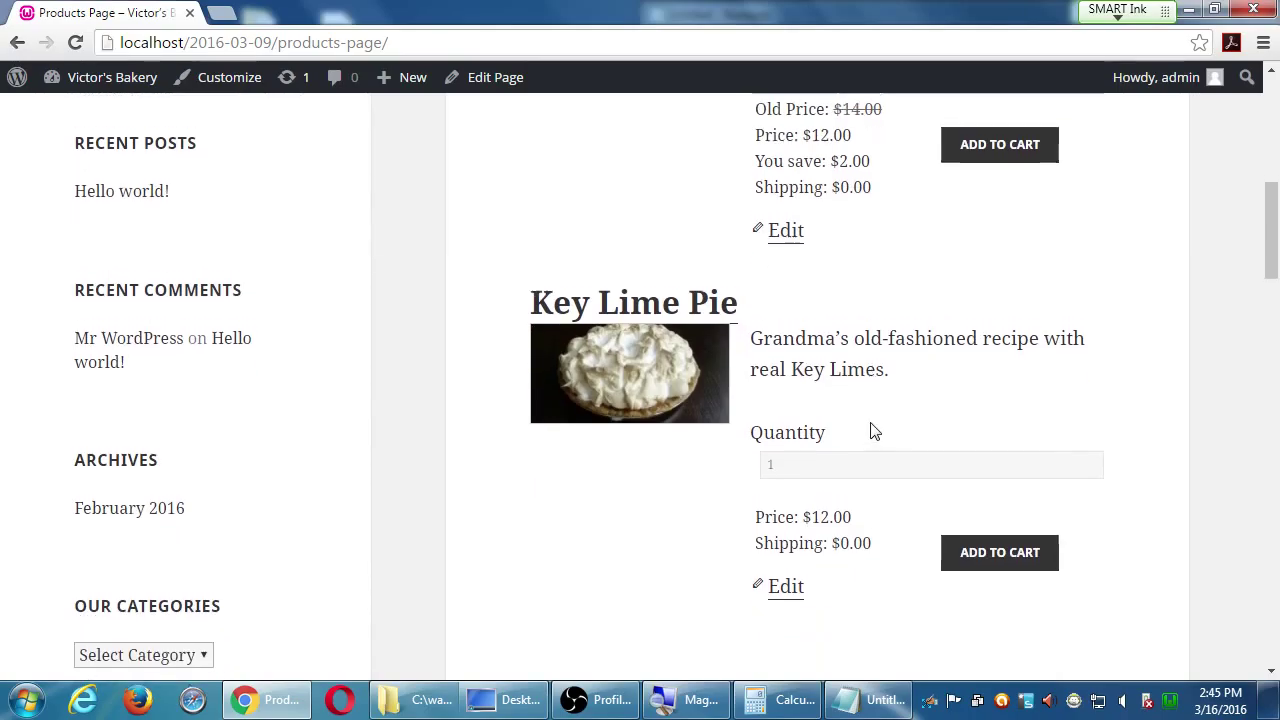
scroll(872, 429, "up", 3)
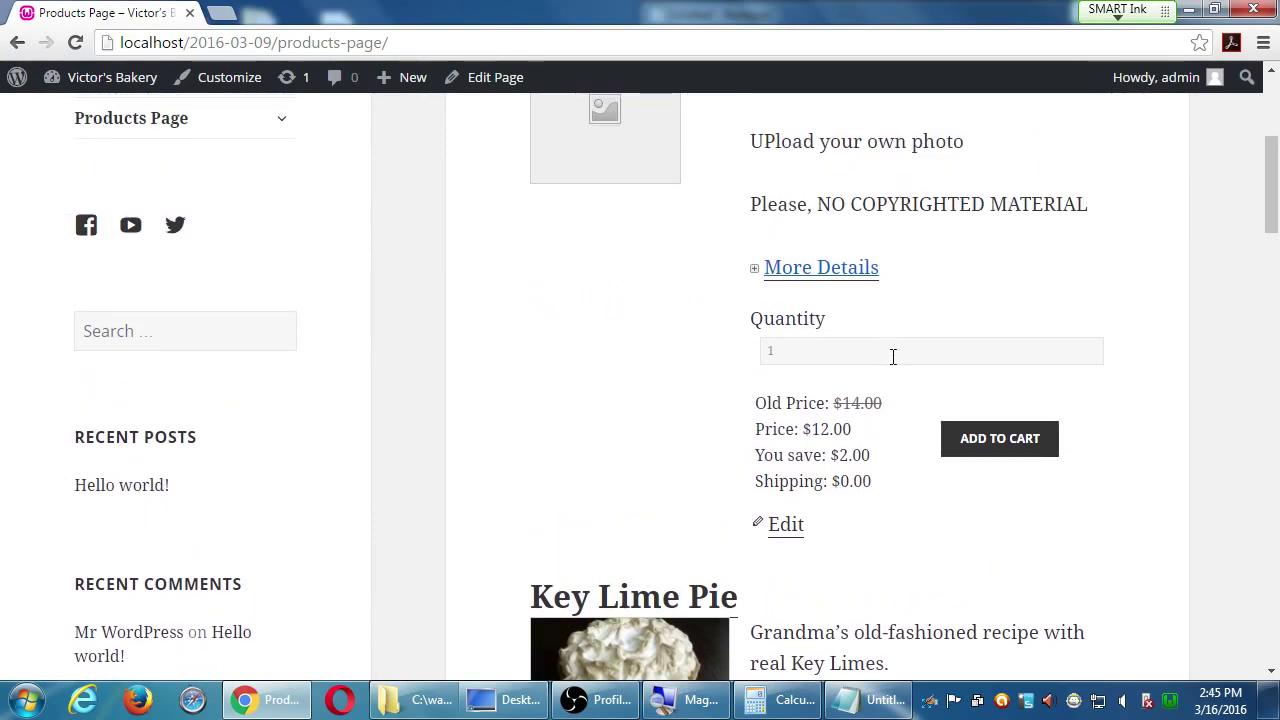
scroll(894, 360, "up", 2)
scroll(894, 365, "down", 1)
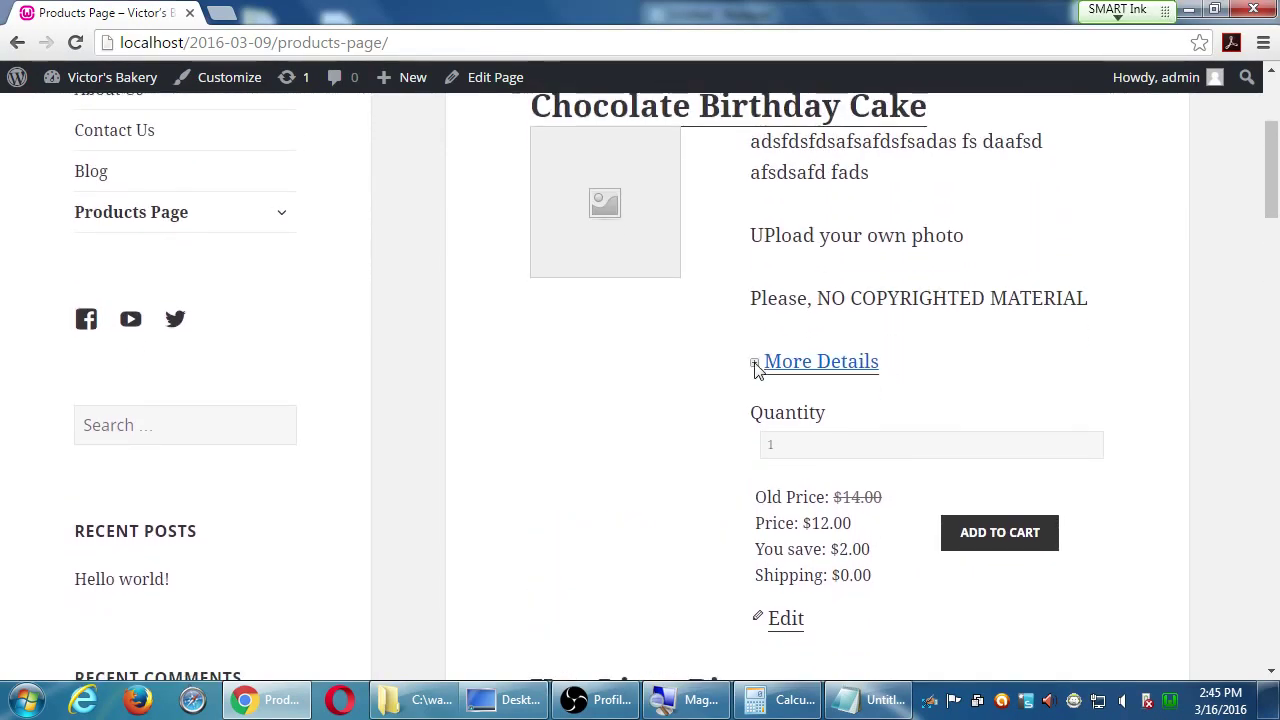
left_click(773, 370)
left_click_drag(822, 392, 930, 392)
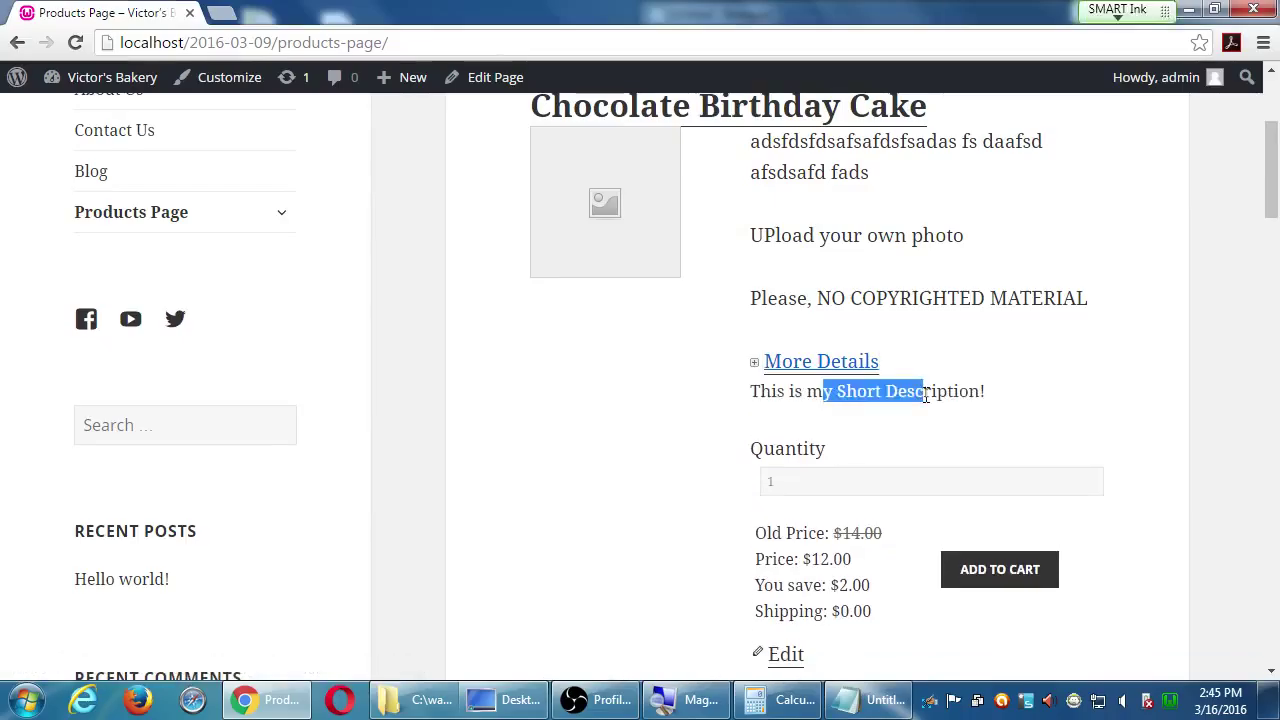
left_click(953, 397)
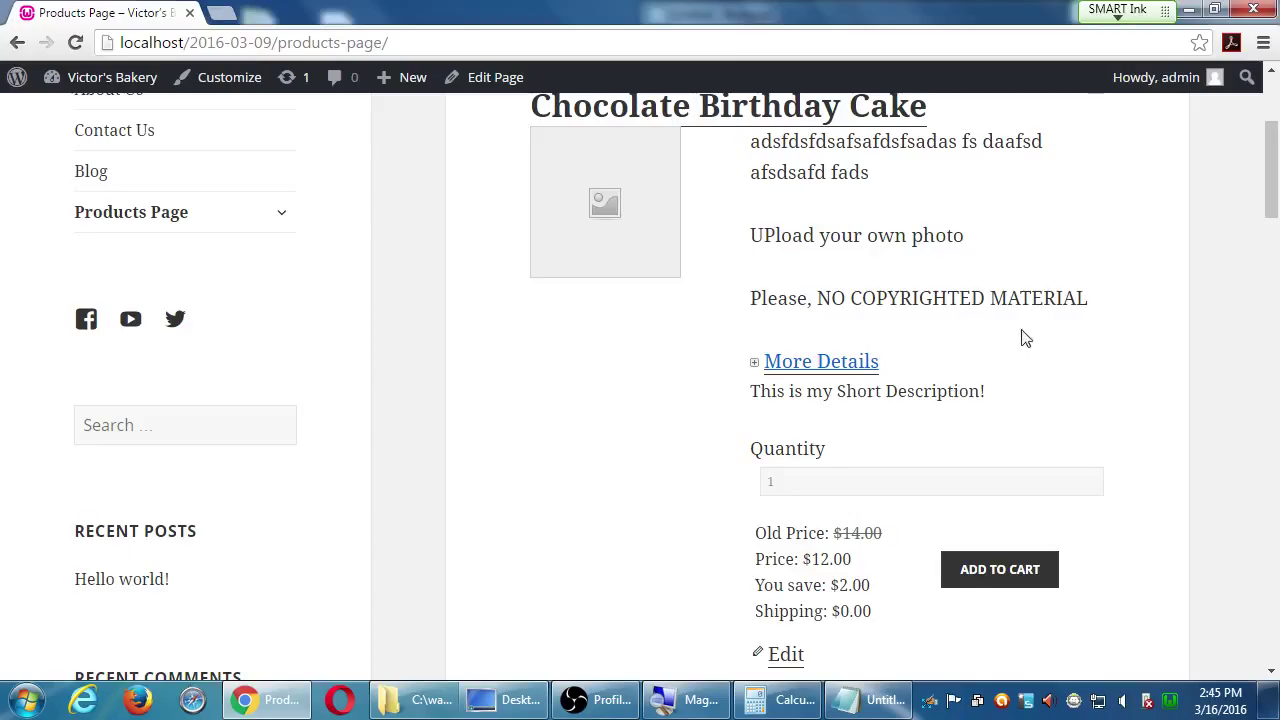
left_click(836, 370)
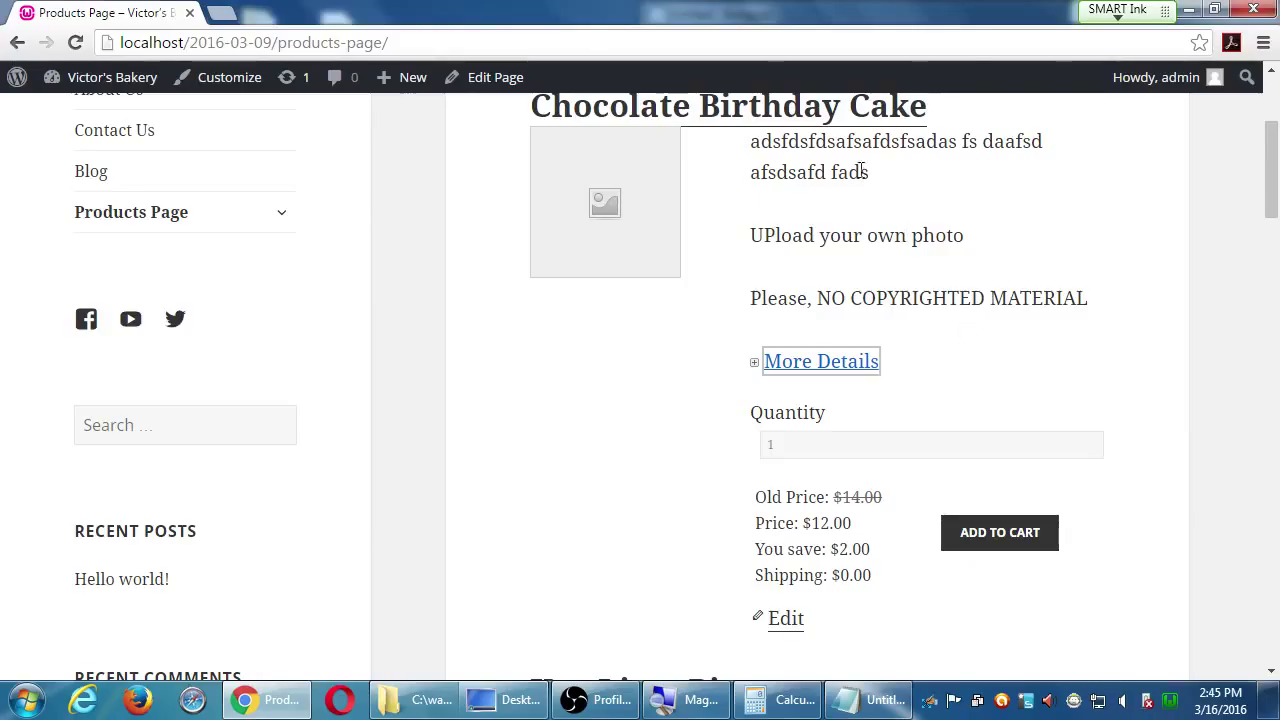
Step: Examine the cake's main description in the Products Page listing, including the photo upload and copyright paragraphs
left_click_drag(816, 141, 880, 266)
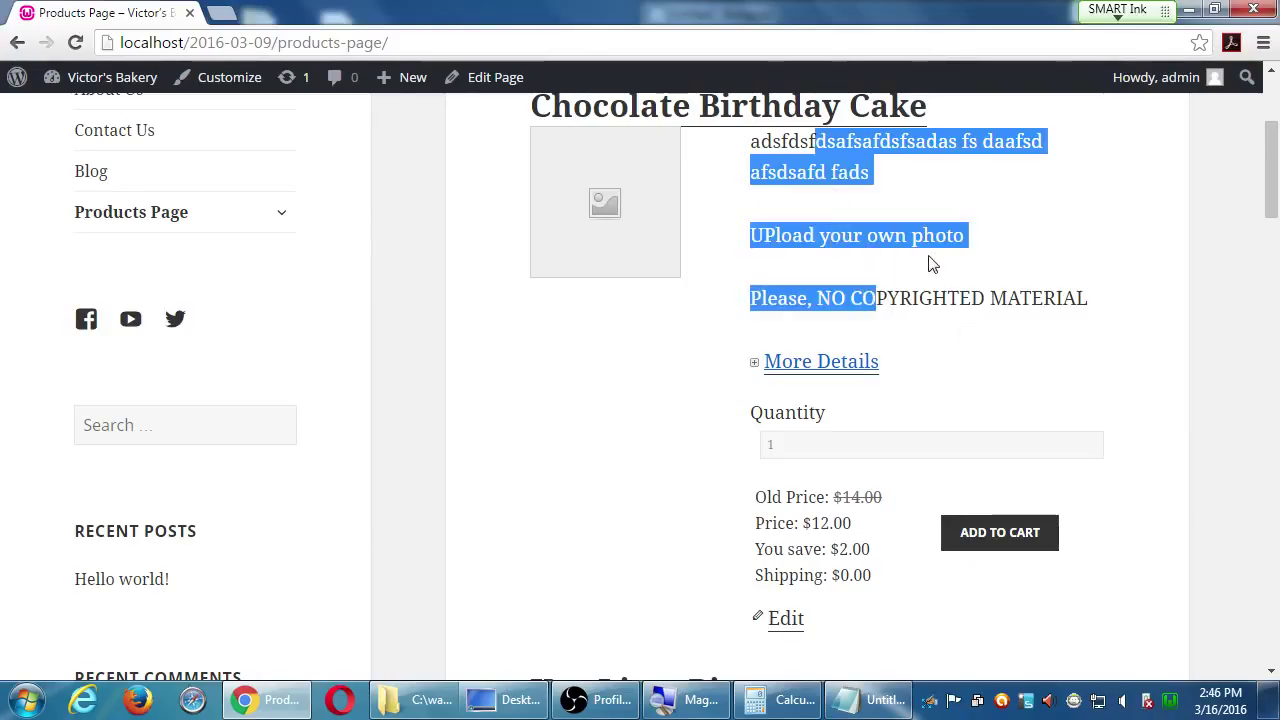
left_click(852, 172)
left_click_drag(816, 235, 906, 236)
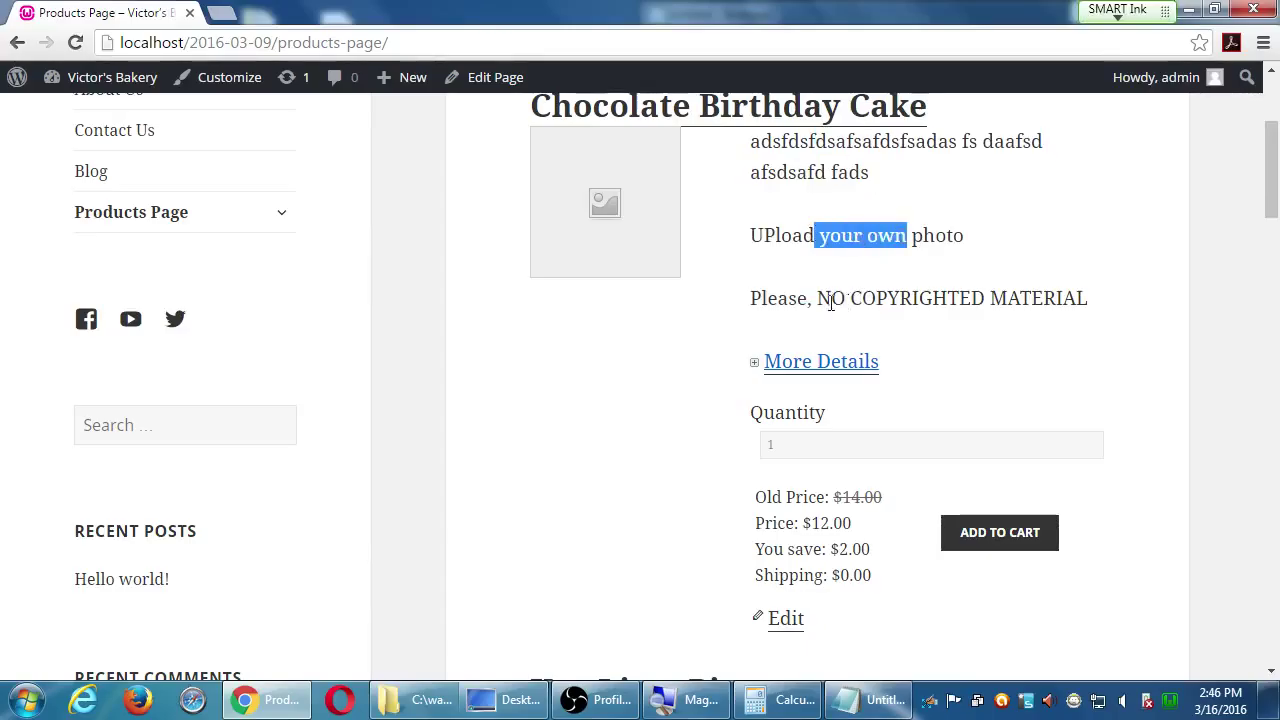
left_click_drag(817, 298, 888, 300)
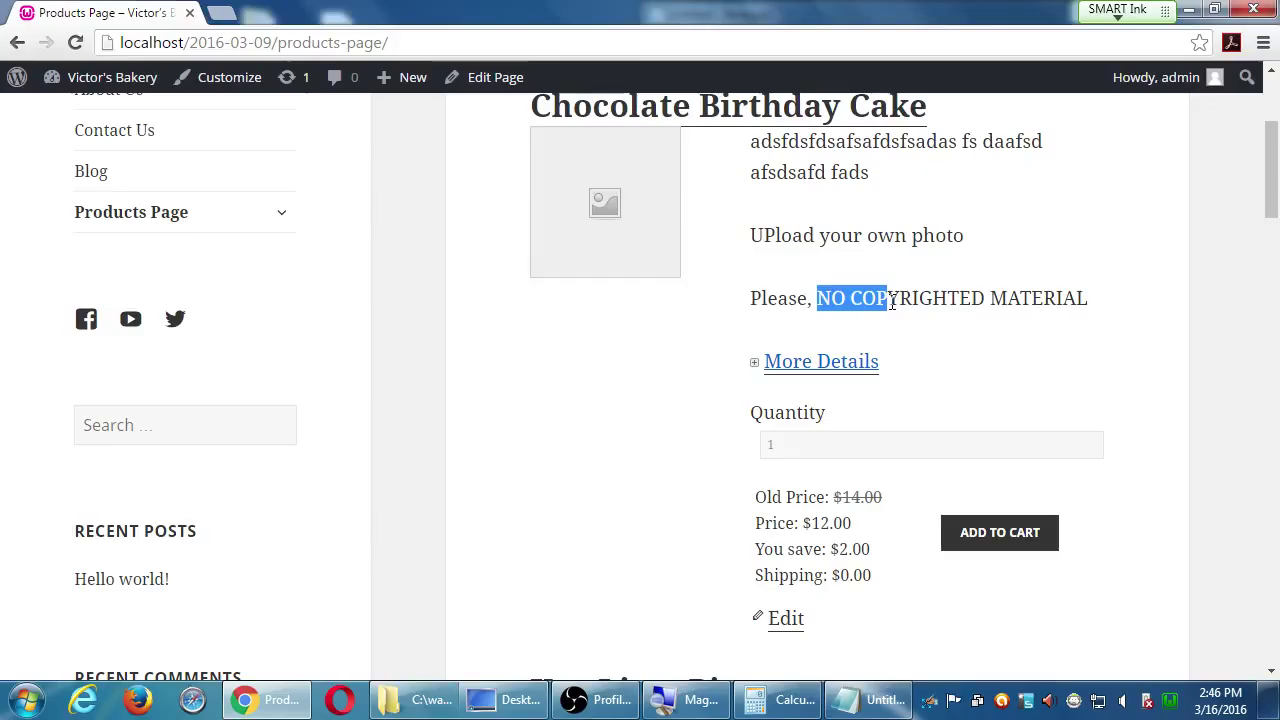
Step: Visit the Chocolate Birthday Cake's own product page, view its enlarged placeholder image, and read the short description
left_click(732, 118)
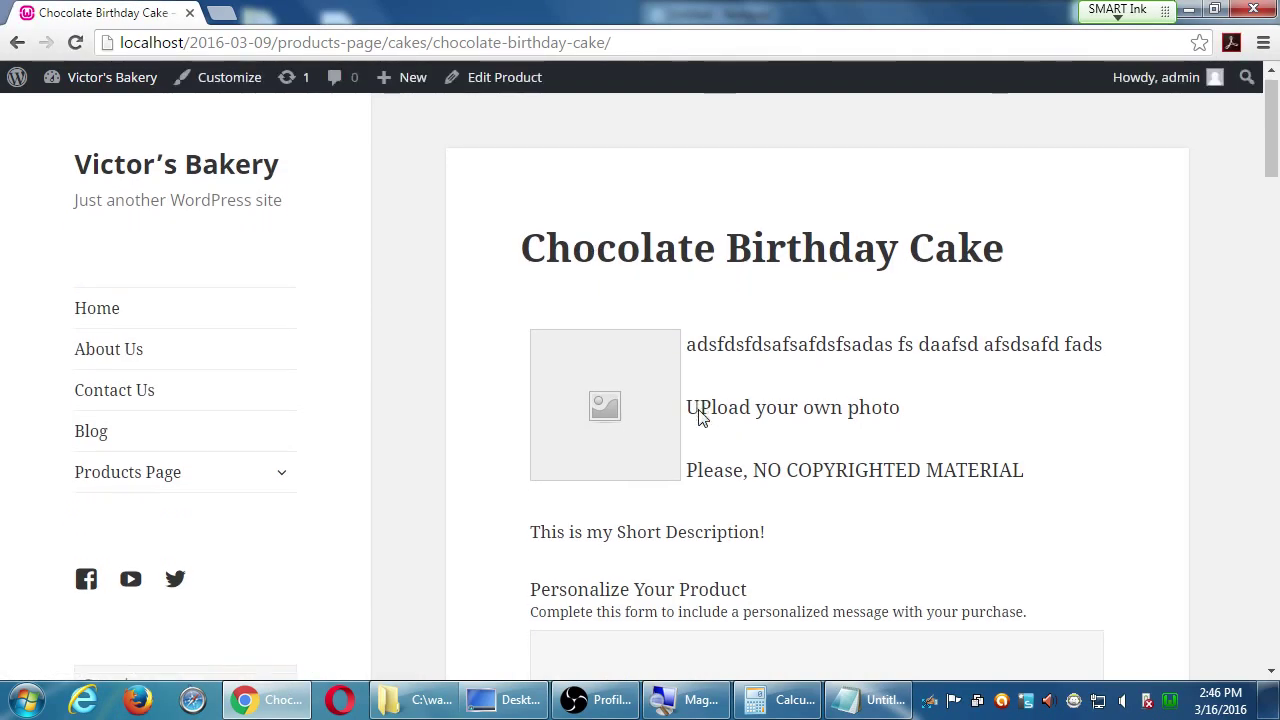
scroll(700, 418, "down", 2)
left_click(612, 280)
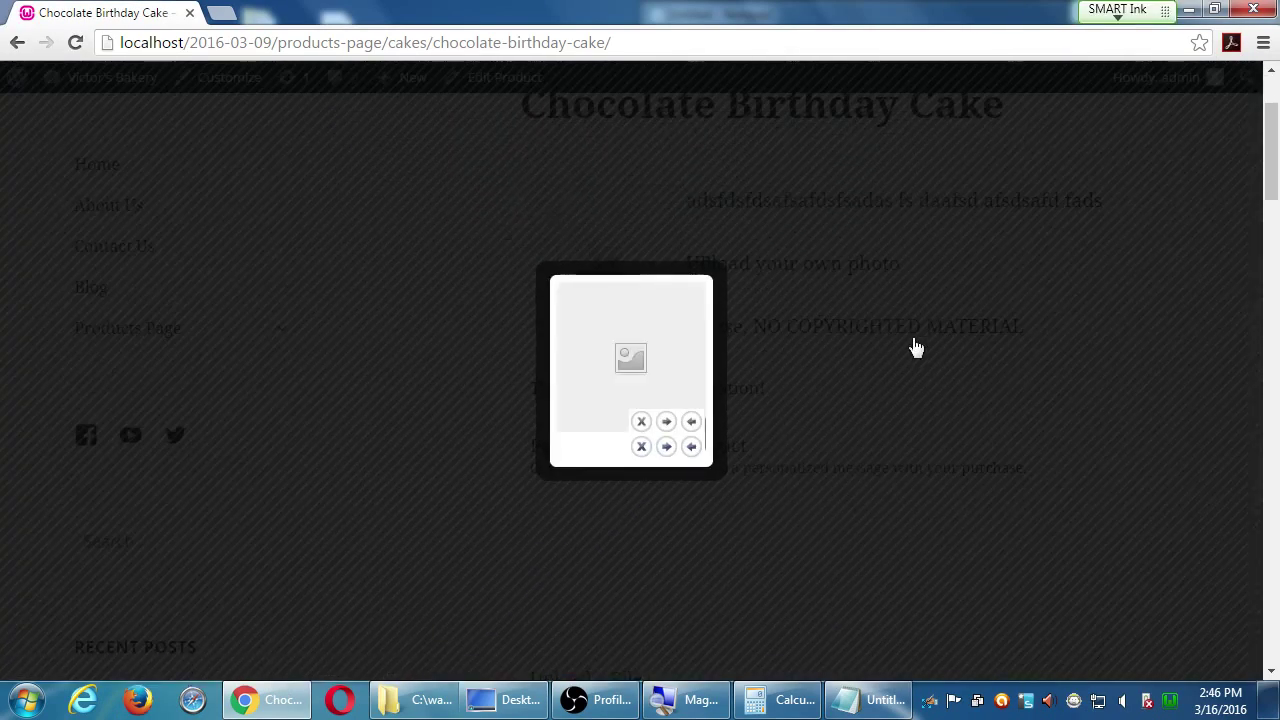
left_click(1075, 340)
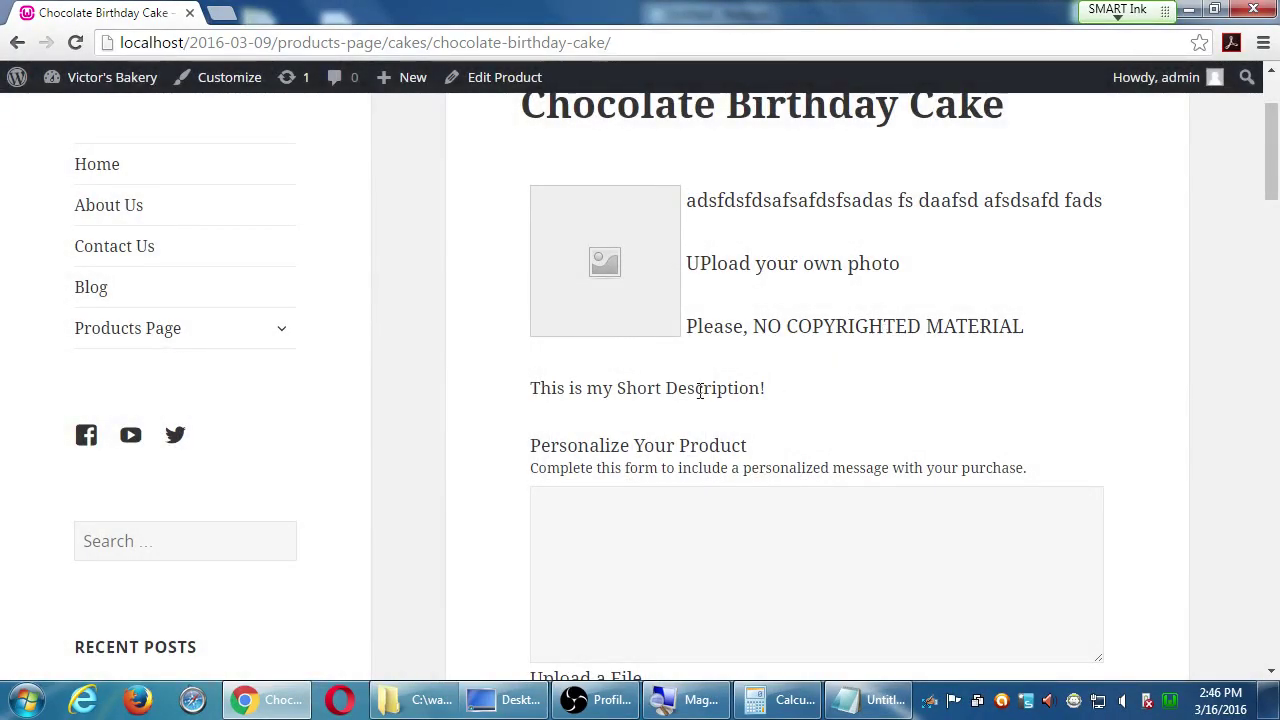
left_click_drag(602, 388, 728, 388)
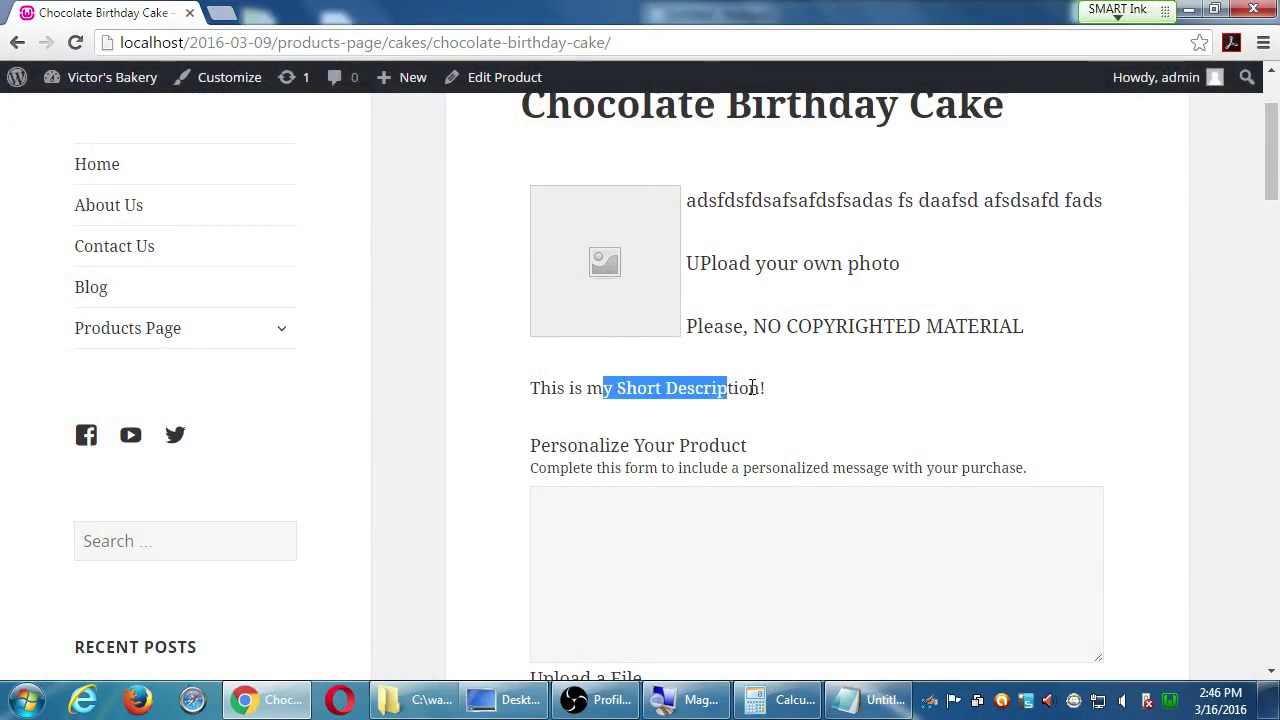
left_click(606, 402)
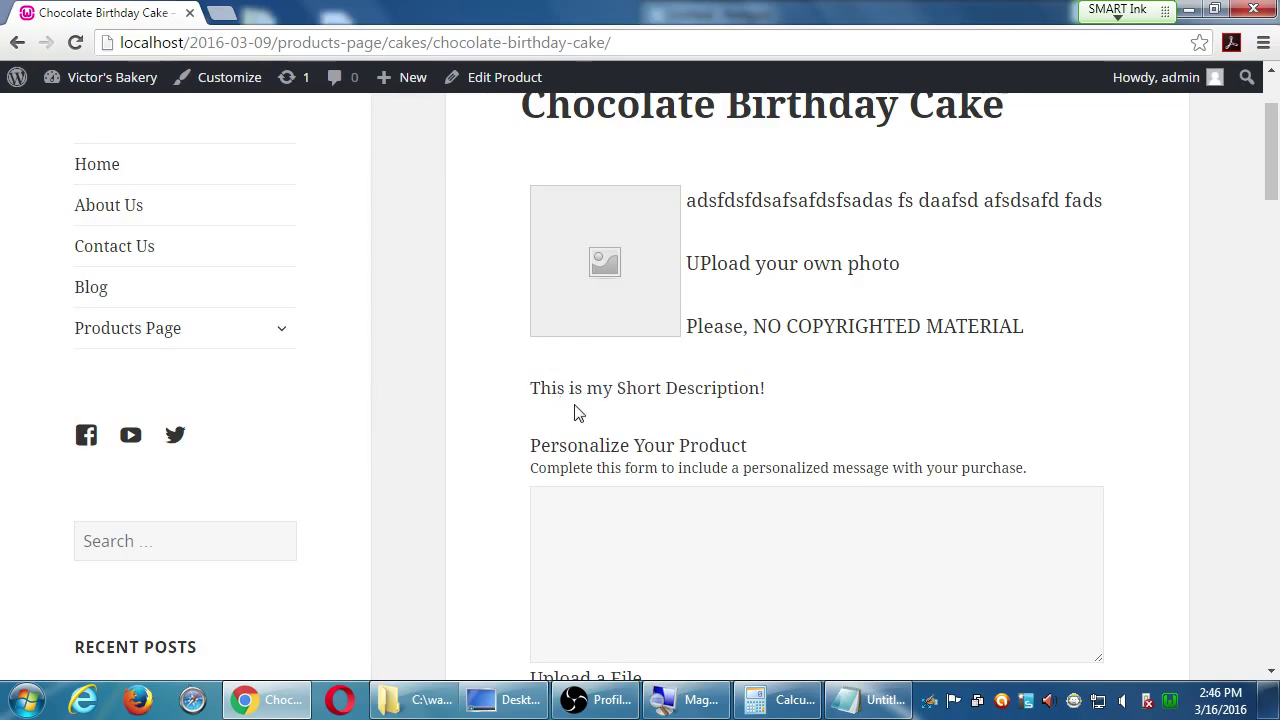
Step: Review the cake's personalization instructions and enter the sample message "fdssdafasfdasfdfdsa" under Personalize Your Product
scroll(605, 418, "up", 1)
scroll(625, 430, "up", 1)
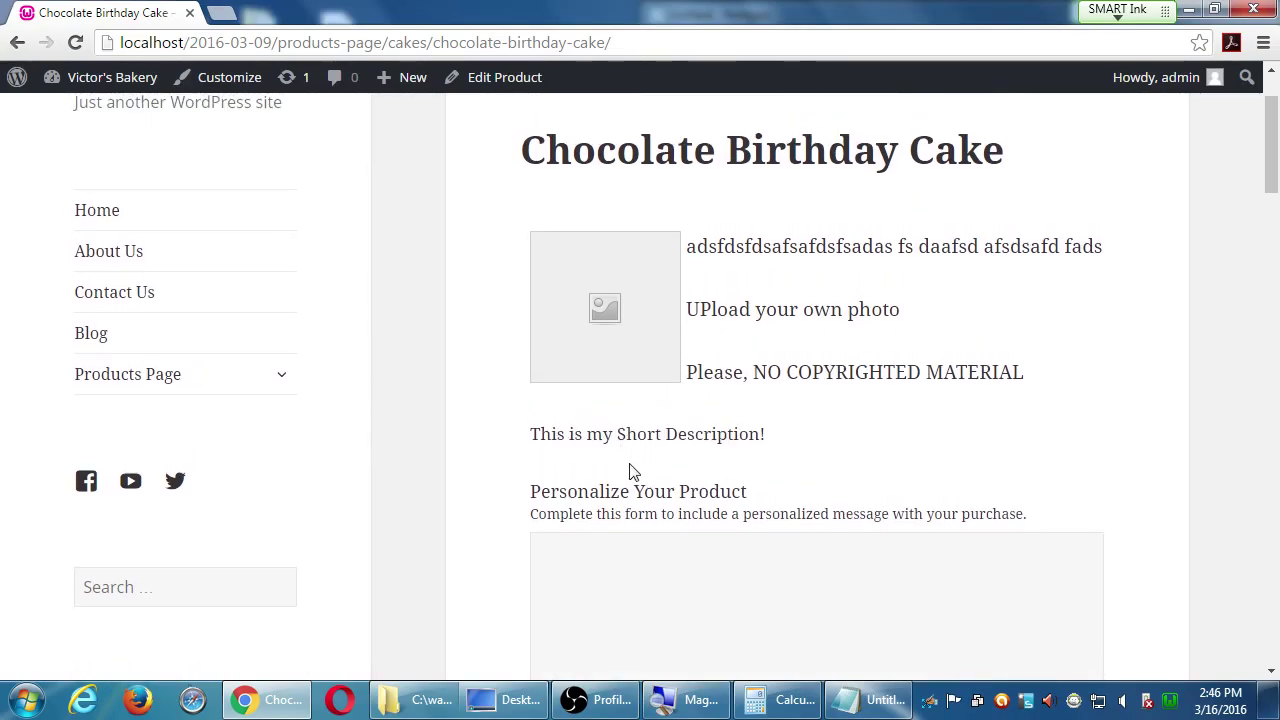
scroll(631, 469, "down", 2)
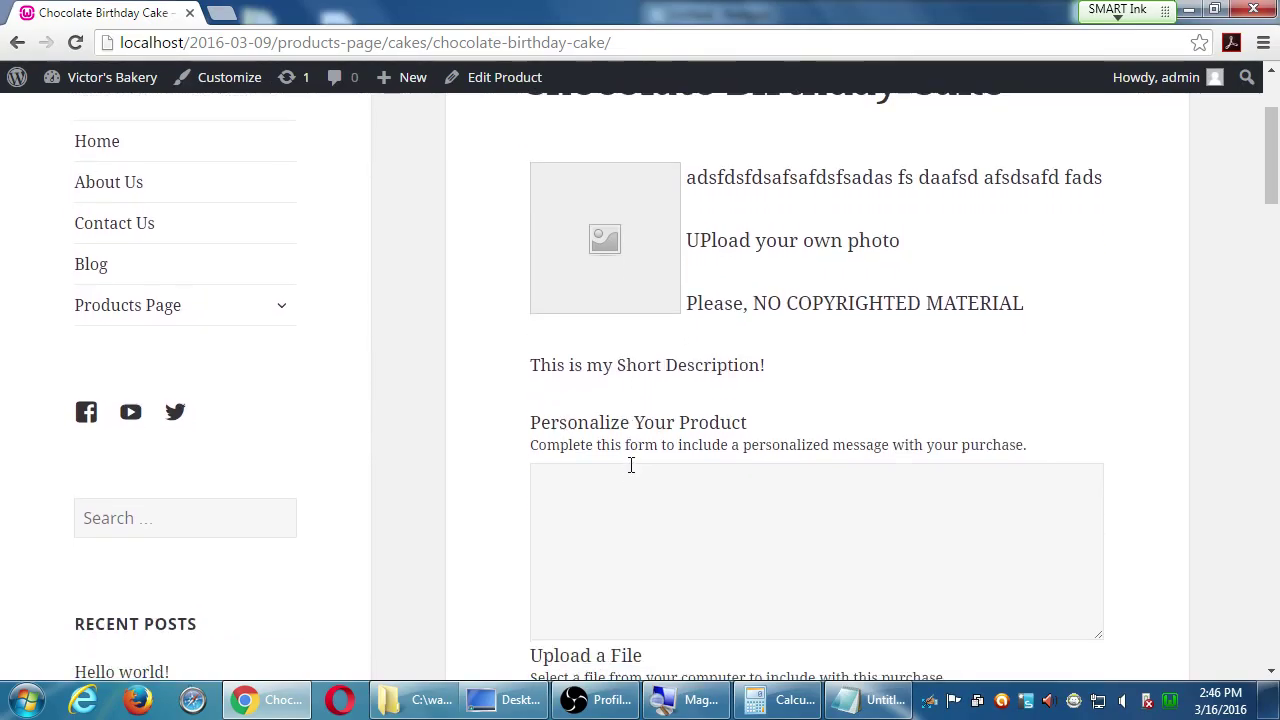
double_click(948, 444)
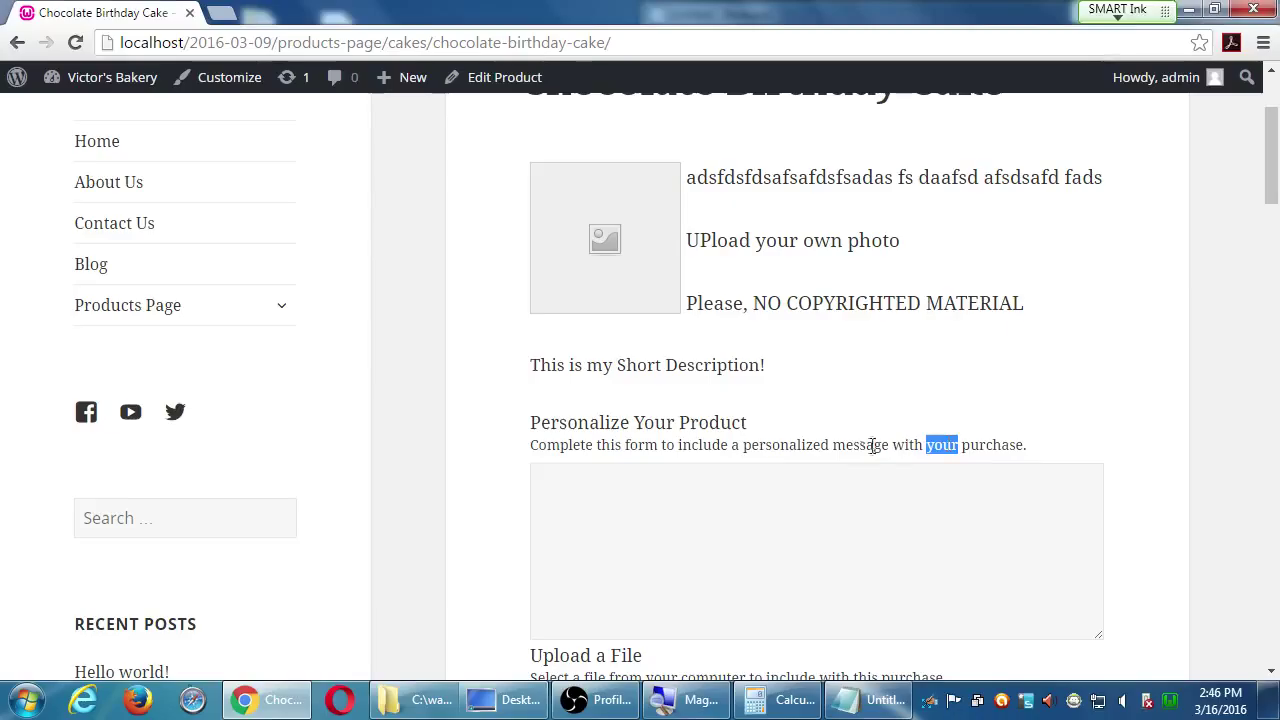
left_click(776, 441)
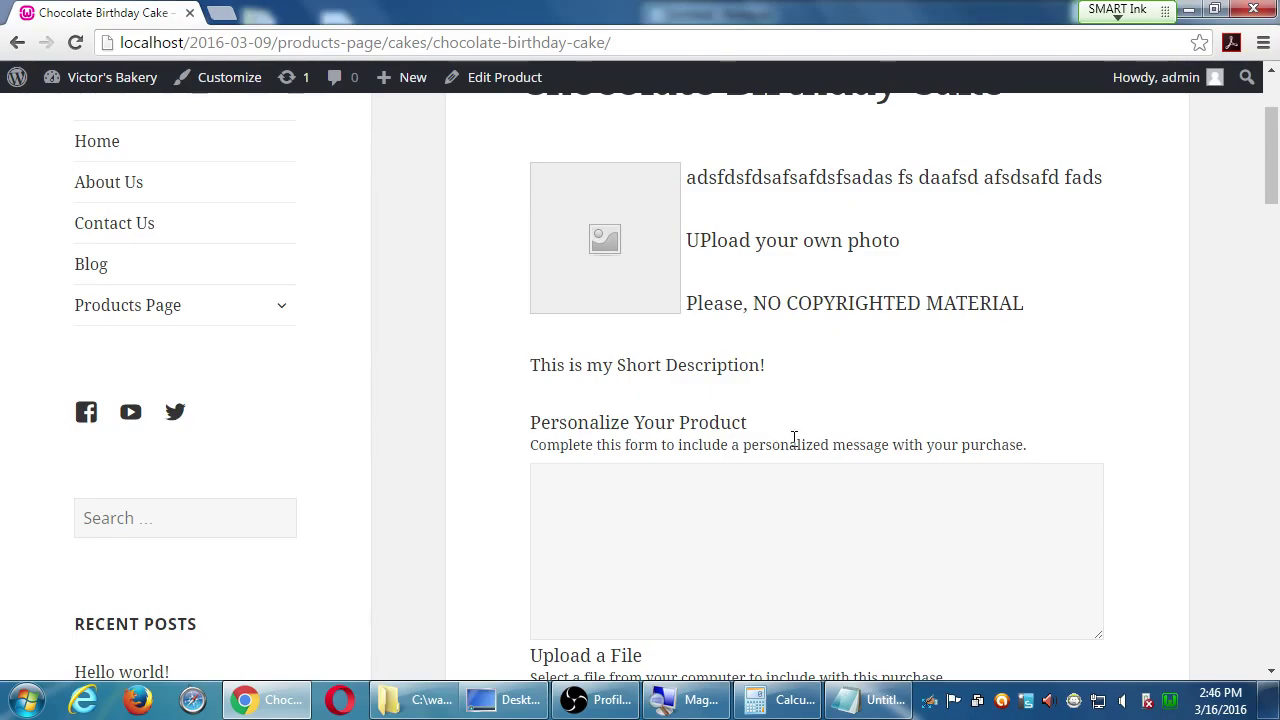
left_click(800, 468)
type("fdssdafasfdasfdfdsa")
scroll(803, 468, "down", 2)
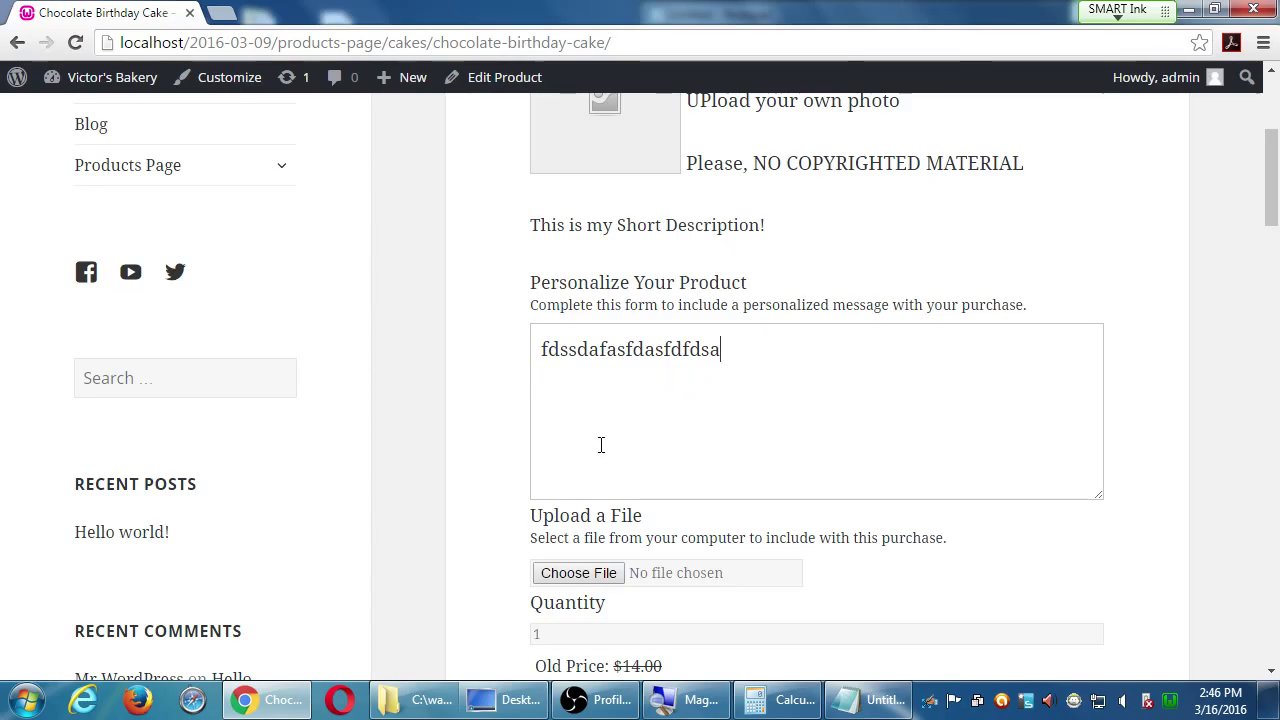
scroll(600, 510, "down", 1)
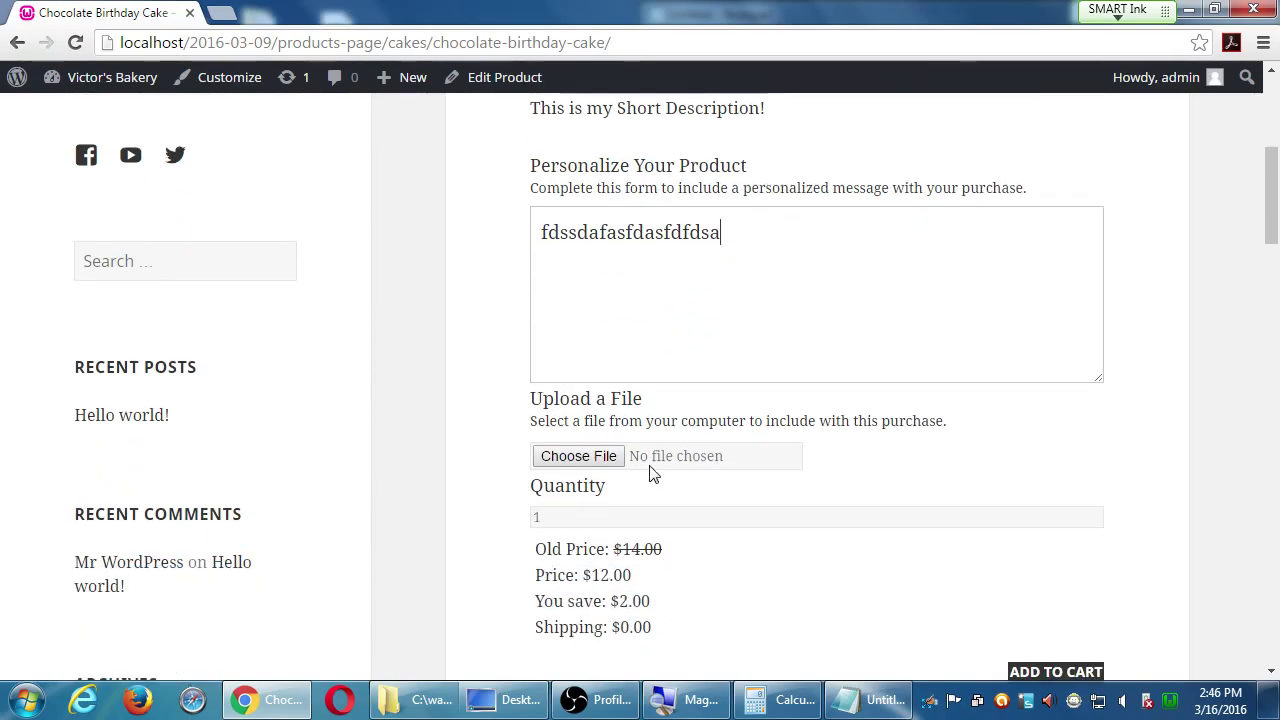
Step: Show the file chooser for the cake's Upload a File option, browse the Desktop, and cancel without choosing a file
left_click(590, 460)
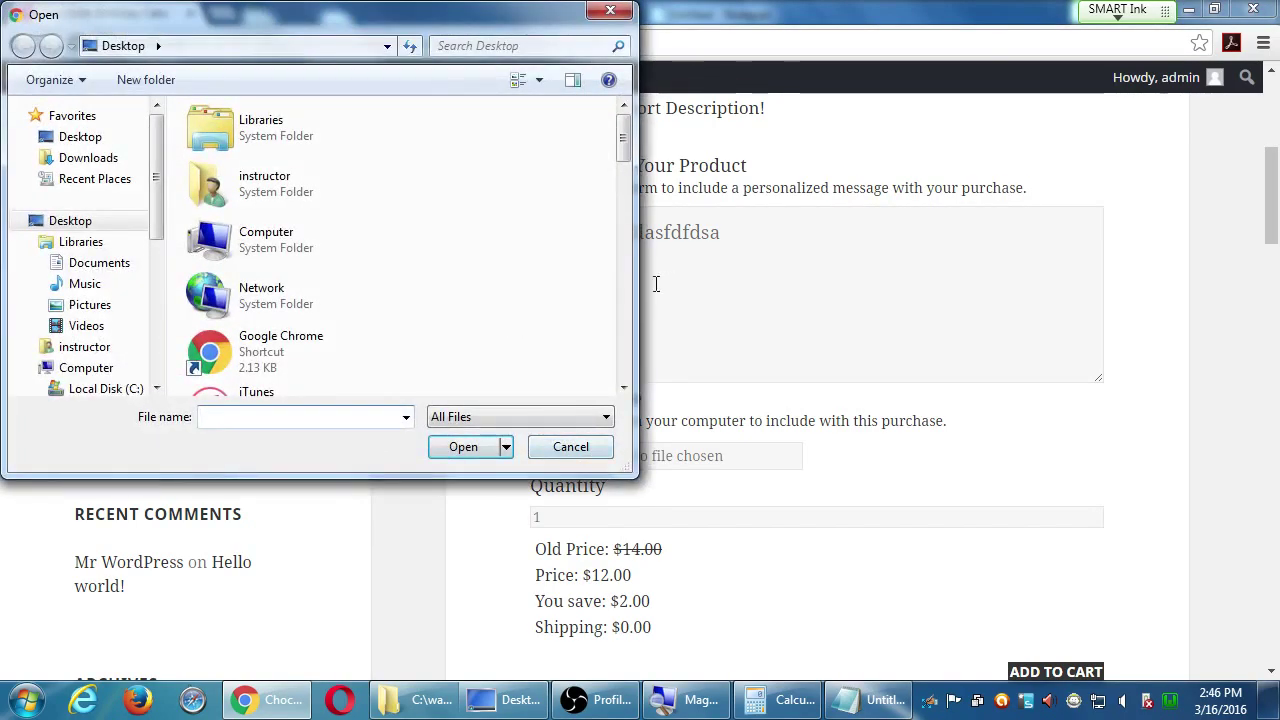
left_click_drag(635, 285, 790, 290)
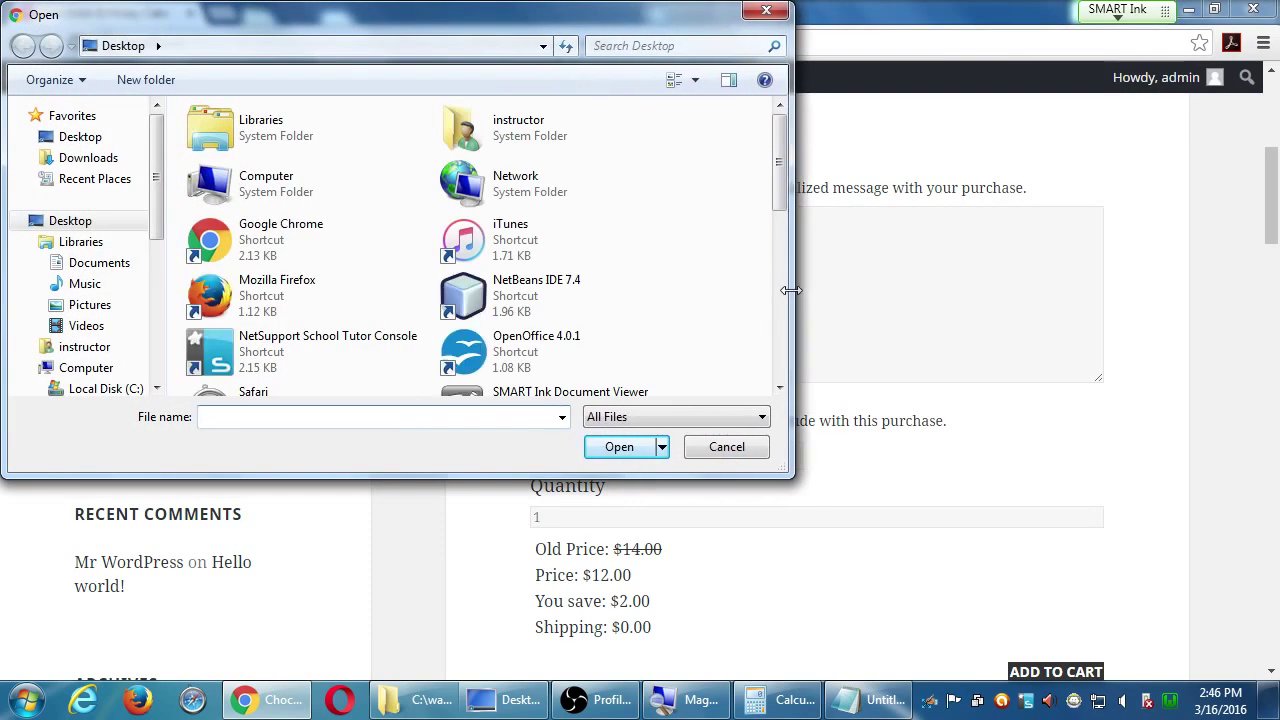
left_click(751, 449)
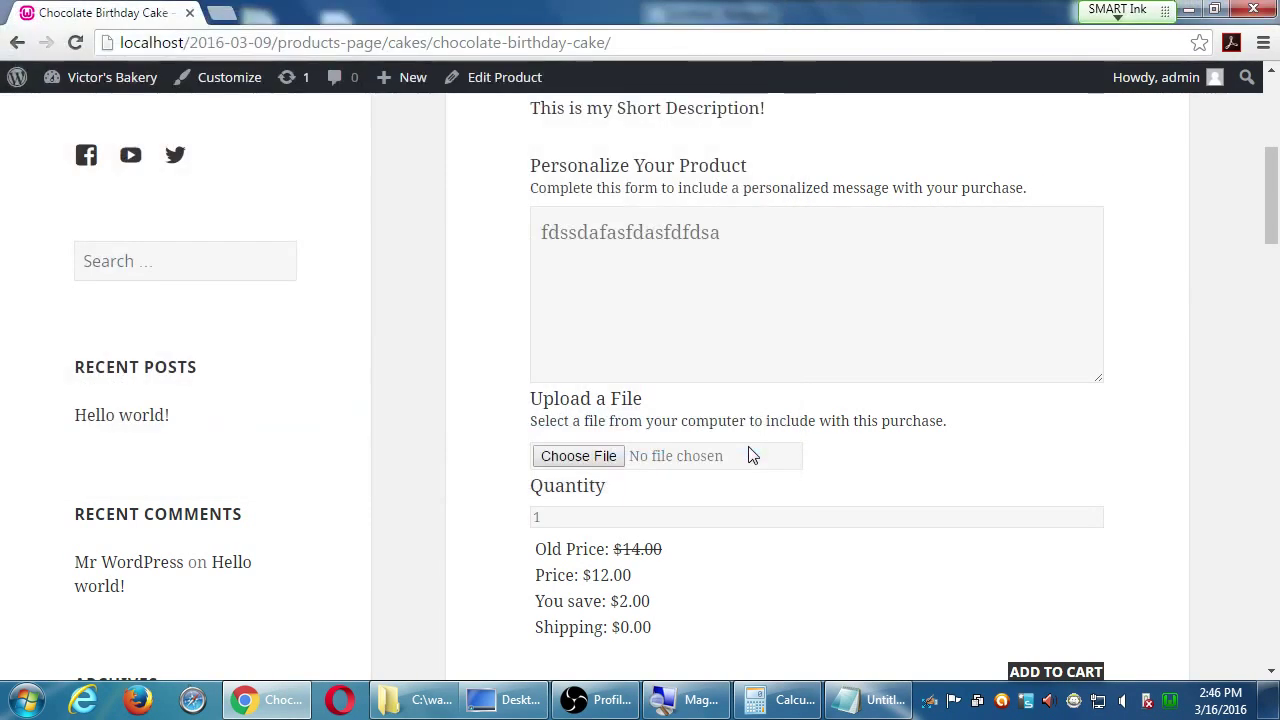
left_click(588, 460)
scroll(780, 372, "down", 5)
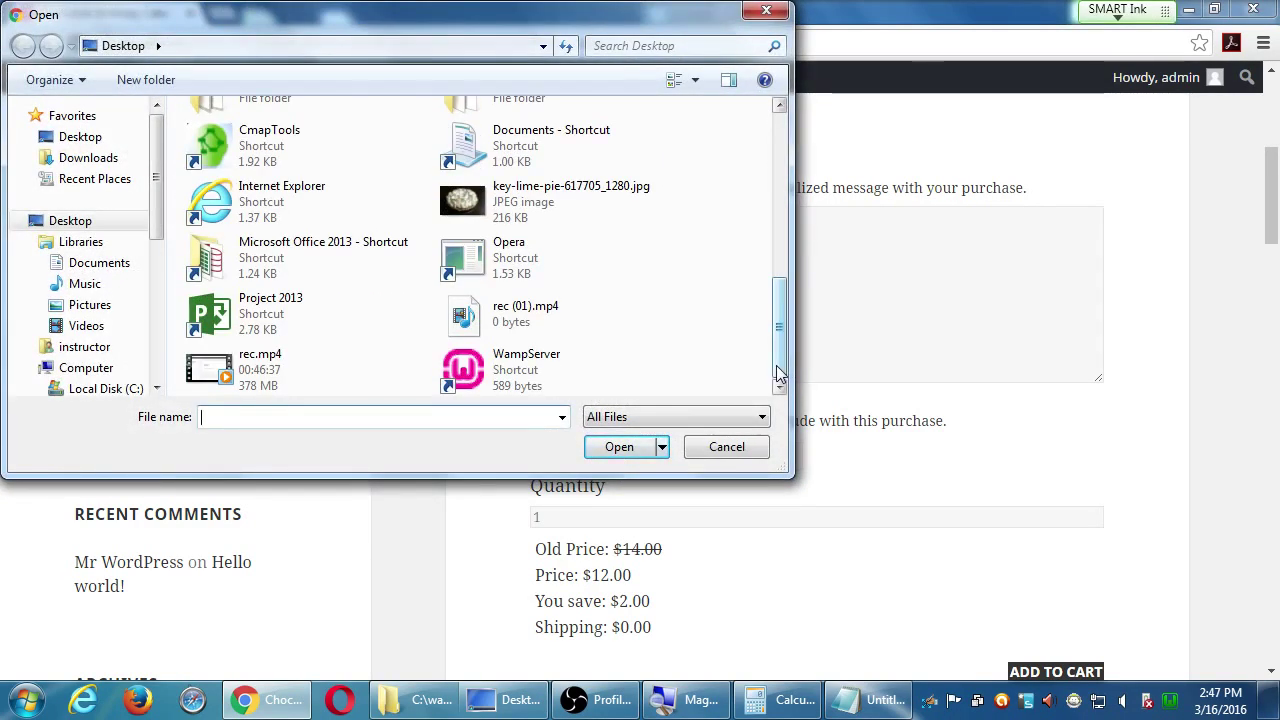
left_click(713, 450)
Step: Examine the quantity, old price, current price, savings and shipping details on the cake's product page
scroll(540, 500, "down", 1)
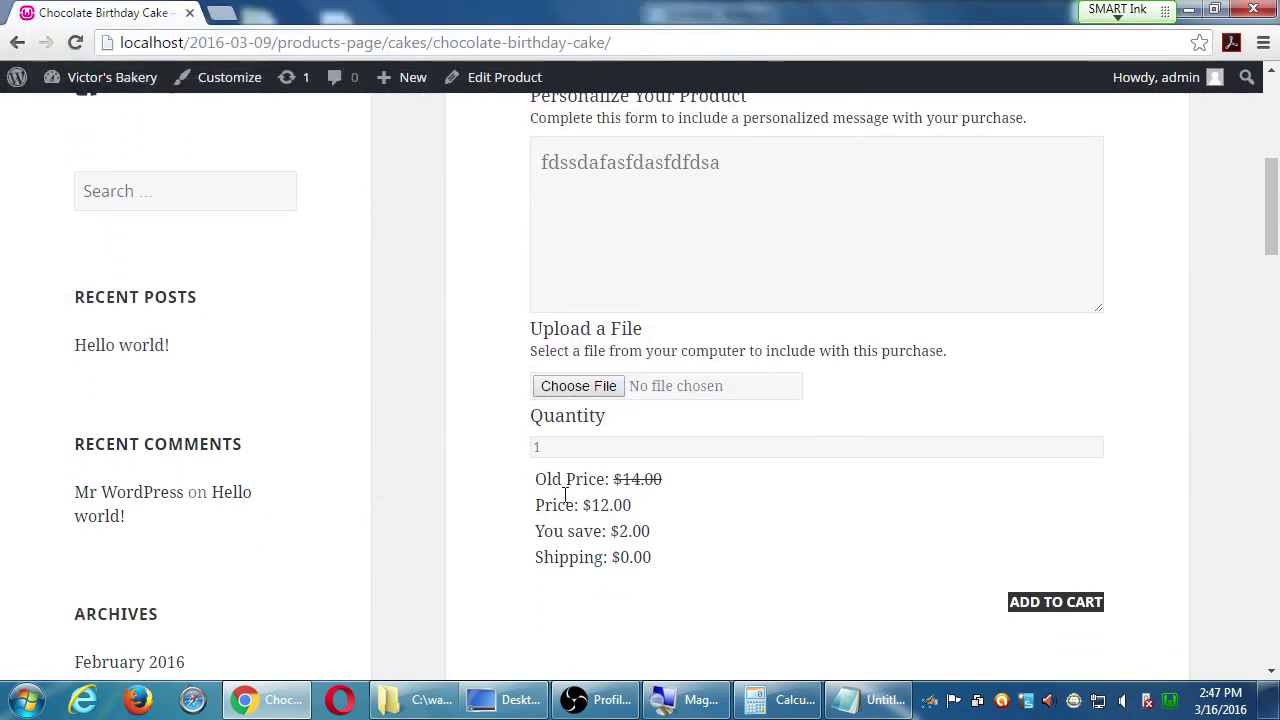
left_click(610, 452)
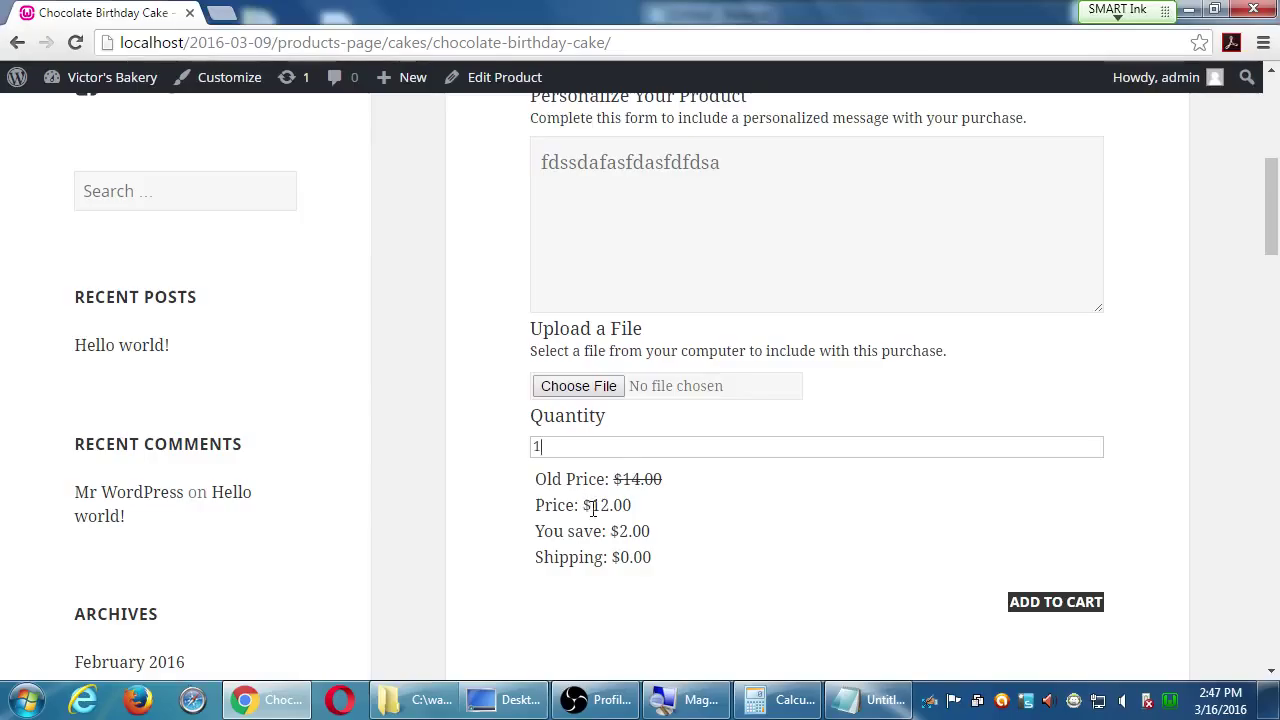
left_click_drag(643, 504, 663, 529)
left_click(692, 543)
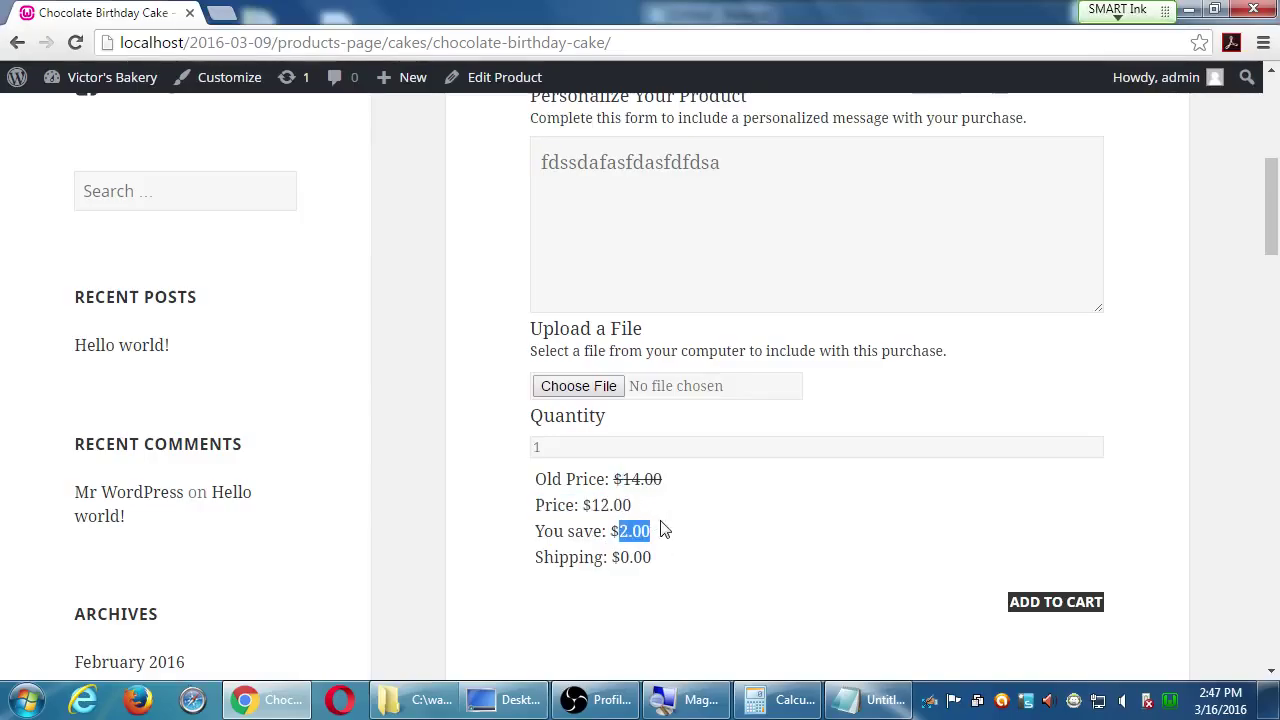
left_click(700, 520)
scroll(703, 520, "down", 1)
scroll(703, 520, "down", 7)
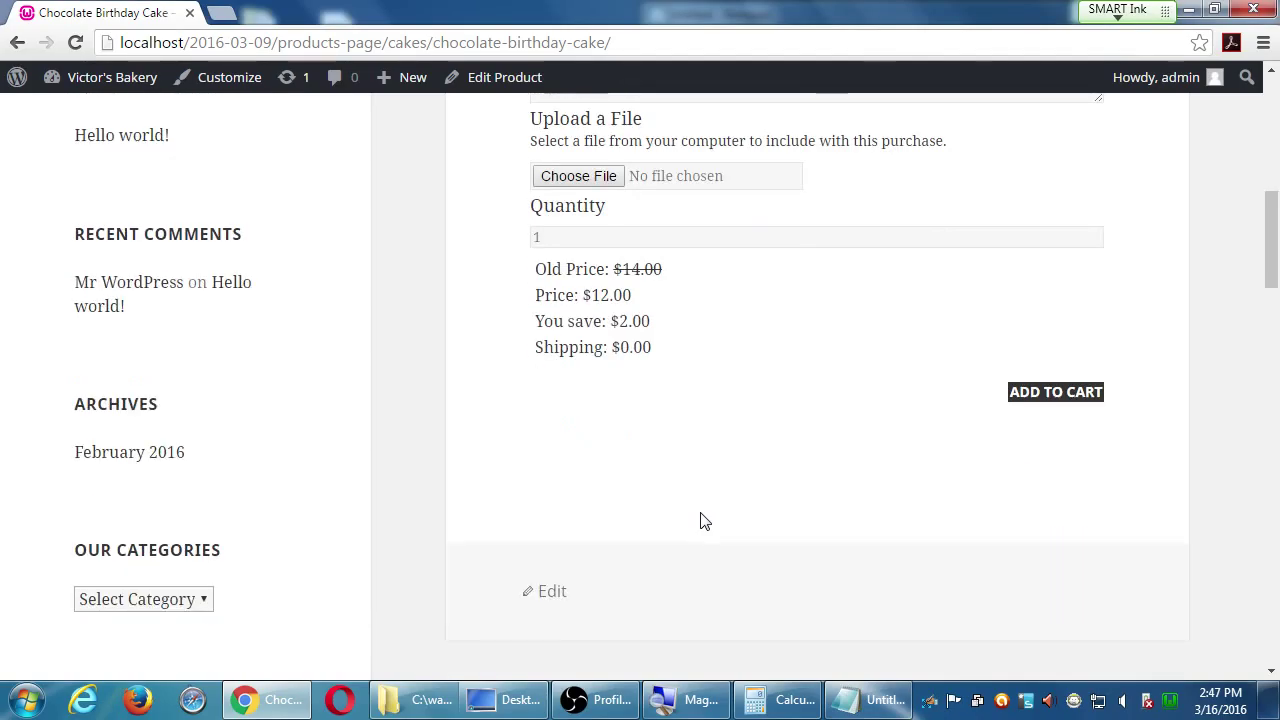
scroll(703, 520, "up", 5)
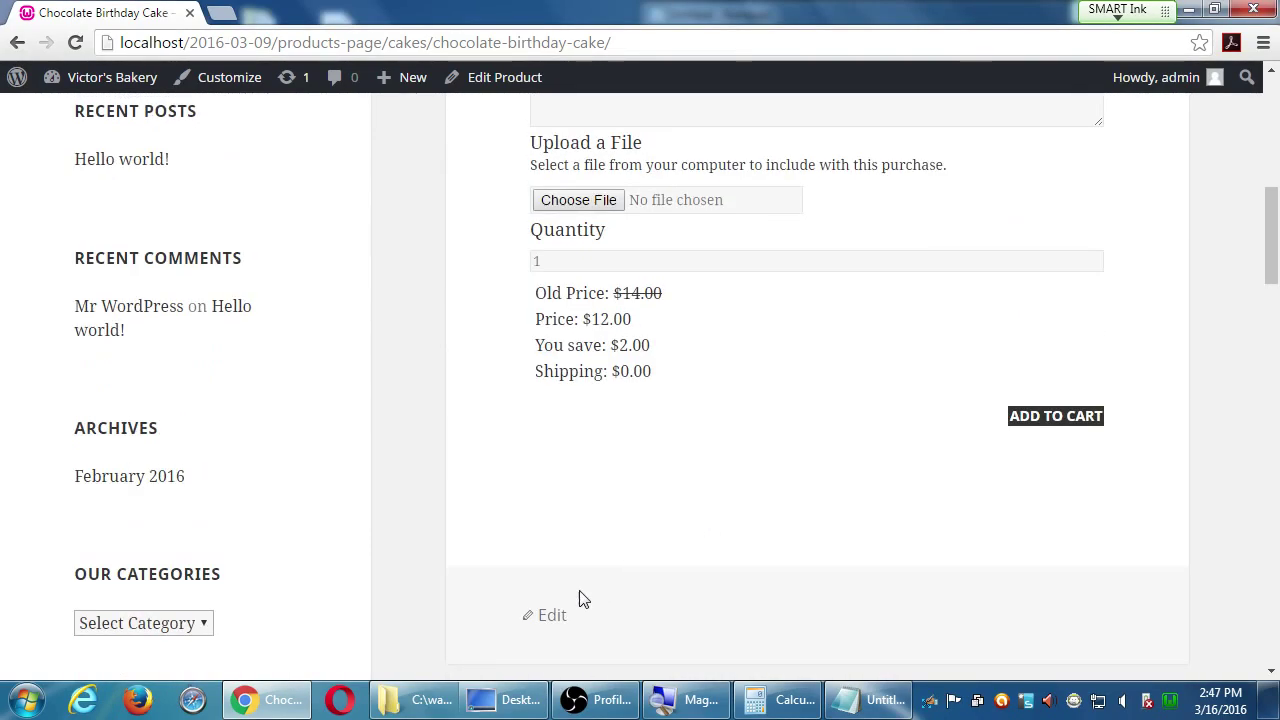
Step: Open the cake's editing page in a new tab, and return to the Products Page to review the cake's main description
middle_click(554, 618)
scroll(552, 535, "up", 3)
scroll(552, 535, "up", 3)
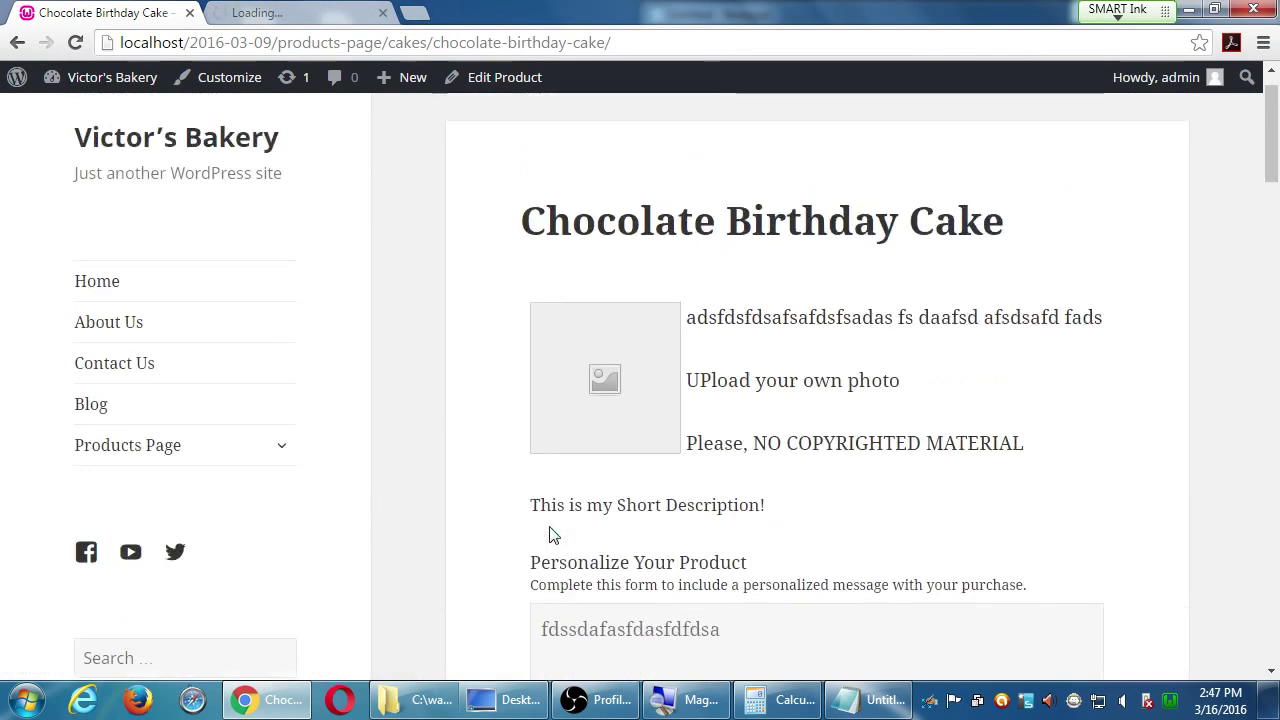
left_click(98, 475)
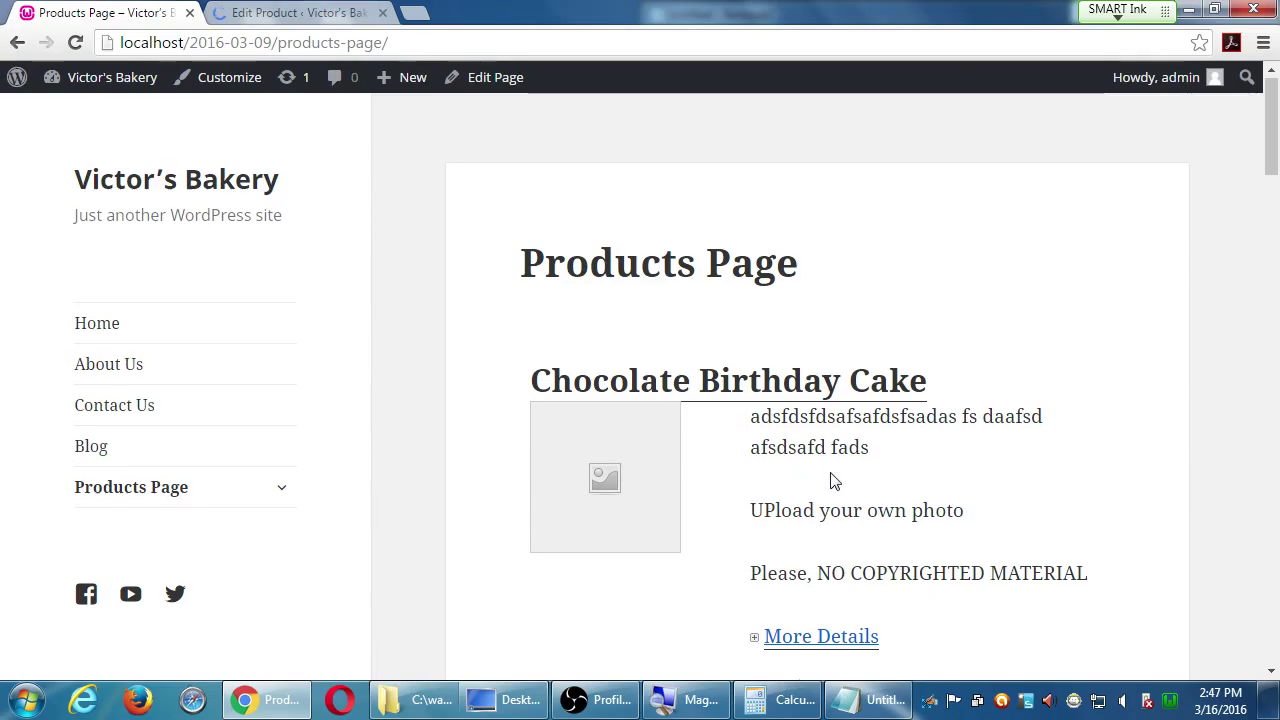
scroll(832, 481, "down", 2)
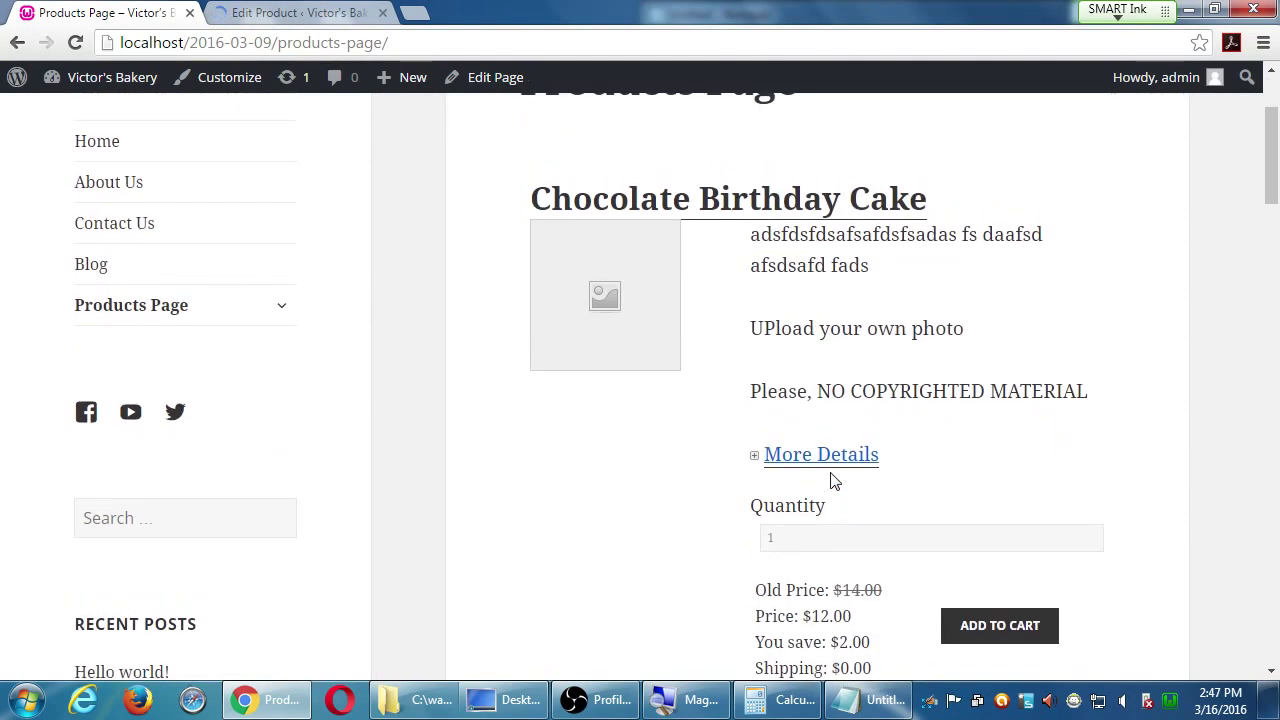
left_click_drag(827, 234, 861, 360)
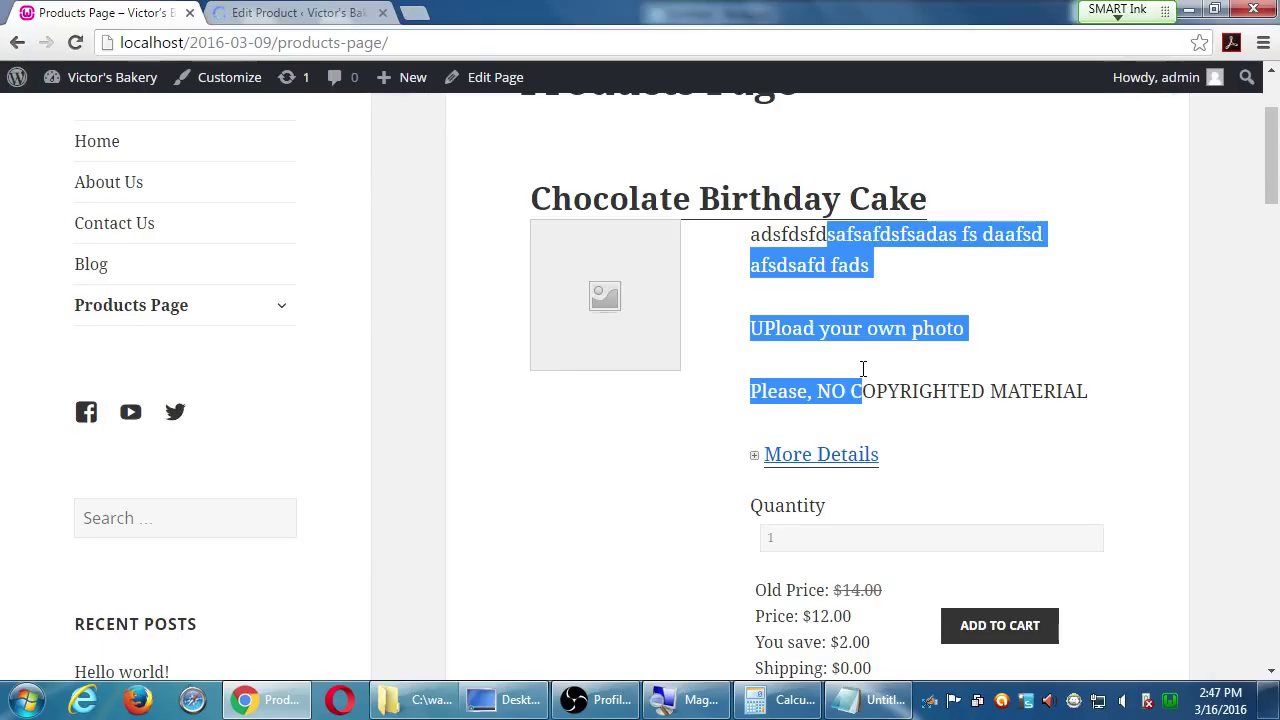
Step: Examine the cake's description on the Products Page, check it on the cake's own product page, and return to the Products Page
left_click(839, 285)
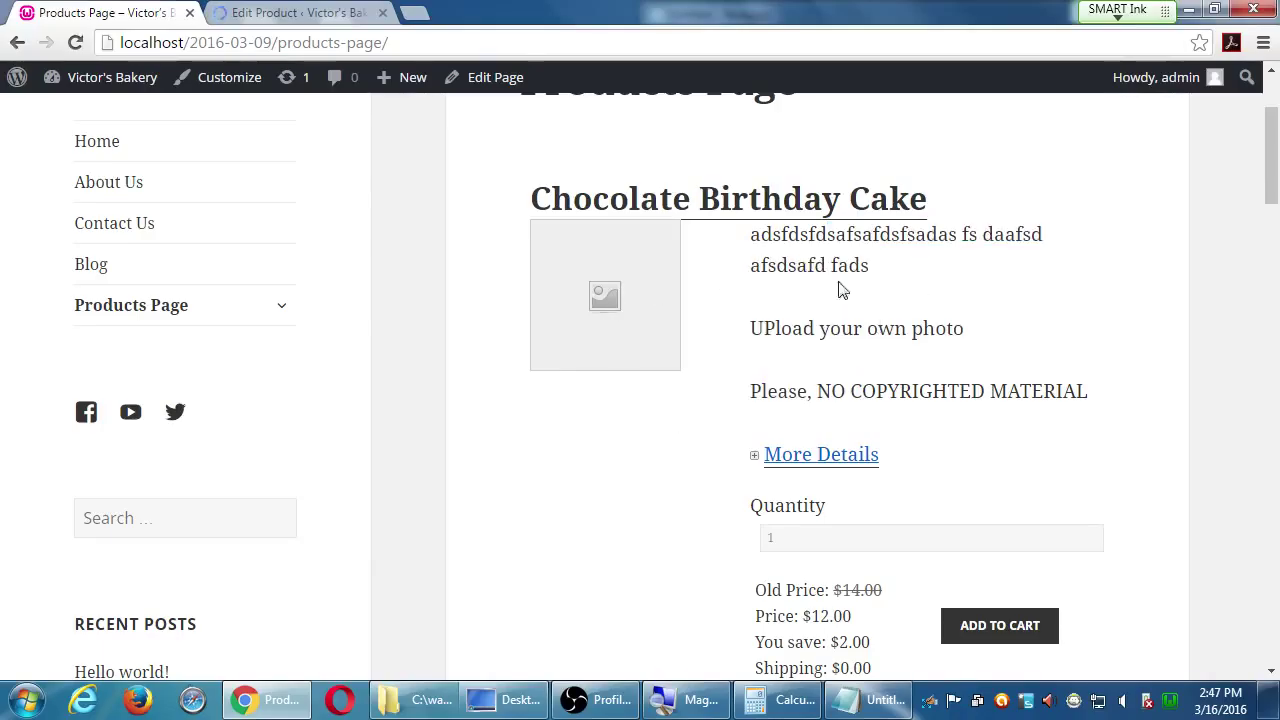
left_click_drag(802, 236, 873, 369)
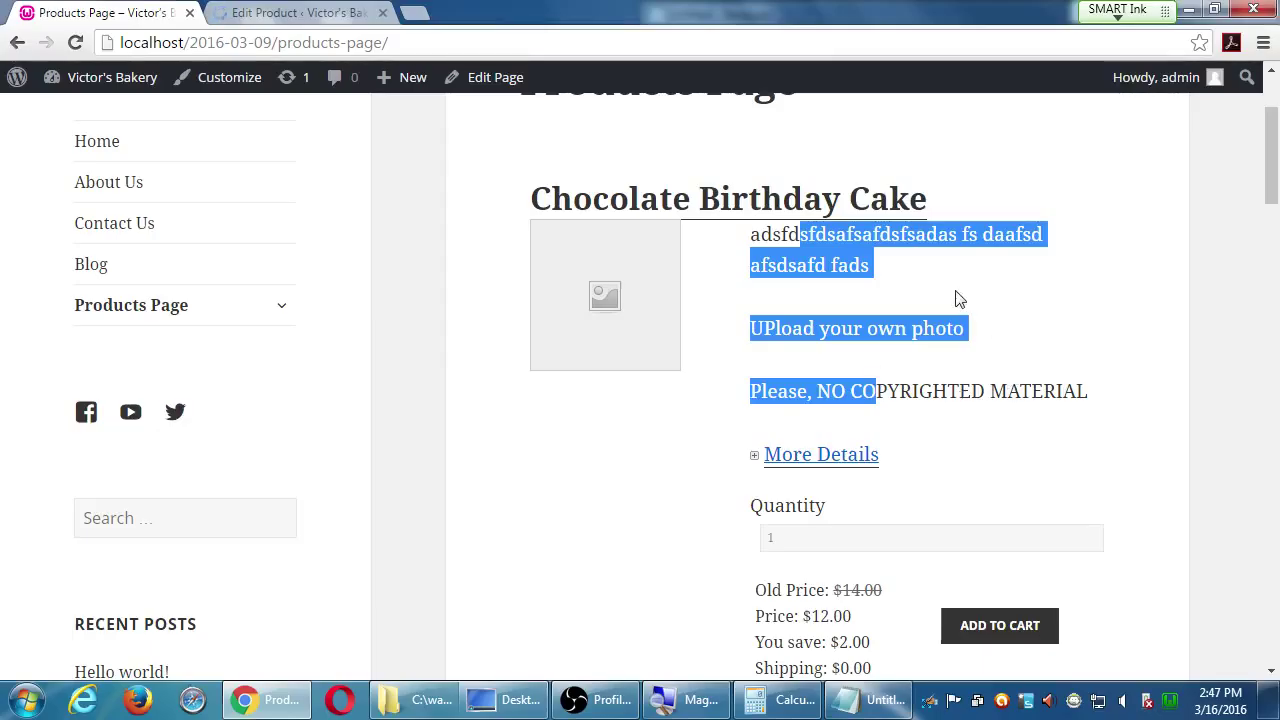
left_click(1048, 298)
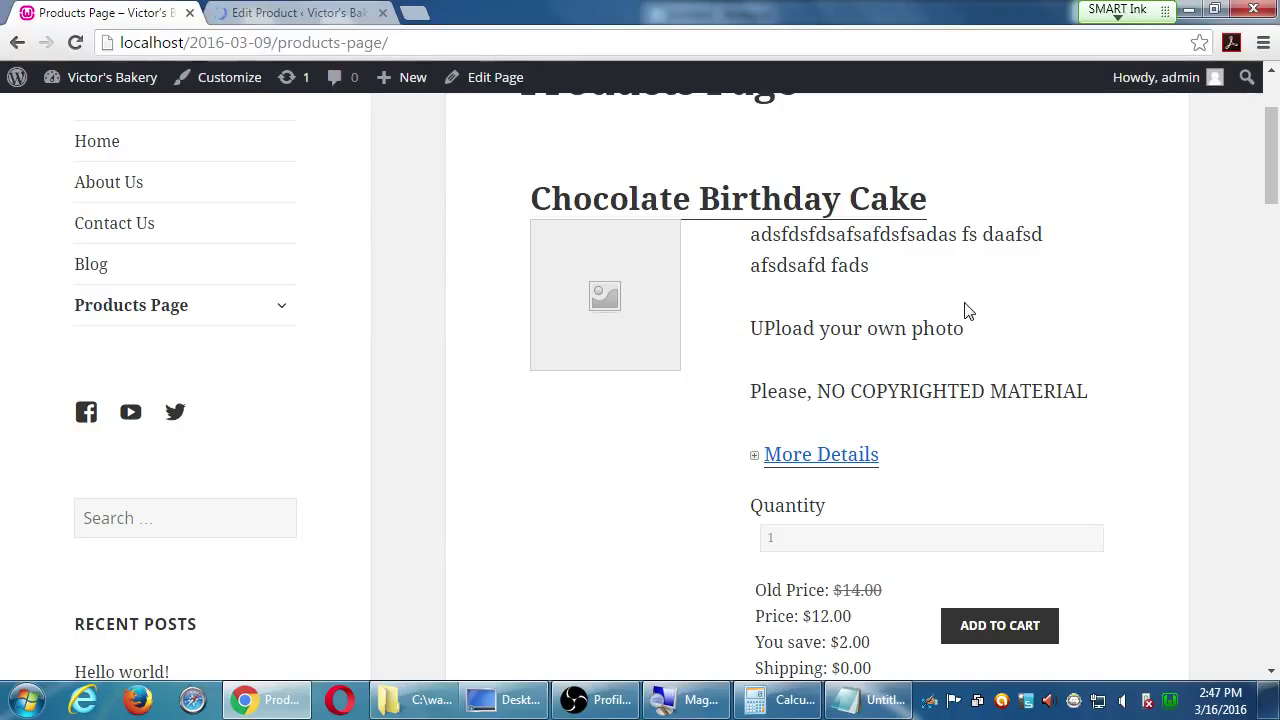
left_click_drag(840, 245, 836, 265)
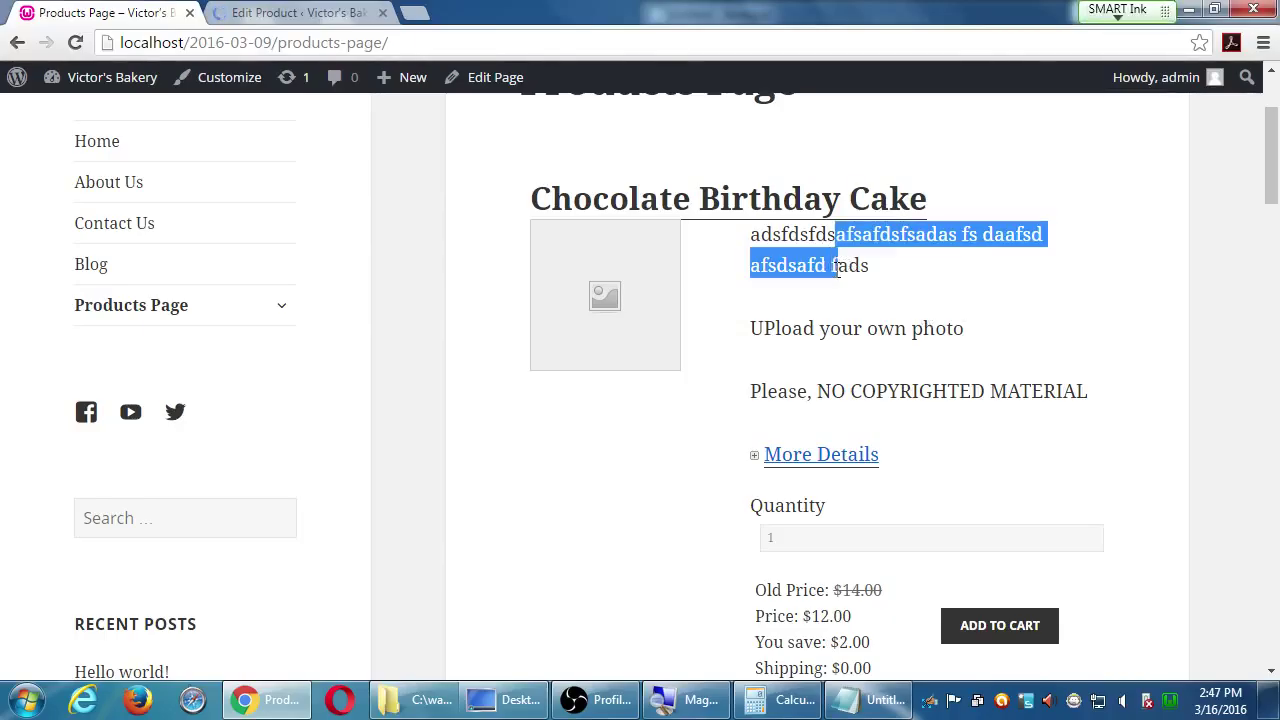
left_click(929, 295)
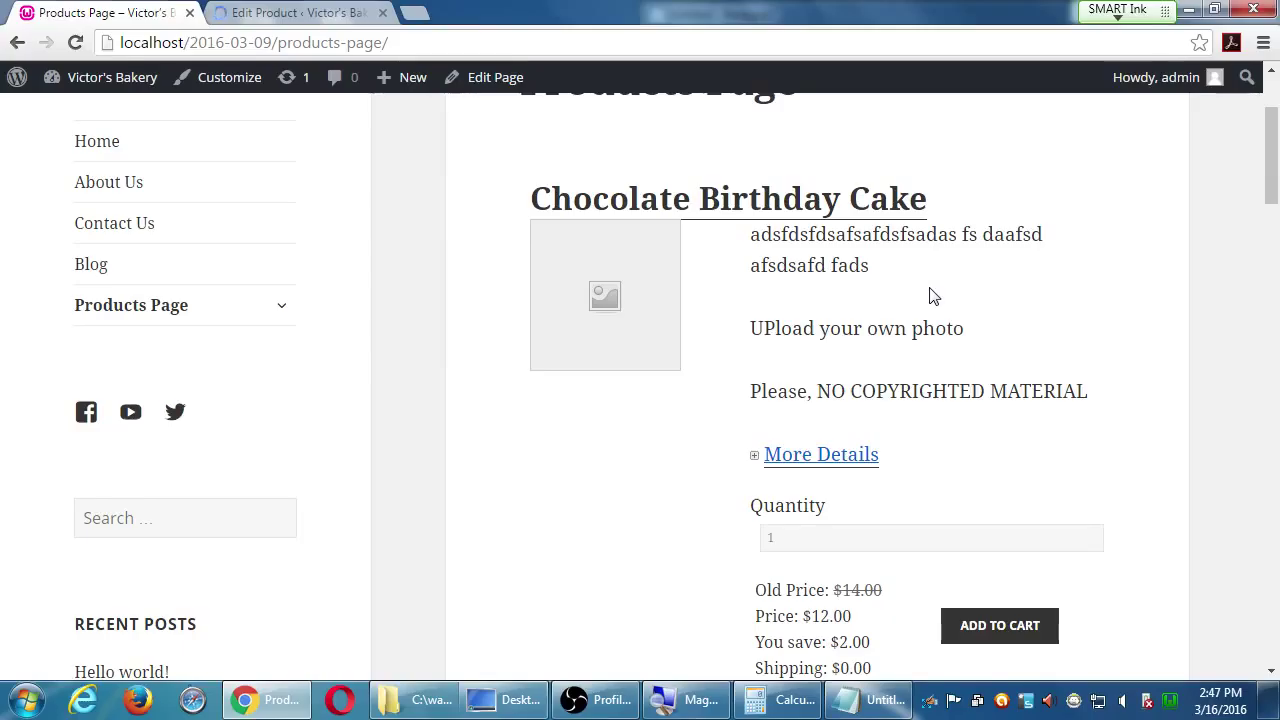
left_click(726, 200)
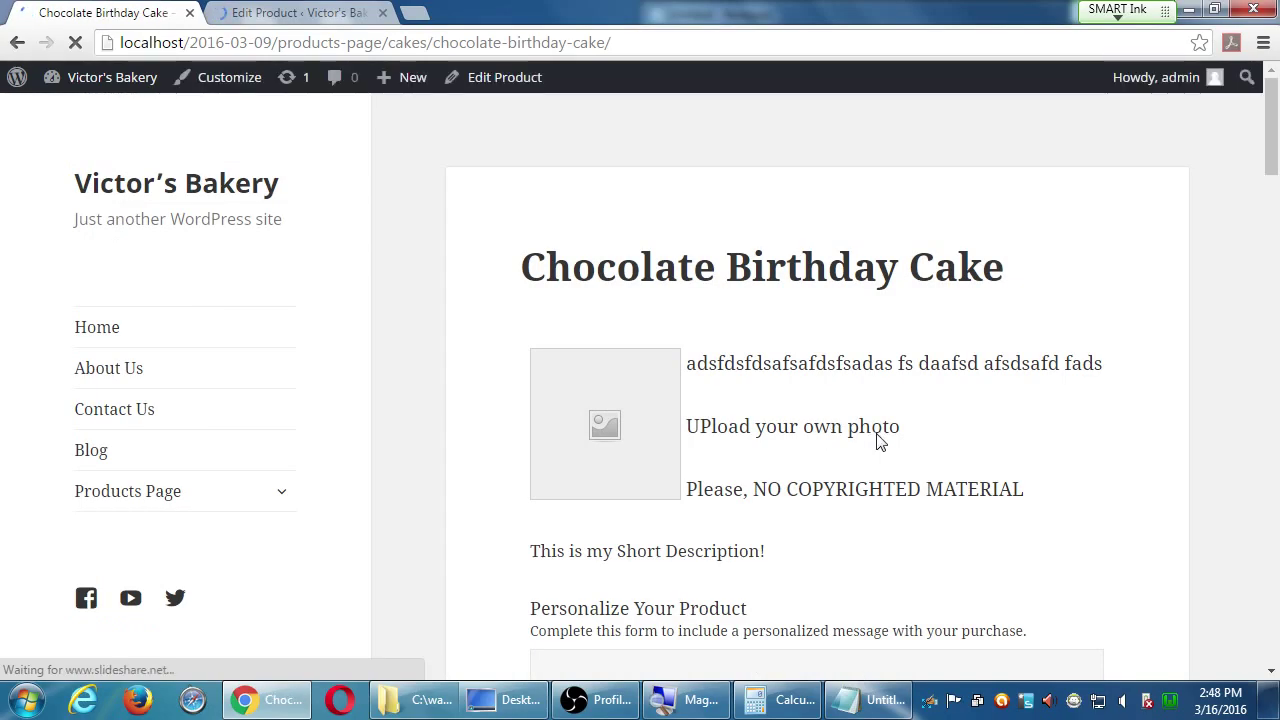
key("alt+Left")
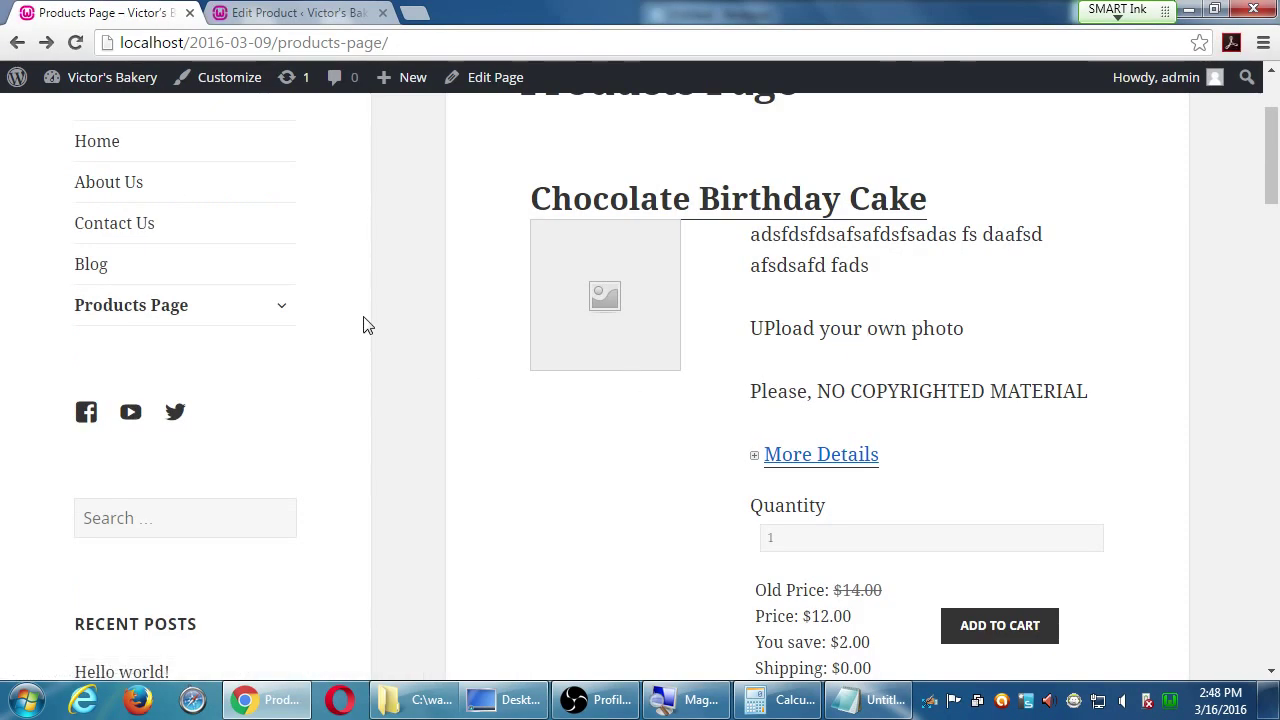
Step: Close the tab with the cake's editing page and open the store's product list in the WordPress admin area
left_click(382, 13)
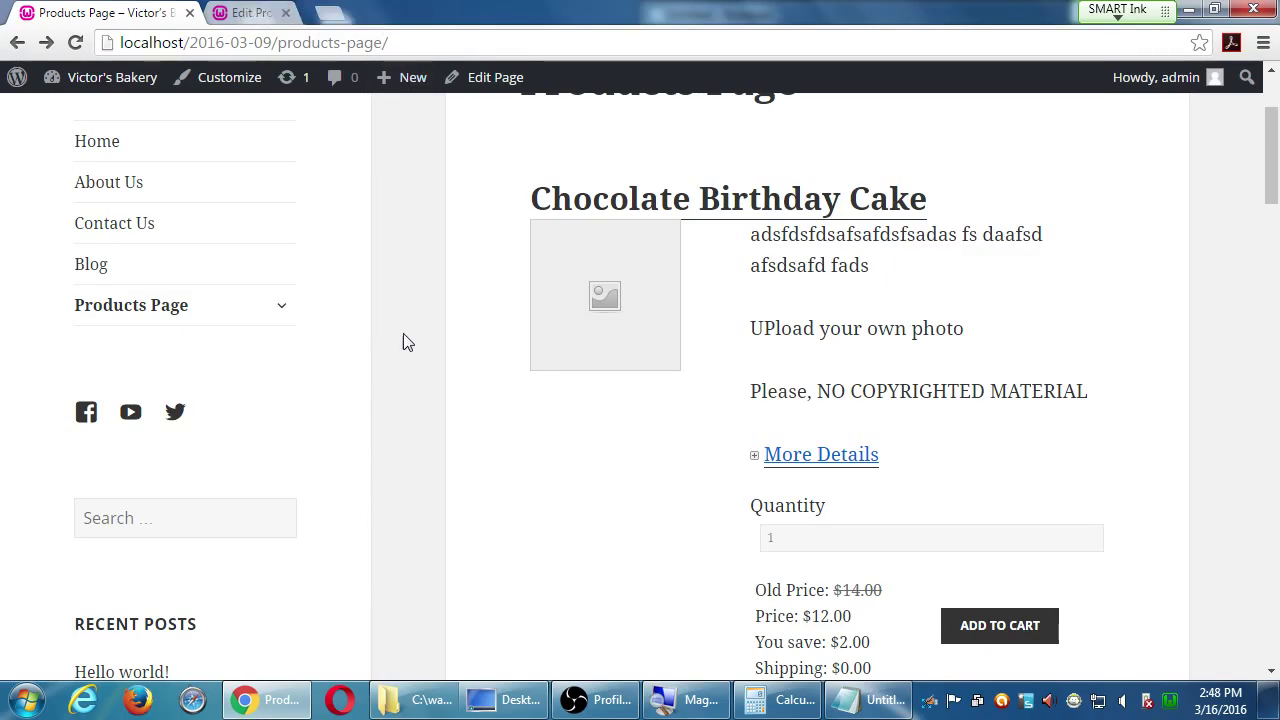
scroll(405, 345, "up", 3)
mouse_move(100, 77)
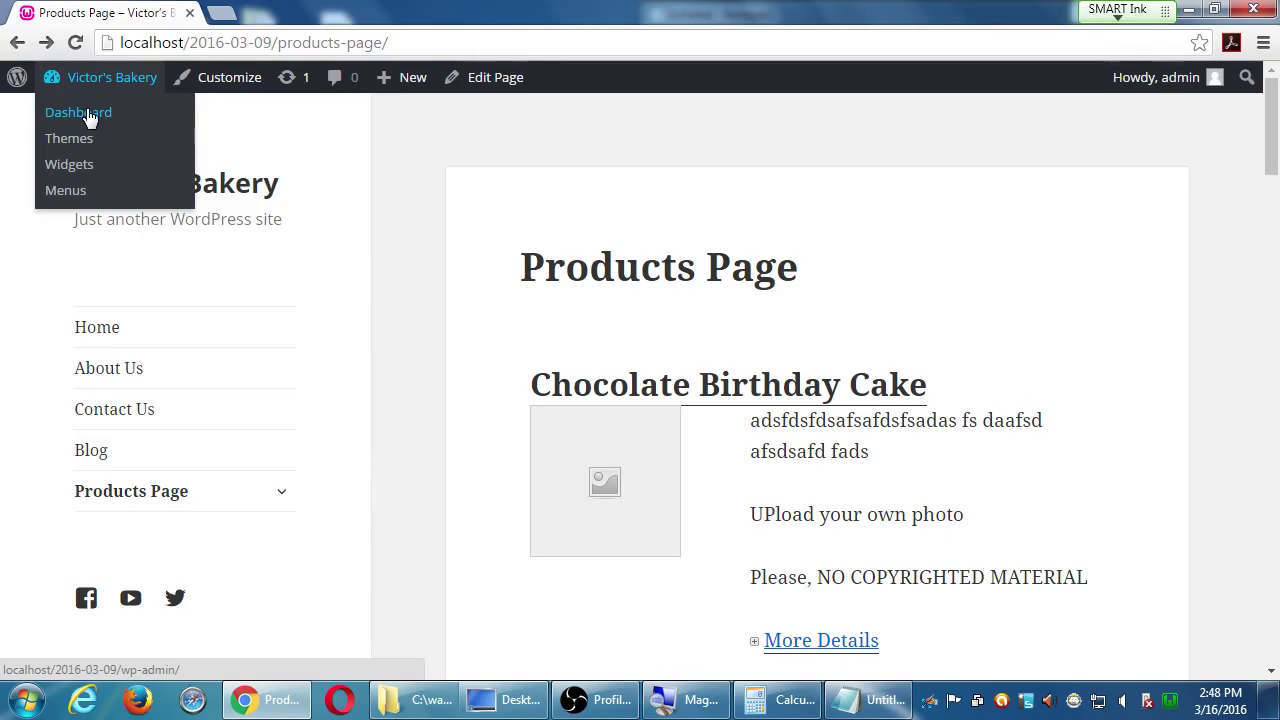
left_click(88, 115)
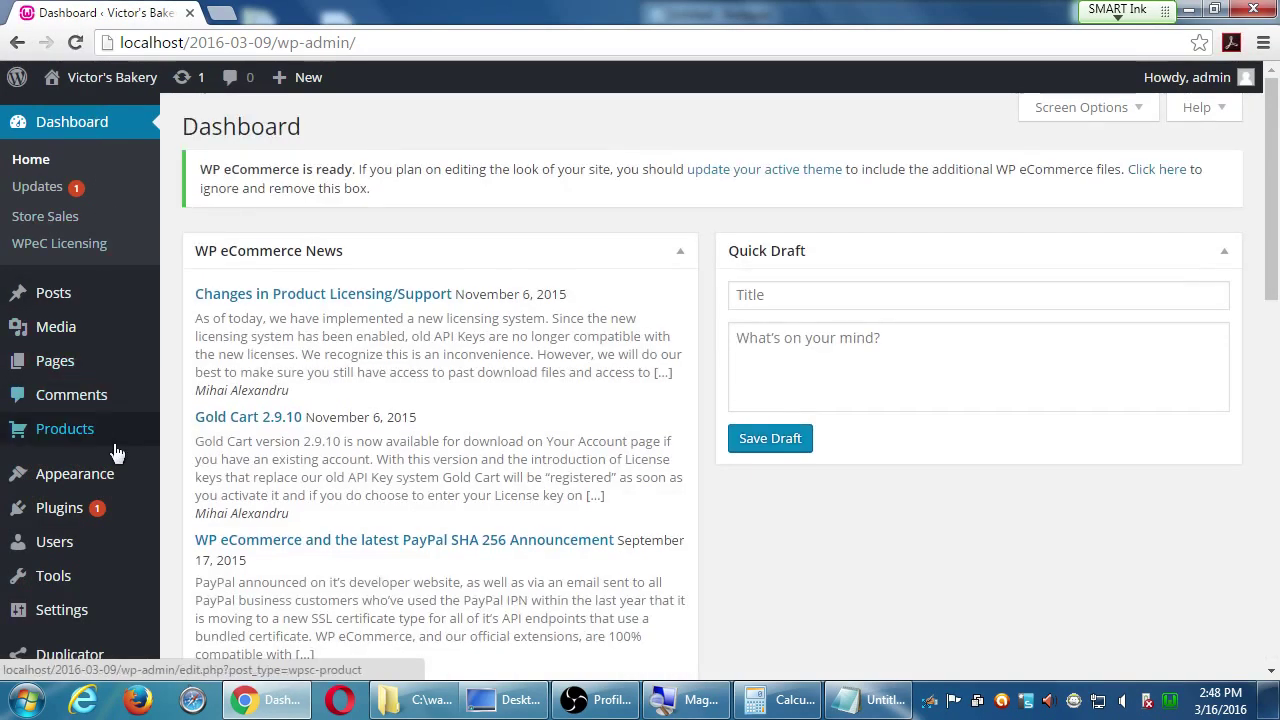
mouse_move(75, 435)
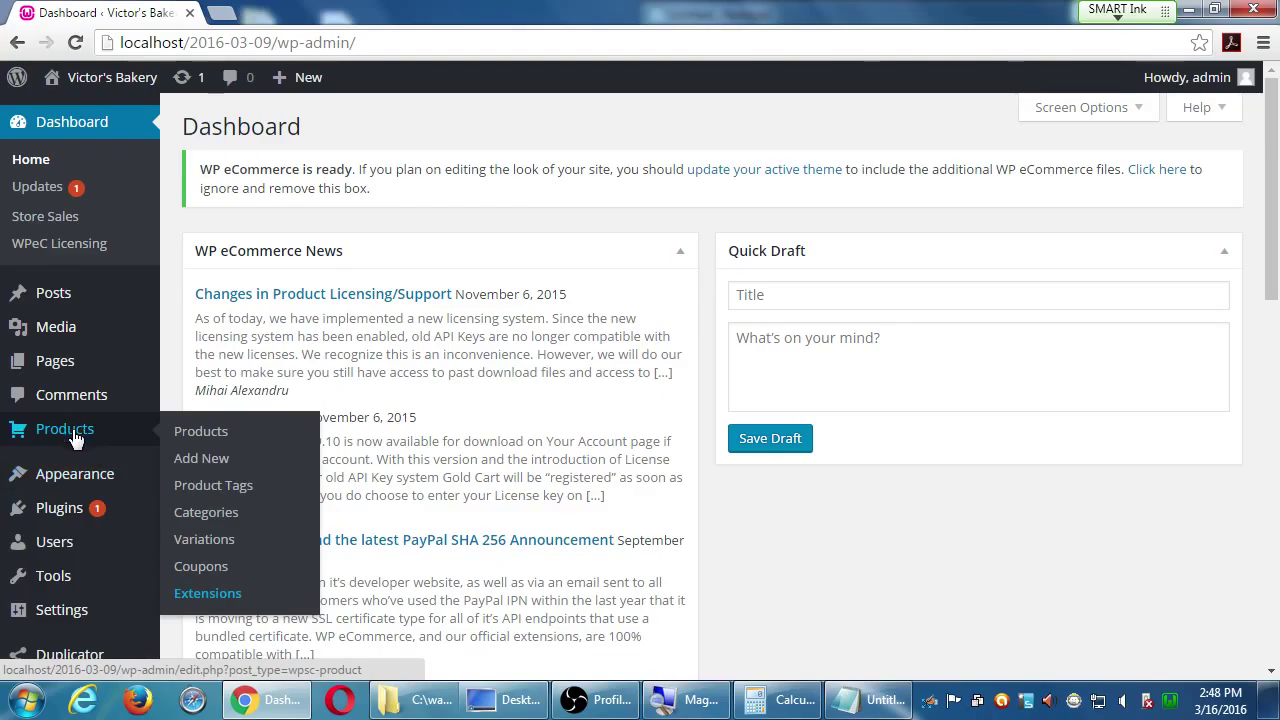
left_click(75, 437)
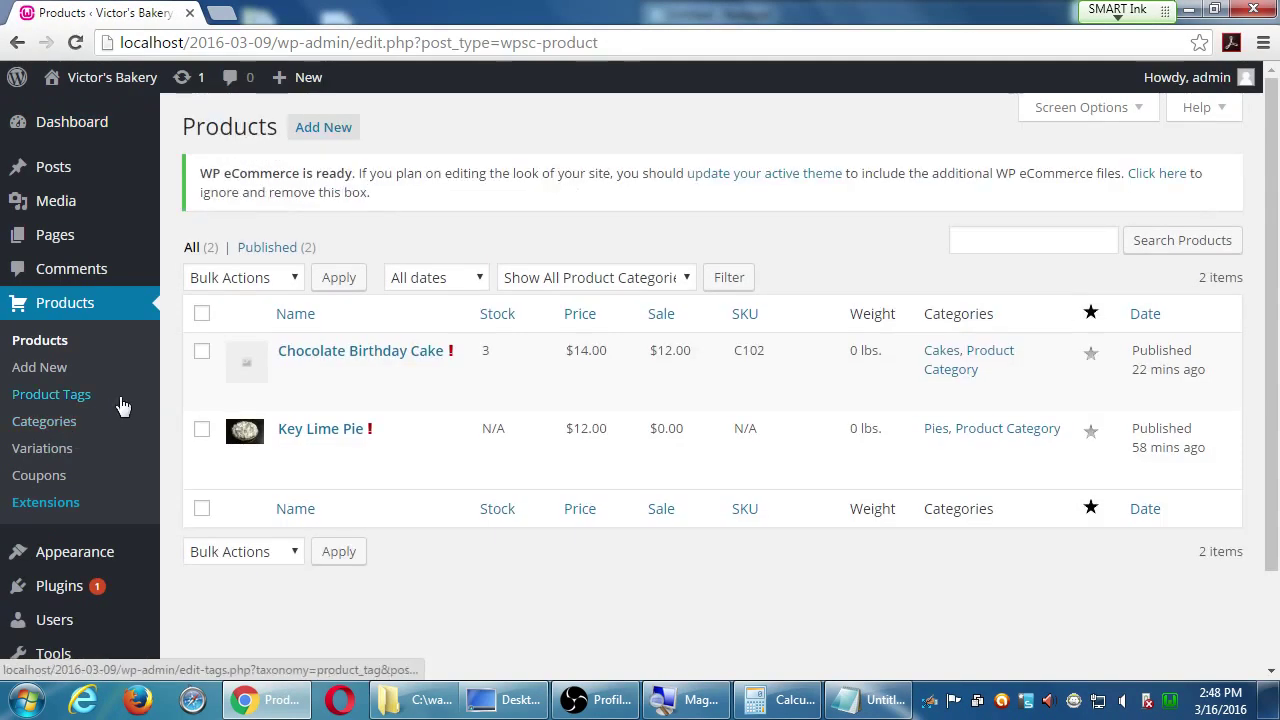
mouse_move(452, 360)
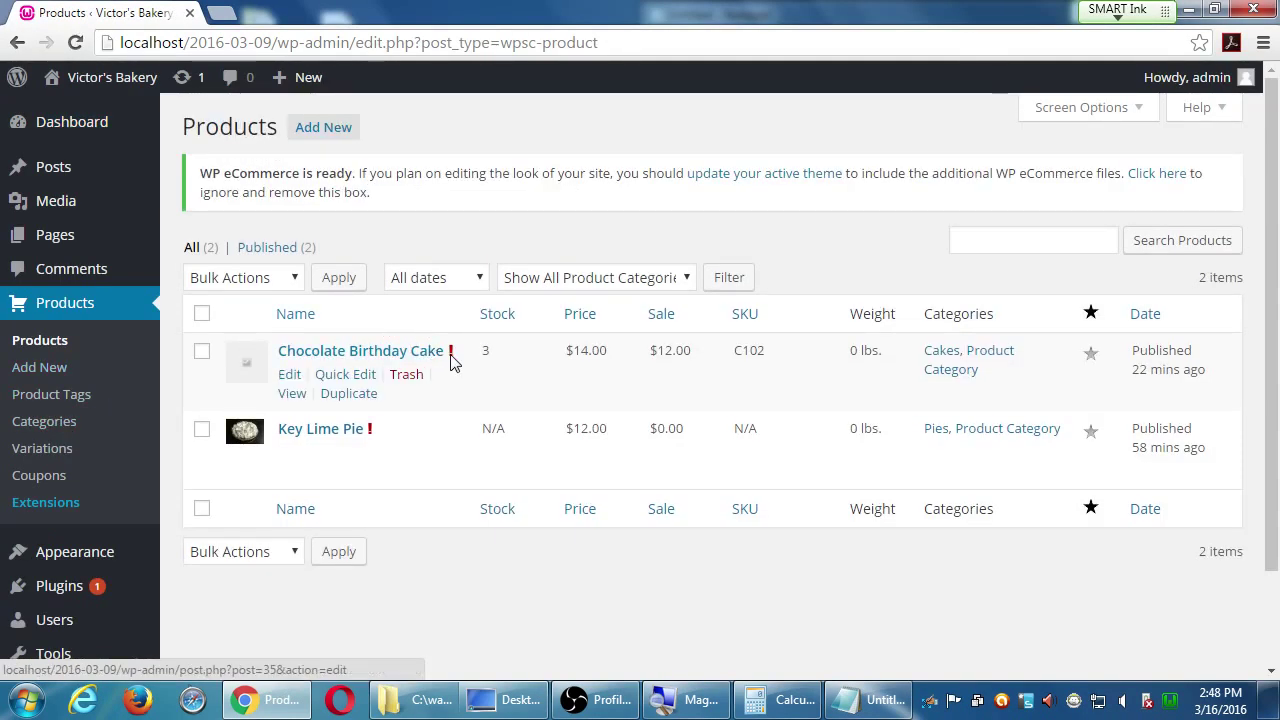